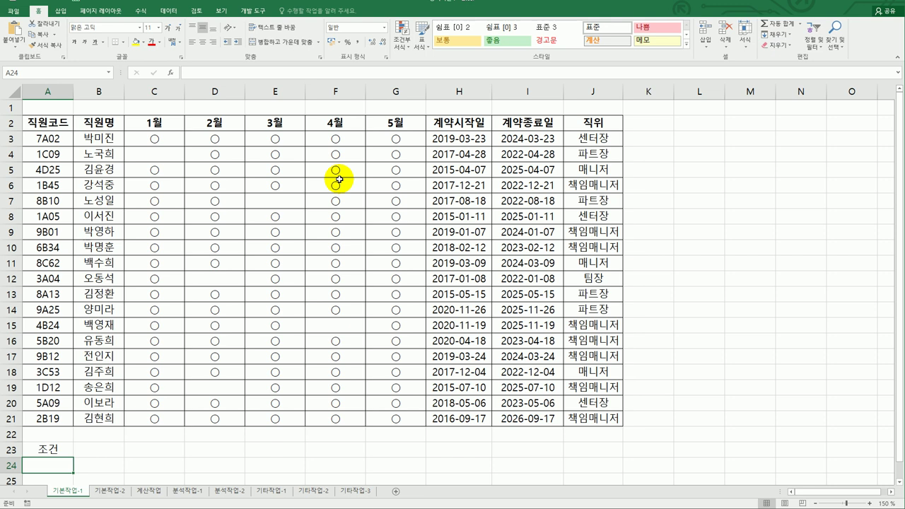
left_click_drag(178, 141, 375, 136)
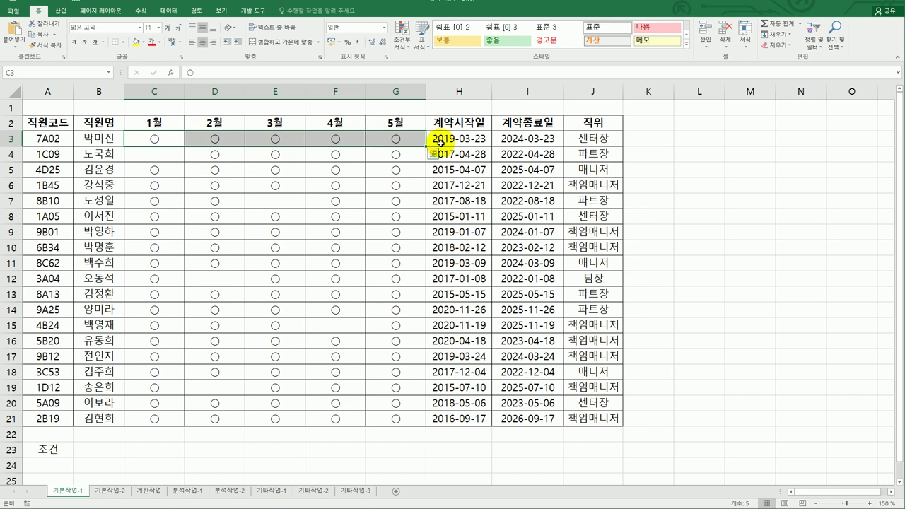
left_click(531, 139)
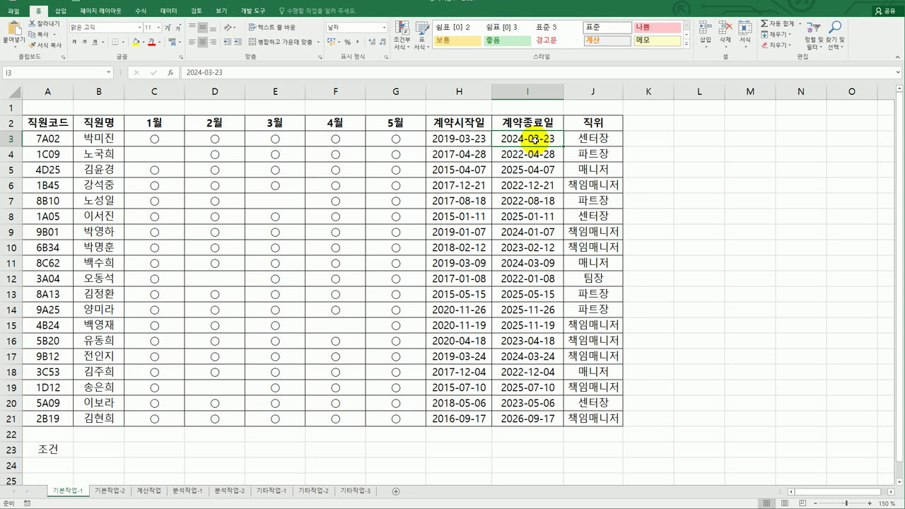
Step: Start an AND formula in A24 with COUNTA(C3:G3)=5 as its first condition
scroll(467, 264, "down", 2)
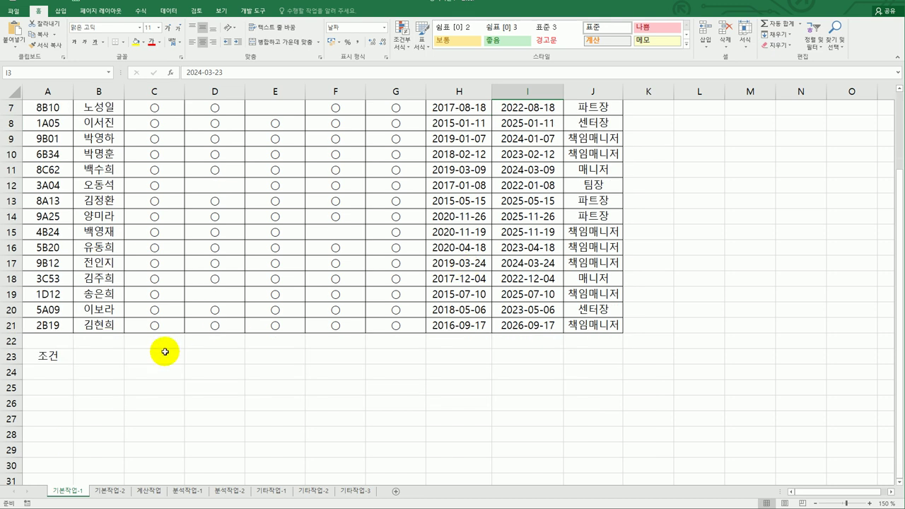
left_click(33, 375)
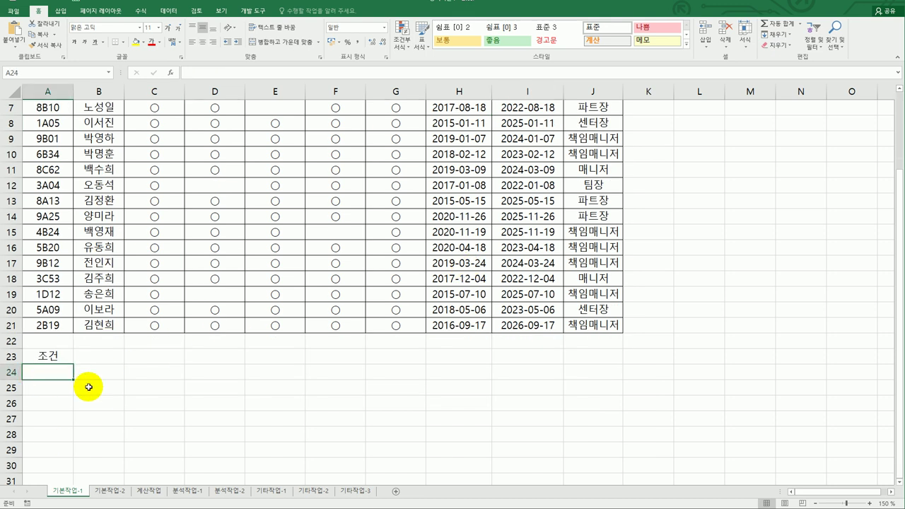
type("=")
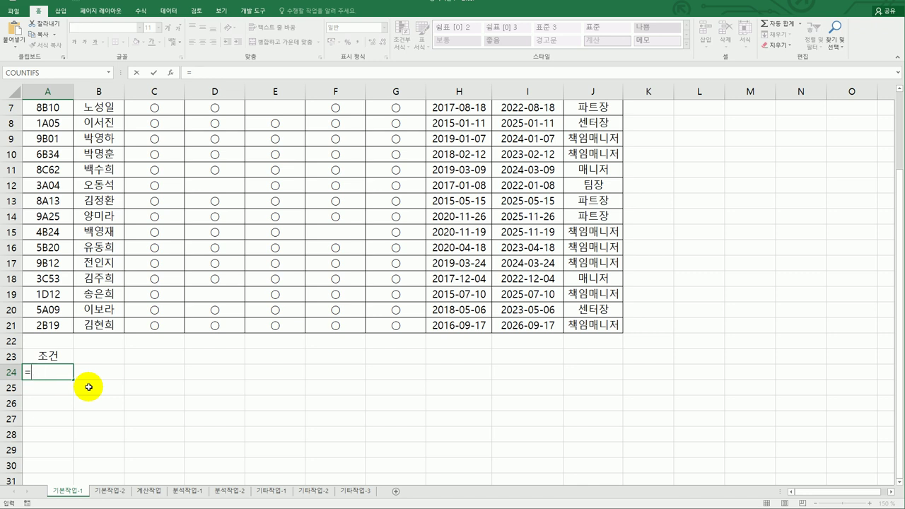
type("and(")
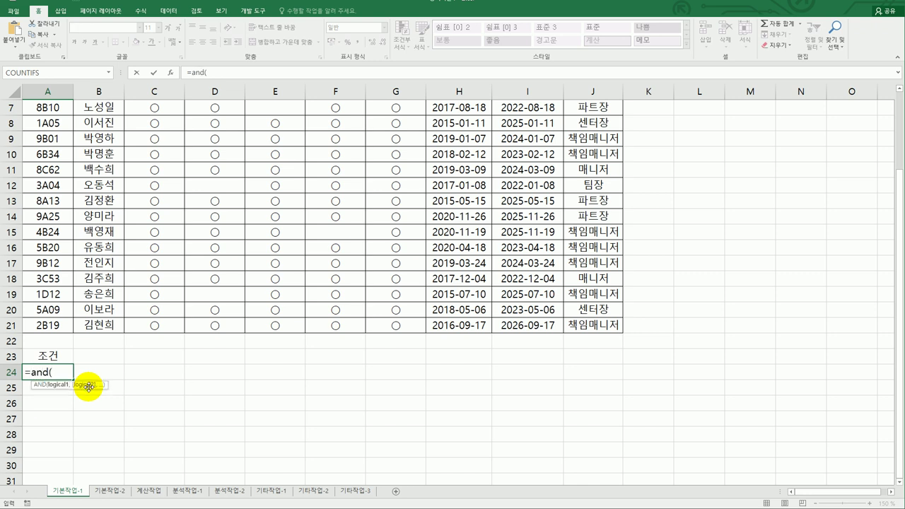
type("coun")
key("Down")
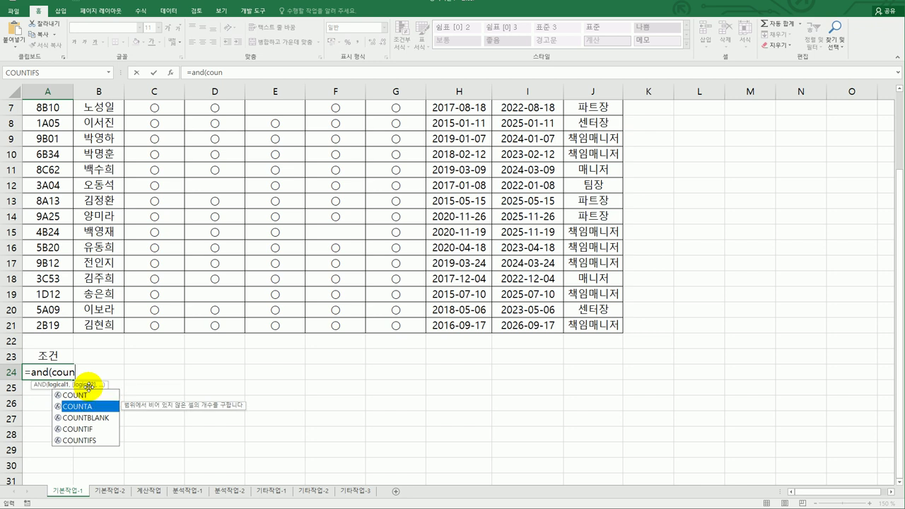
key("Tab")
scroll(252, 352, "up", 2)
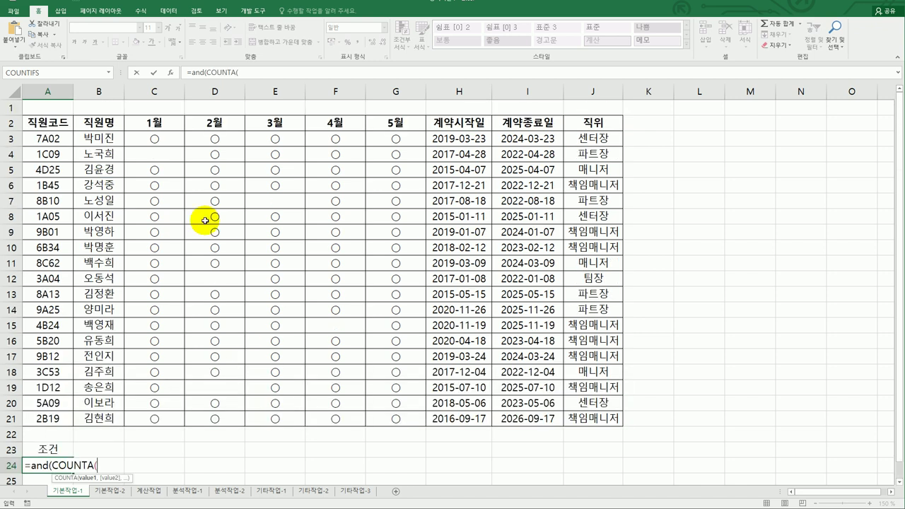
left_click_drag(157, 139, 384, 135)
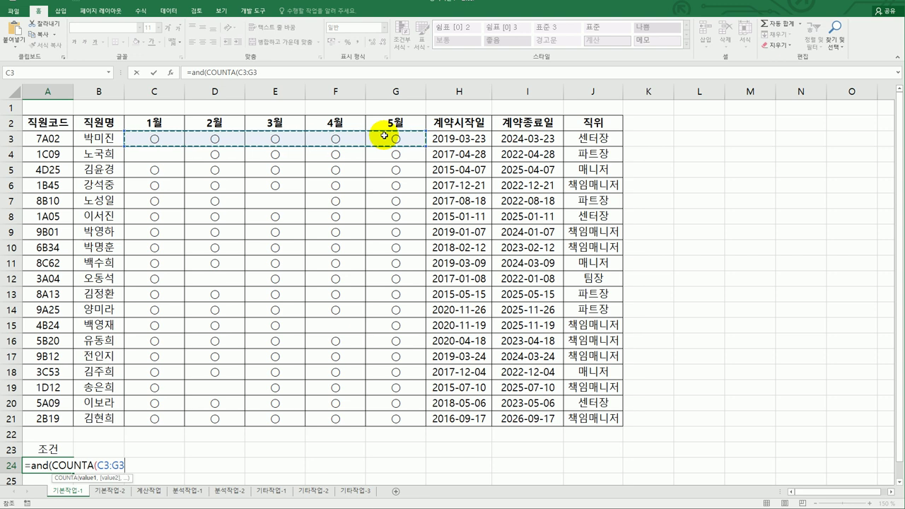
type(")=5,")
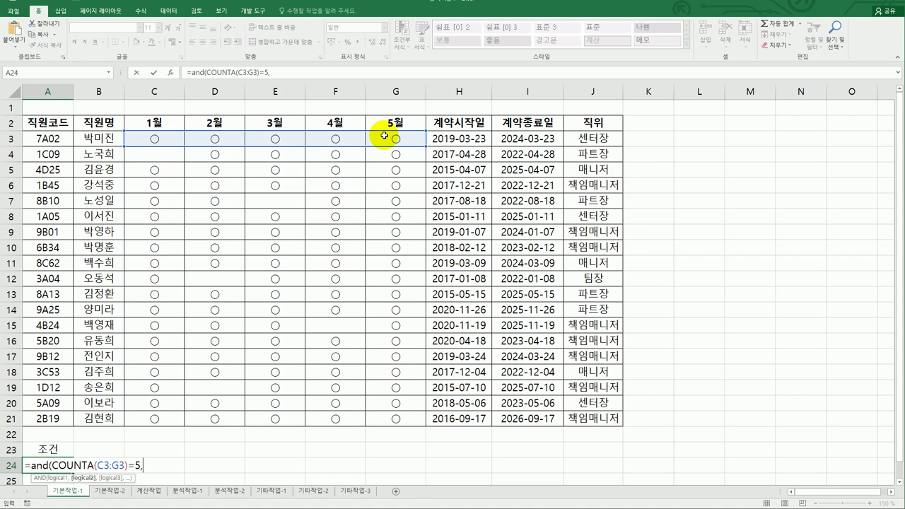
Step: Add YEAR(I3)=2022 as the second condition and complete the AND formula in A24
type("year(")
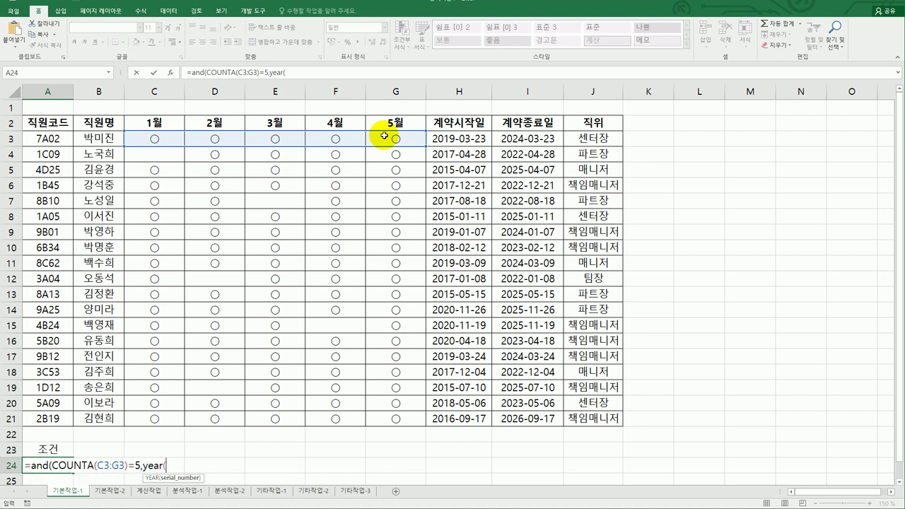
left_click(550, 138)
type(")=20")
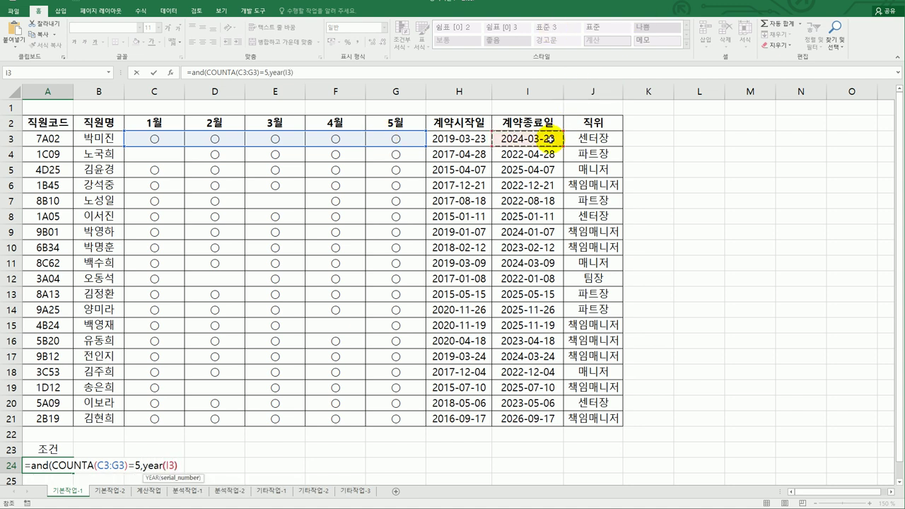
type("2")
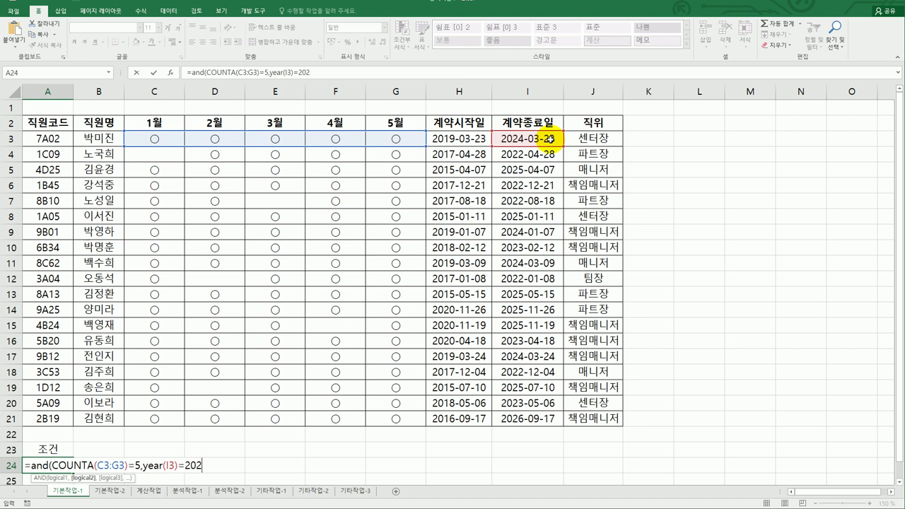
type("2)")
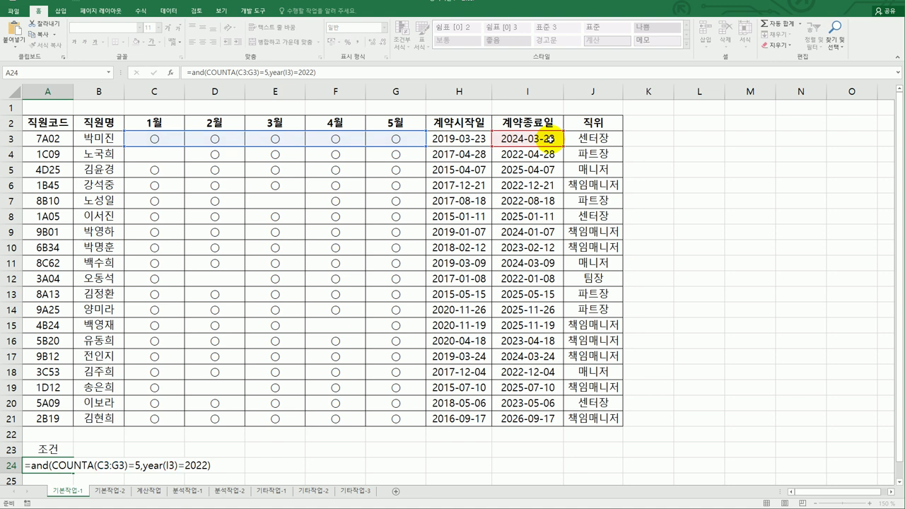
key("Return")
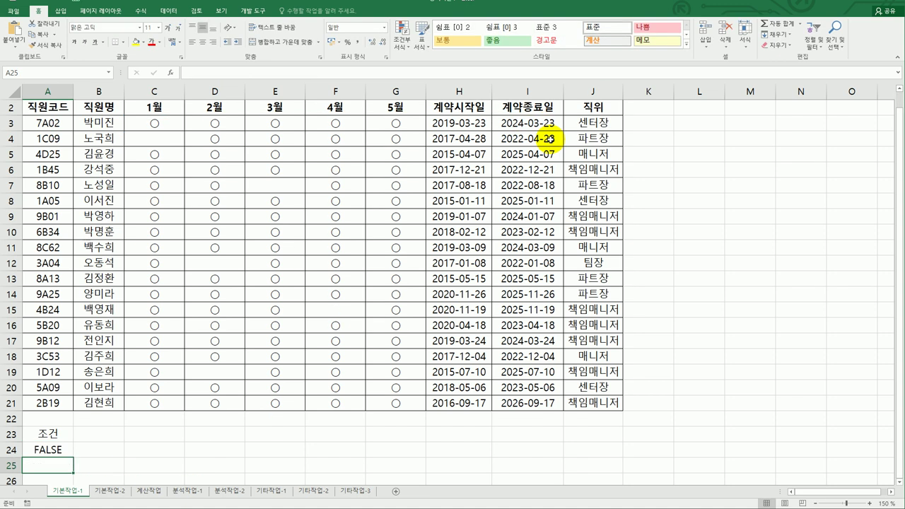
Step: Copy the 직원코드, 직원명, 계약종료일 and 직위 headers from row 2 and place them side by side starting at A26
scroll(70, 181, "up", 1)
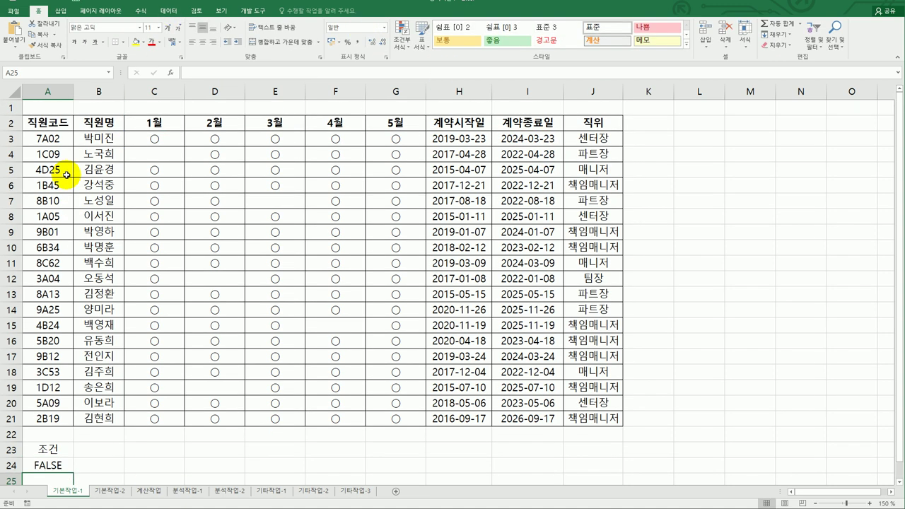
left_click(48, 122)
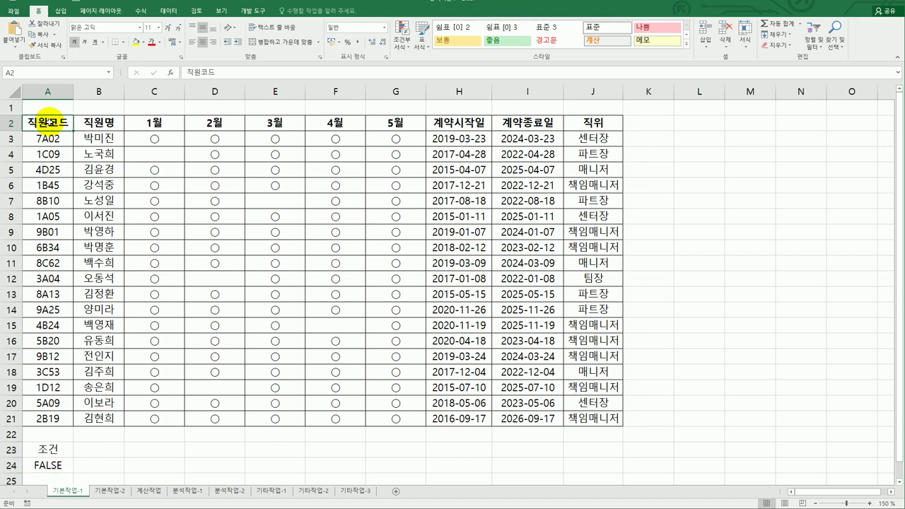
left_click(110, 122)
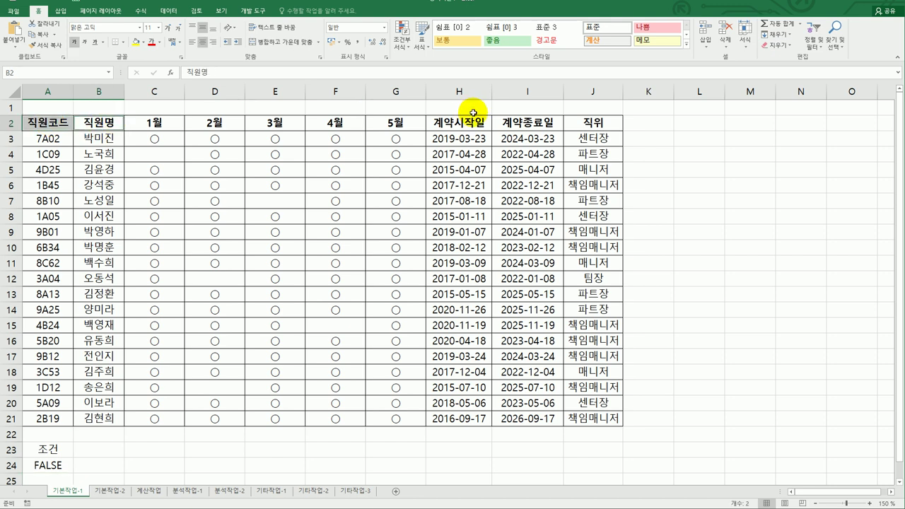
left_click(513, 118, "ctrl")
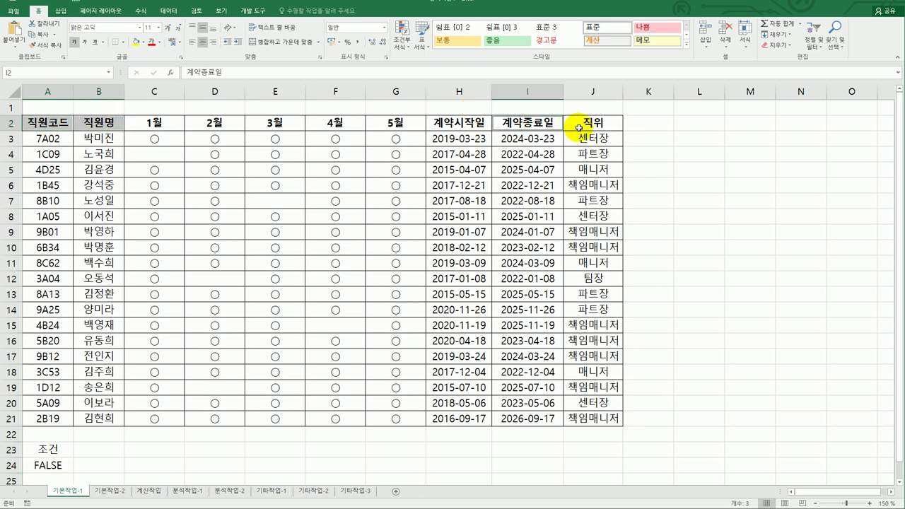
left_click(589, 123, "ctrl")
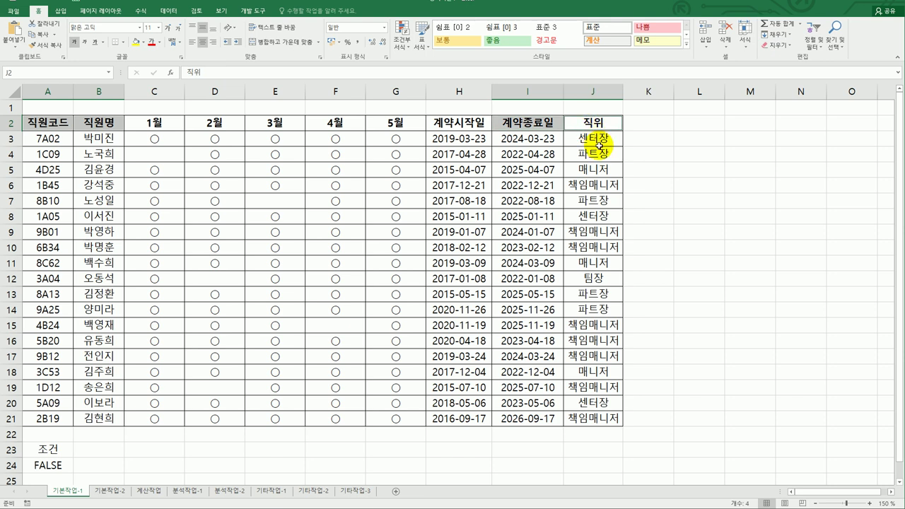
key("ctrl+c")
scroll(598, 150, "down", 3)
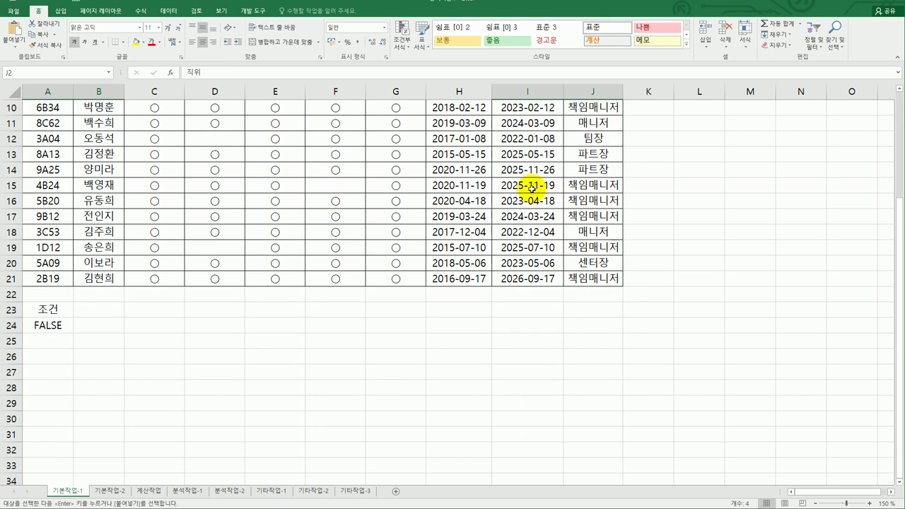
left_click(62, 372)
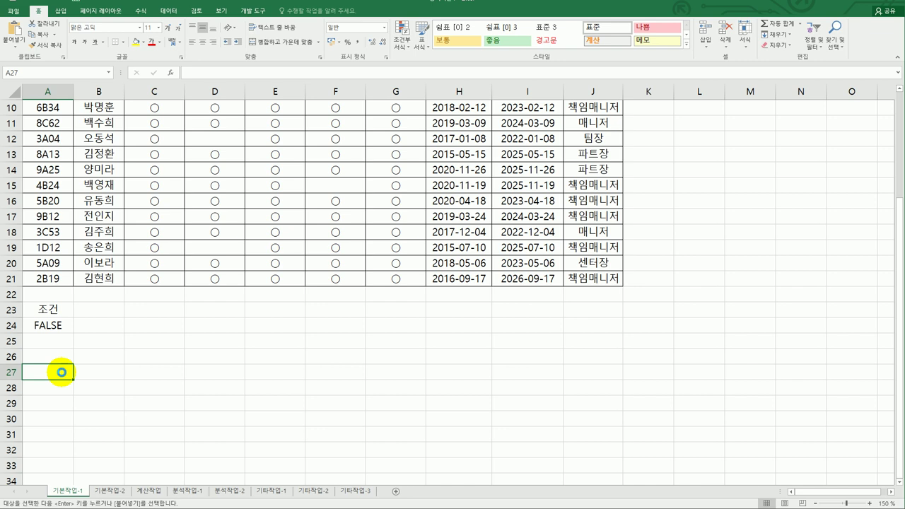
key("ctrl+v")
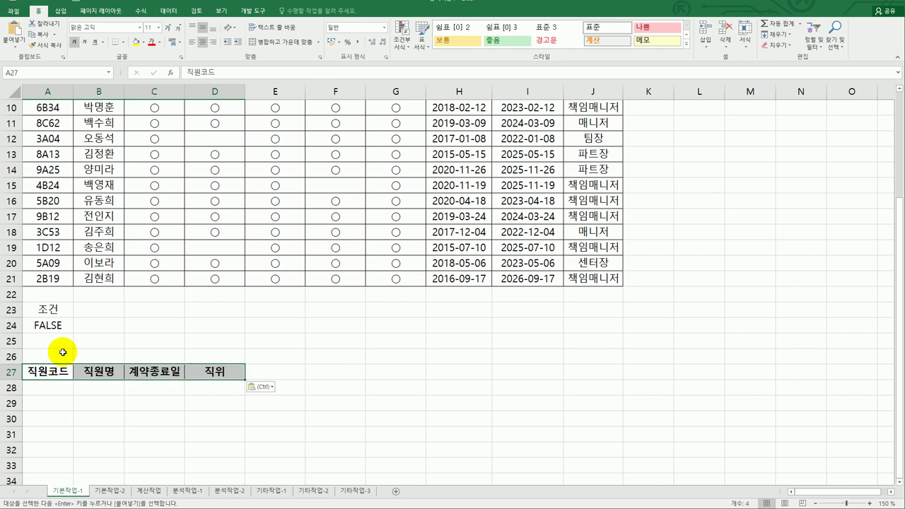
left_click_drag(44, 366, 44, 353)
left_click(53, 356)
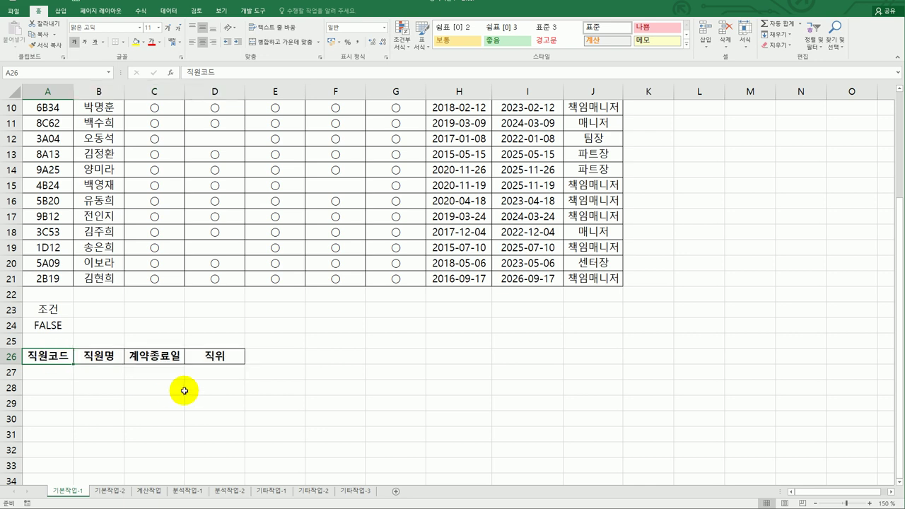
Step: Start an advanced filter on the list A2:J21 with A23:A24 as the criteria range
scroll(184, 391, "up", 3)
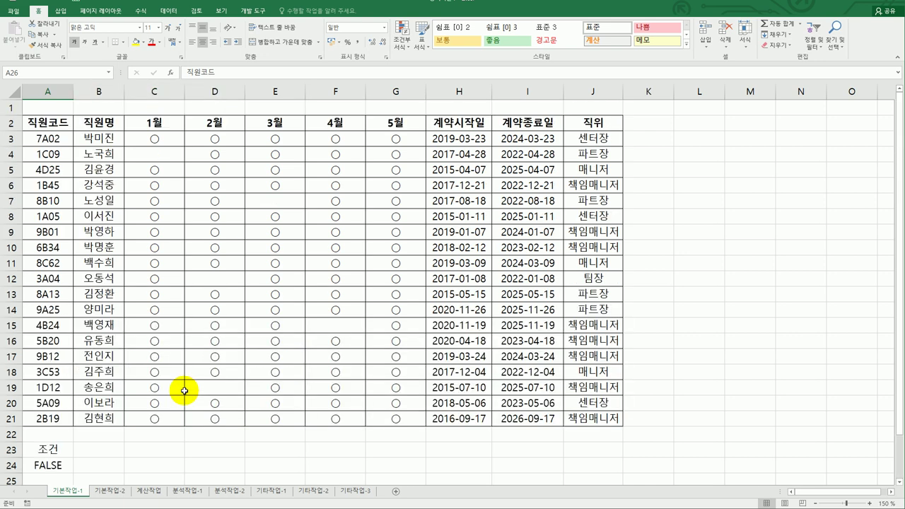
left_click(138, 242)
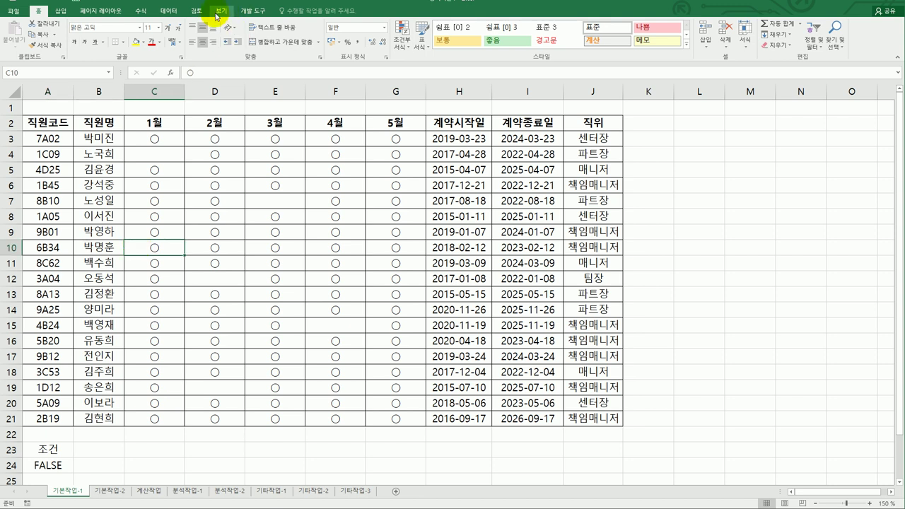
left_click(165, 16)
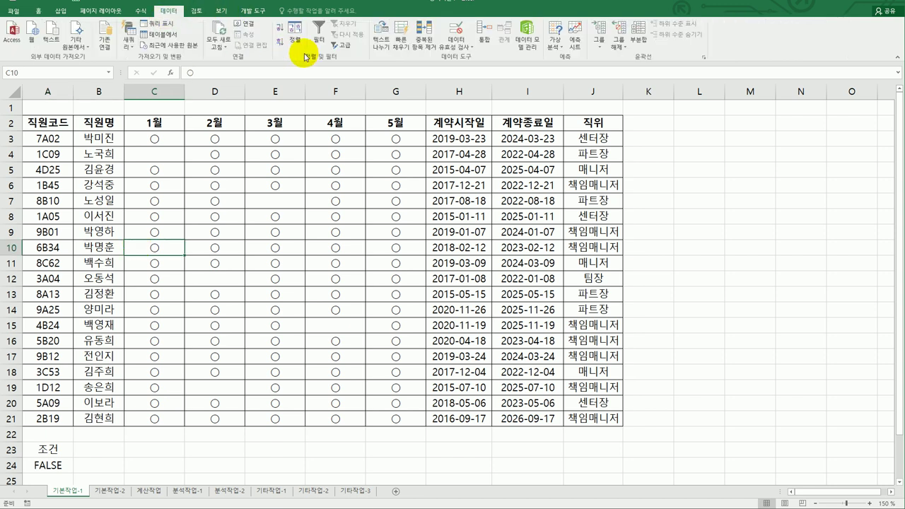
left_click(347, 45)
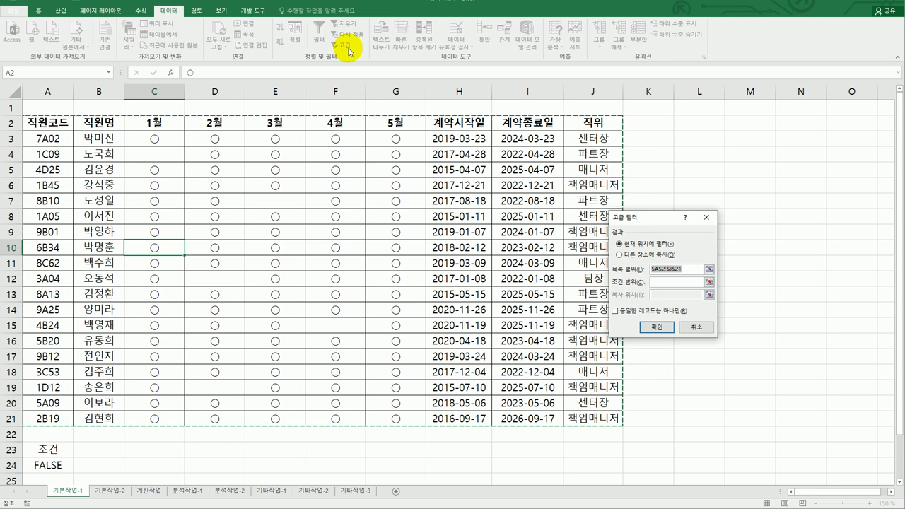
left_click_drag(652, 223, 720, 196)
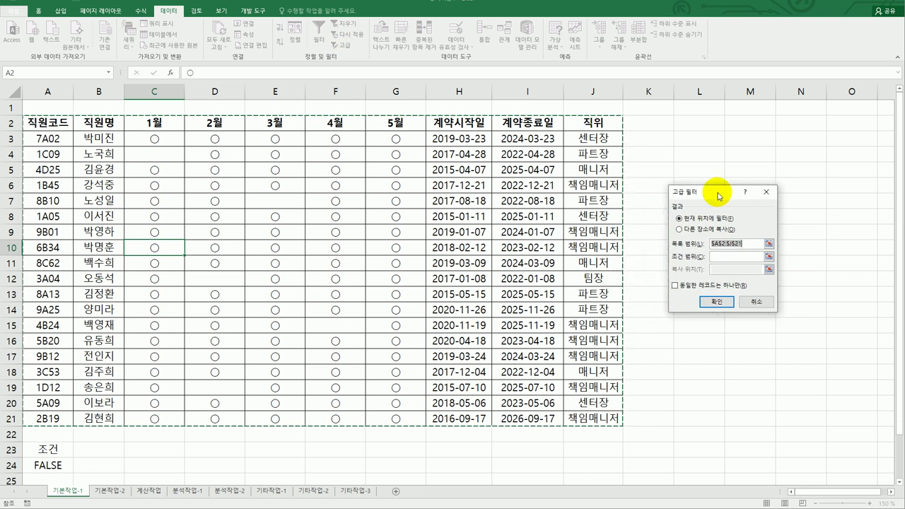
left_click(728, 257)
left_click_drag(47, 450, 46, 463)
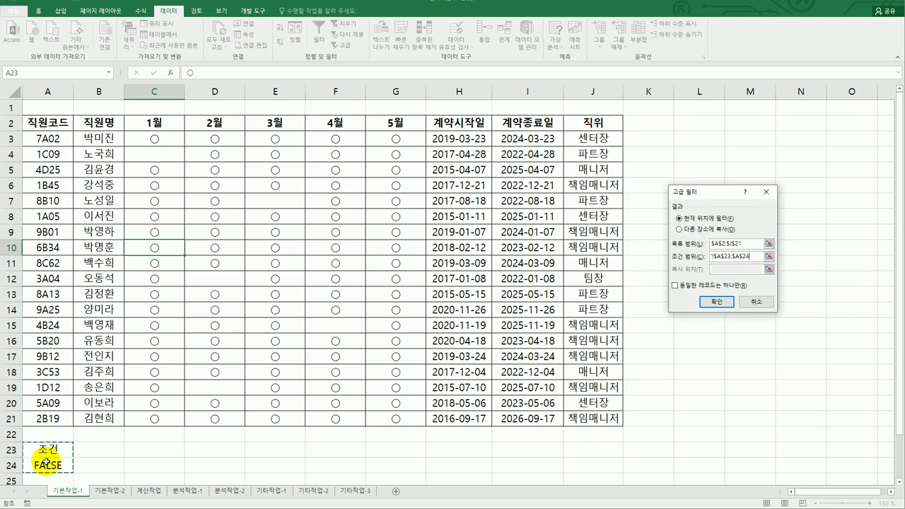
Step: Set the advanced filter to copy its results to the header range A26:D26 and run it
left_click(711, 233)
left_click(736, 270)
scroll(443, 367, "down", 2)
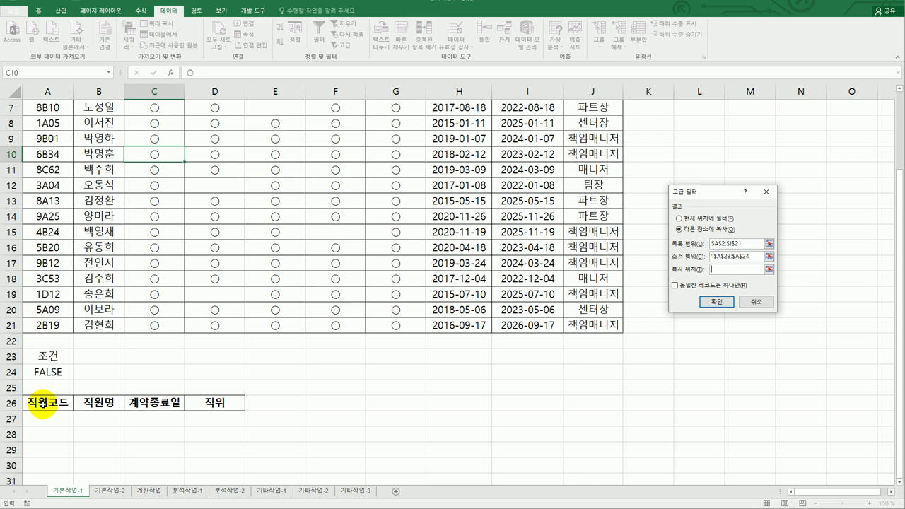
left_click_drag(43, 405, 193, 404)
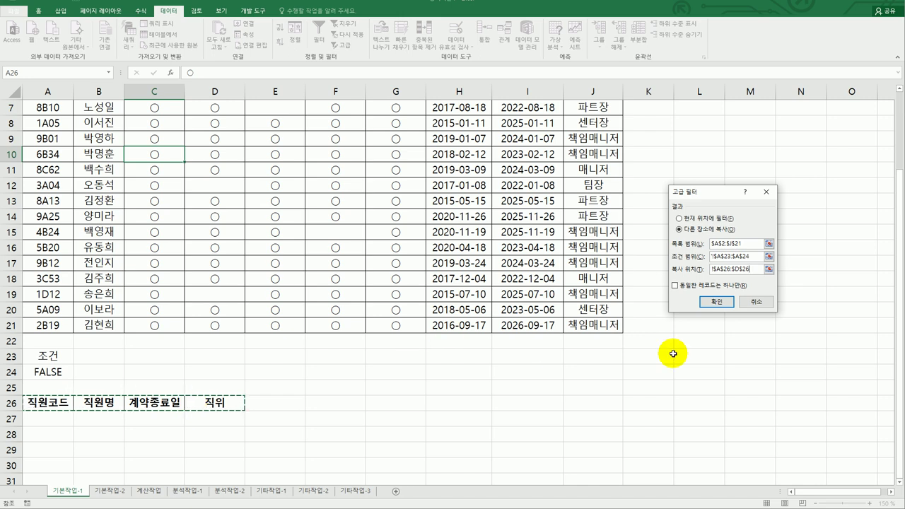
left_click(720, 302)
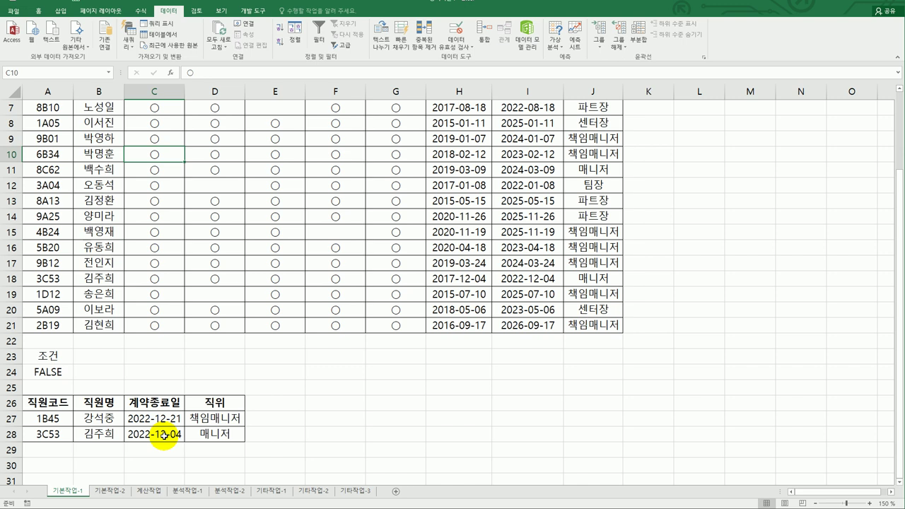
Step: Switch to the exercise document to read the conditional formatting task for the 기본작업-1 sheet
scroll(164, 435, "up", 2)
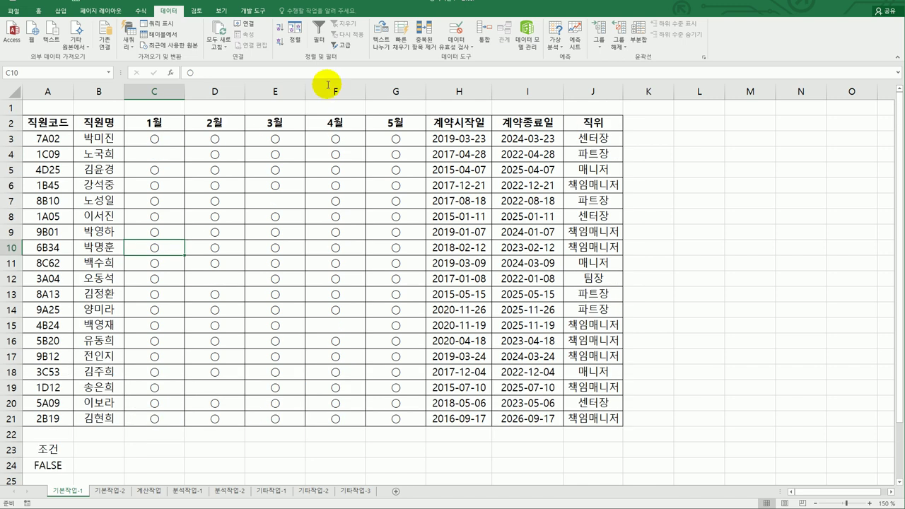
key("alt+Tab")
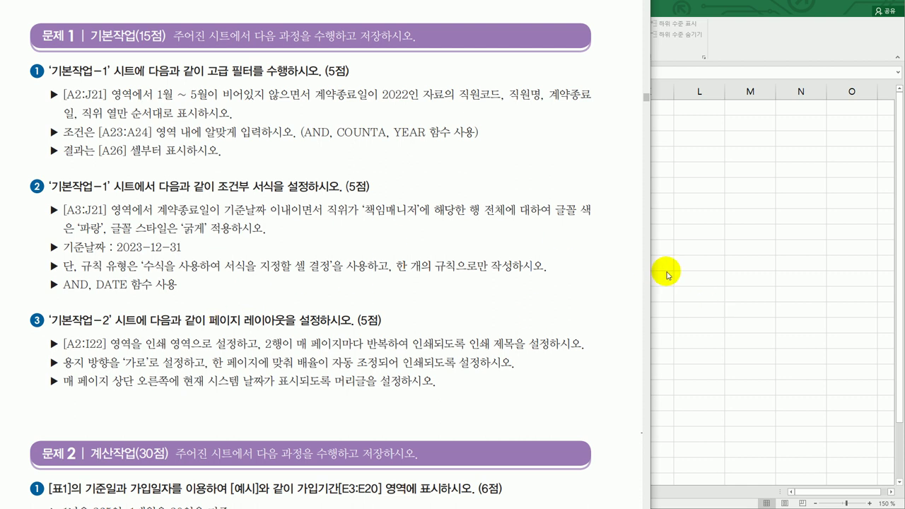
Step: Back in the workbook, start a formula-based conditional formatting rule for A3:J21 on the 기본작업-1 sheet
key("alt+Tab")
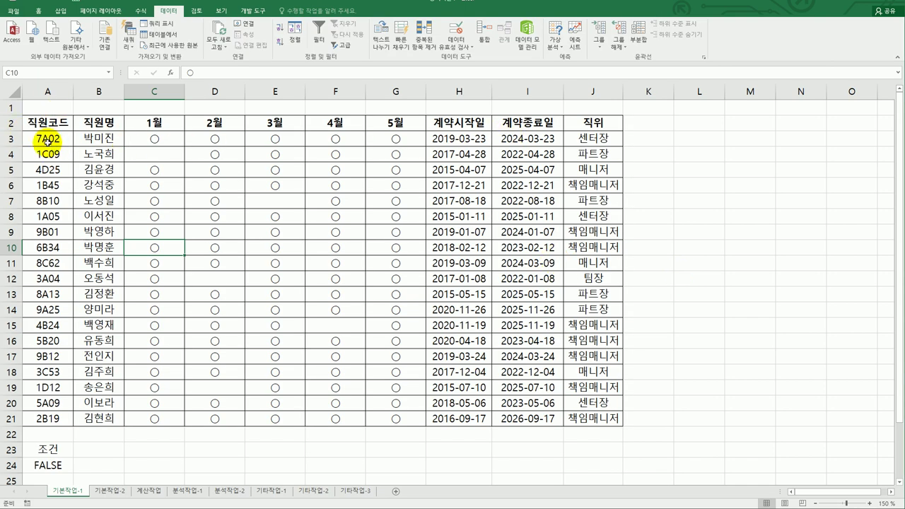
left_click_drag(46, 139, 579, 420)
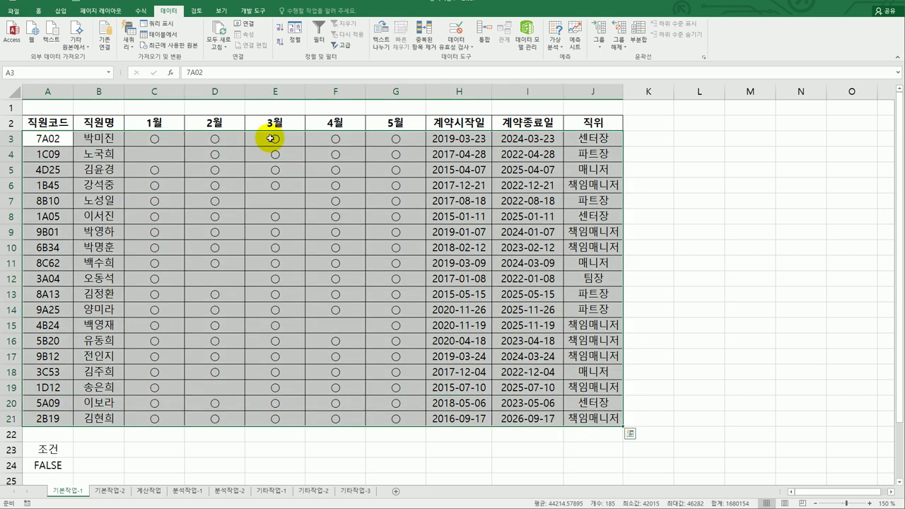
left_click(39, 11)
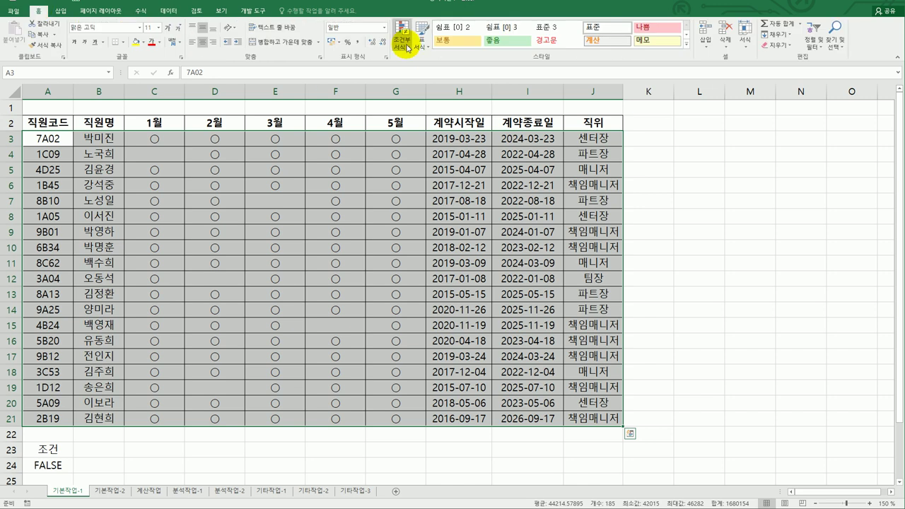
left_click(406, 46)
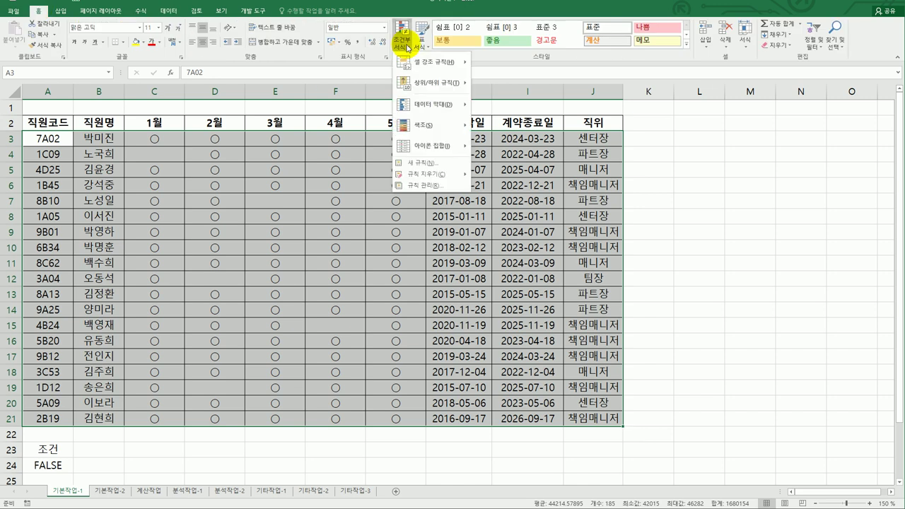
left_click(416, 163)
left_click_drag(672, 174, 660, 161)
left_click(651, 234)
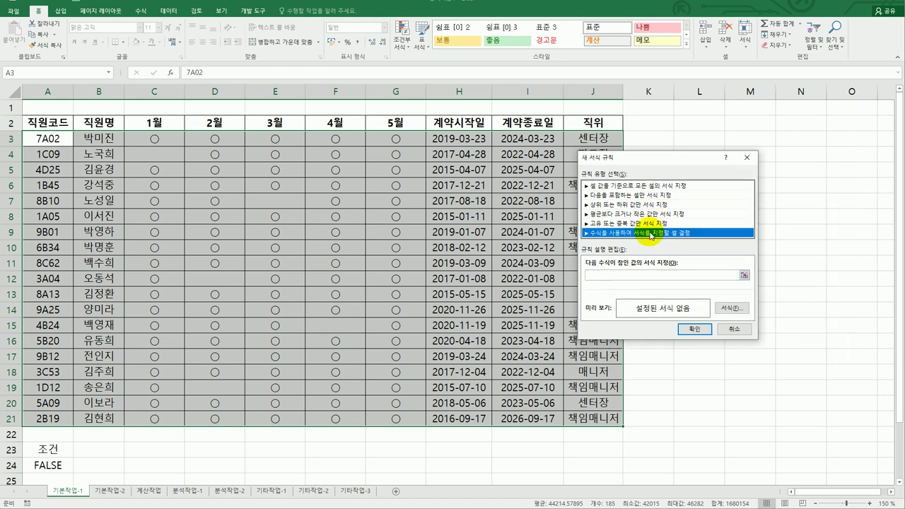
Step: Begin the rule's AND formula with the contract end date condition: =and($I3<=date(2023,12,31),
left_click(631, 277)
type("=")
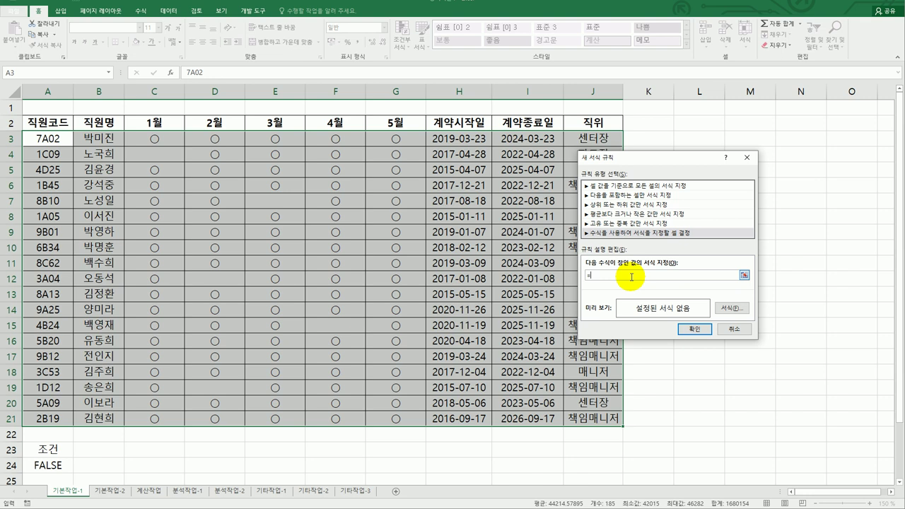
type("and(")
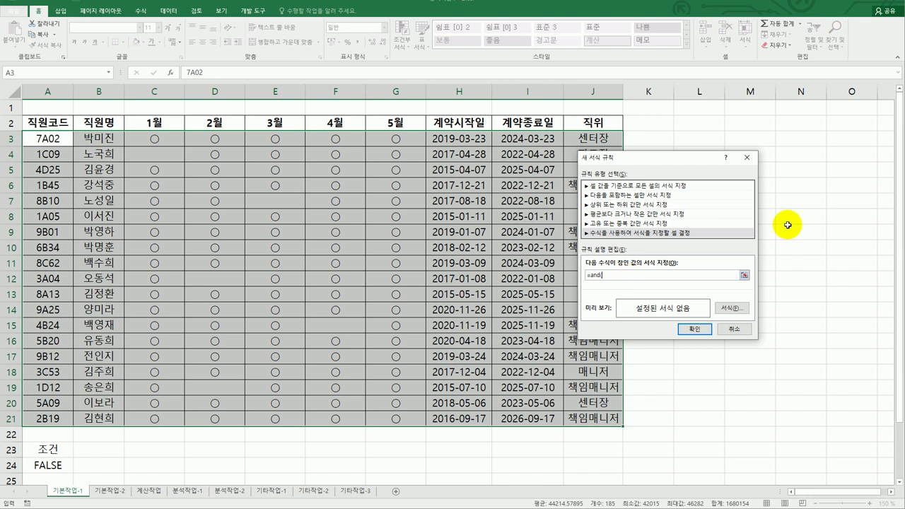
left_click(548, 142)
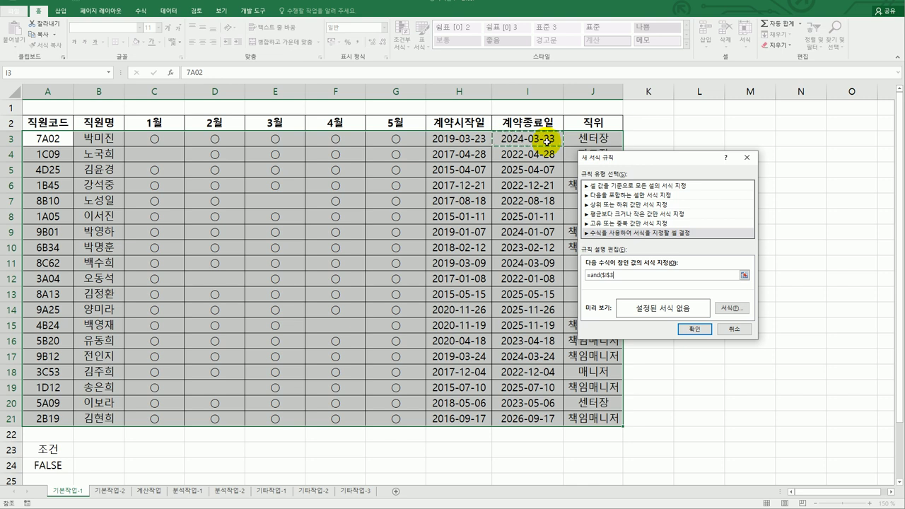
key("F4")
key("F4")
type("<=date(2023,12,31")
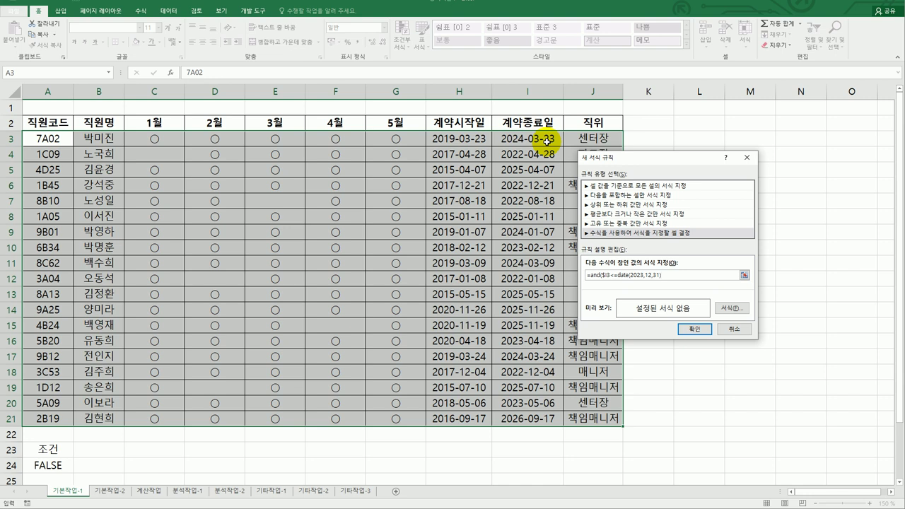
type("),")
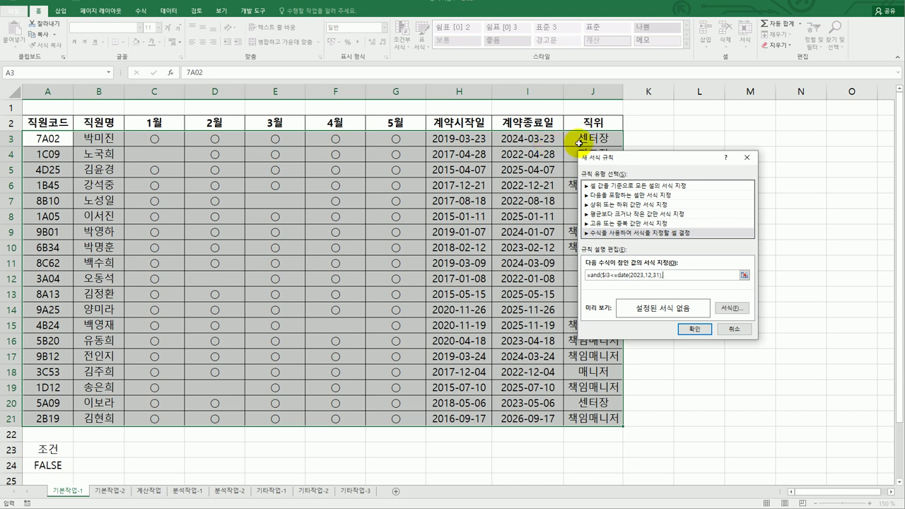
Step: Complete the rule formula with the position condition $J3="책임매니저" and close the AND function
left_click(579, 143)
key("F4")
key("F4")
type("=\"co")
key("BackSpace")
key("BackSpace")
type("책이")
type("매니저\"")
type(")")
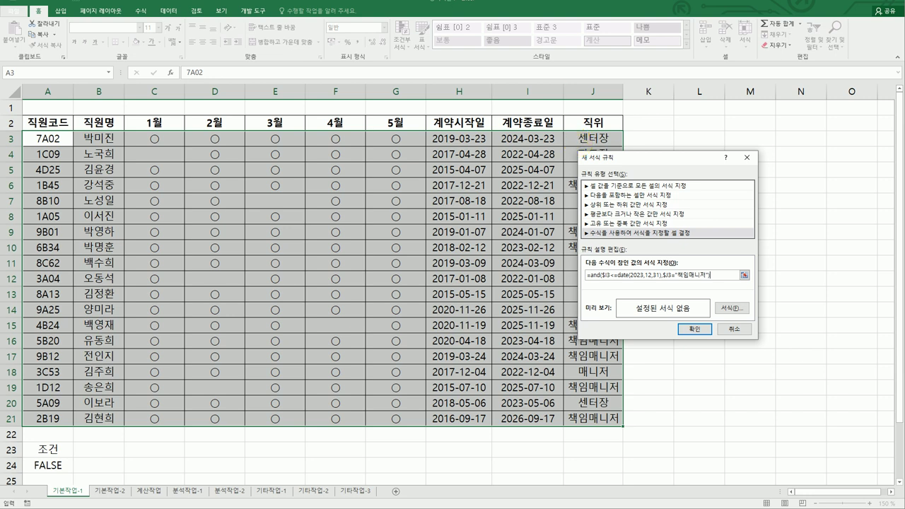
Step: Set the rule's font style to 굵게 and its font color to standard 파랑, and apply the rule
key("alt+Tab")
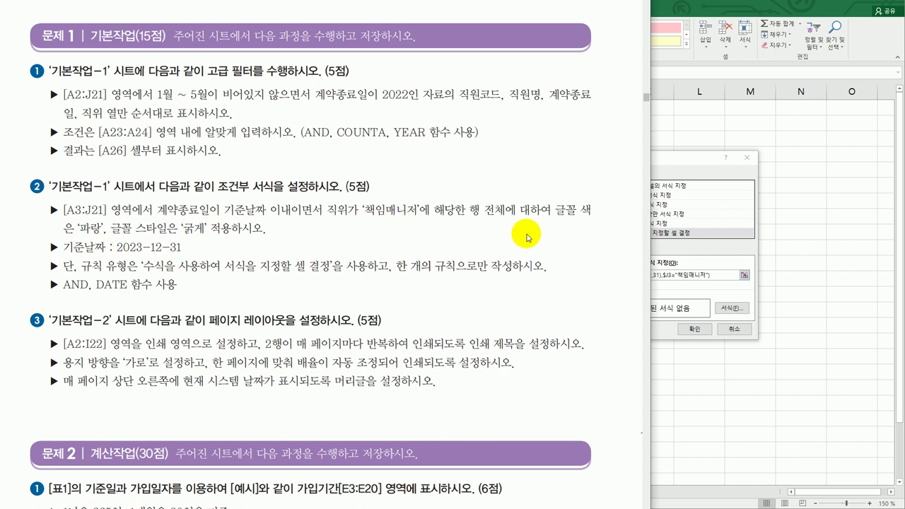
left_click(685, 161)
left_click(731, 308)
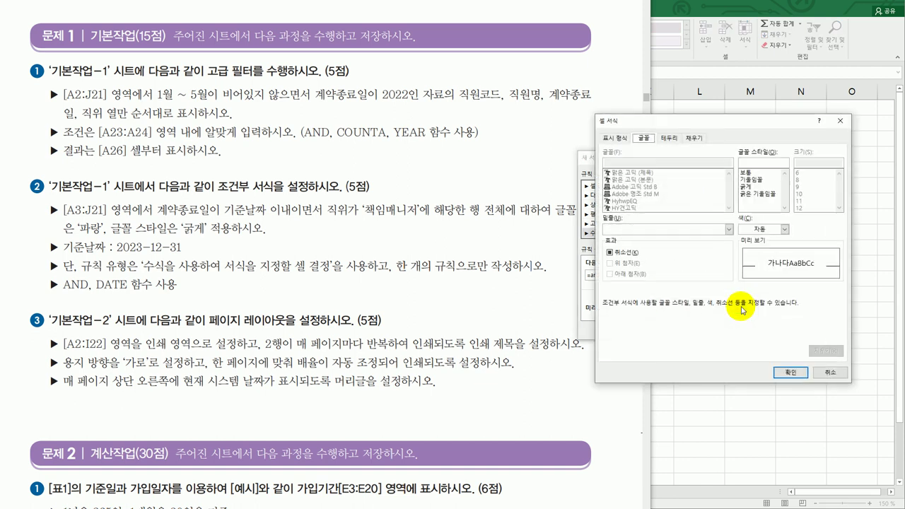
left_click(755, 187)
left_click(784, 230)
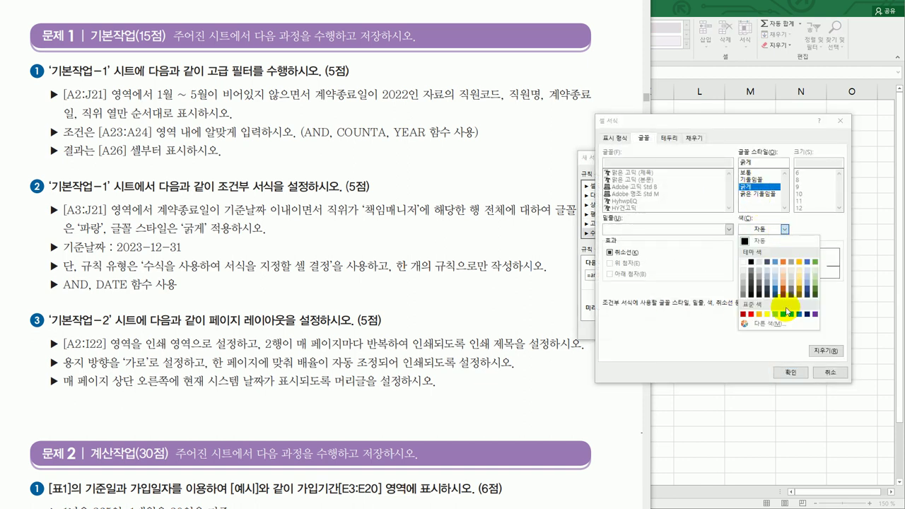
left_click(798, 314)
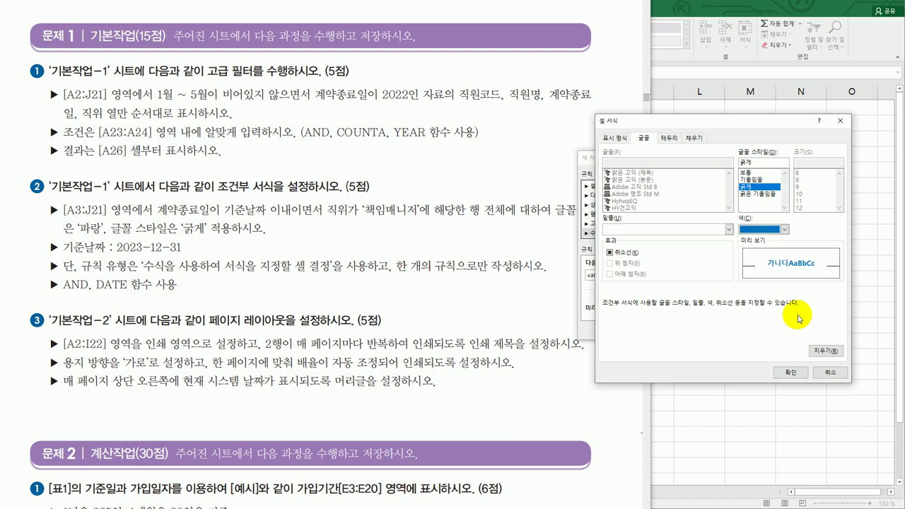
left_click(789, 372)
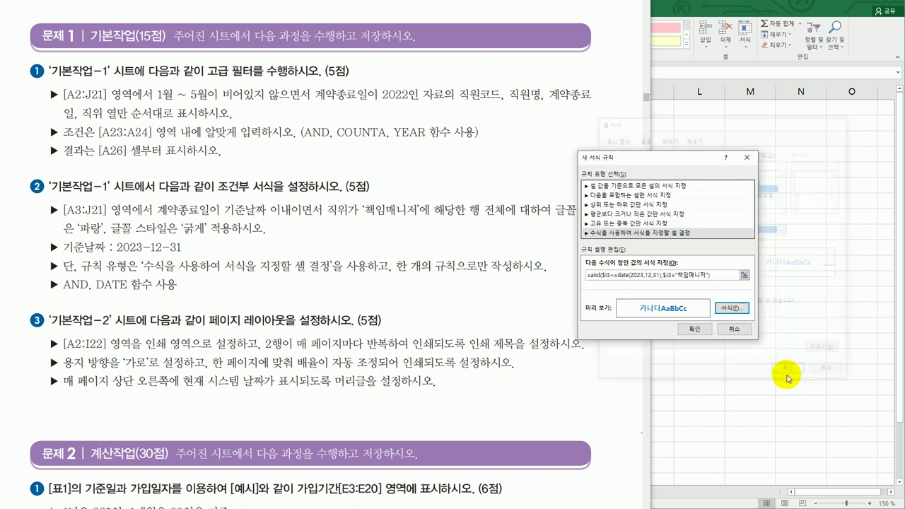
left_click(694, 329)
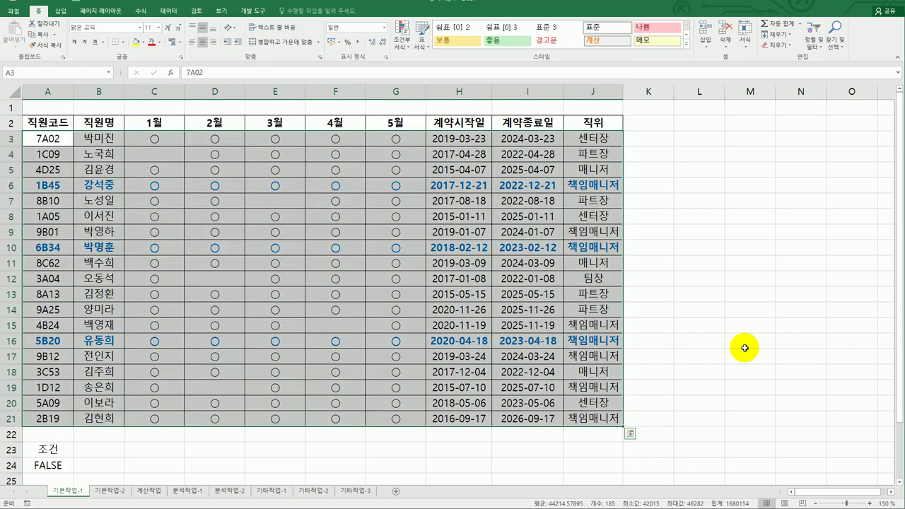
Step: Check the 직위 and 계약종료일 values in the blue-formatted rows against the rule's conditions
left_click(606, 192)
left_click(606, 247)
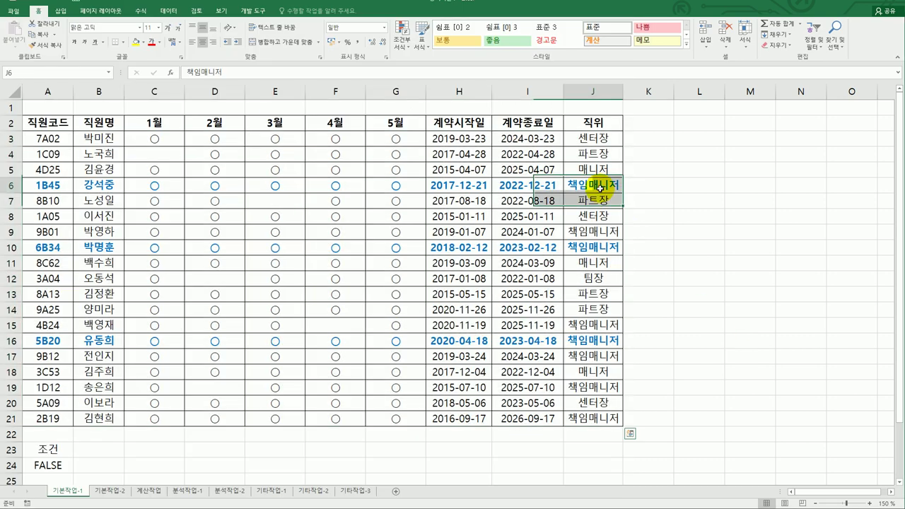
left_click(614, 340)
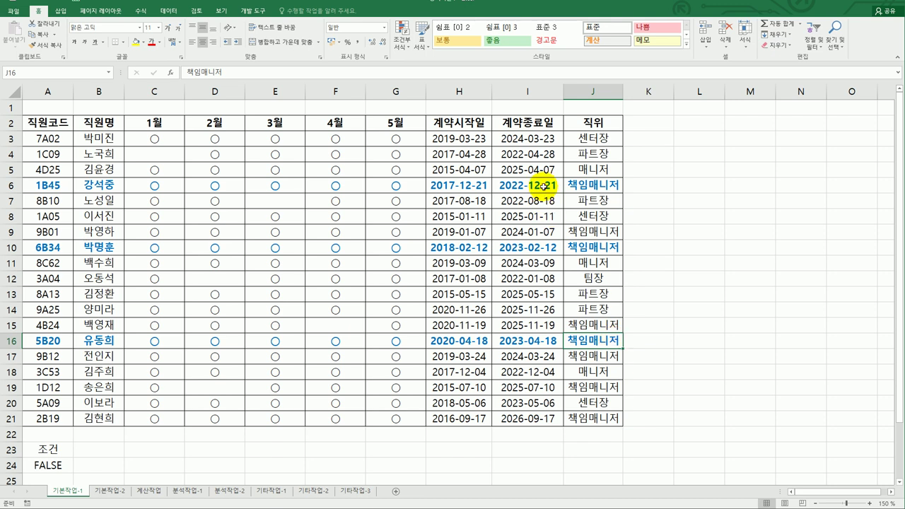
left_click(543, 185)
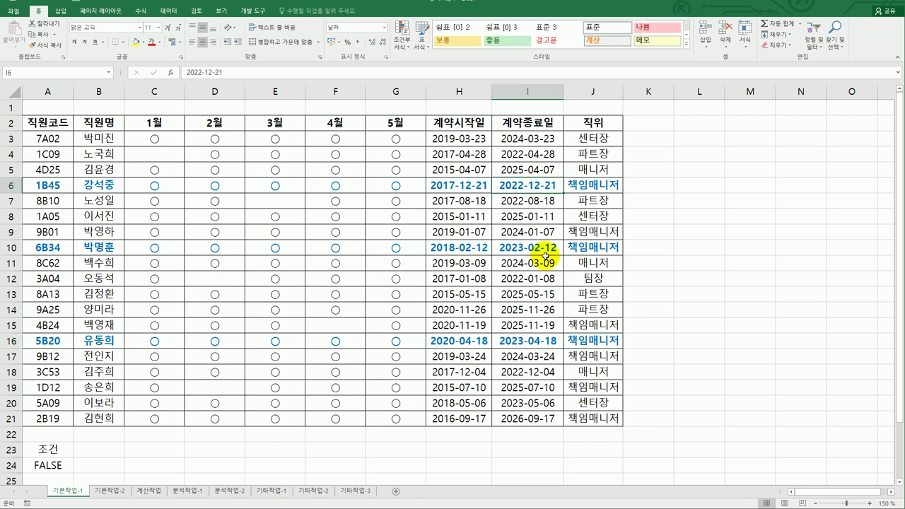
left_click(551, 353)
left_click(536, 338)
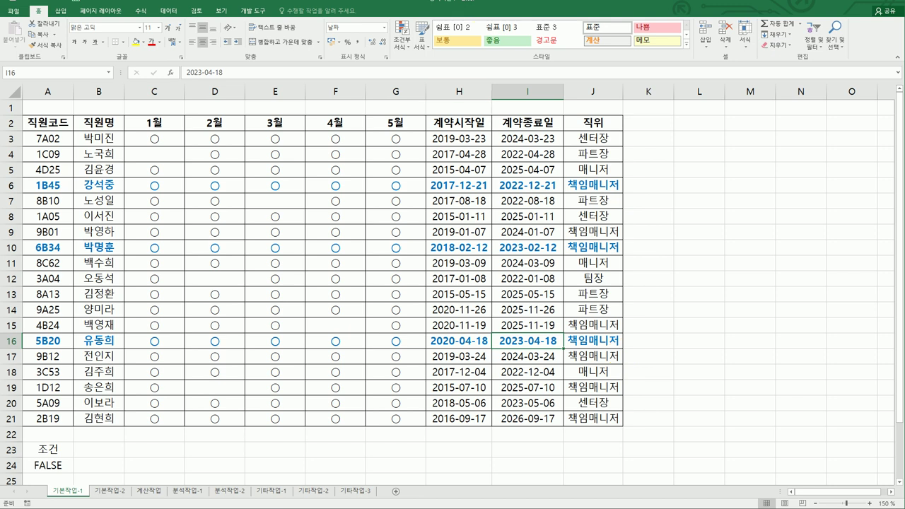
Step: Consult the page layout task in the exercise document and set A2:I22 as the print area on the 기본작업-2 sheet
key("alt+Tab")
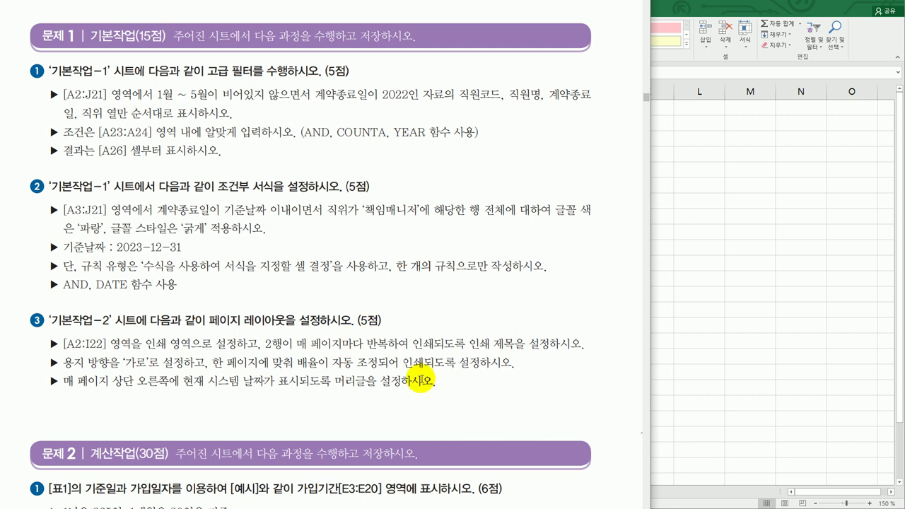
key("alt+Tab")
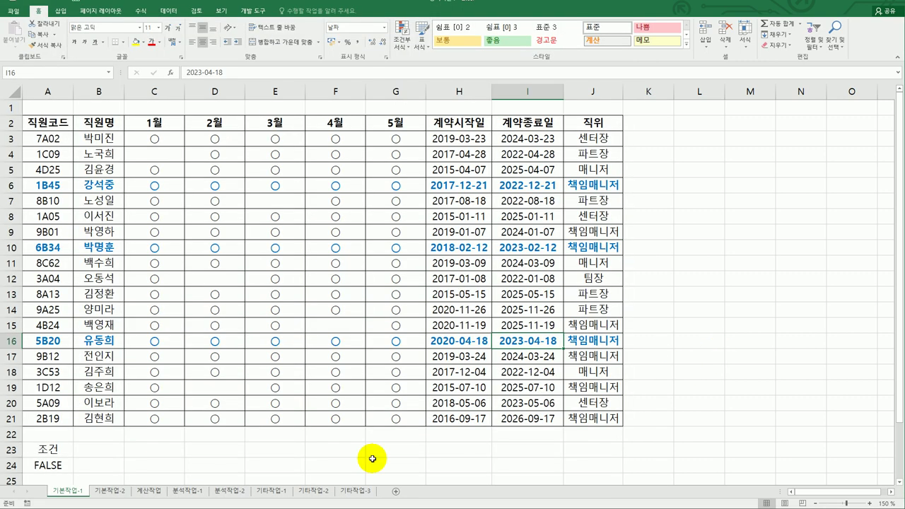
left_click(108, 491)
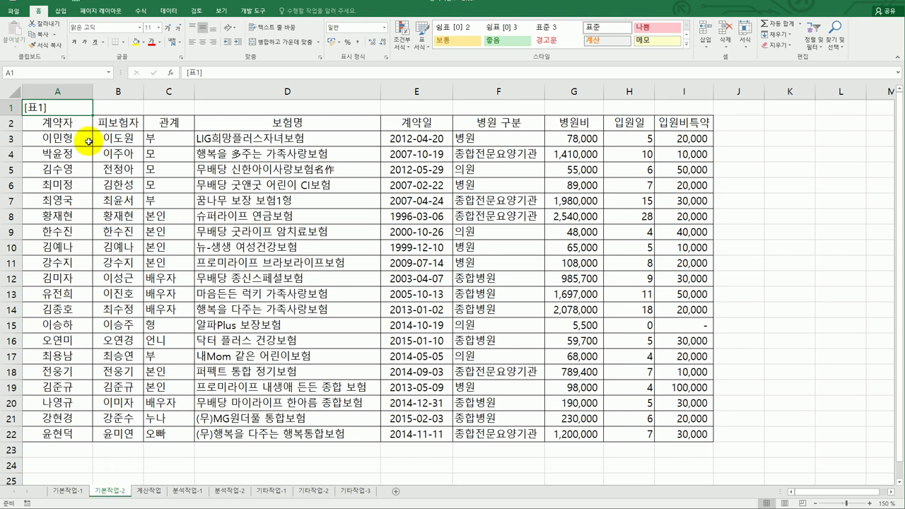
left_click_drag(57, 122, 666, 435)
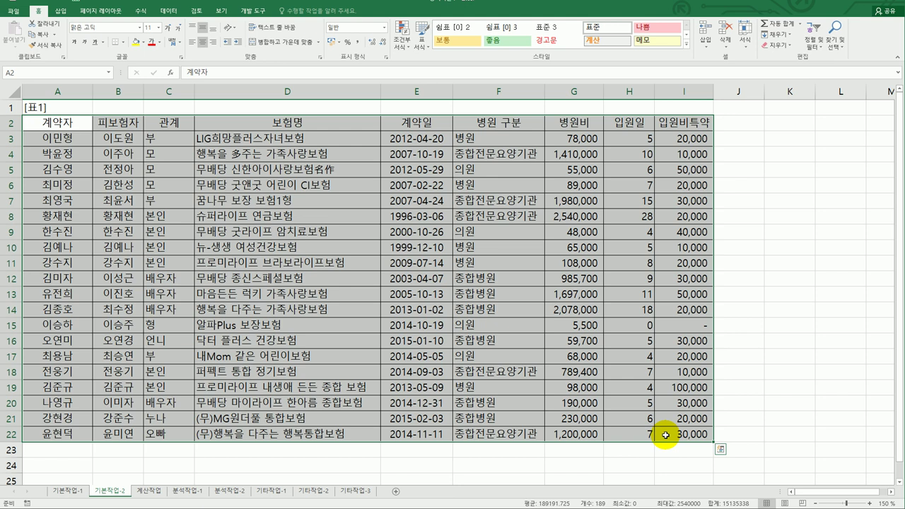
left_click(92, 11)
left_click(124, 44)
left_click(130, 55)
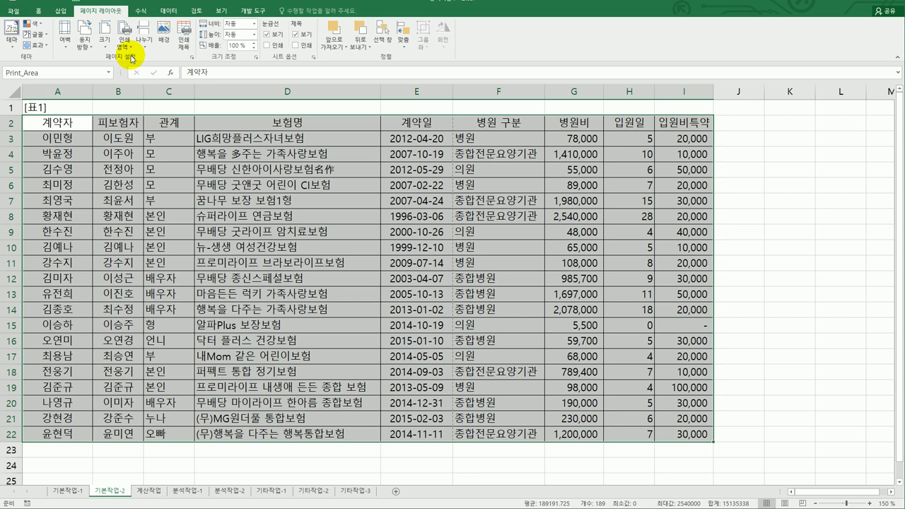
Step: Set row 2 ($2:$2) as the print title row repeated on every page
left_click(183, 34)
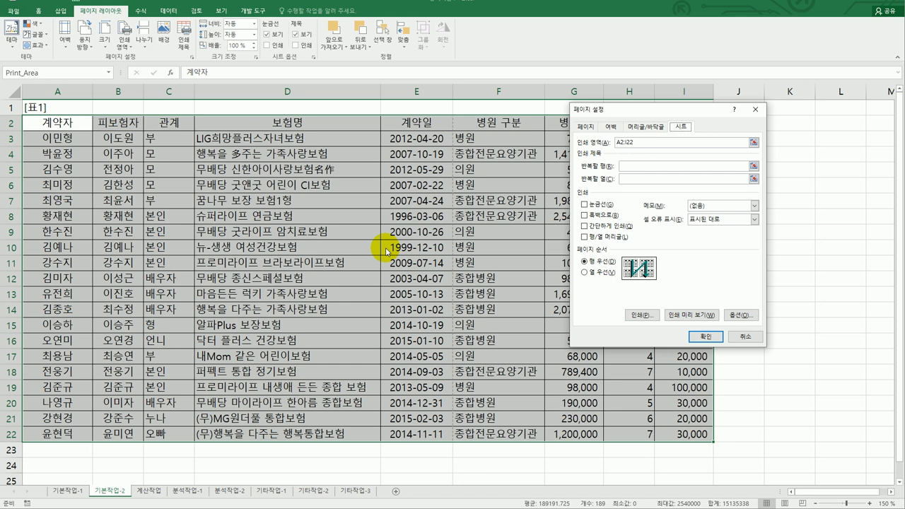
left_click(628, 167)
left_click(9, 123)
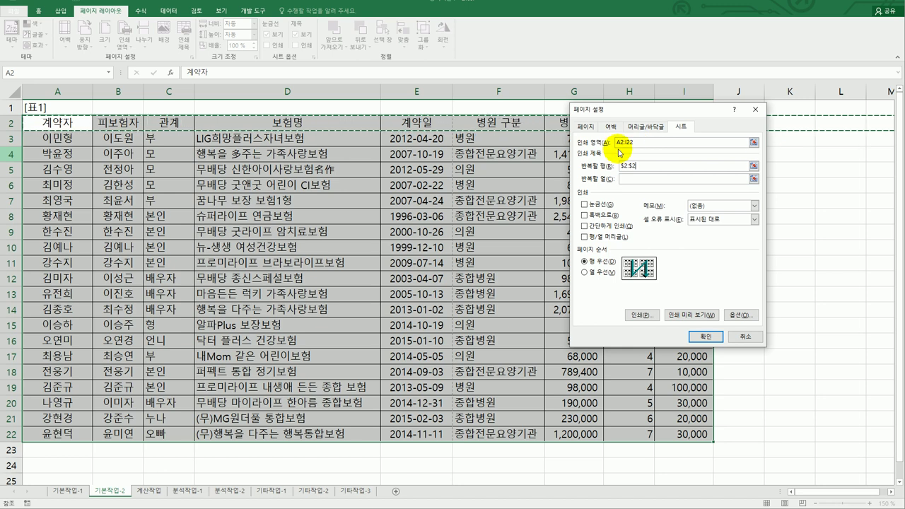
Step: Set the page orientation to 가로 and fit the printout to 1 page wide by 1 page tall
left_click(585, 127)
left_click(678, 152)
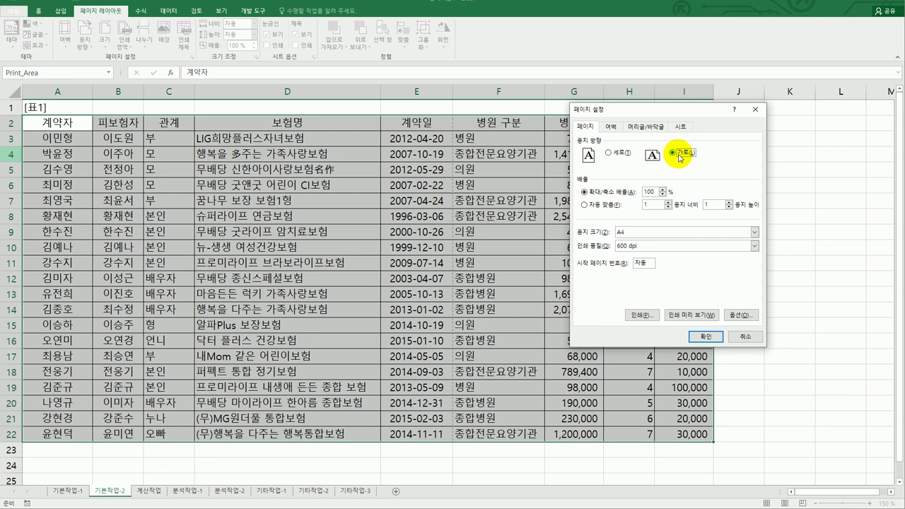
left_click(601, 205)
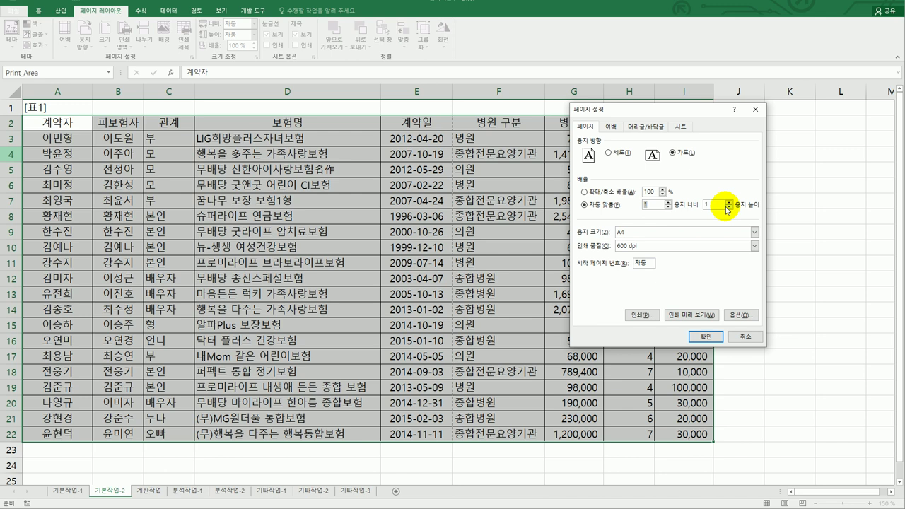
Step: Insert the current date in the right section of a custom page header and confirm the page setup
left_click(649, 129)
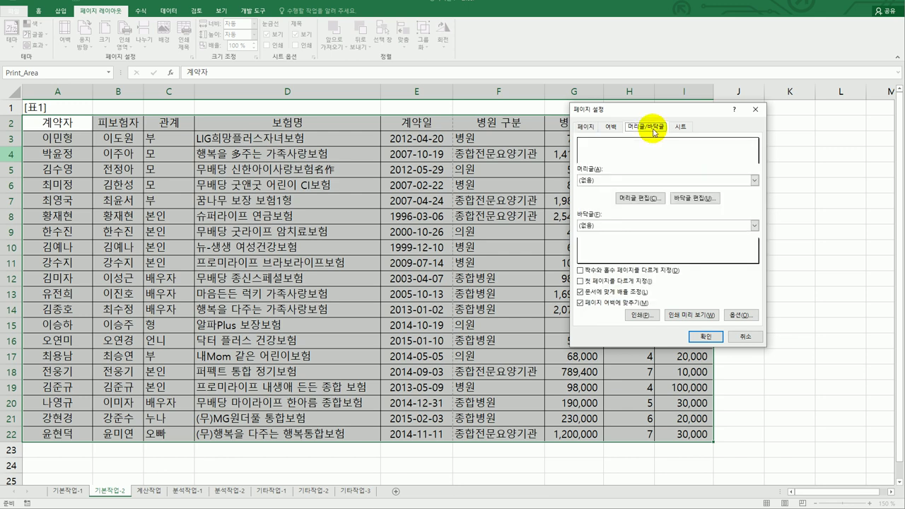
left_click(629, 198)
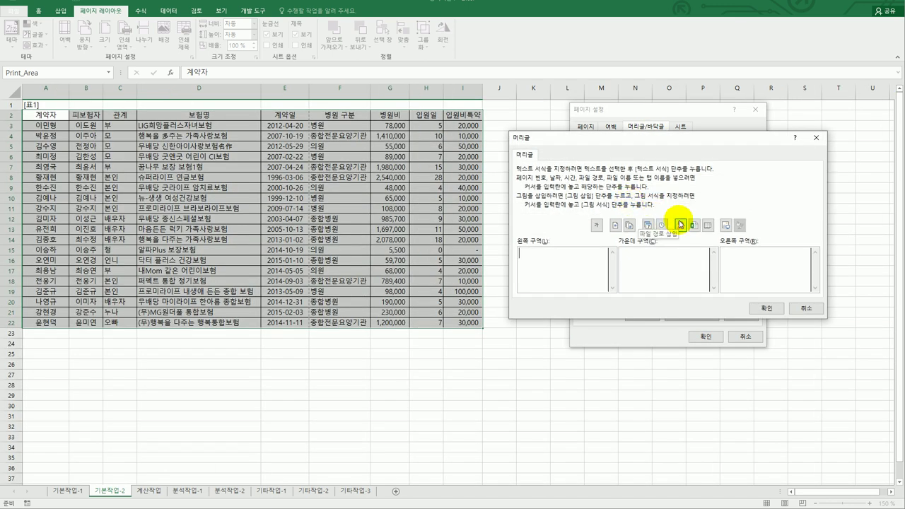
left_click(750, 256)
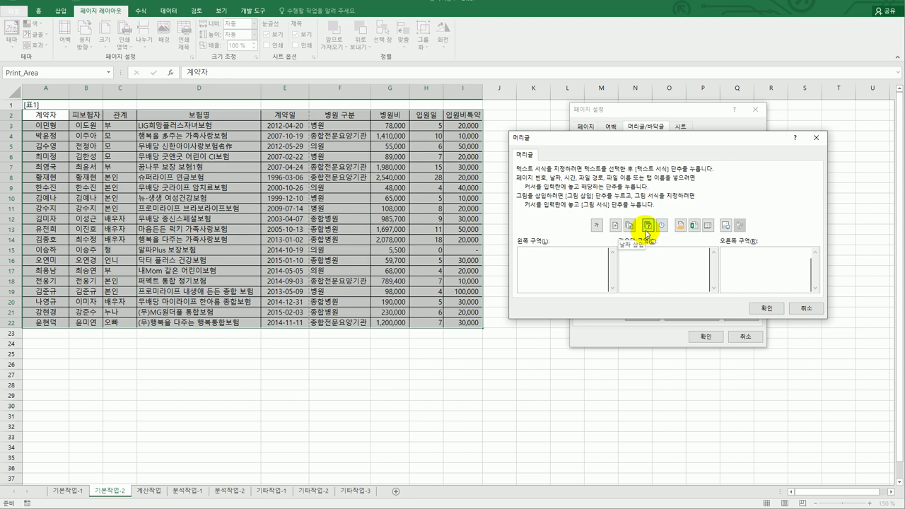
left_click(762, 311)
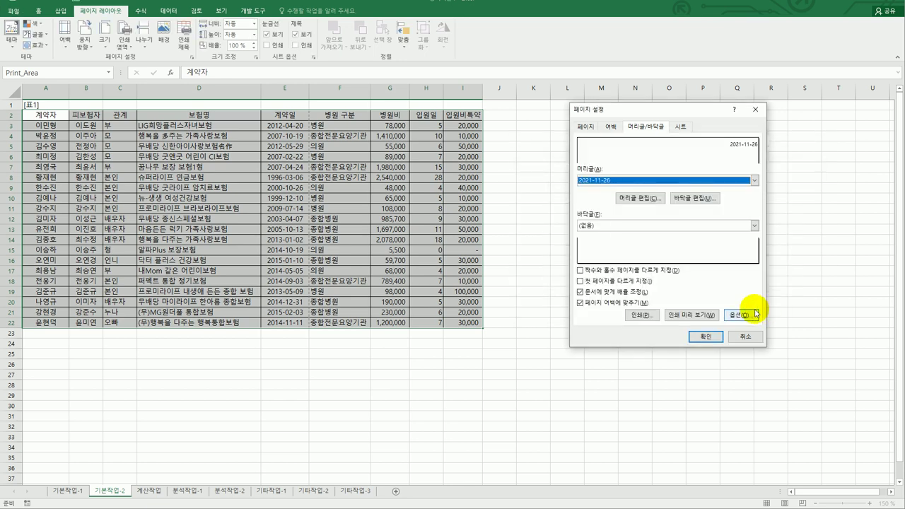
left_click(701, 338)
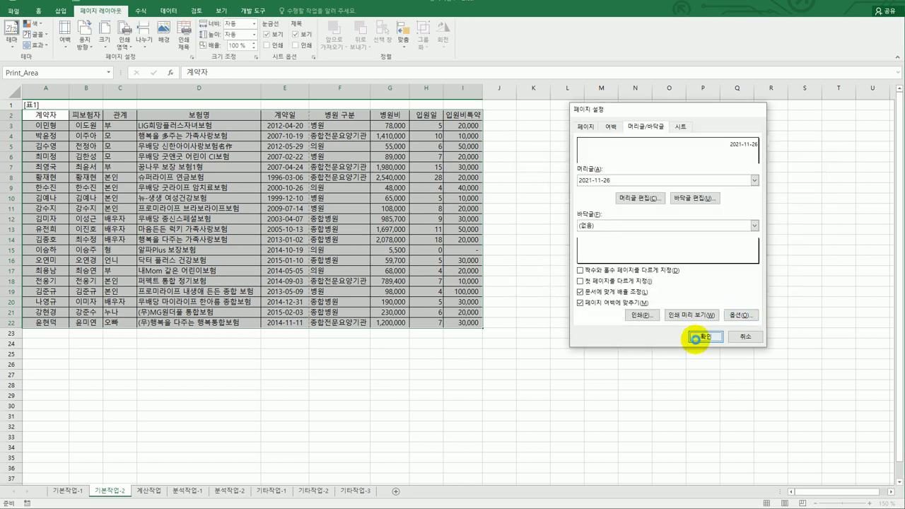
Step: Check the print preview of the 기본작업-2 sheet and return to the worksheet
left_click(566, 372)
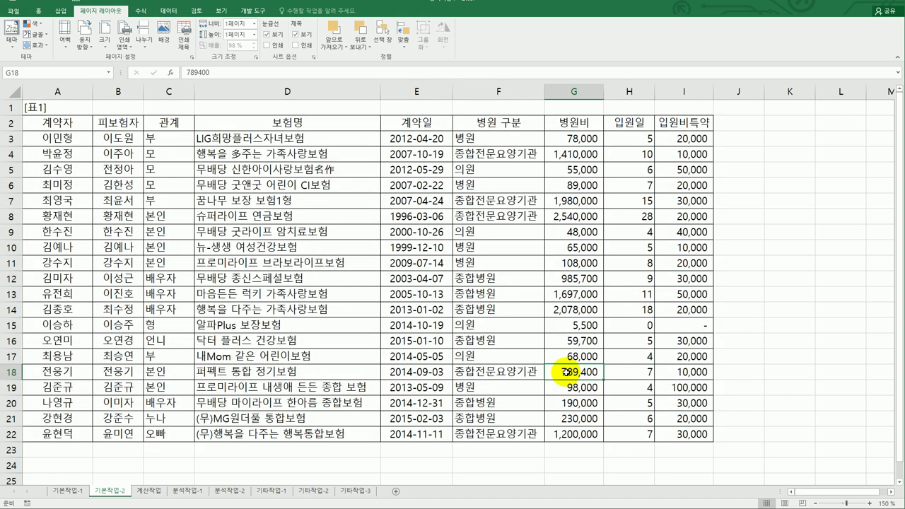
left_click(23, 12)
left_click(42, 129)
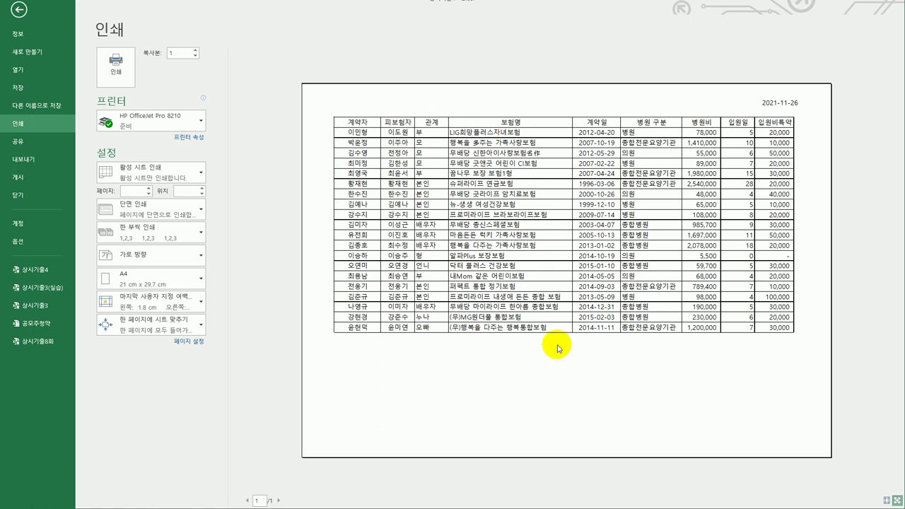
left_click(16, 9)
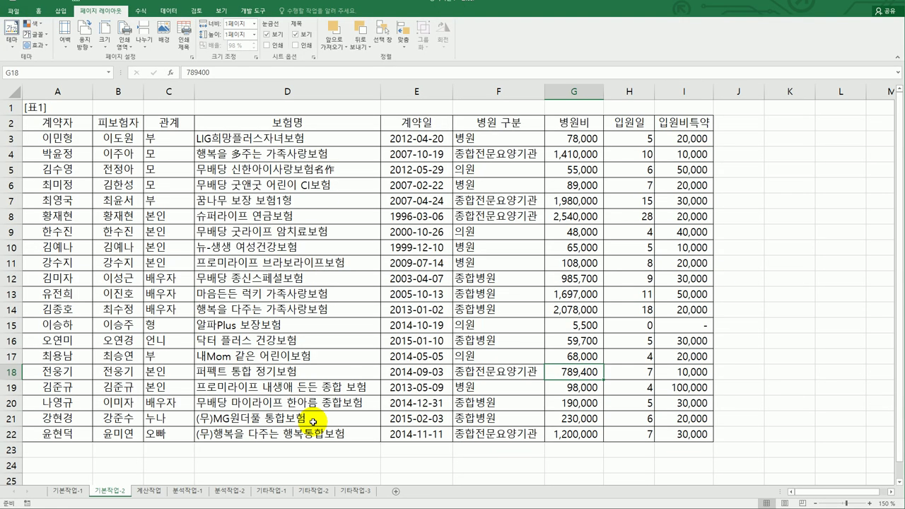
Step: Open the 계산작업 sheet and review the 가입기간 task in the exercise document against the 기준일 in F1 and the 가입일자 in B3
left_click(145, 492)
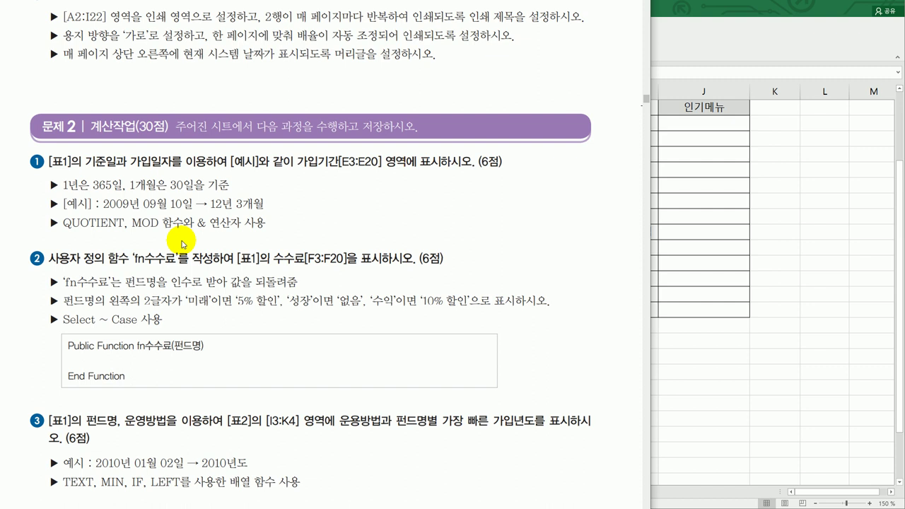
left_click(718, 260)
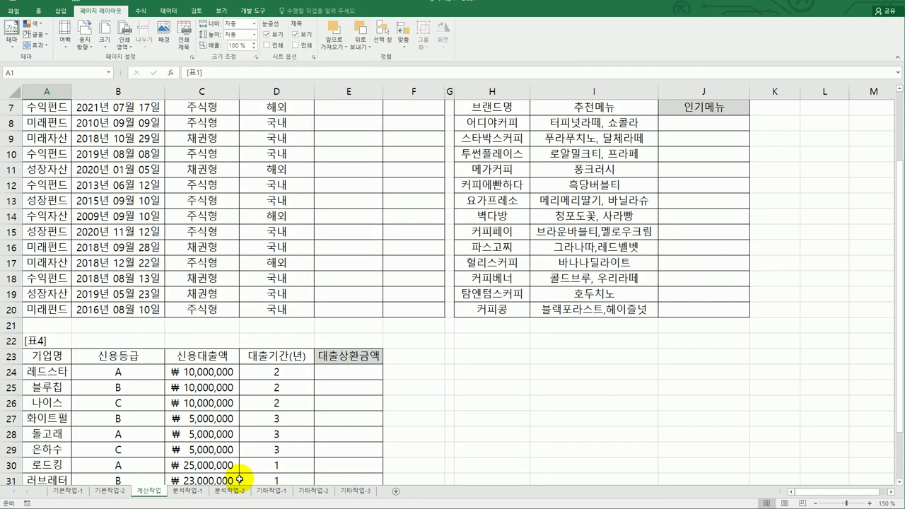
scroll(294, 424, "up", 2)
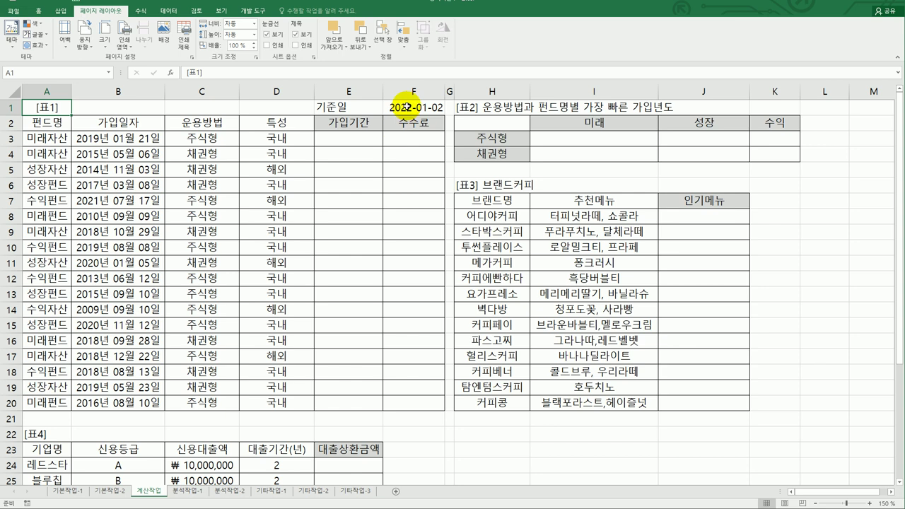
left_click(413, 107)
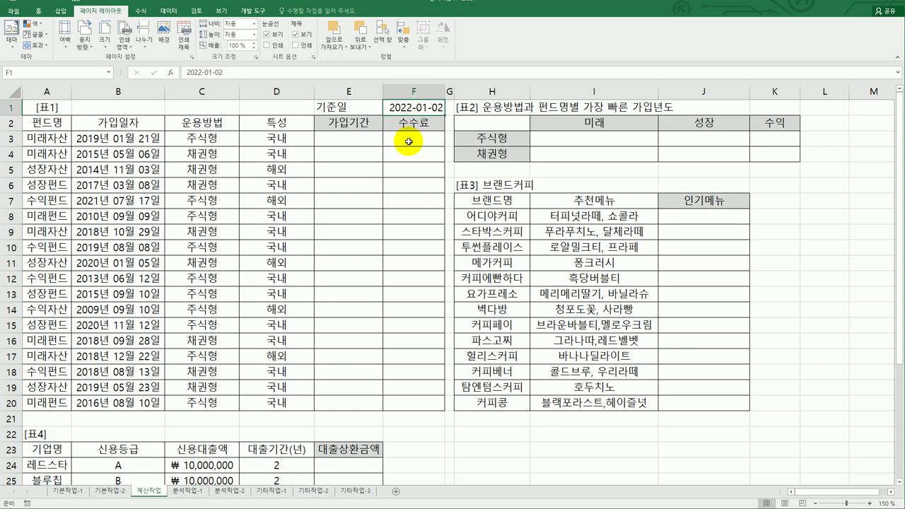
left_click(137, 139)
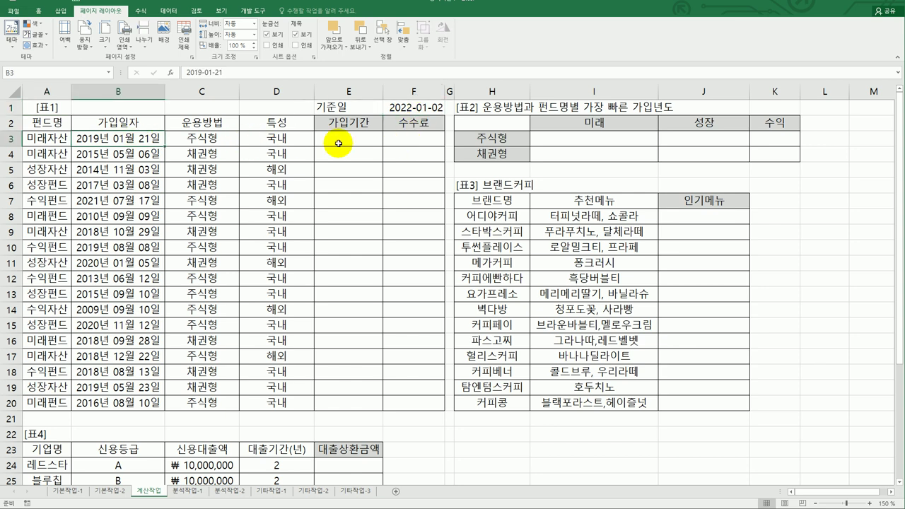
left_click(339, 143)
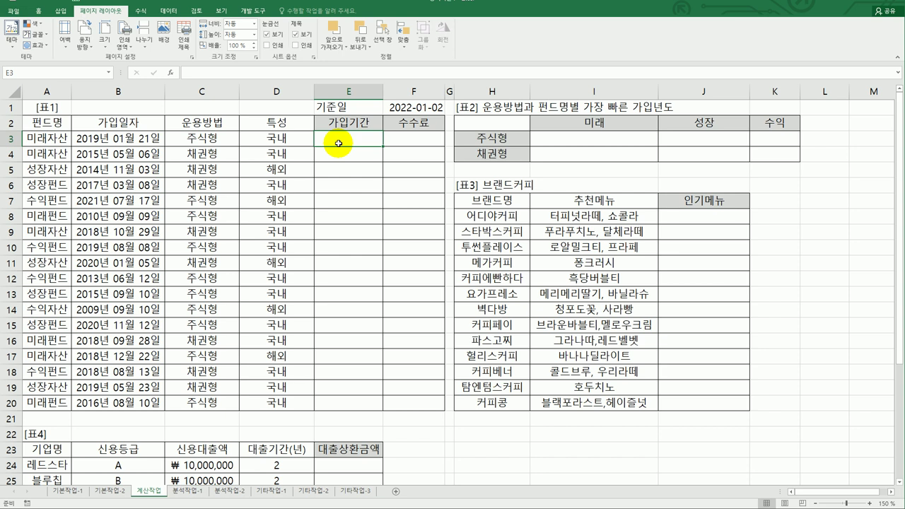
left_click(406, 108)
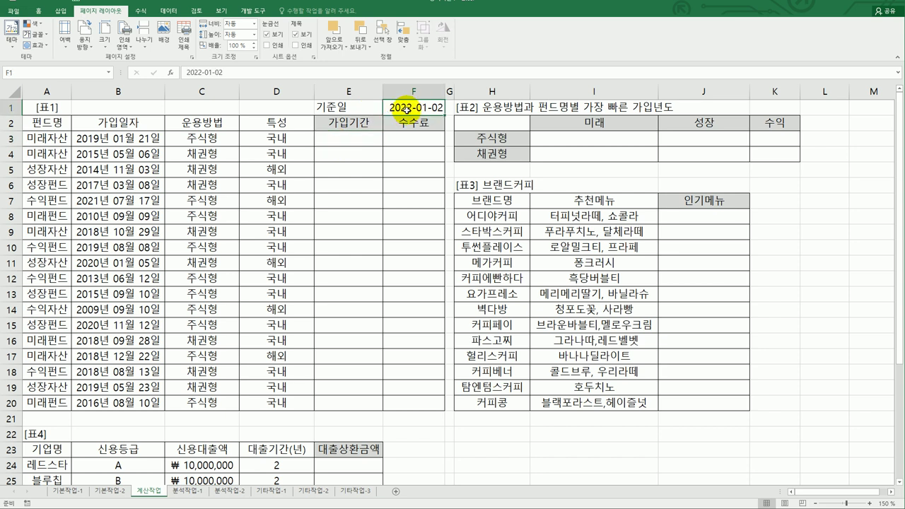
left_click(153, 138)
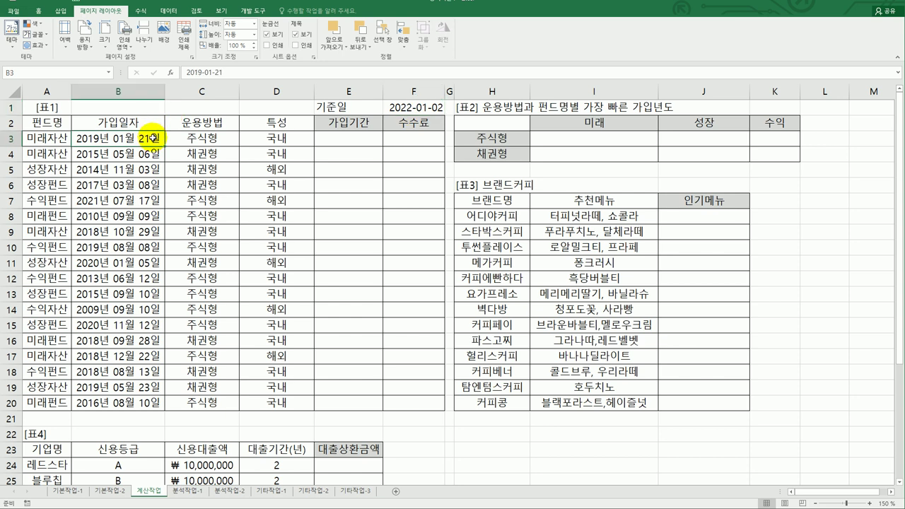
key("alt+Tab")
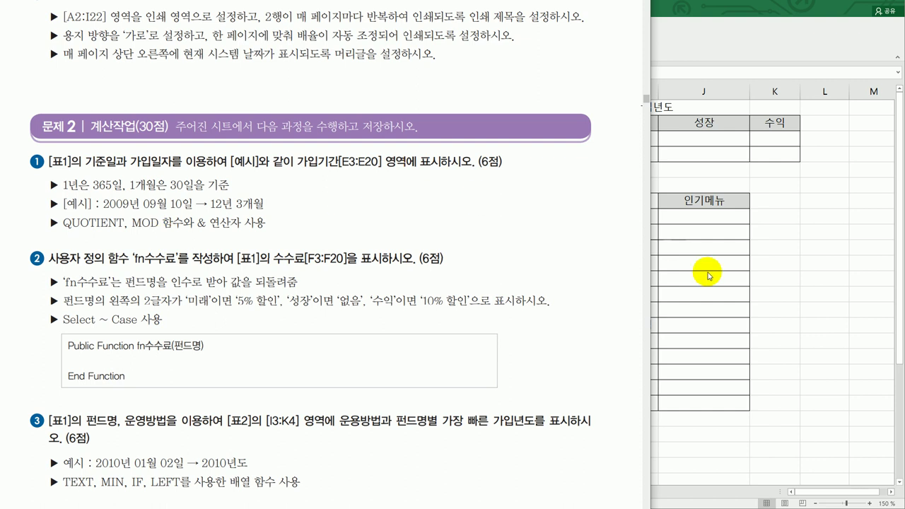
key("alt+Tab")
Step: Enter the formula =QUOTIENT($F$1-B3,365) in cell E3 to calculate the full years of the 가입기간
left_click(345, 138)
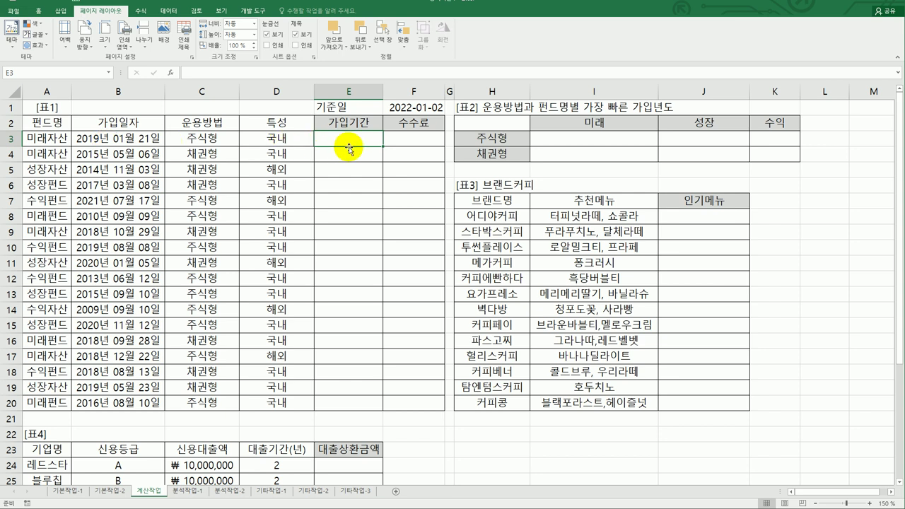
type("=")
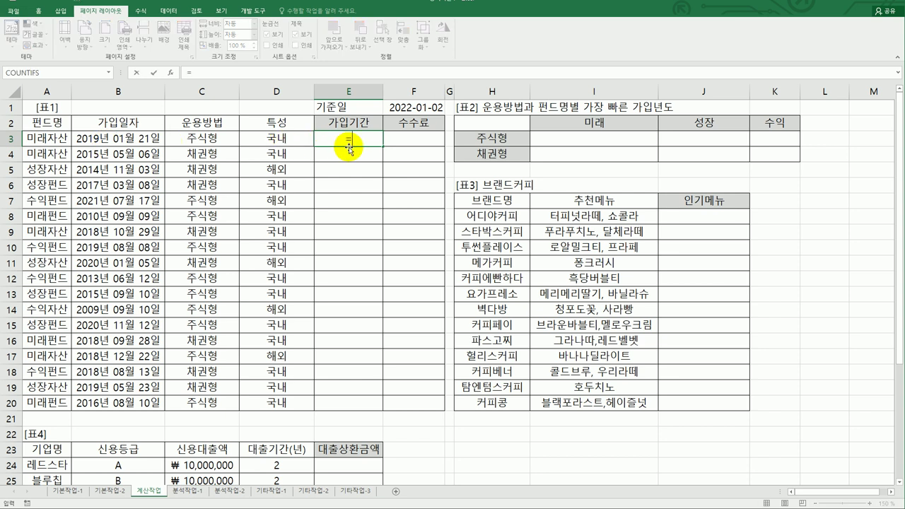
type("qu")
key("Down")
key("Down")
key("Tab")
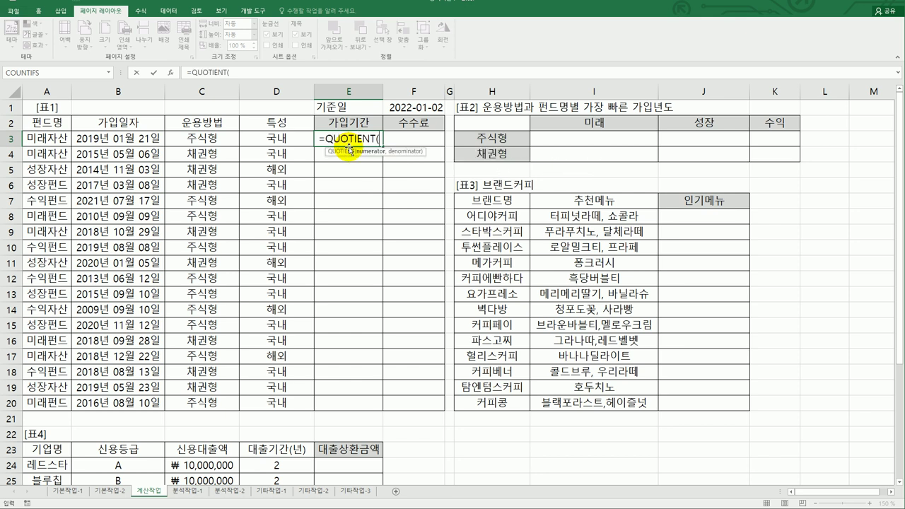
left_click(413, 108)
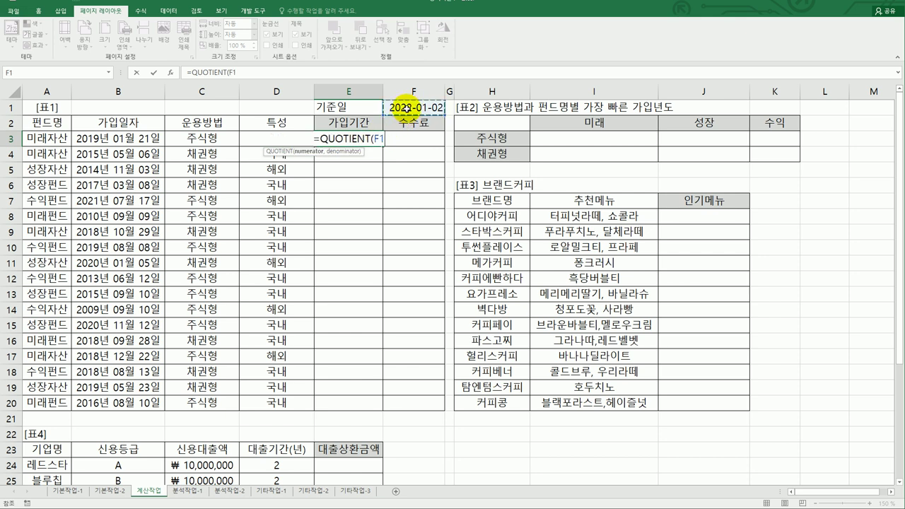
key("F4")
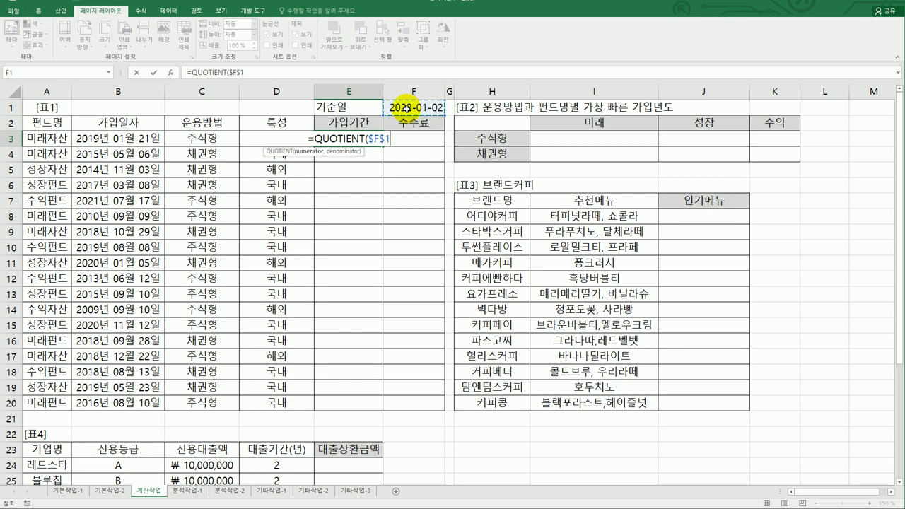
type("-")
left_click(142, 139)
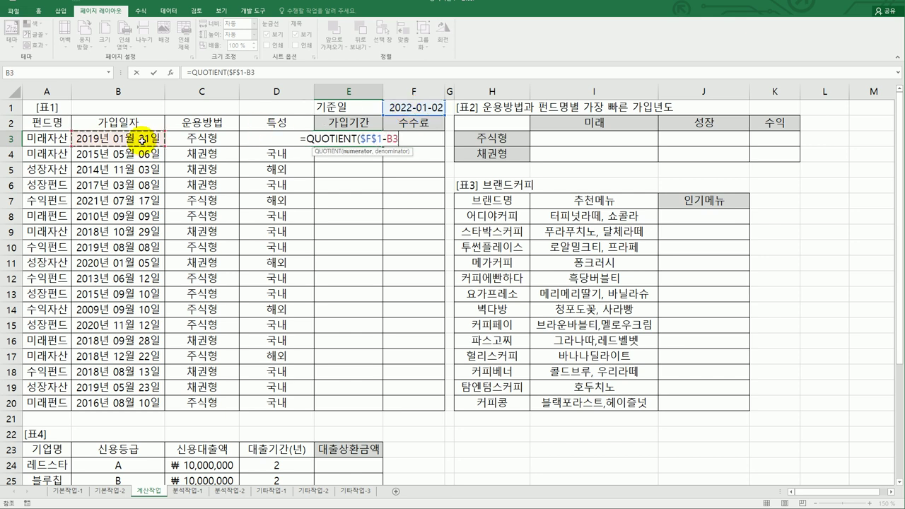
type(",365")
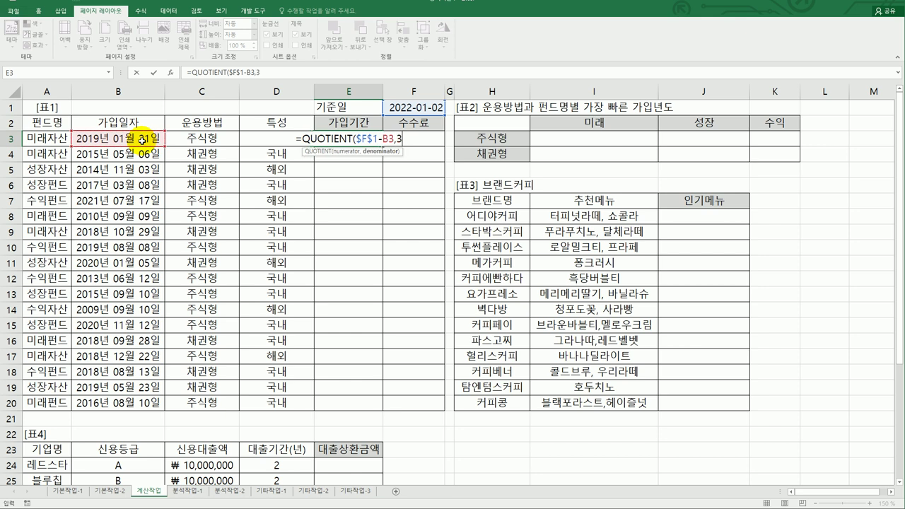
type(")")
key("ctrl+Return")
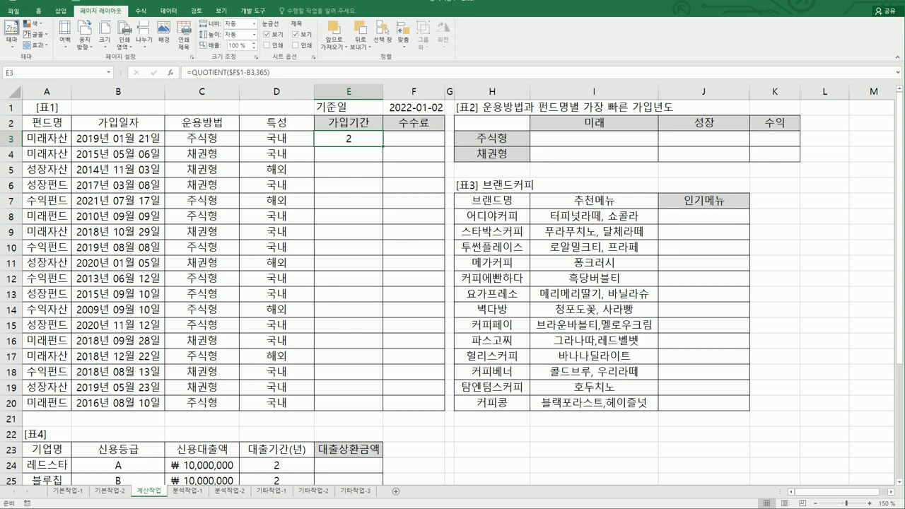
Step: Append &"년 " to the QUOTIENT formula in E3, with a space after 년
double_click(353, 139)
left_click(415, 140)
type("&\"ㄴㅕㄴ")
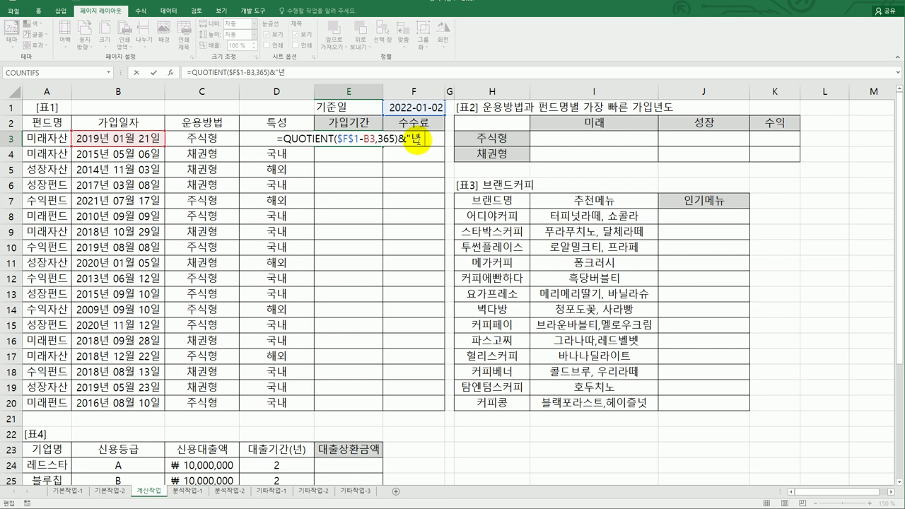
type("\"")
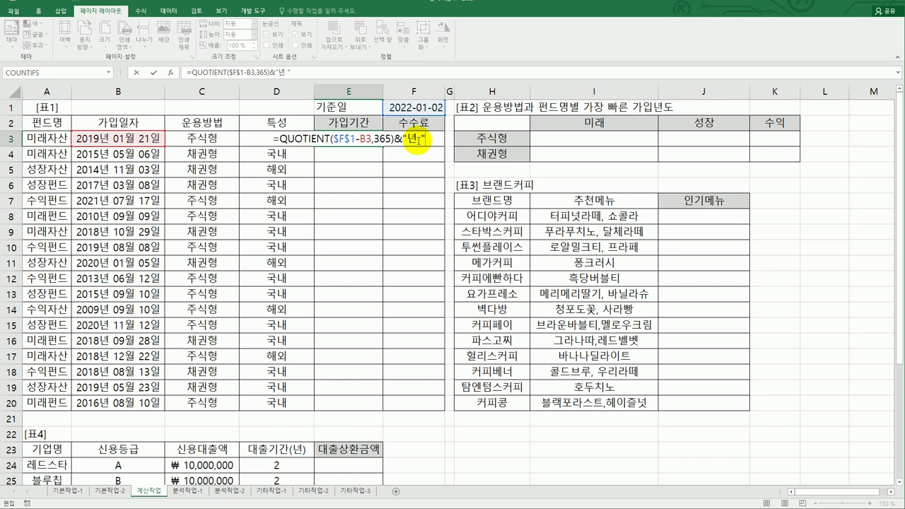
key("ctrl+Return")
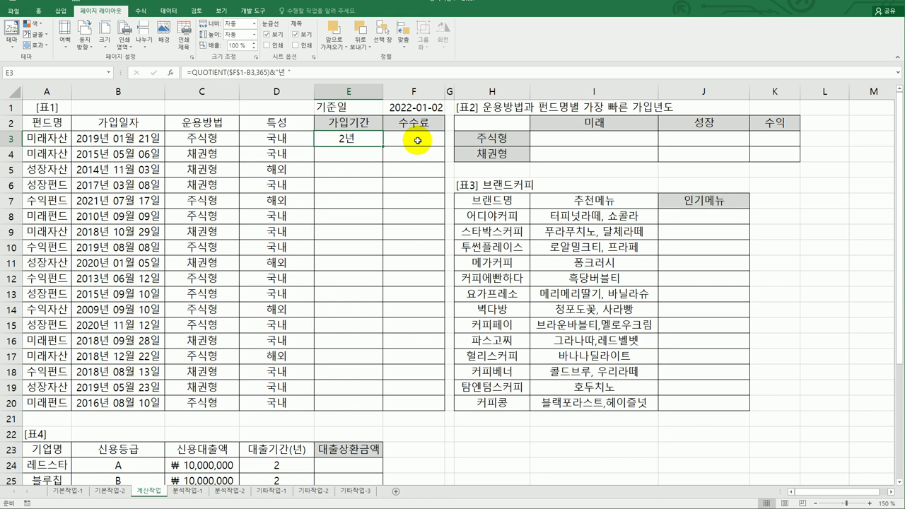
Step: Extend the E3 formula with &QUOTIENT( ,30)&"개월", leaving the numerator of the second QUOTIENT blank
double_click(357, 141)
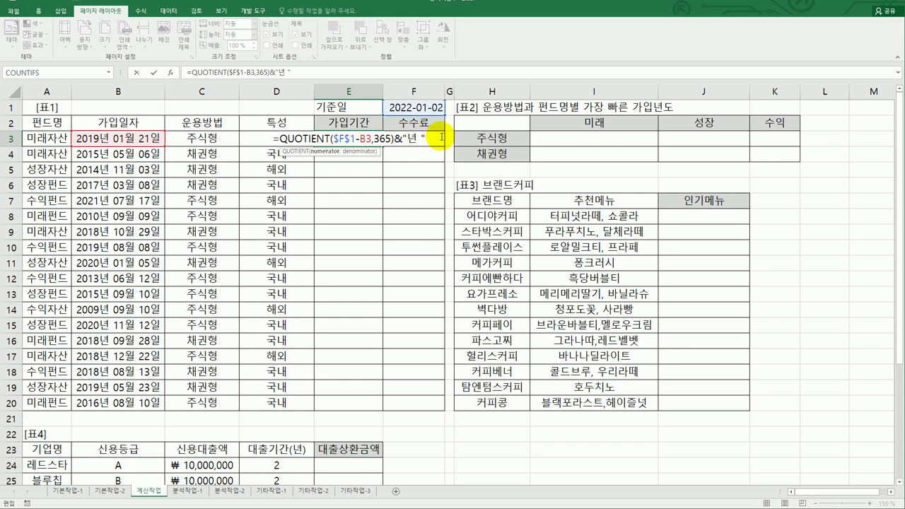
type("&")
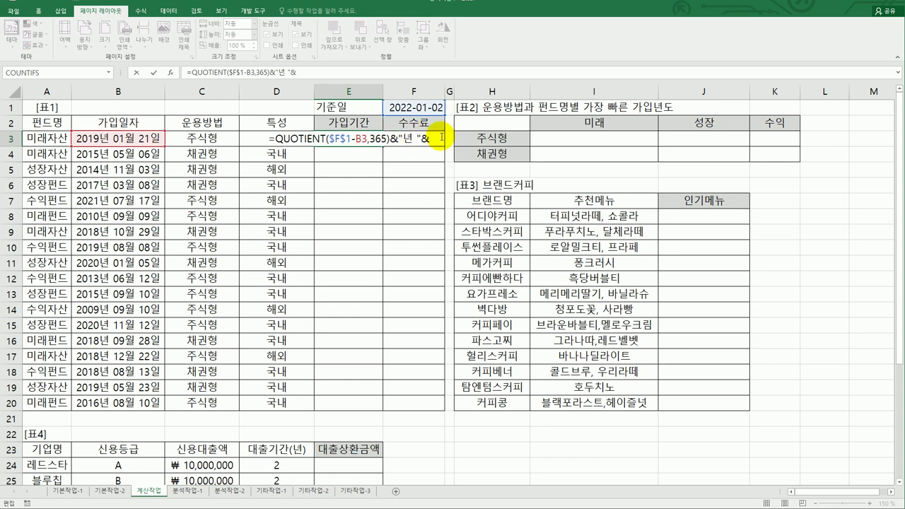
type("qu")
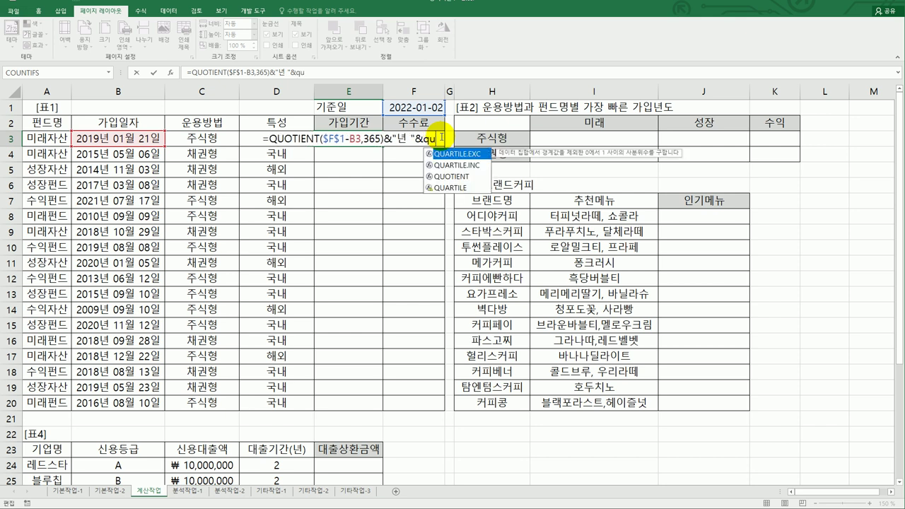
key("Down")
key("Down")
key("Tab")
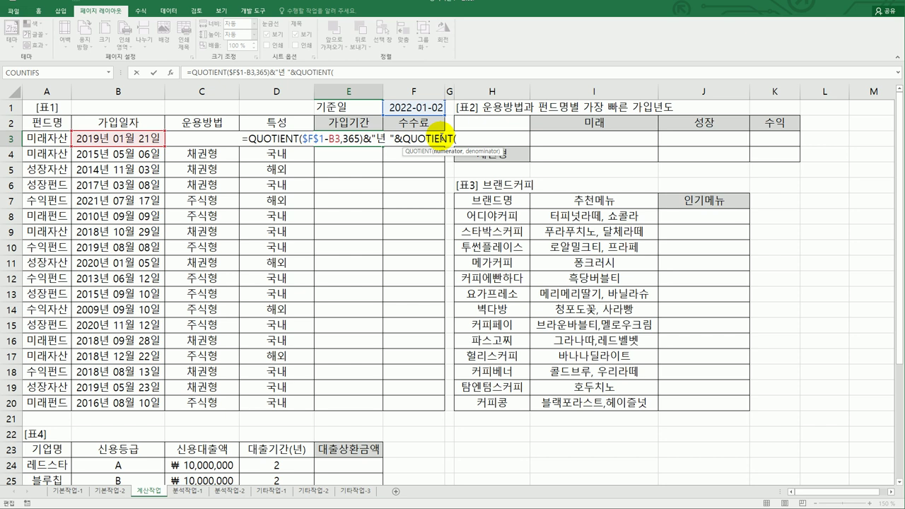
type(",30)&\"개월")
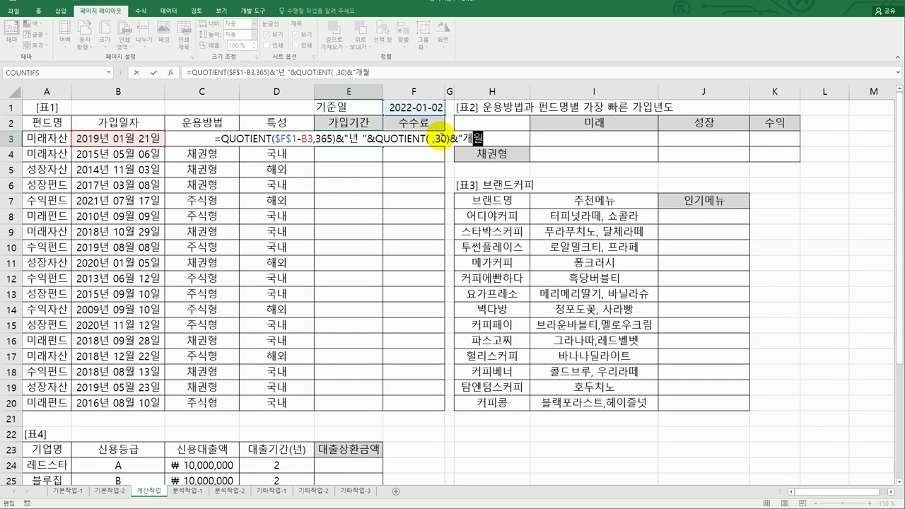
type("\"")
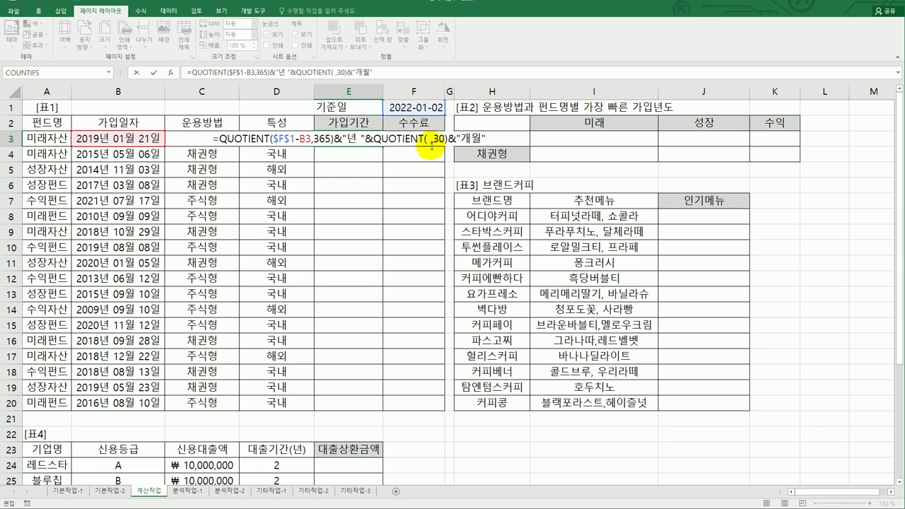
Step: Fill the blank numerator of the second QUOTIENT in E3 with MOD($F$1-B3,365)
left_click(428, 139)
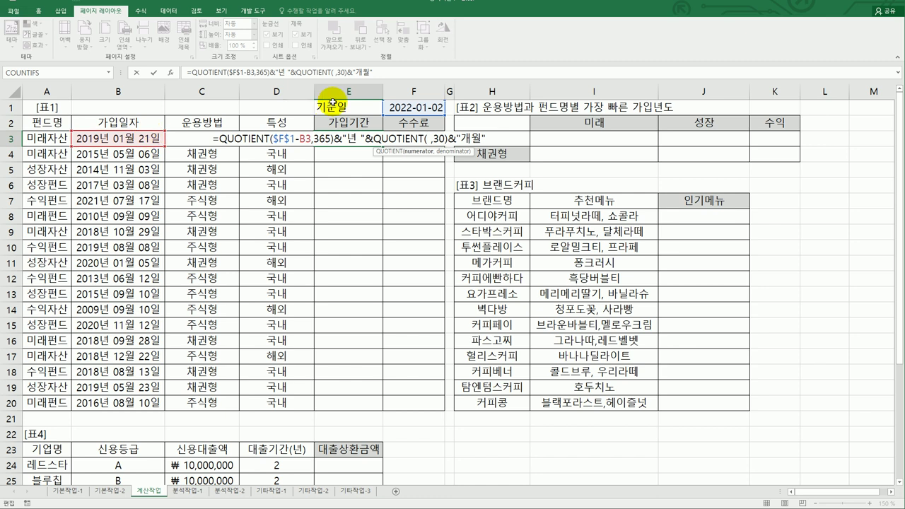
left_click(136, 136)
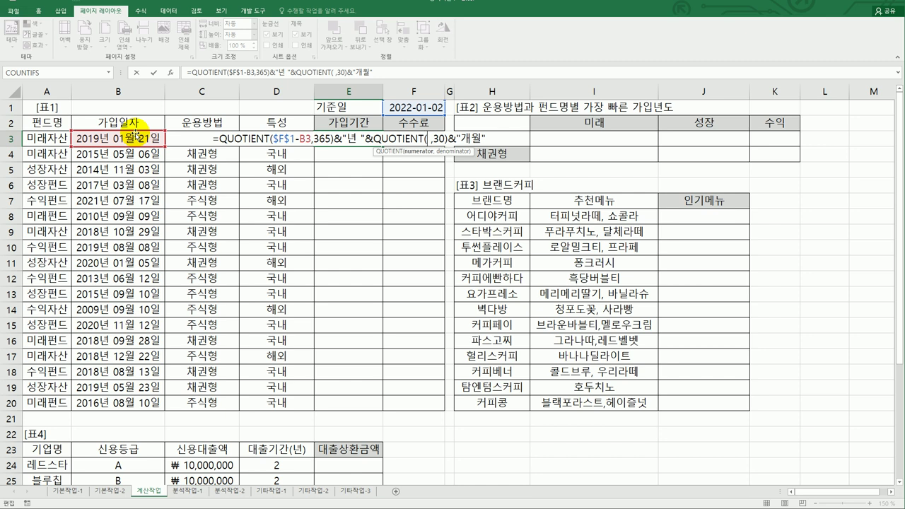
left_click(440, 132)
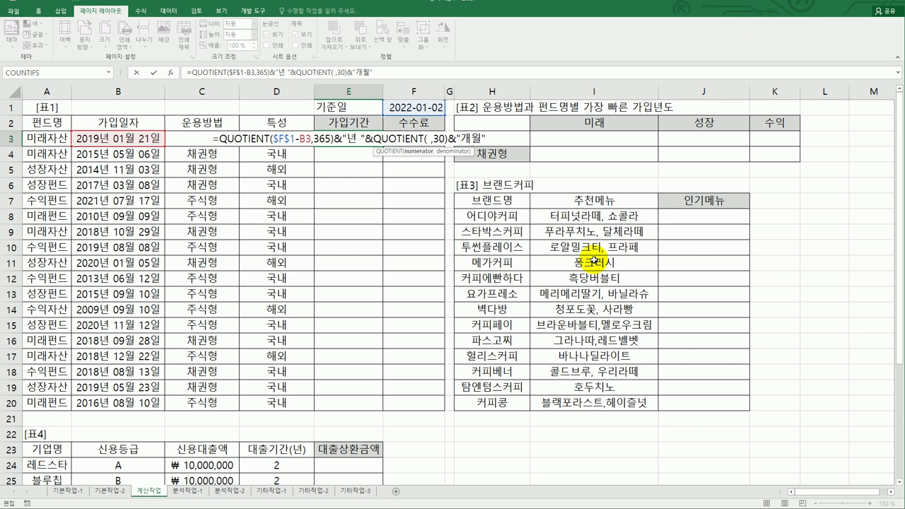
type("mod(")
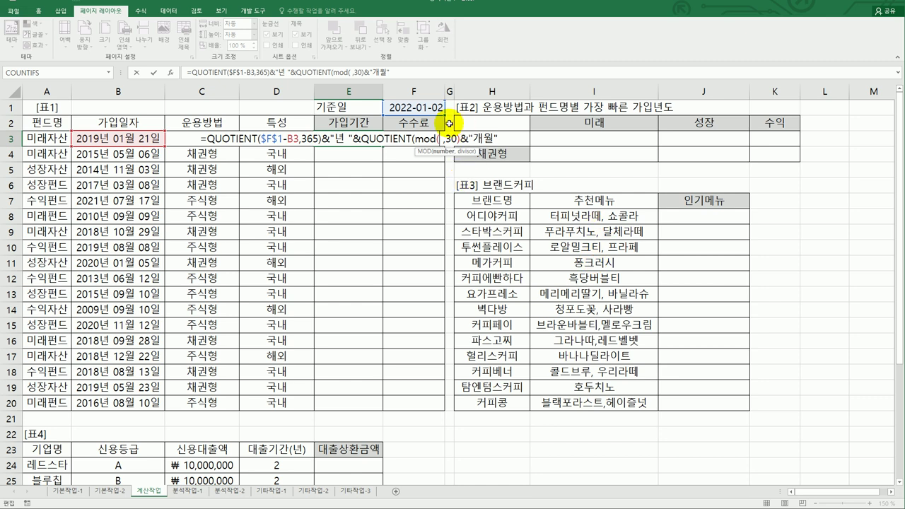
left_click(420, 107)
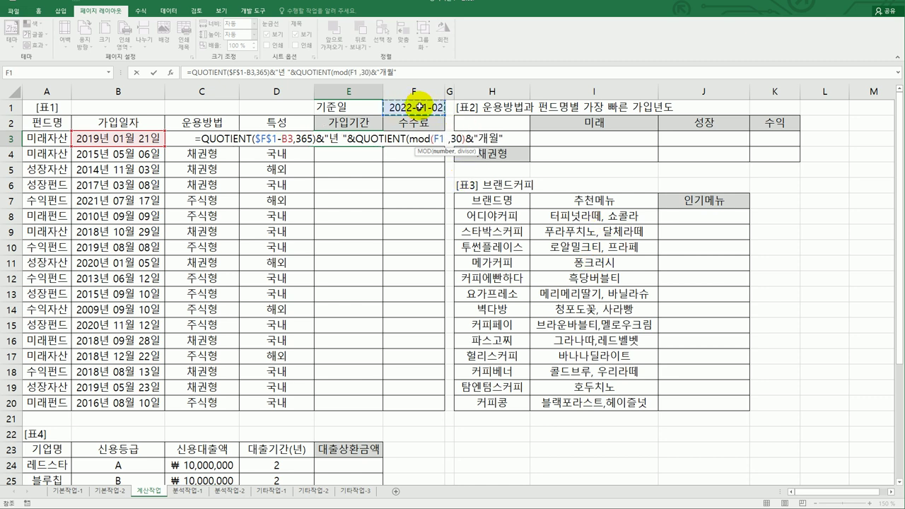
key("F4")
type("-")
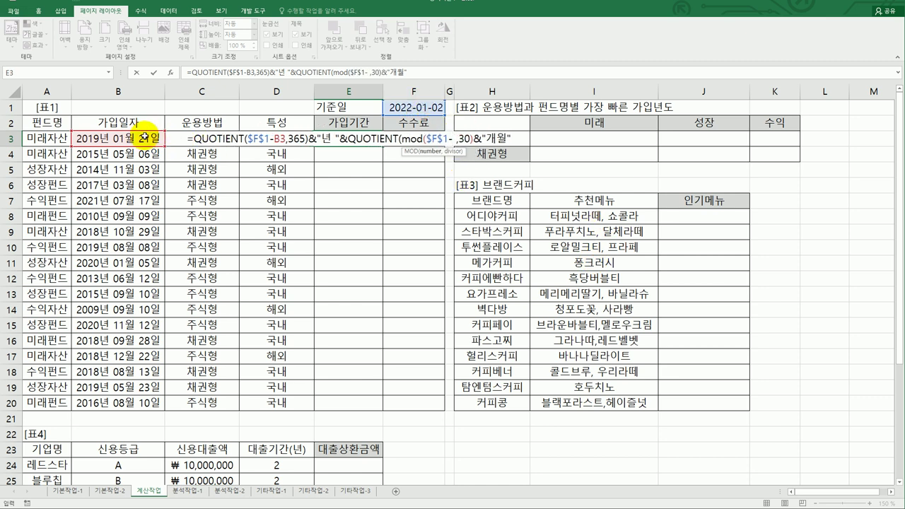
left_click(144, 136)
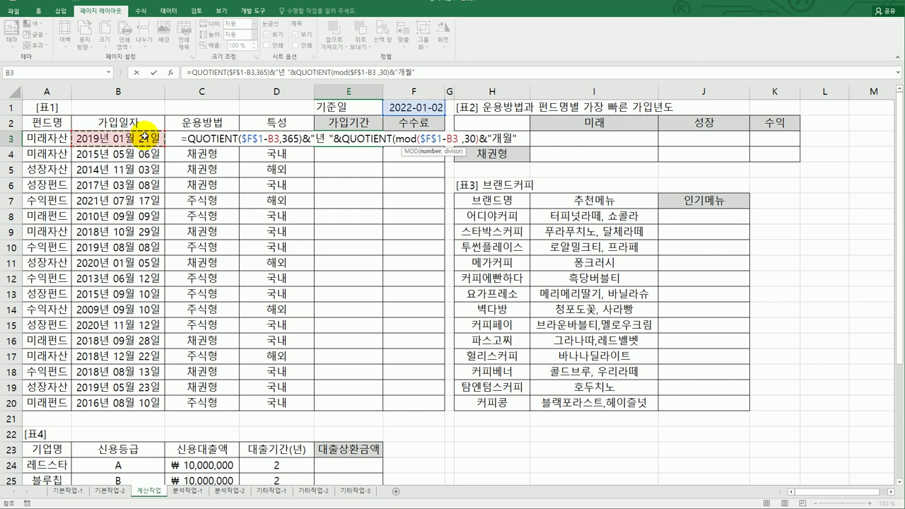
type(",")
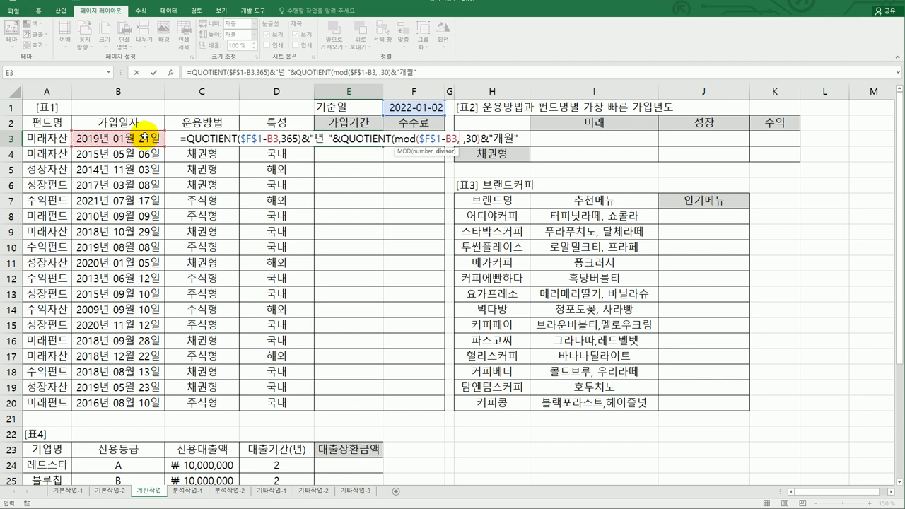
type("365) ,30")
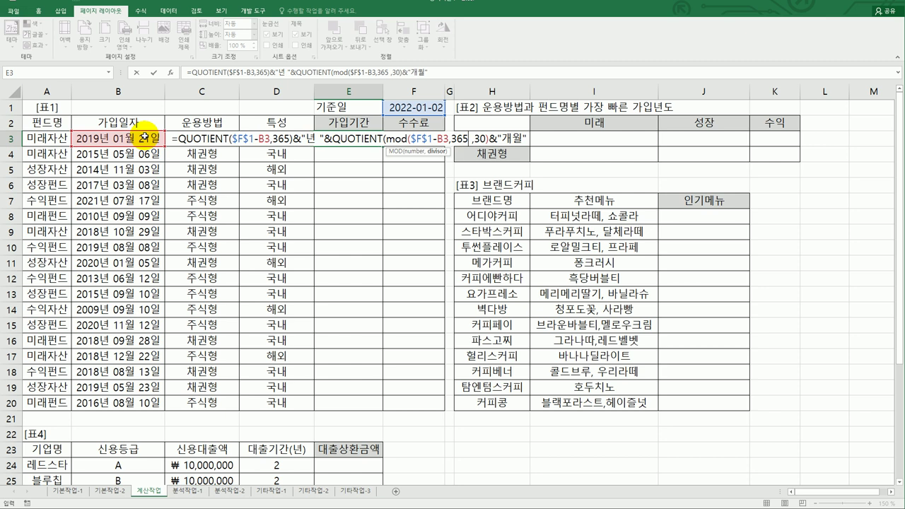
type(")")
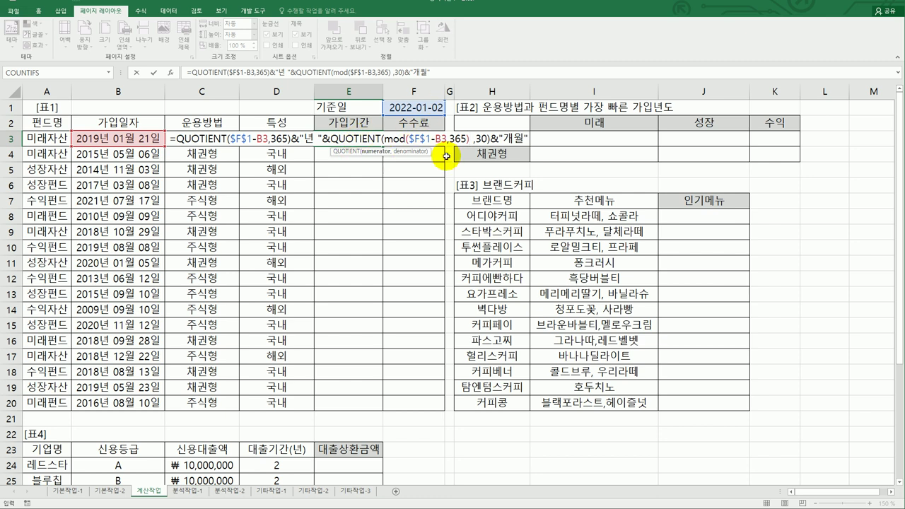
Step: Commit the 가입기간 formula in E3 and fill it down through E20
key("Return")
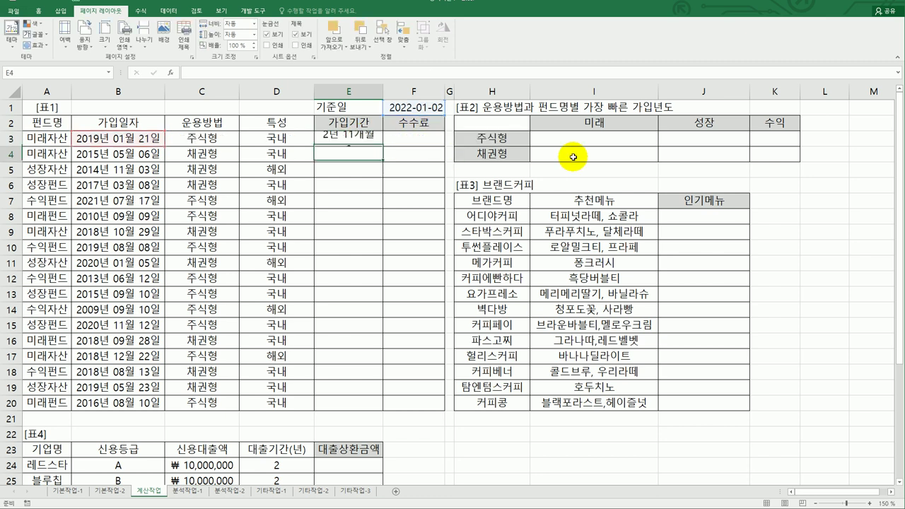
left_click(359, 139)
left_click_drag(382, 145, 373, 404)
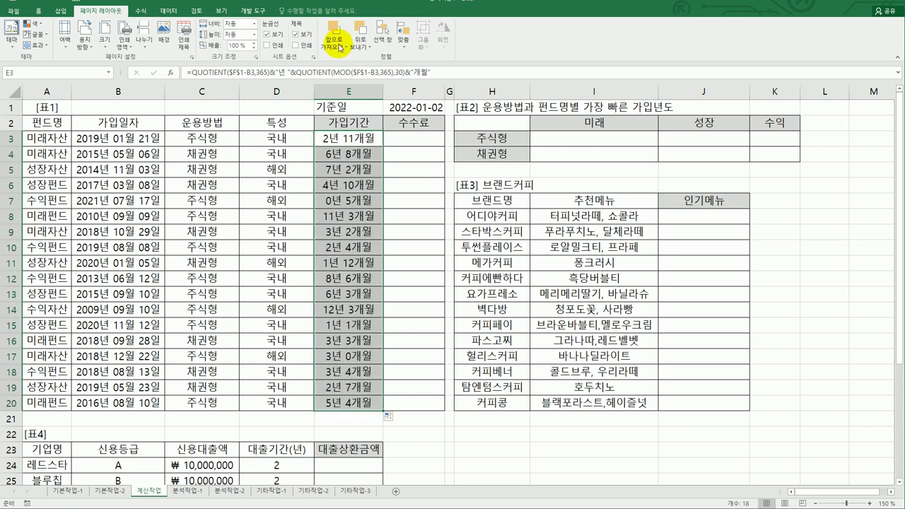
Step: Review the fn수수료 task in the exercise document and insert a new standard module in the workbook's VBA project
key("alt+Tab")
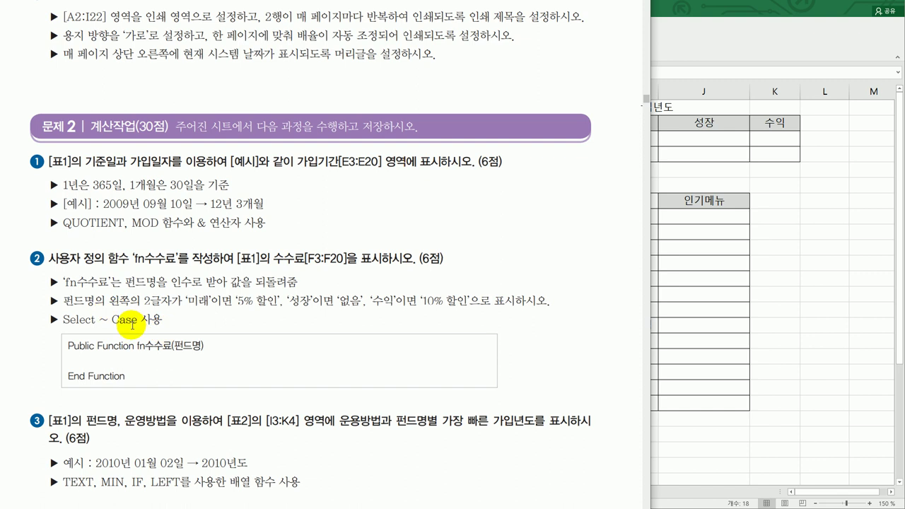
left_click(655, 241)
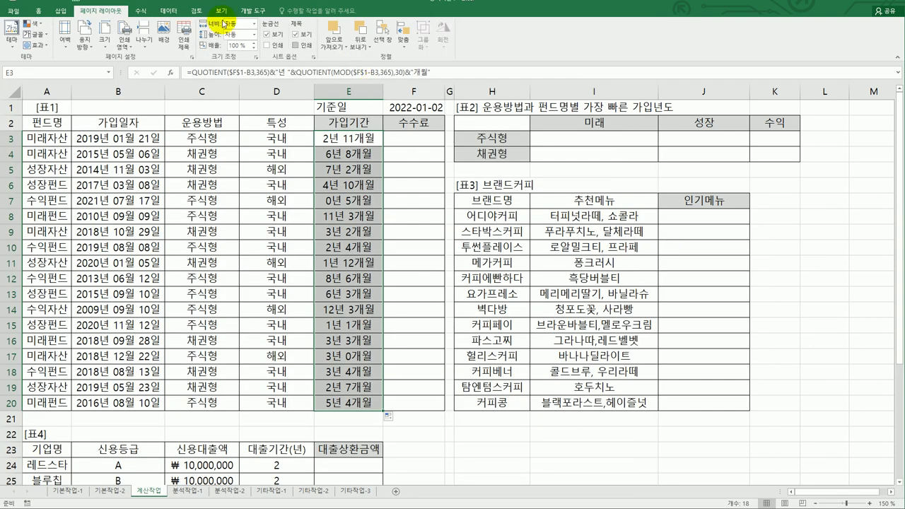
left_click(256, 11)
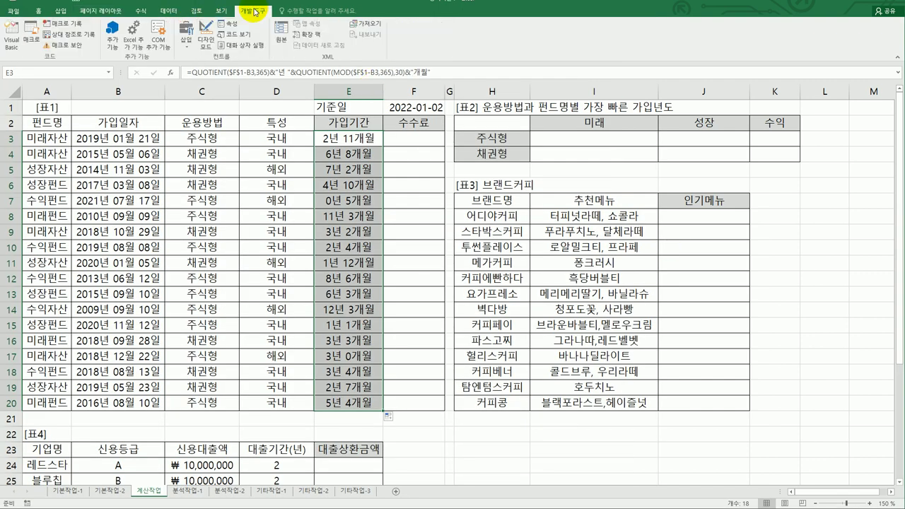
left_click(11, 35)
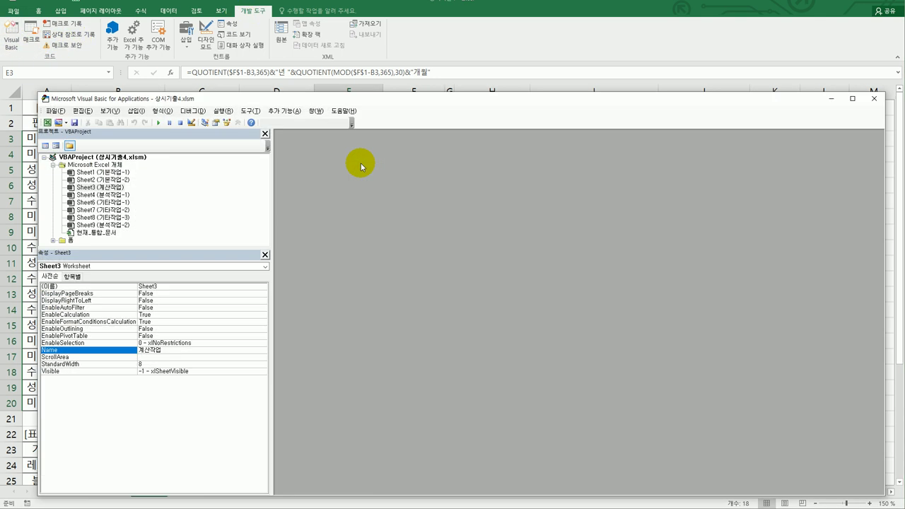
left_click(135, 111)
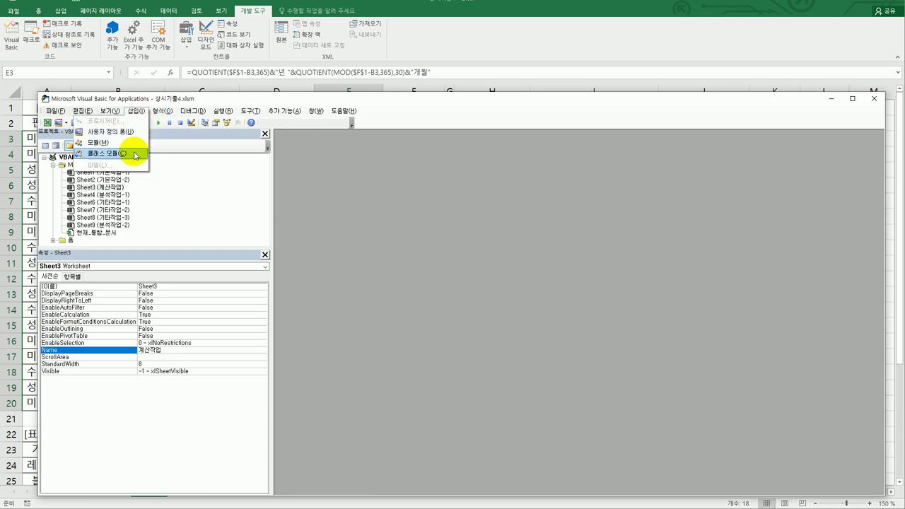
left_click(93, 142)
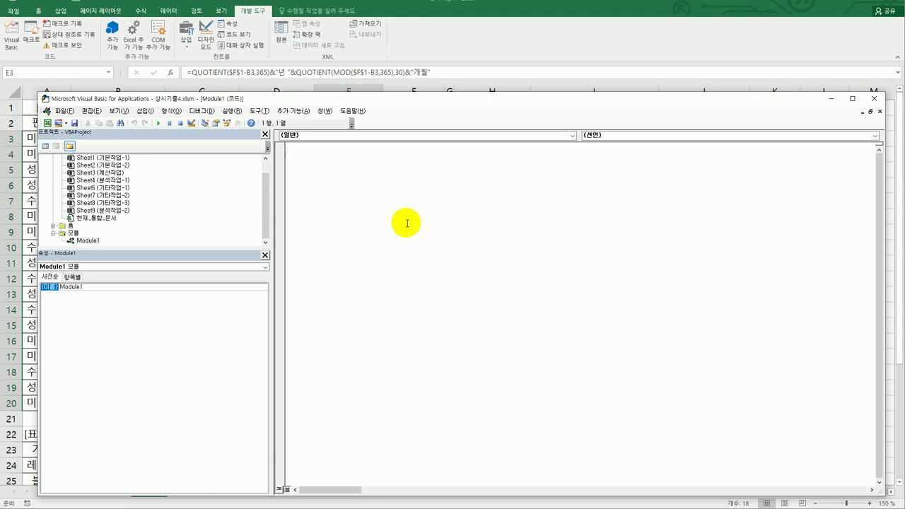
Step: Declare Public Function fn수수료(펀드명) in the new module, leaving a blank line for its body
type("public function fn수수료(")
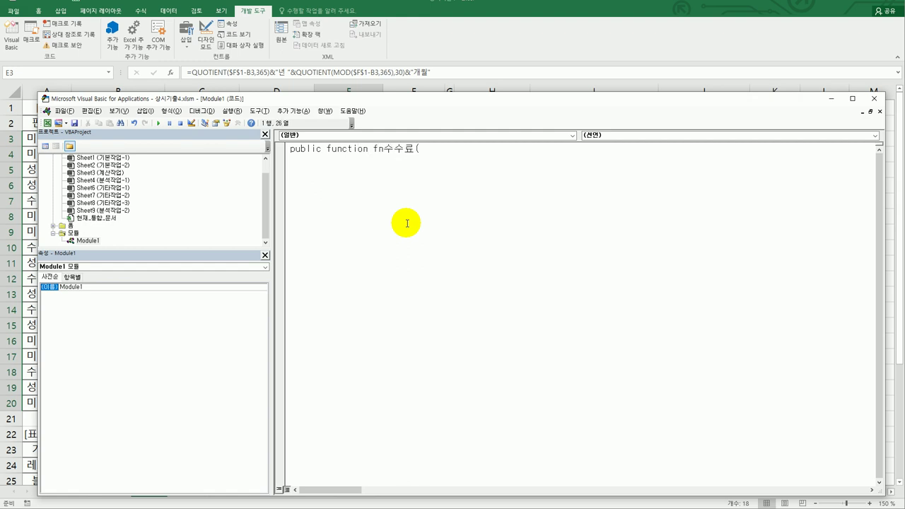
type("편")
type("드명)")
key("Return")
key("Tab")
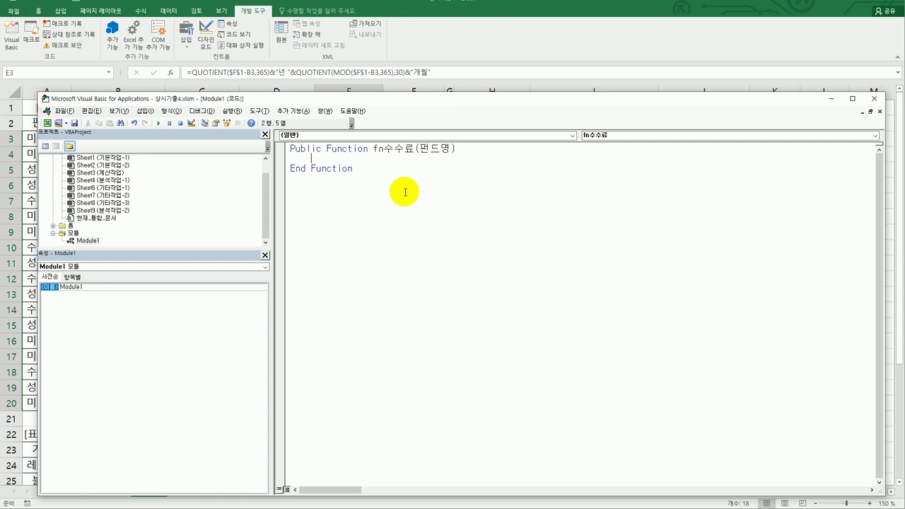
key("Return")
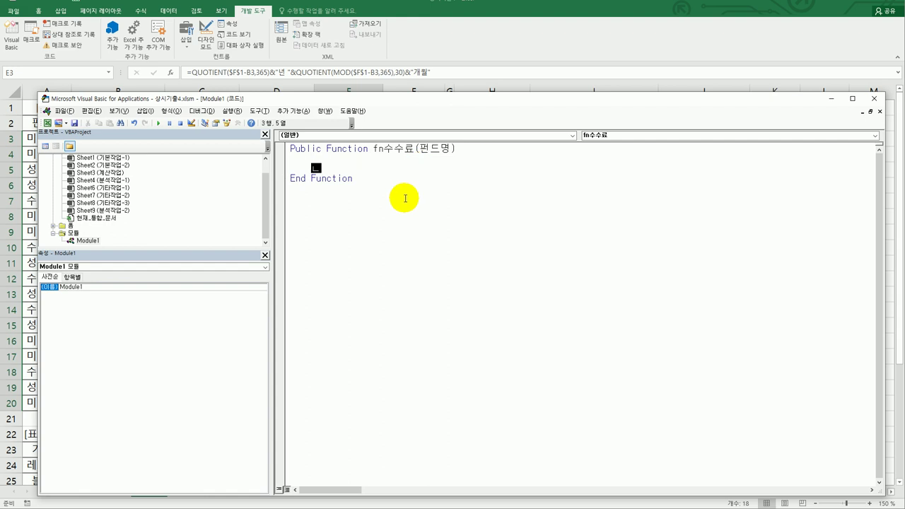
Step: Start the function body with Select Case Left(펀드명, 2)
type("select case left(펀")
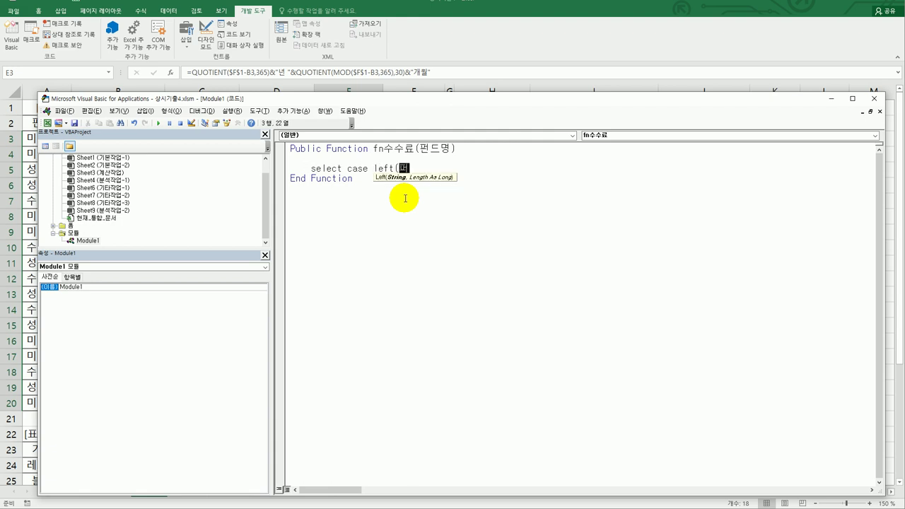
type("드명,2)")
key("Return")
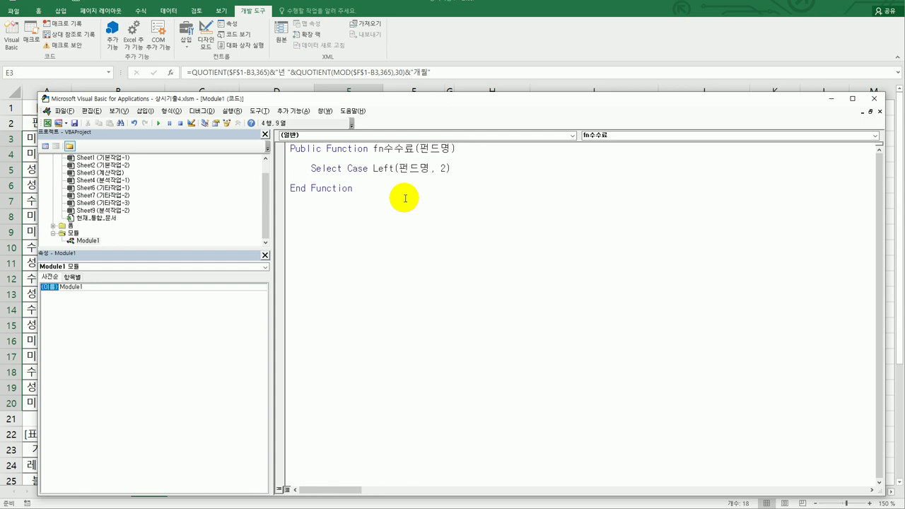
Step: Add an indented Case "미래" branch that sets fn수수료 = "5% 할인"
key("Tab")
type("case \"")
key("Hangul")
type("미래\"")
key("Return")
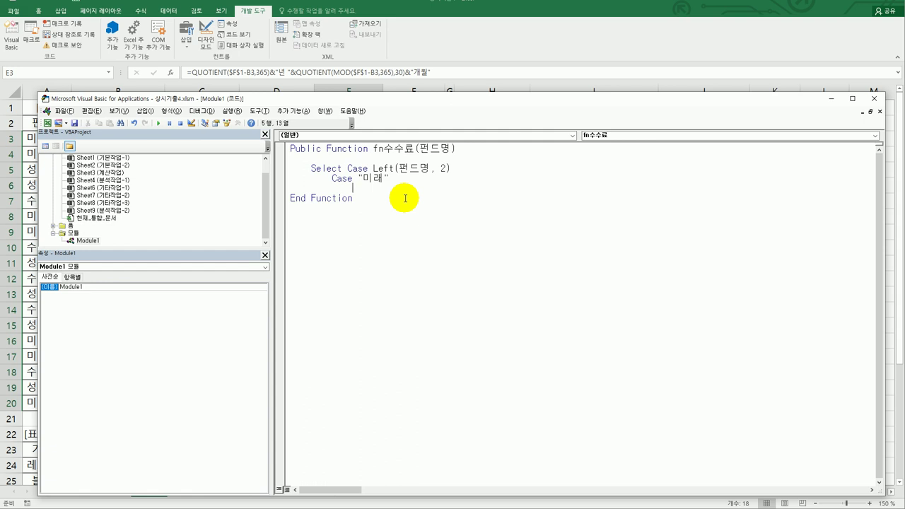
key("Hangul")
type("fn")
key("Hangul")
type("수수료 = \"5% 할인\"")
key("Return")
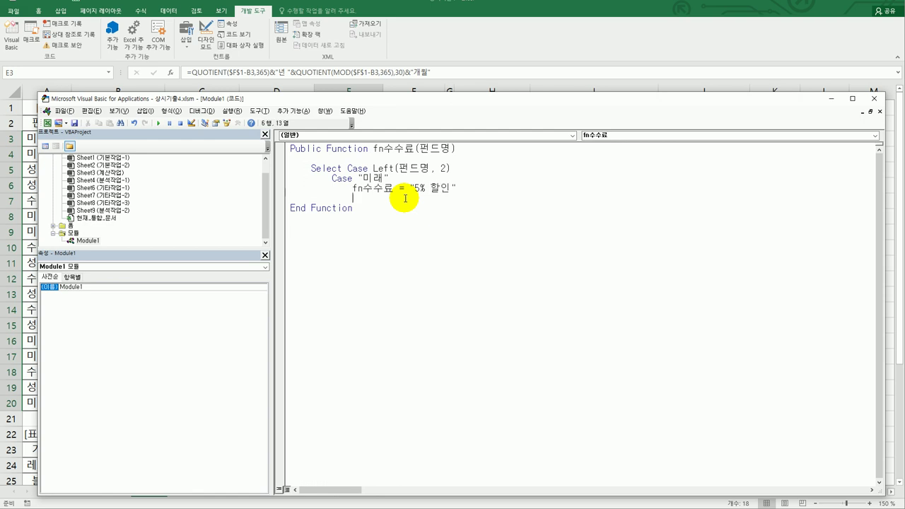
Step: Duplicate the two-line Case "미래" branch directly below itself
key("Up")
key("Up")
key("shift+Down")
key("shift+End")
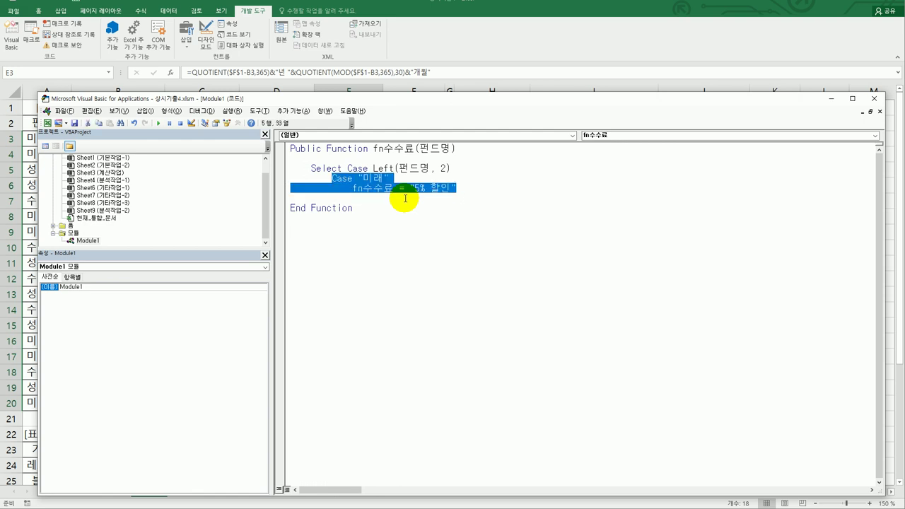
key("ctrl+c")
key("Down")
key("ctrl+v")
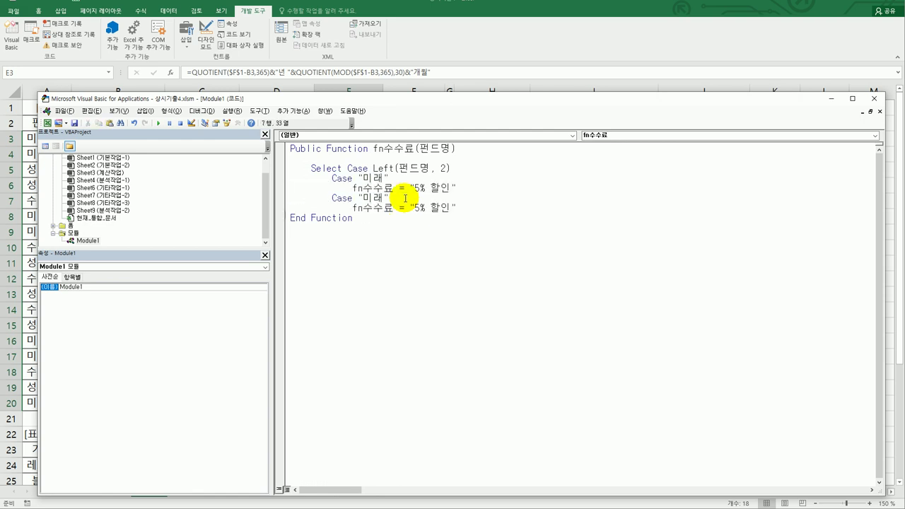
Step: Change the copied branch to Case "성장" with fn수수료 = "없음"
left_click(406, 198)
key("shift+Left")
key("shift+Left")
type("성장")
key("Down")
key("Left")
key("shift+Left")
key("shift+Left")
key("shift+Left")
key("shift+Left")
key("shift+Left")
type("없ㅇ")
type("음")
Step: Paste the copied branch again below the "성장" case and change it to Case "수익" with fn수수료 = "10% 할인"
key("End")
key("Return")
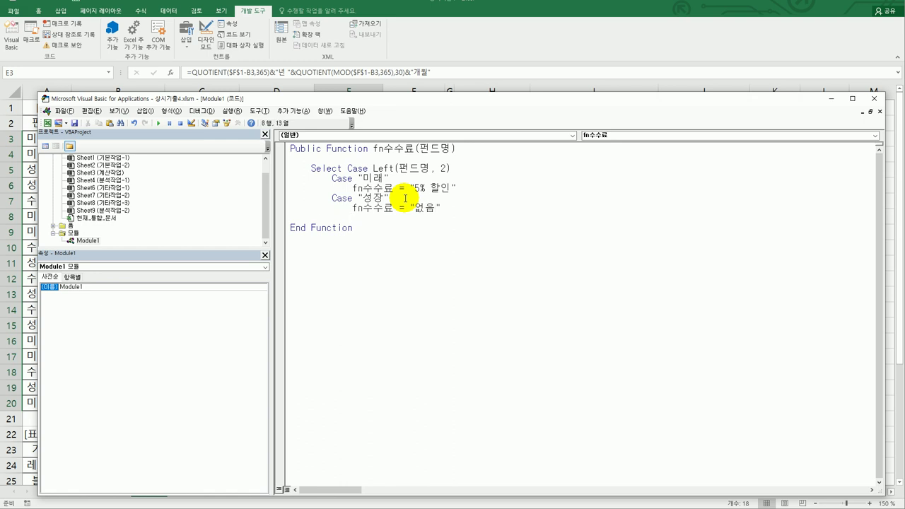
key("BackSpace")
key("ctrl+v")
key("Up")
key("Left")
key("shift+Left")
key("shift+Left")
type("수익")
key("Left")
key("Left")
key("Left")
key("Left")
key("Left")
key("shift+Left")
type("10")
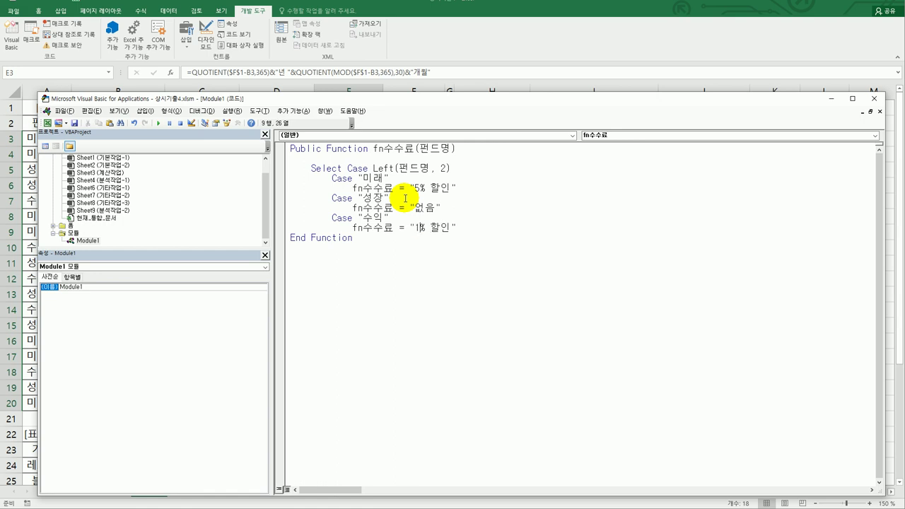
Step: Finish the case block with End Select and close the Visual Basic editor to return to the worksheet
key("Return")
key("BackSpace")
key("BackSpace")
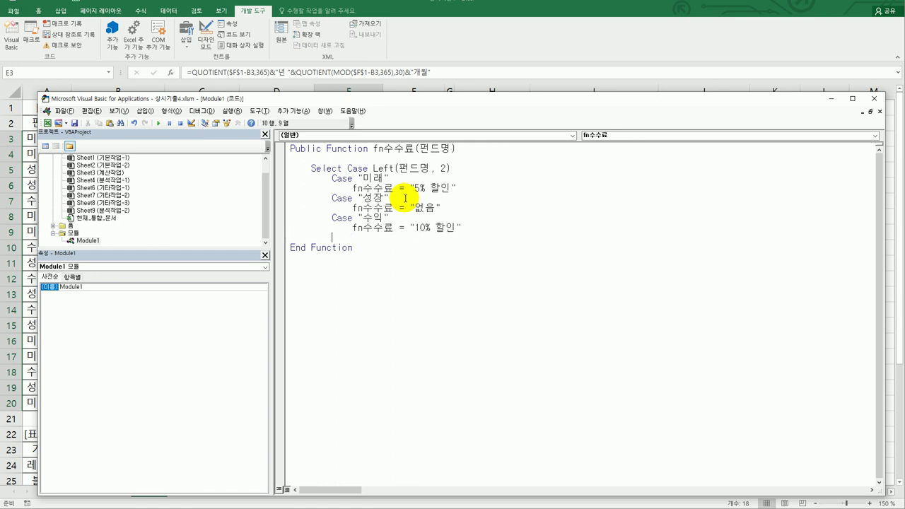
type("end select")
key("Return")
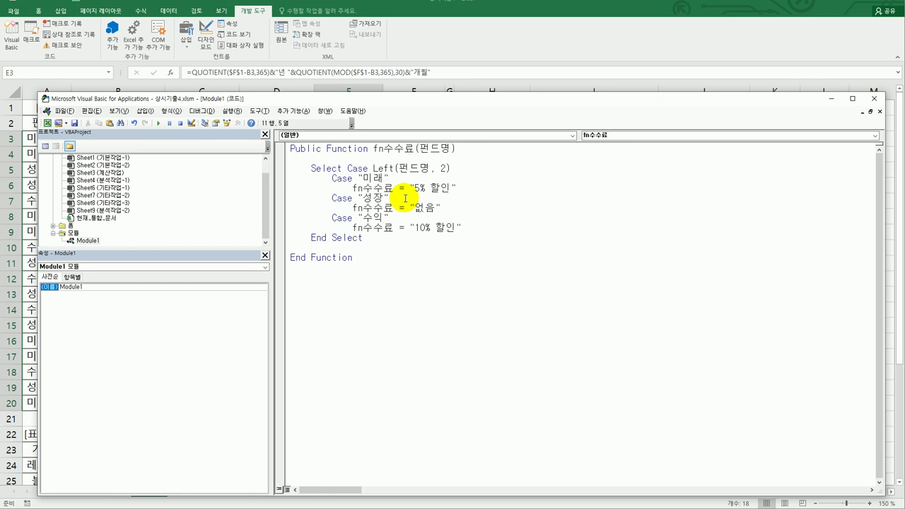
left_click(467, 265)
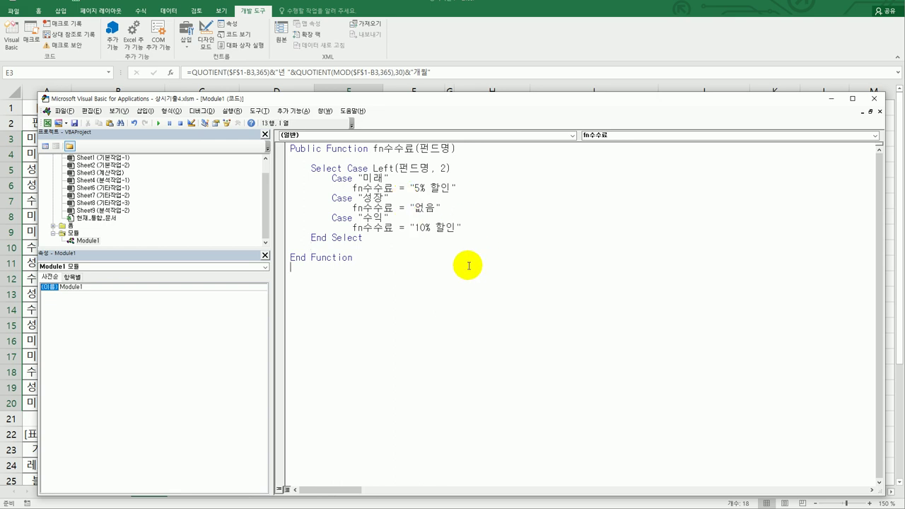
left_click(874, 99)
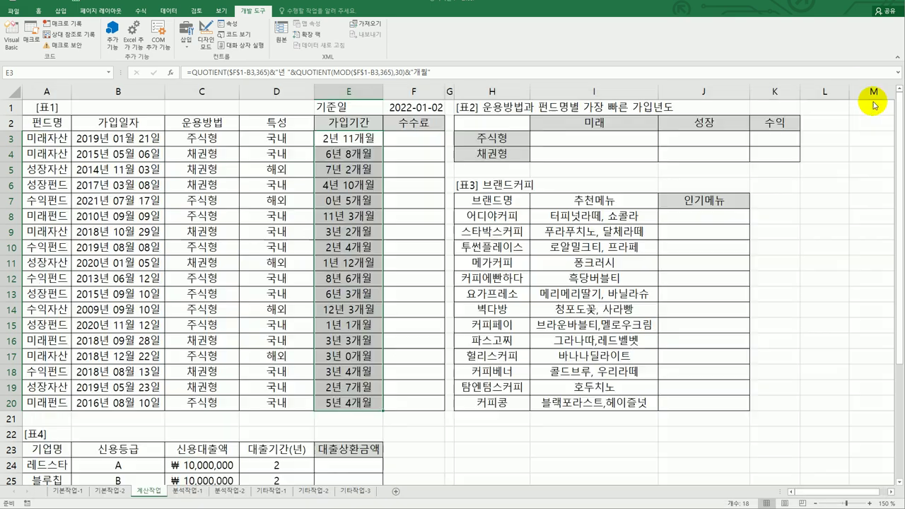
Step: Insert the user-defined function fn수수료 in F3 with A3 as 펀드명 and fill it down to F20
left_click(433, 138)
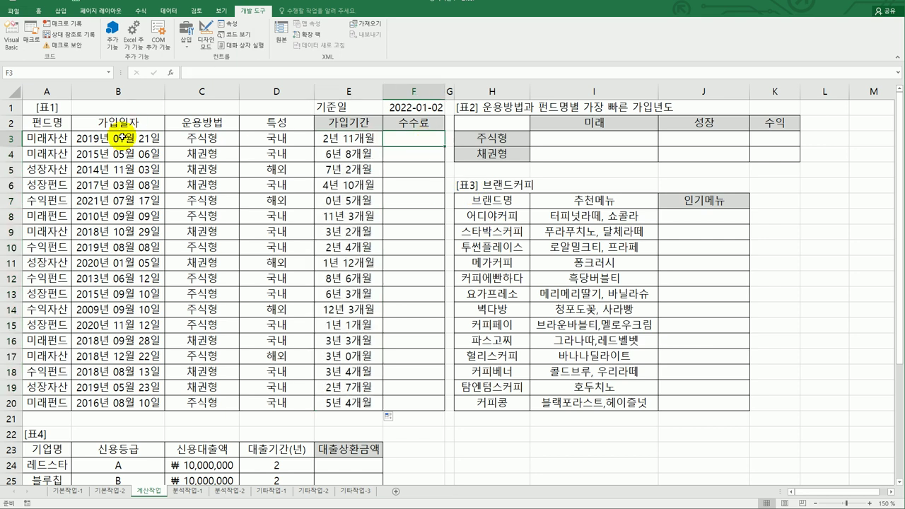
left_click(171, 74)
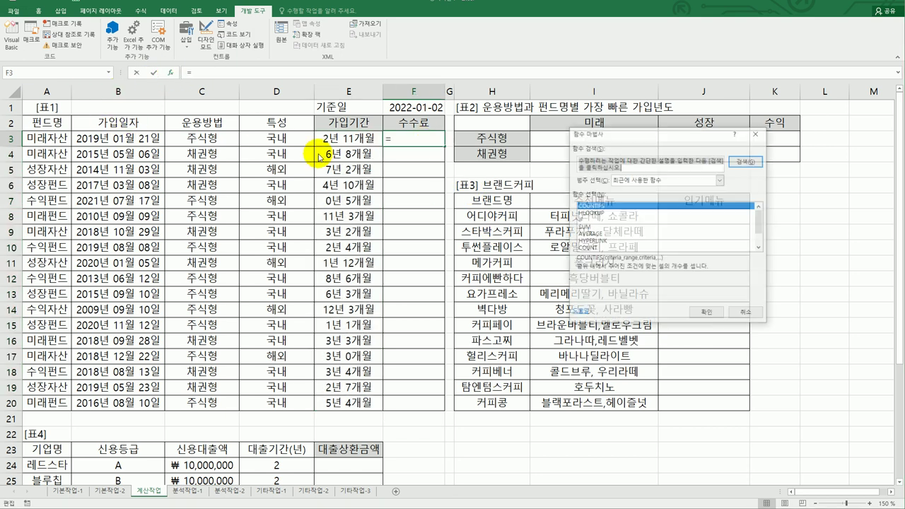
left_click(665, 182)
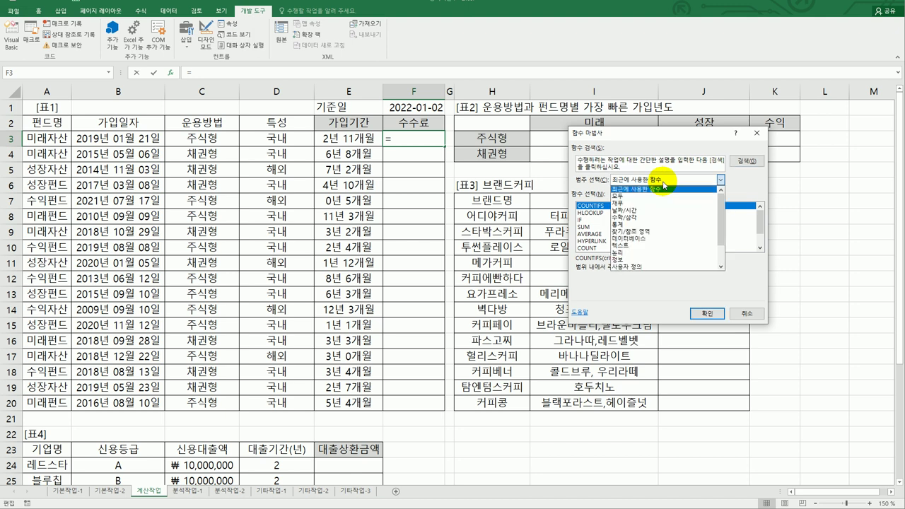
left_click(643, 267)
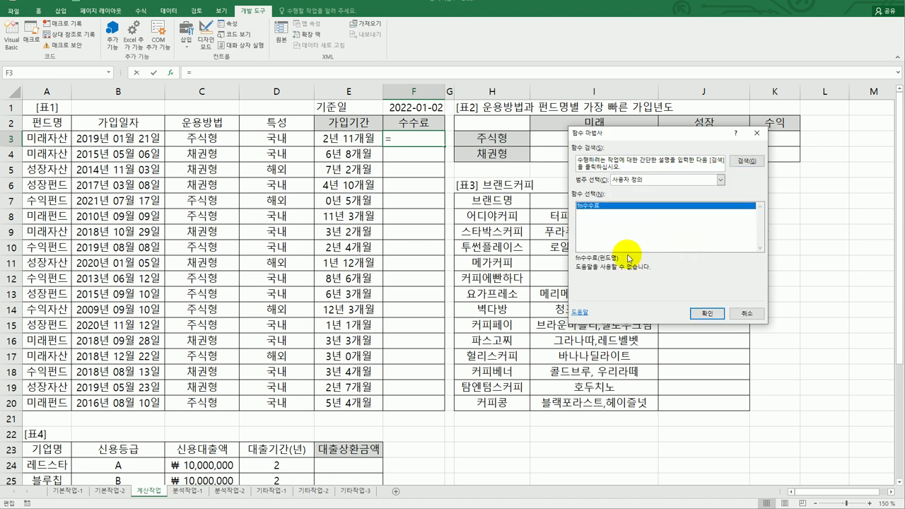
left_click(704, 313)
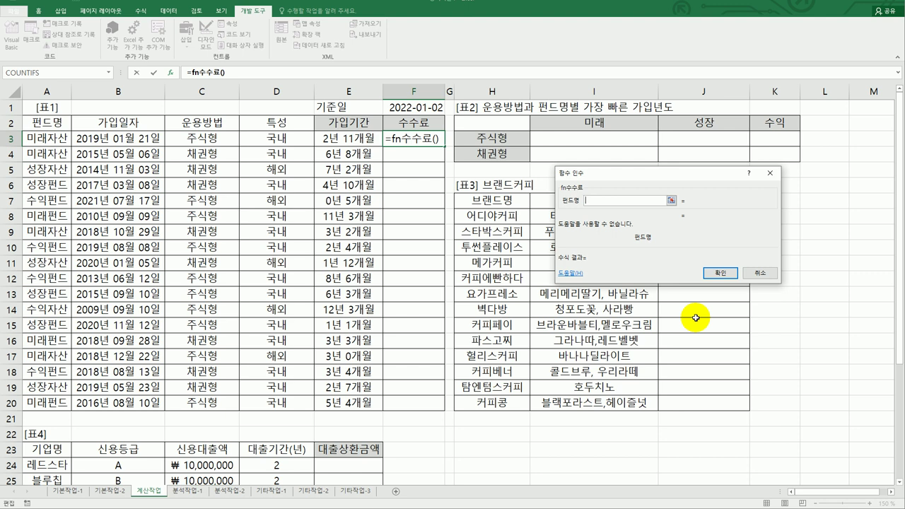
left_click(56, 138)
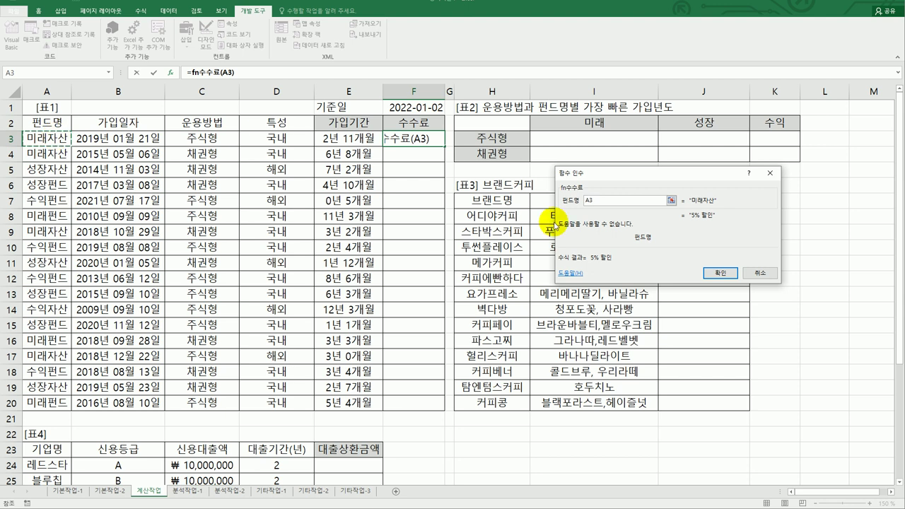
left_click(719, 272)
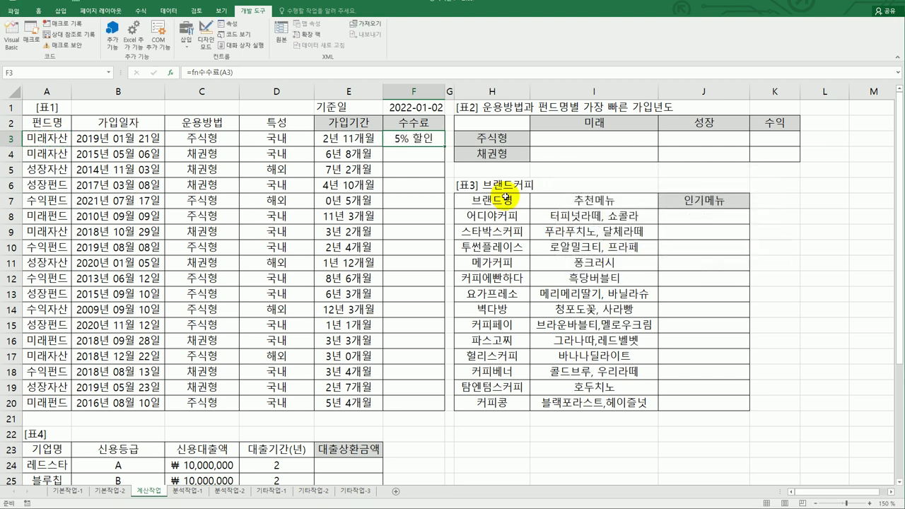
double_click(443, 145)
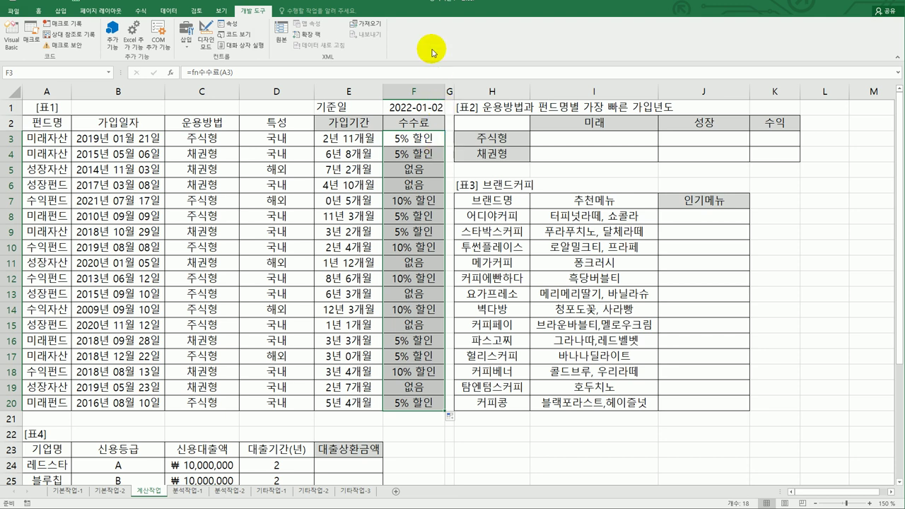
Step: Read exam task 3, then start a TEXT formula in I3 with an empty value argument and the format "yyyy년도"
key("alt+Tab")
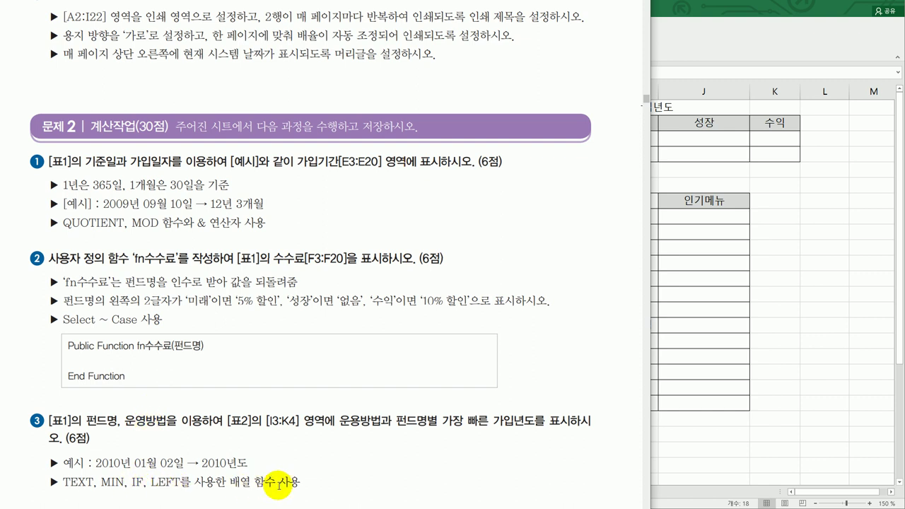
key("alt+Tab")
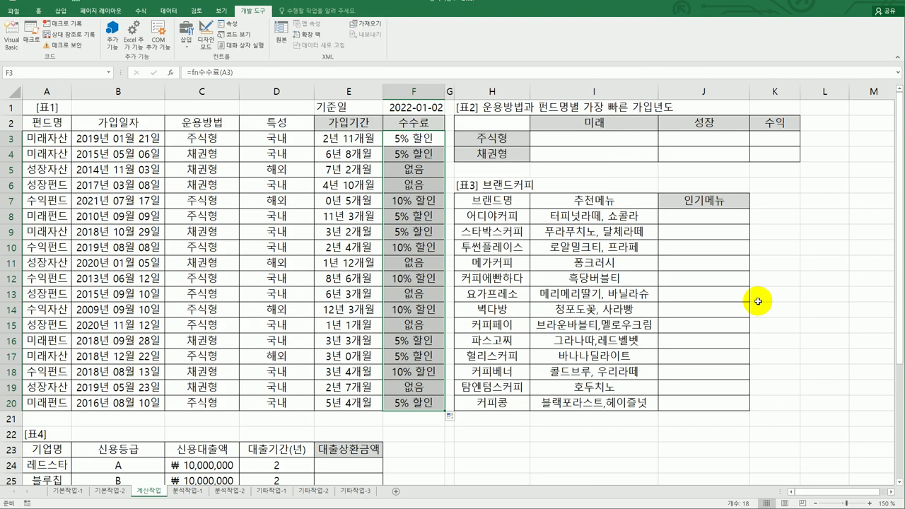
left_click(583, 140)
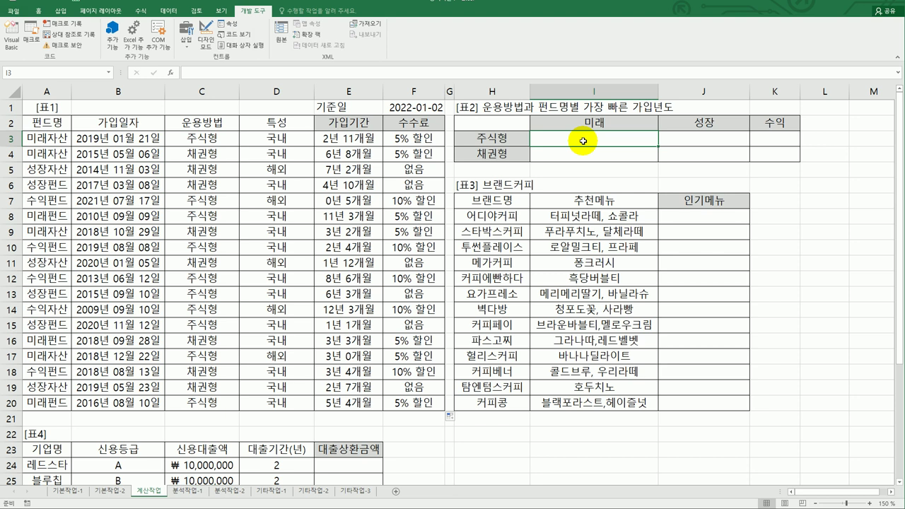
type("=")
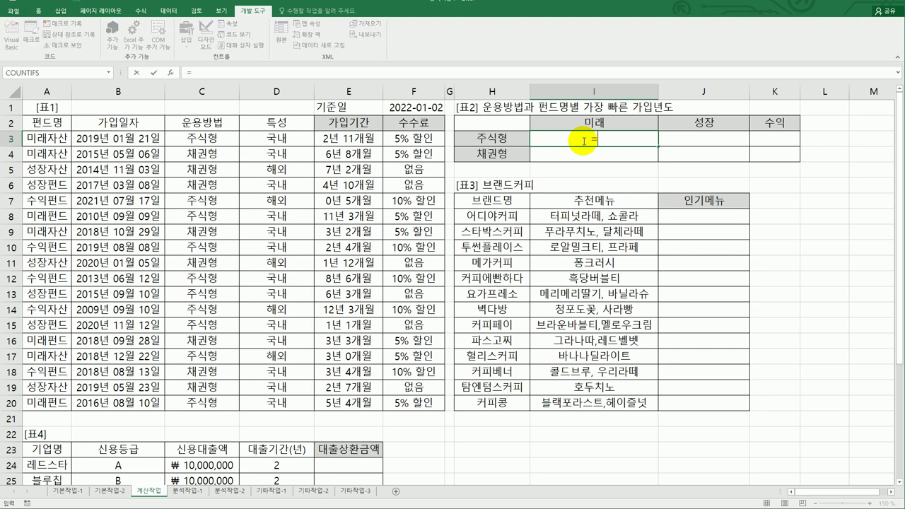
type("te")
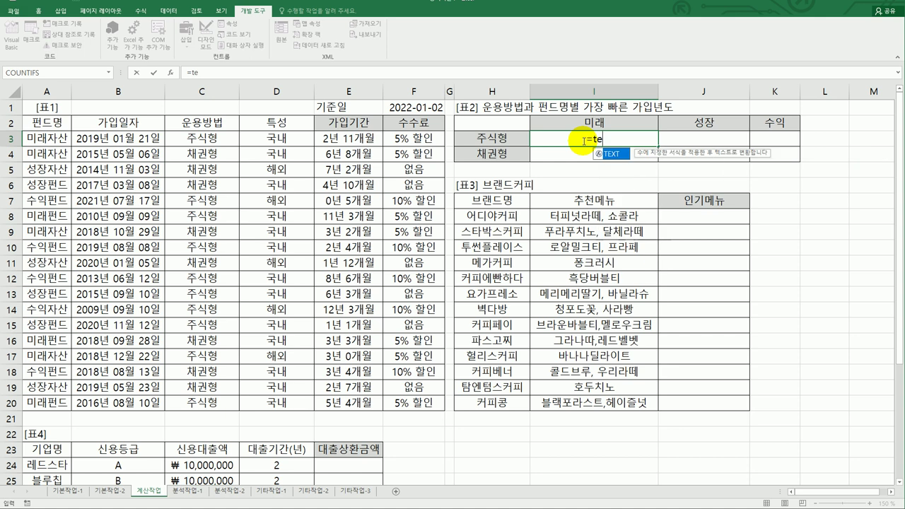
type("xt(")
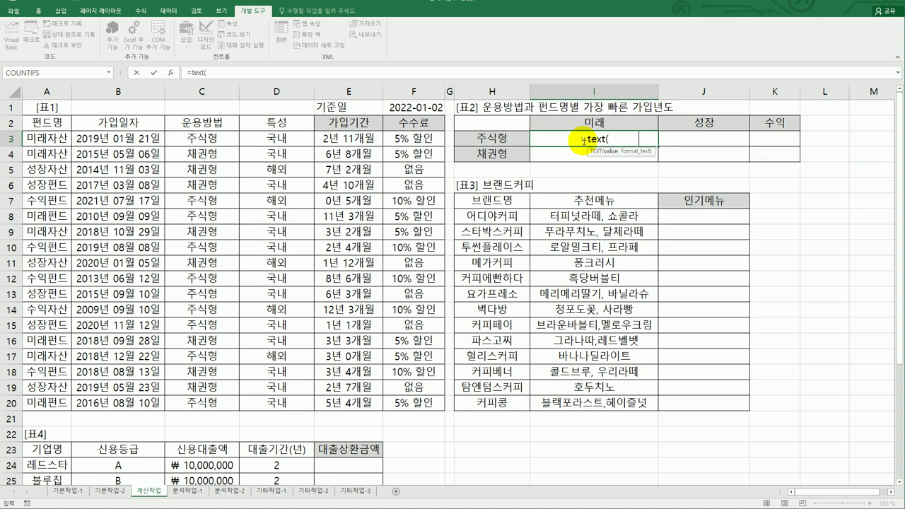
type("          ,\"ㅛㅛㅛ")
key("BackSpace")
key("BackSpace")
key("BackSpace")
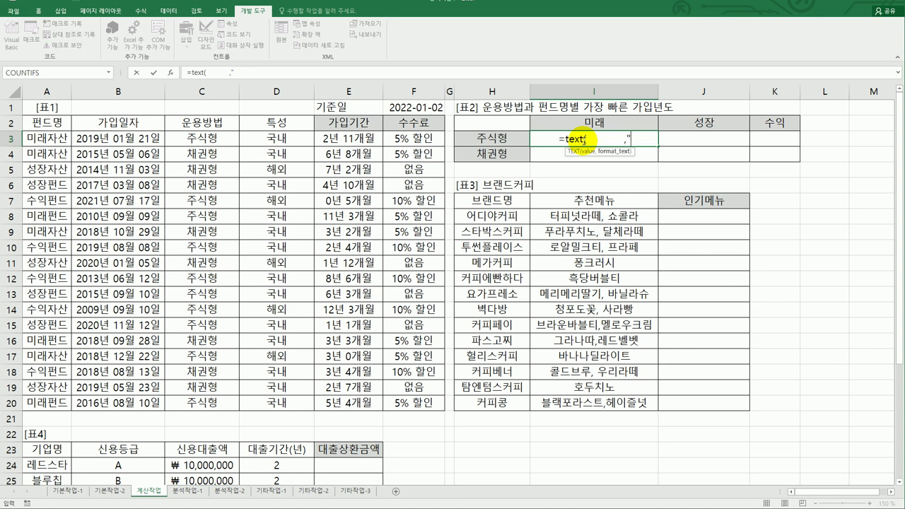
type("yyyy")
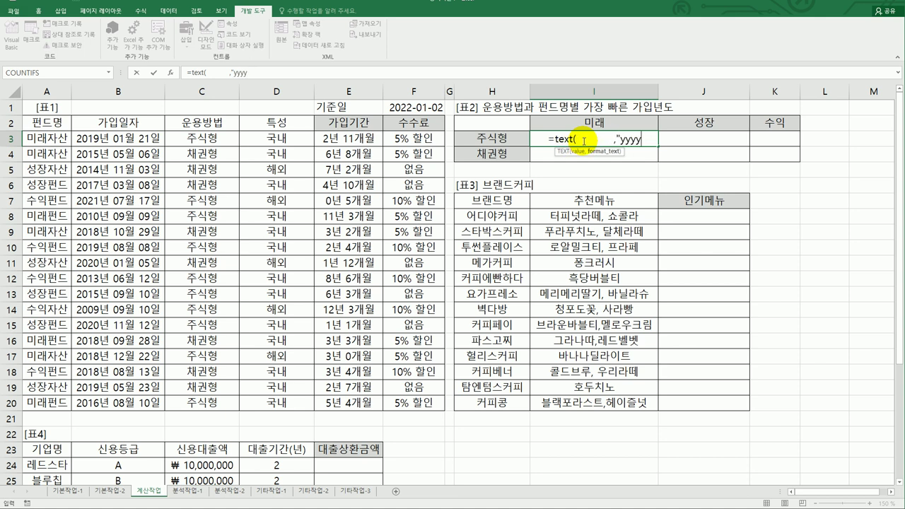
type("ㄴㄴ")
key("BackSpace")
key("BackSpace")
type("년도")
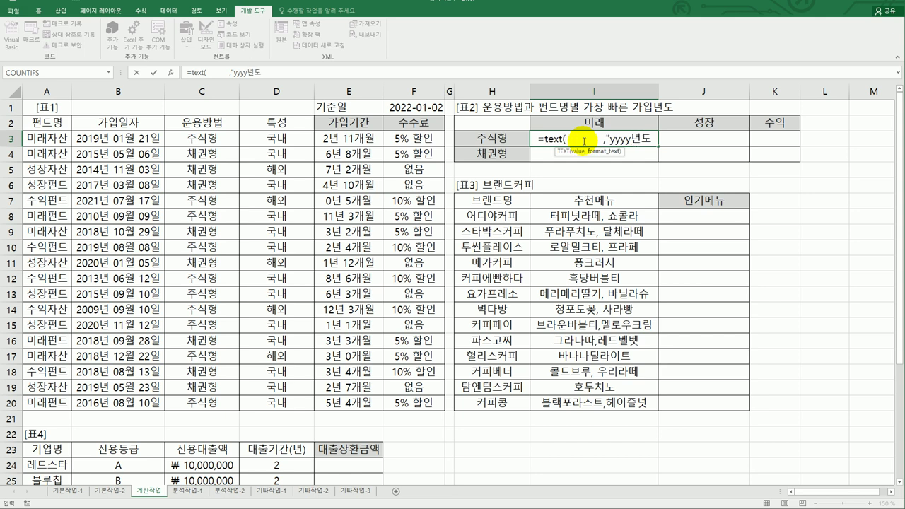
type("\")")
Step: Nest an empty MIN function as the value argument of the TEXT formula in I3
left_click(584, 140)
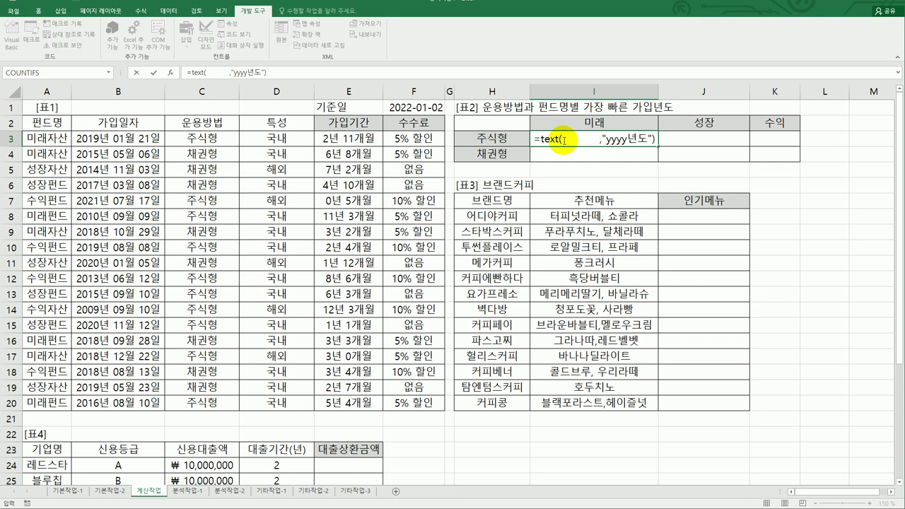
left_click(567, 139)
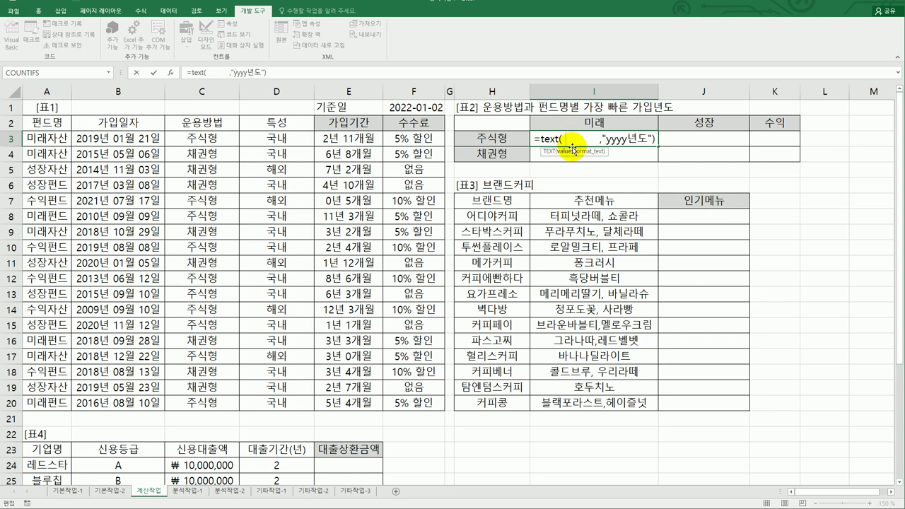
type("min")
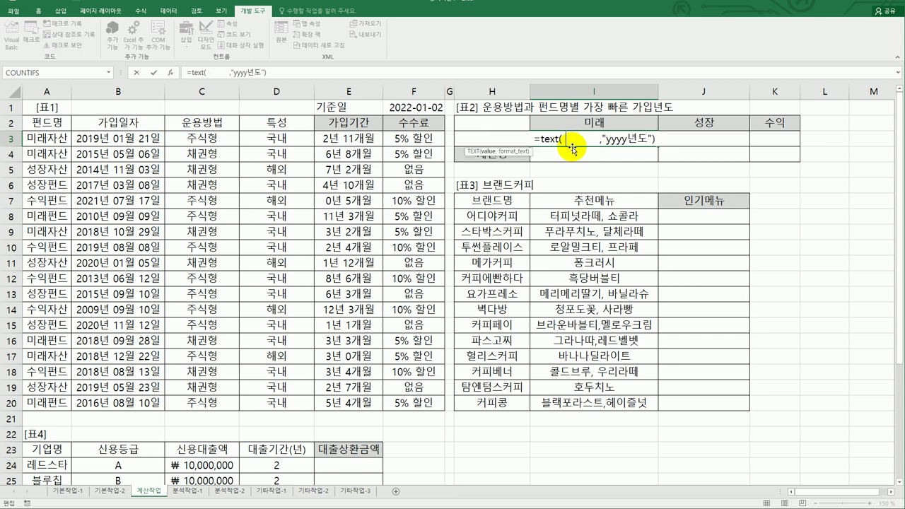
type("( min")
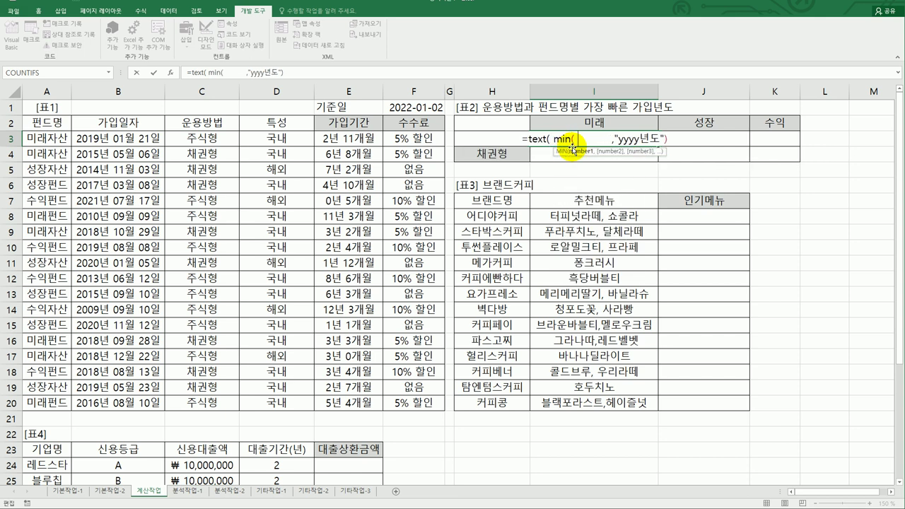
key("Right")
key("Right")
key("Right")
key("Right")
key("Right")
type(")")
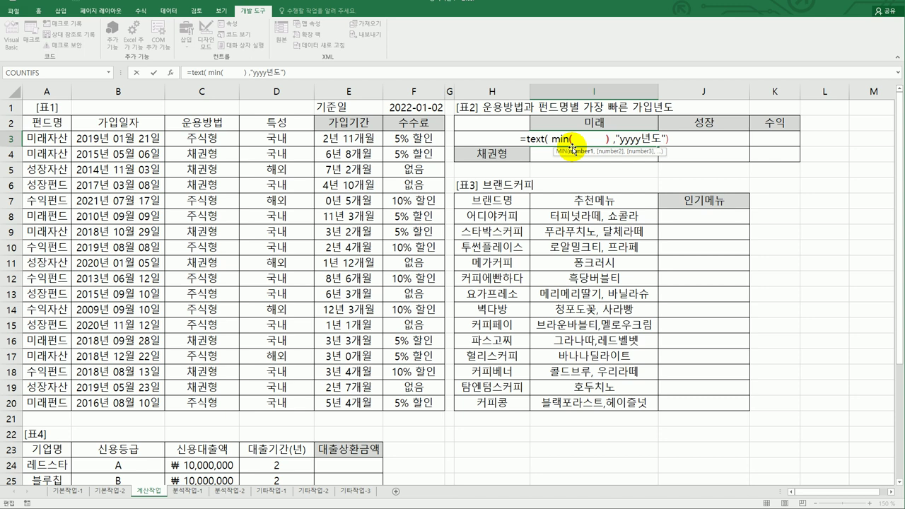
Step: Open an IF function inside MIN with two empty parenthesised conditions multiplied together
left_click(574, 144)
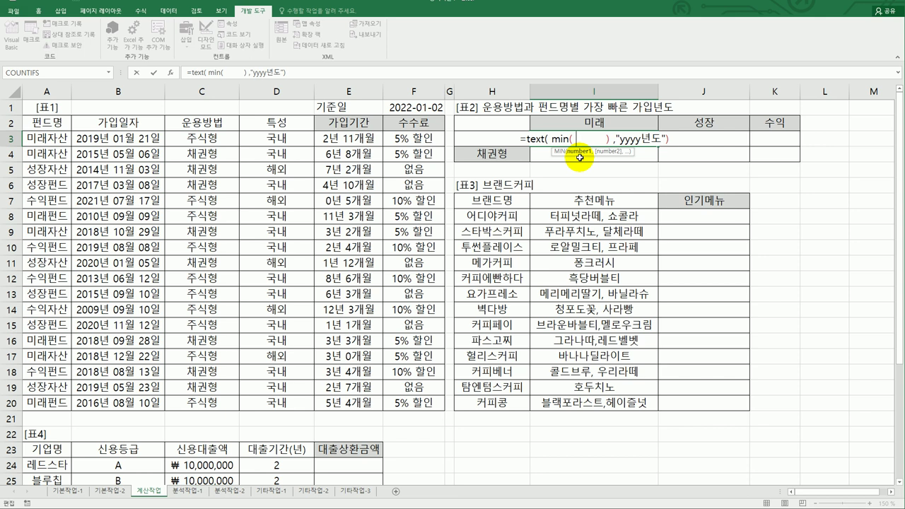
type("if(")
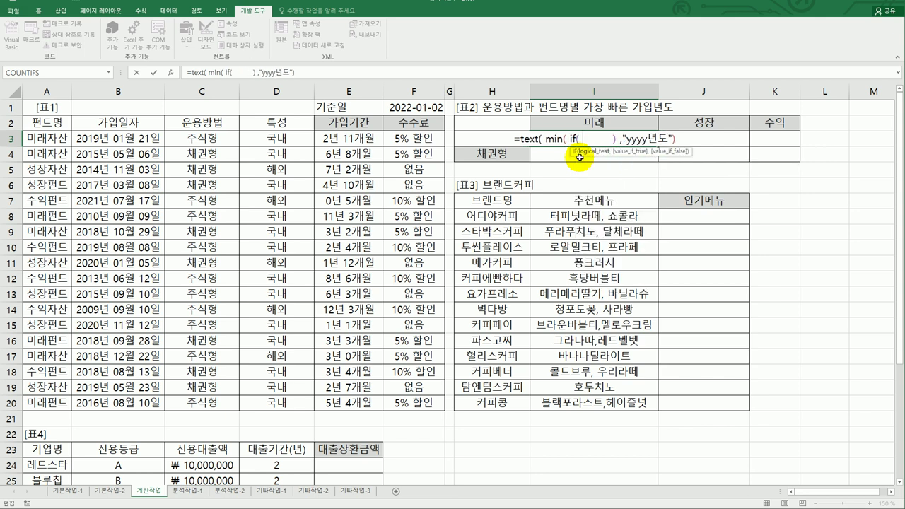
type(" (   )")
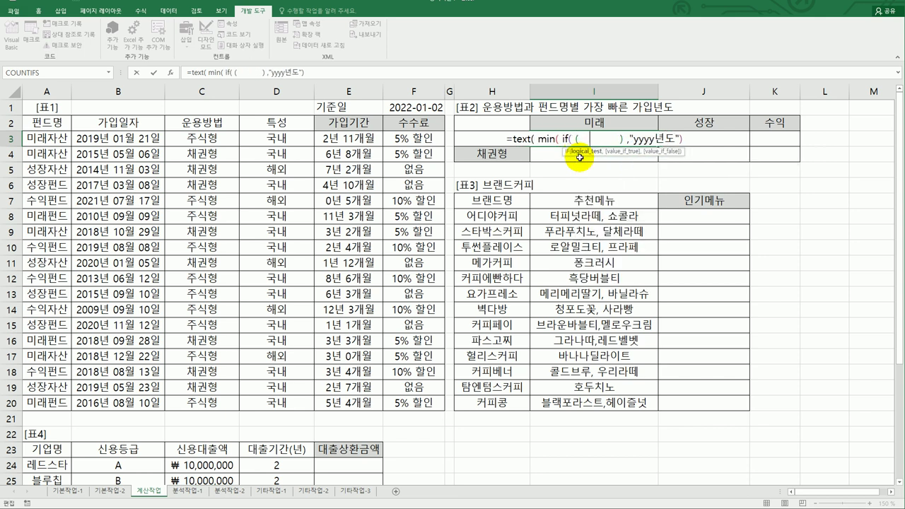
type(" * (")
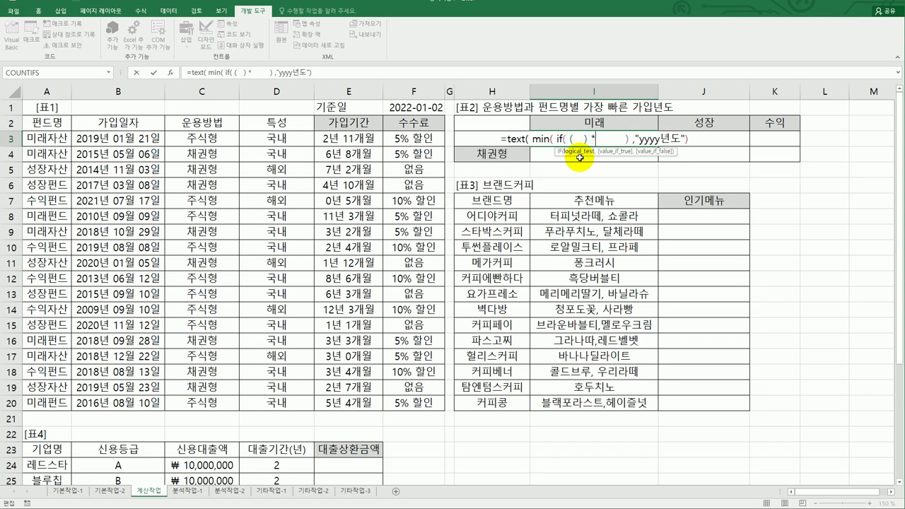
type("   )")
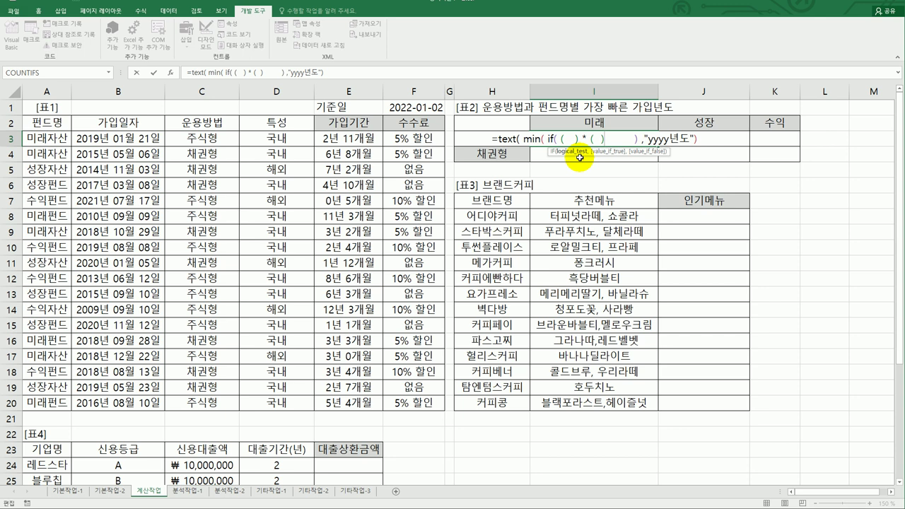
Step: Give the IF the absolute range $B$3:$B$20 as its true value, close it and remove the surplus spaces behind it
left_click(596, 138)
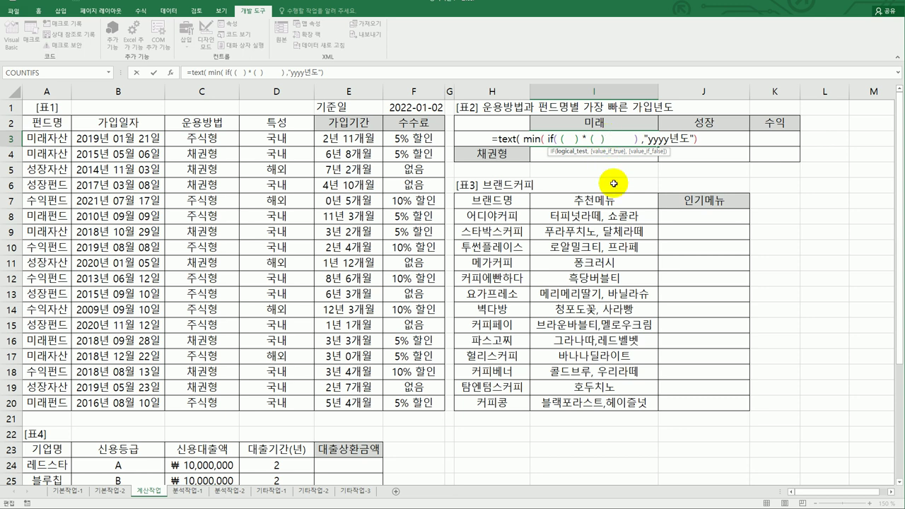
type(",")
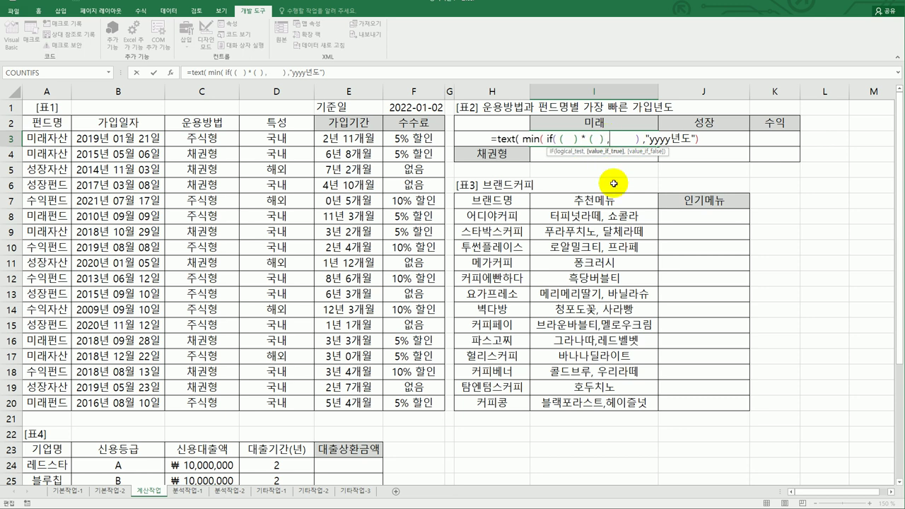
left_click_drag(149, 140, 146, 401)
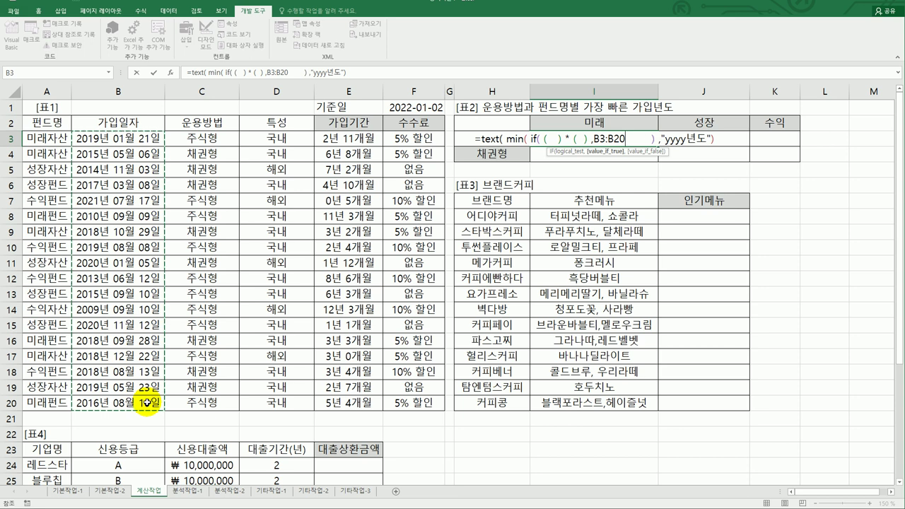
key("F4")
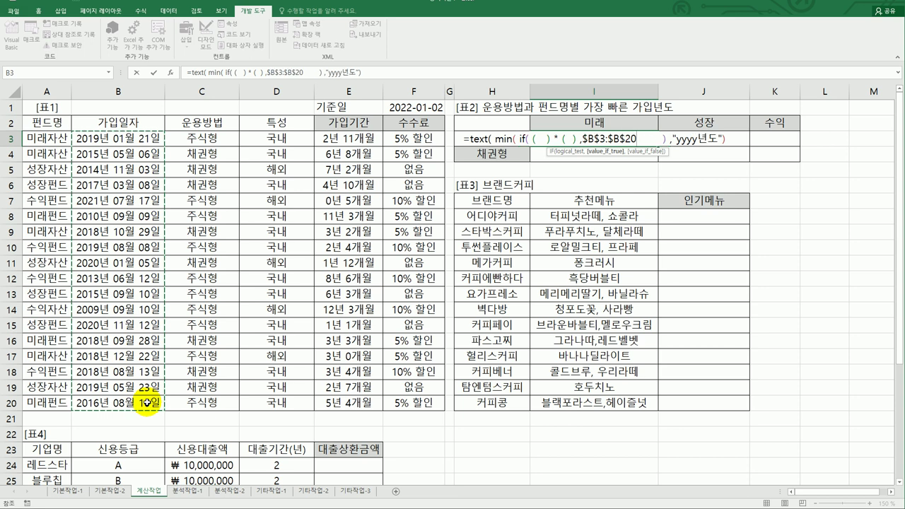
type(")")
key("Delete")
key("Delete")
key("Delete")
key("Delete")
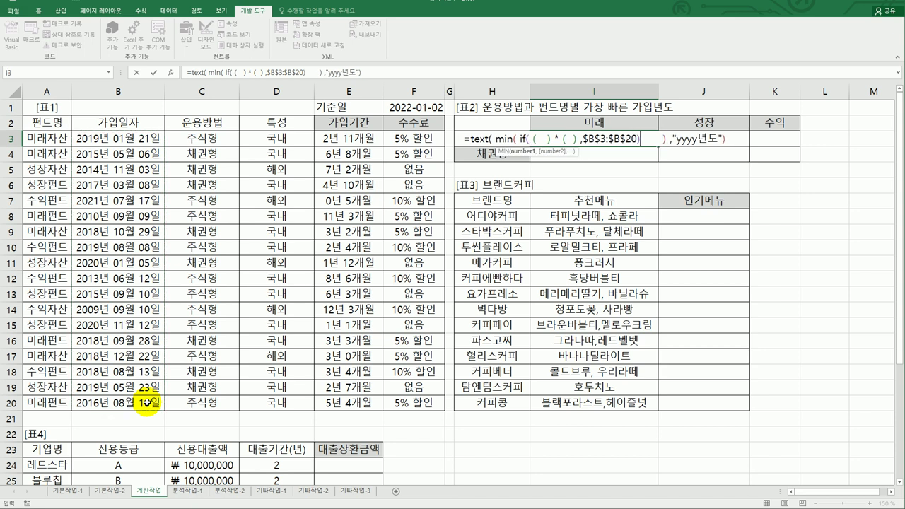
key("Delete")
key("Delete")
key("Delete")
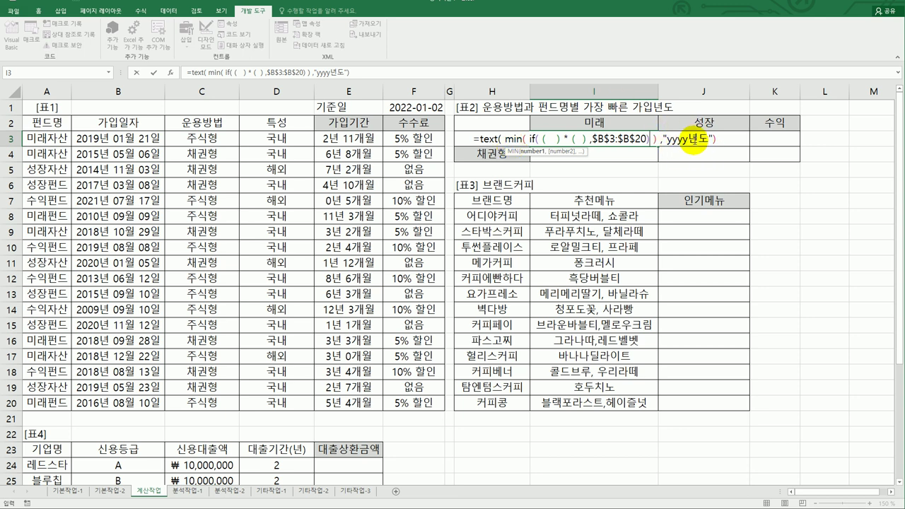
Step: Complete the IF's first condition as $C$3:$C$20=$H3 and remove the surplus spaces inside its parentheses
left_click(547, 139)
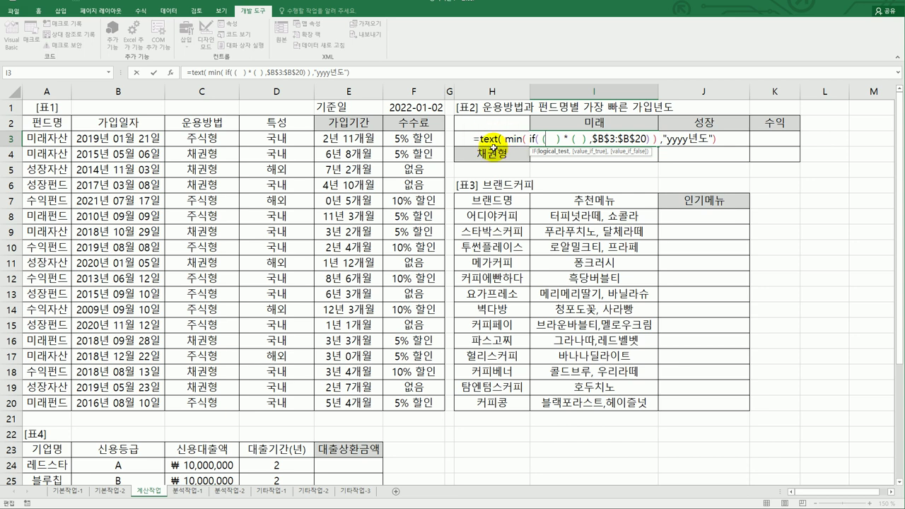
left_click_drag(201, 138, 205, 406)
key("F4")
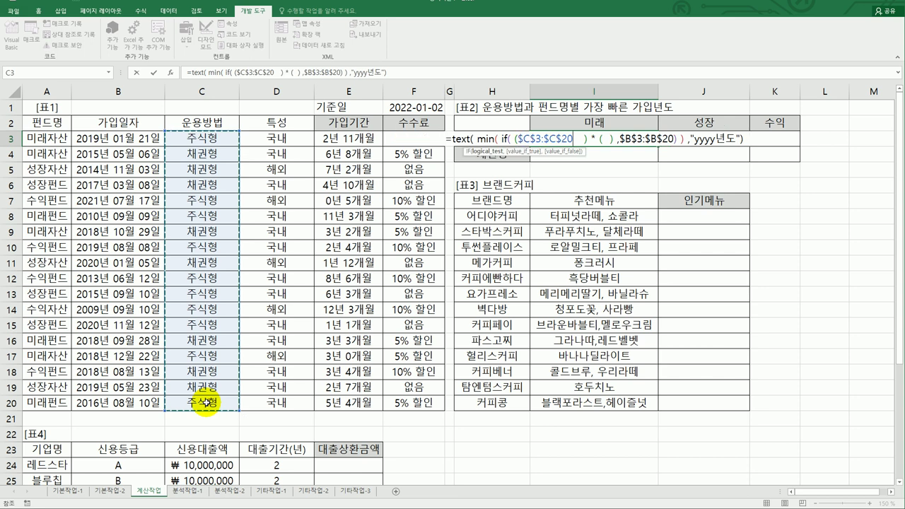
type("=")
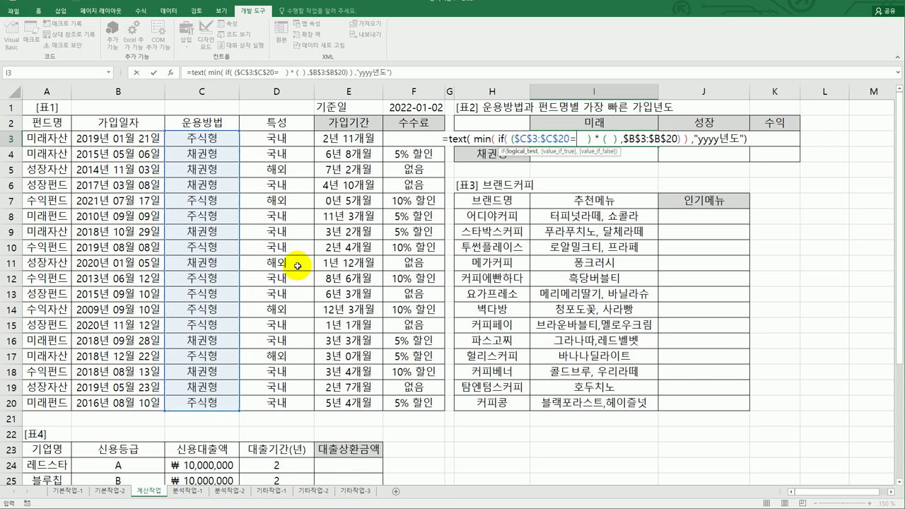
key("Left")
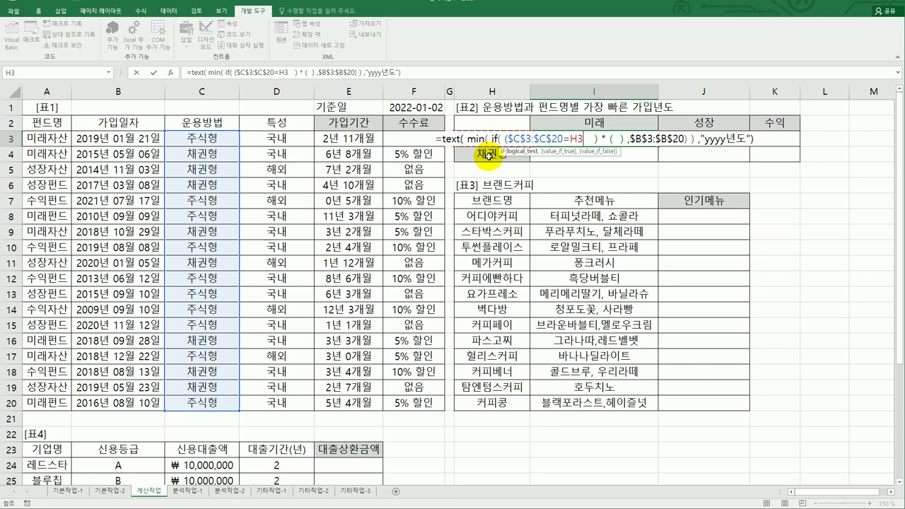
key("F4")
key("F4")
key("F4")
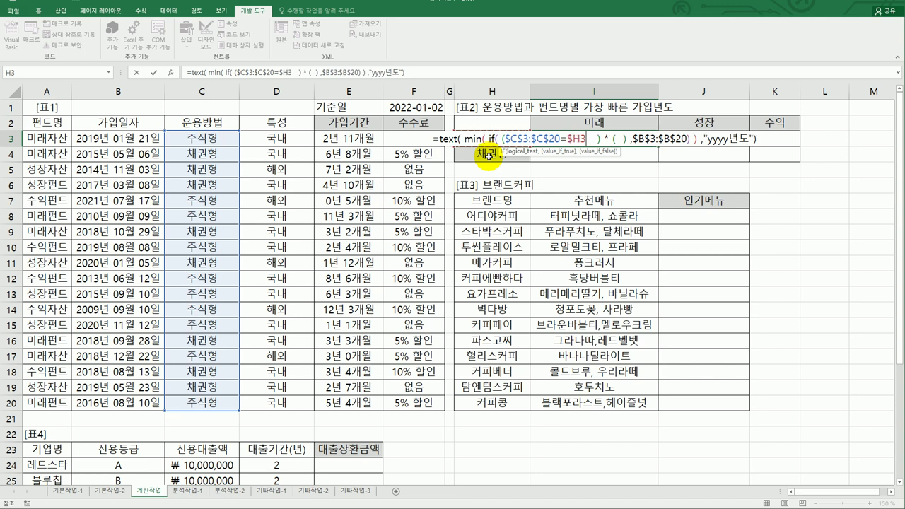
key("Delete")
key("Delete")
key("Delete")
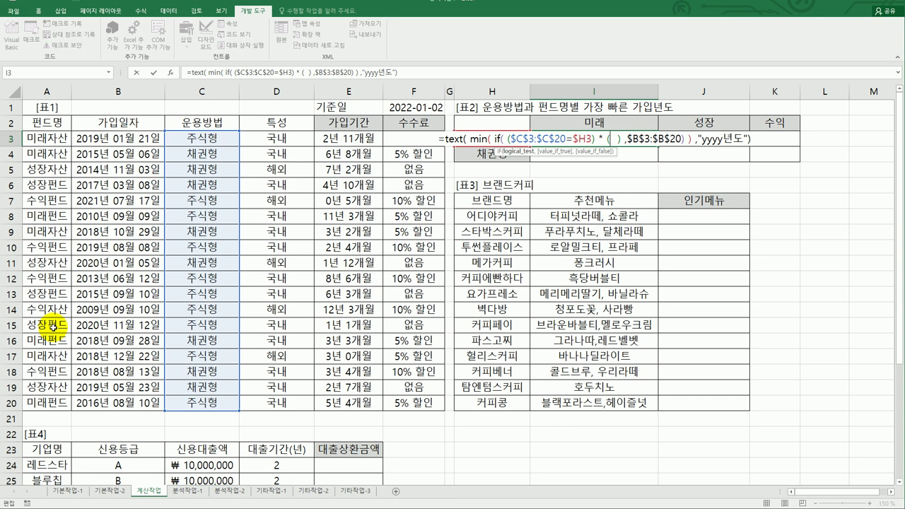
Step: Complete the IF's second condition as LEFT($A$3:$A$20,2)=I$2 and remove the surplus spaces behind it
type("left(")
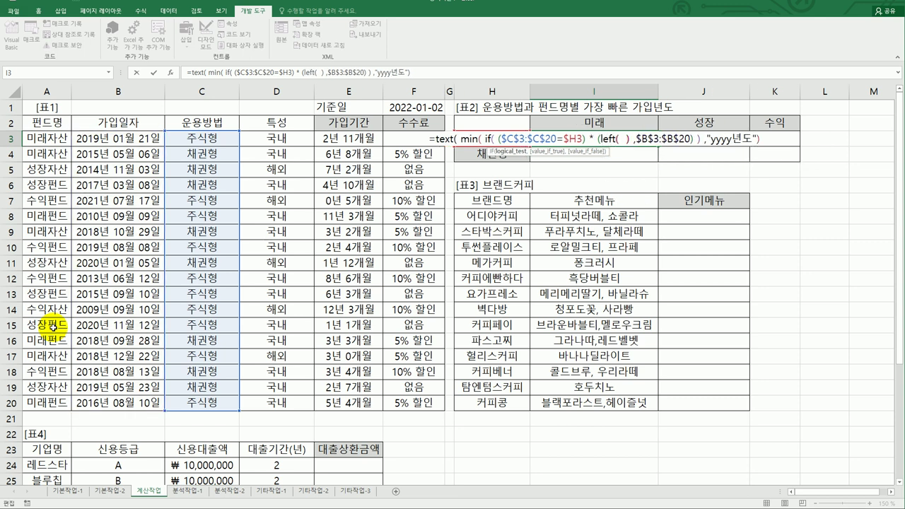
left_click_drag(31, 138, 62, 399)
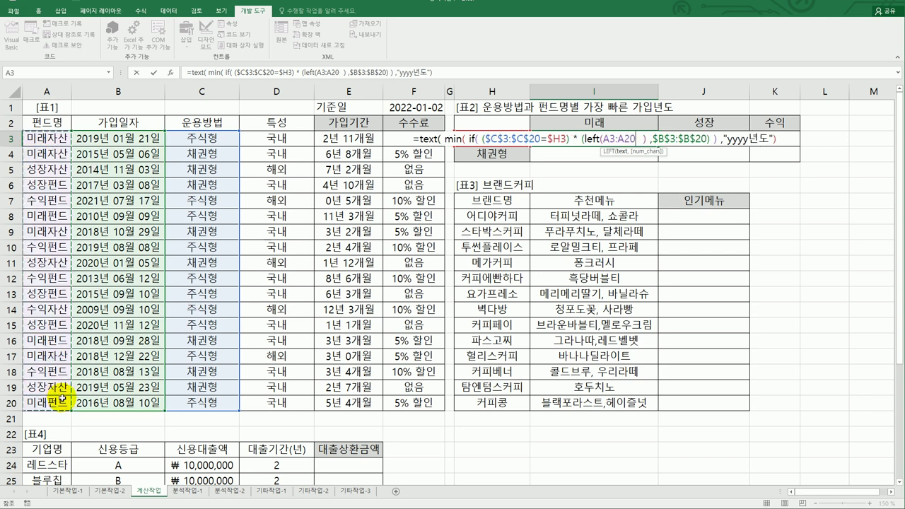
key("F4")
type(",2)=")
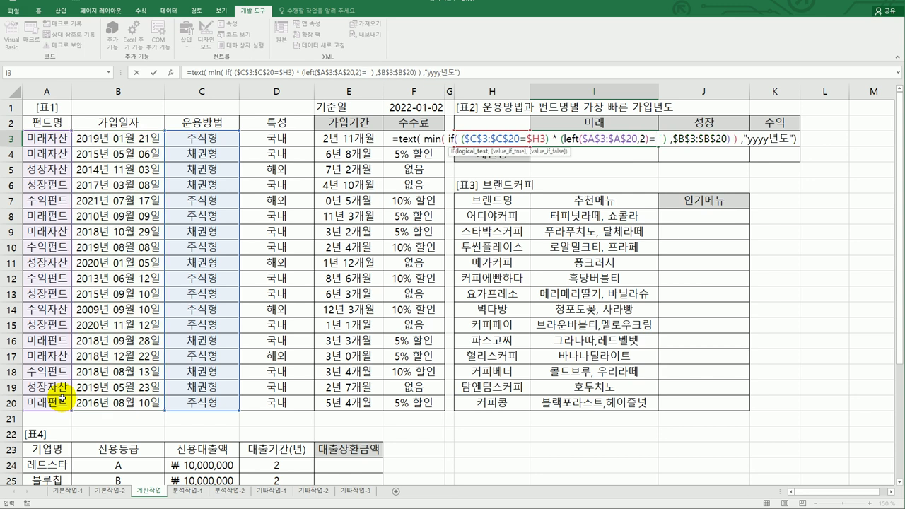
left_click(571, 126)
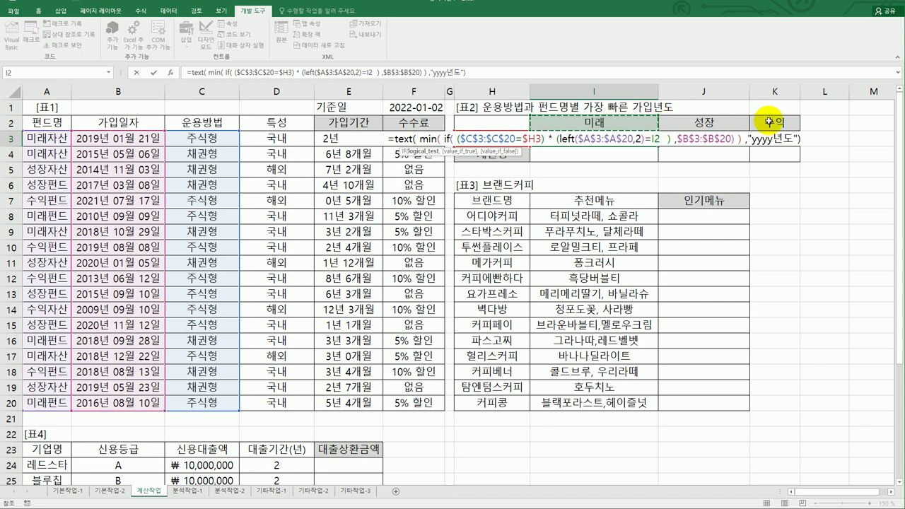
key("F4")
key("F4")
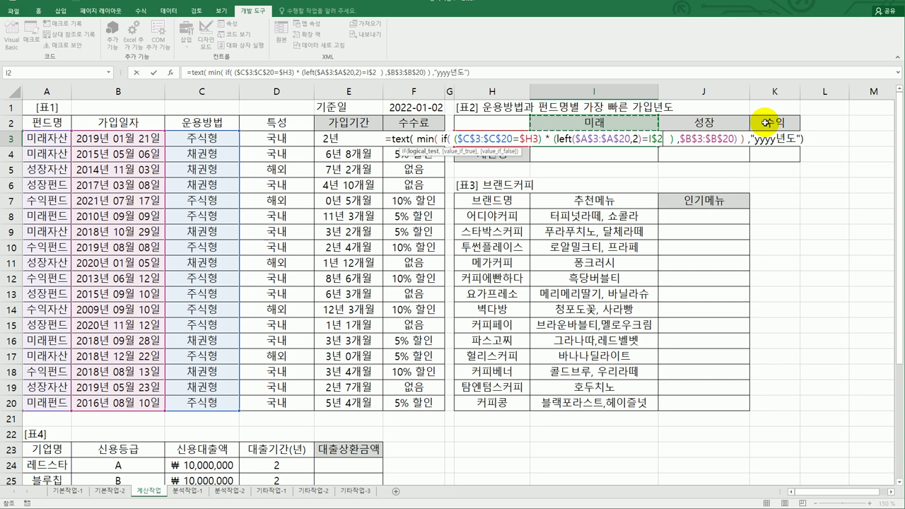
key("Delete")
key("Delete")
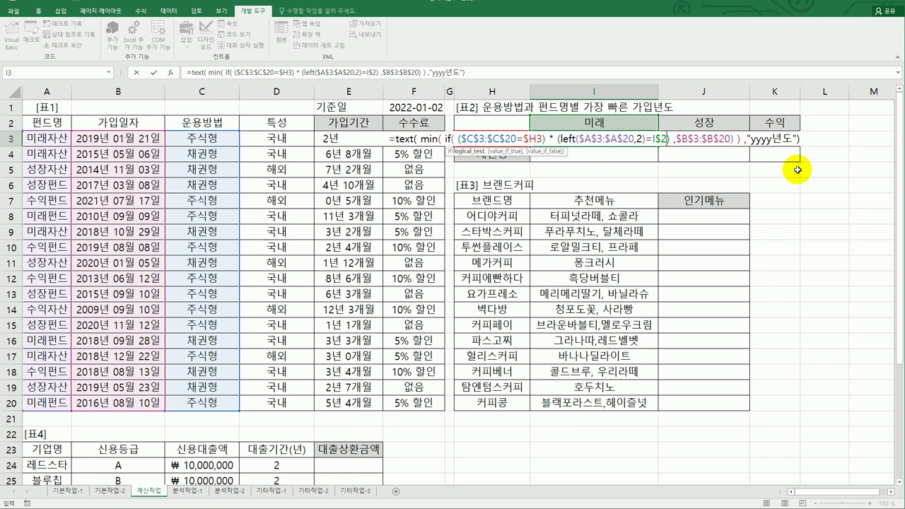
Step: Enter the I3 formula as an array formula and fill it across I3:K4 of [표2]
key("ctrl+shift+Return")
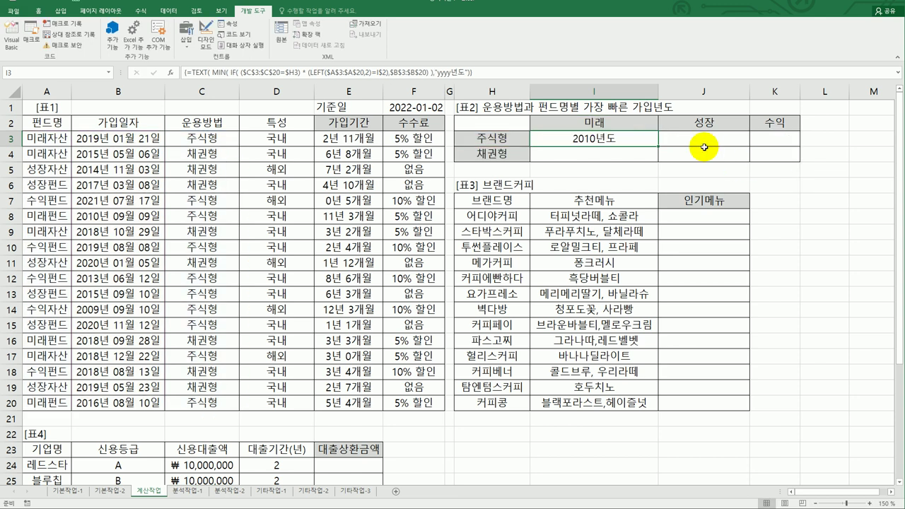
left_click_drag(657, 153, 656, 164)
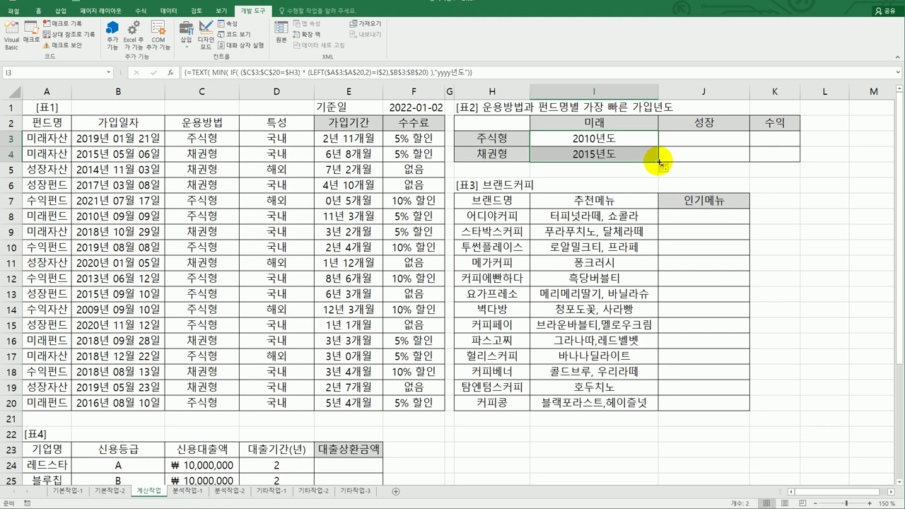
left_click_drag(659, 162, 778, 161)
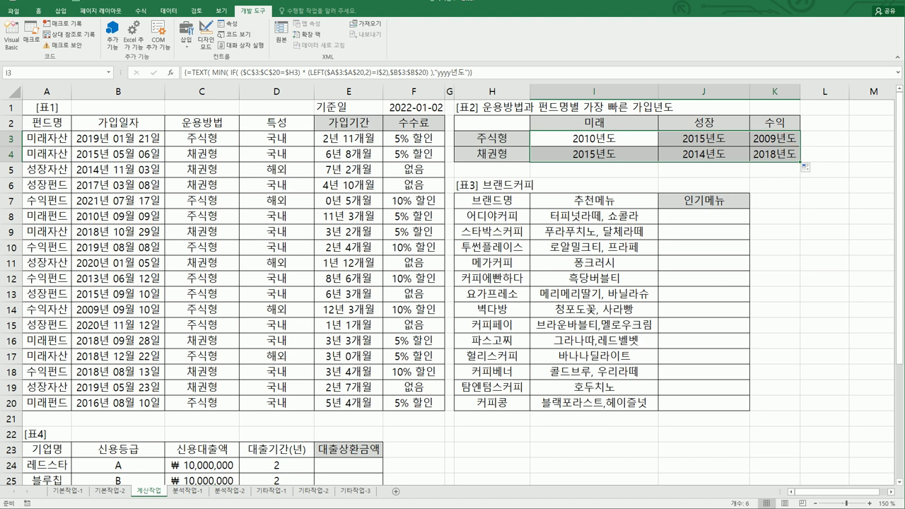
Step: Read the next exam task below task 3, then examine the 추천메뉴 entries in I8:I20 of [표3]
key("alt+Tab")
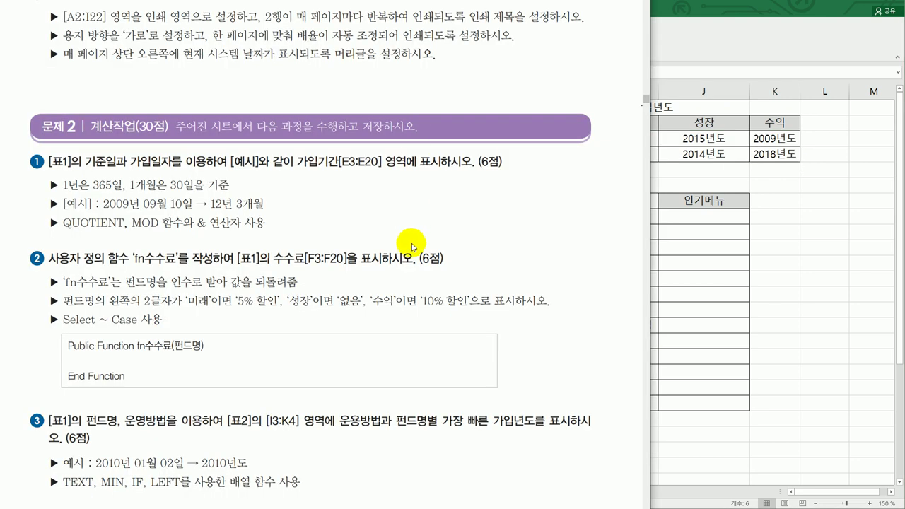
key("Page_Up")
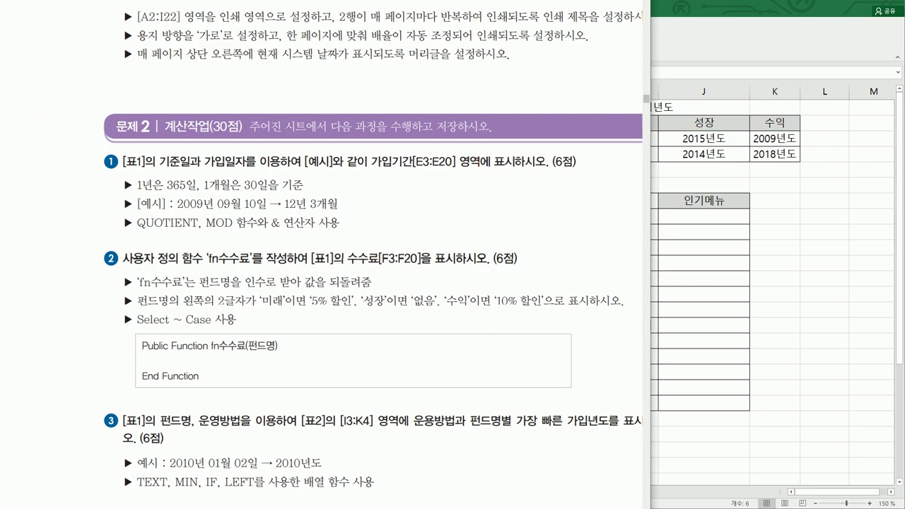
scroll(6, 106, "down", 9)
scroll(322, 254, "down", 1)
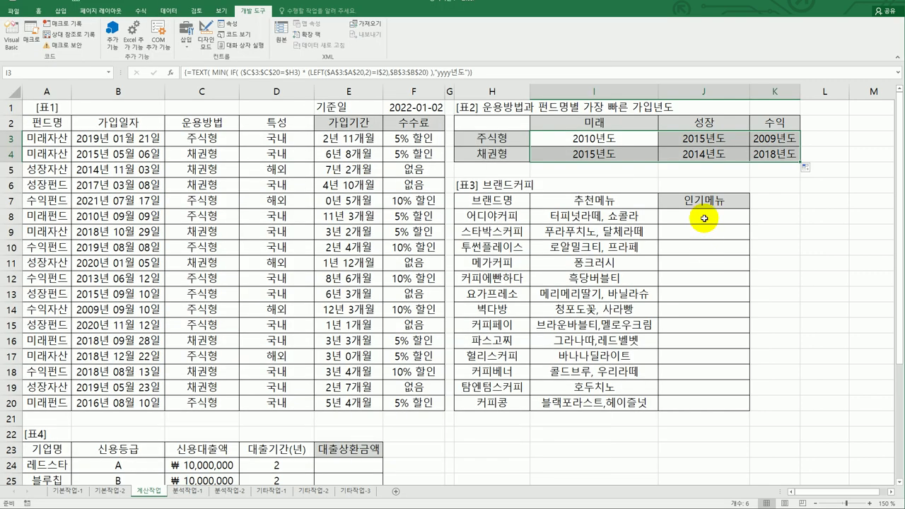
left_click(705, 216)
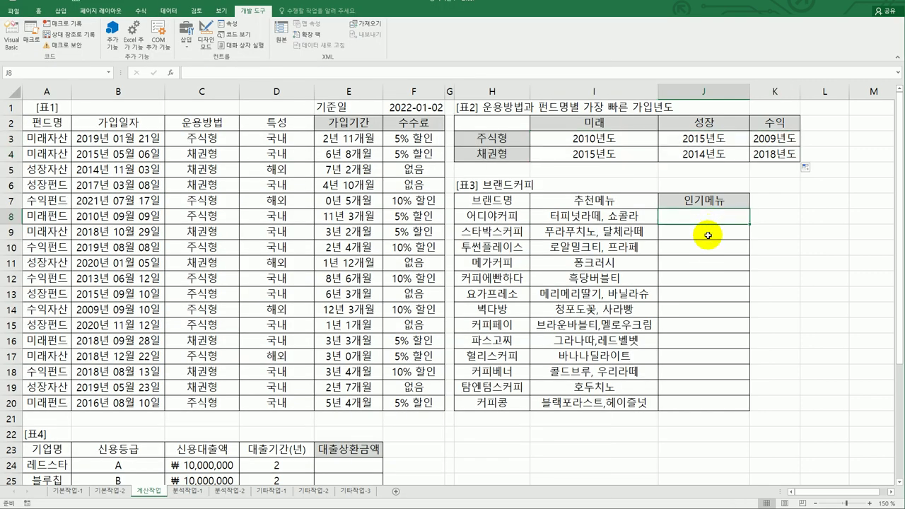
scroll(708, 236, "down", 1)
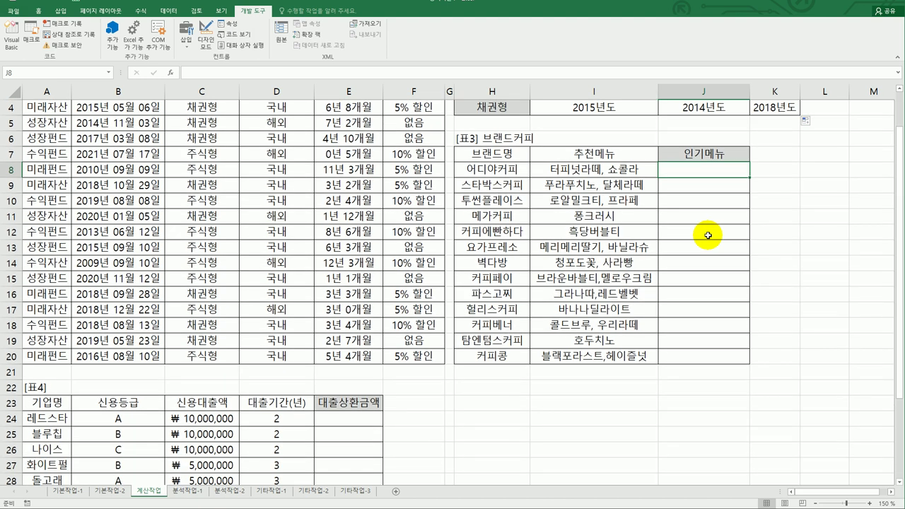
left_click_drag(594, 173, 602, 358)
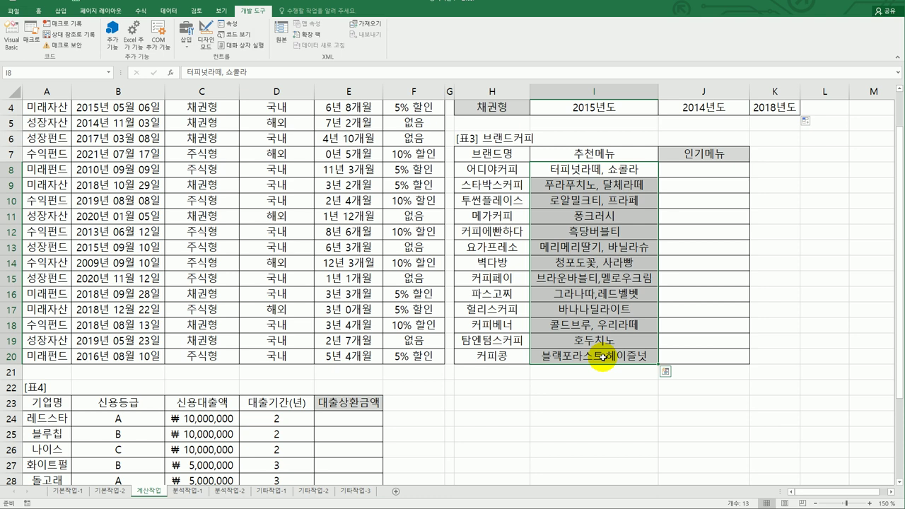
left_click(609, 213)
left_click(615, 306)
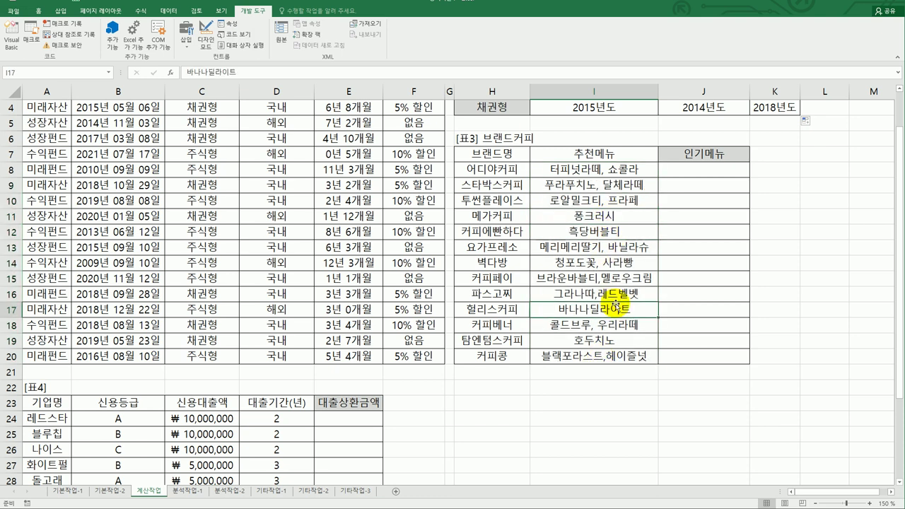
Step: Enter =FIND(",",I8) in J8 to locate the comma in 추천메뉴 and fill the formula down to J20
left_click(687, 170)
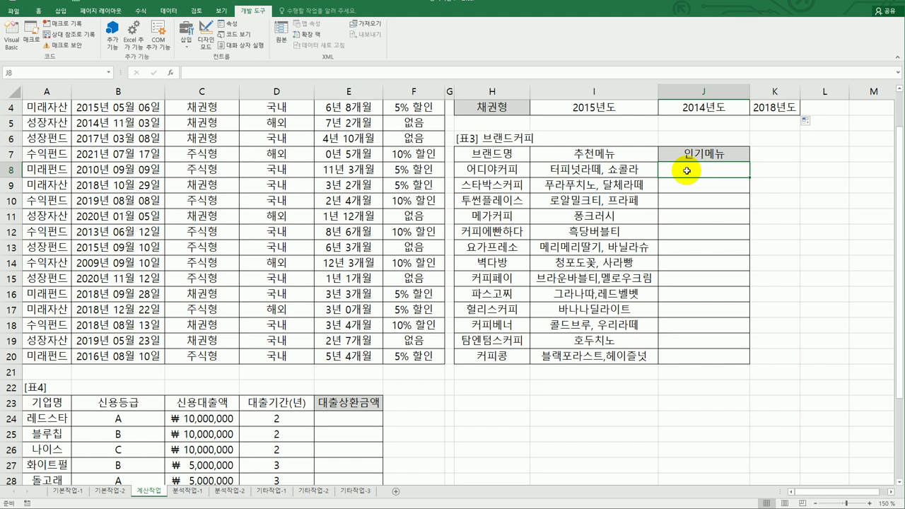
type("=find")
key("Tab")
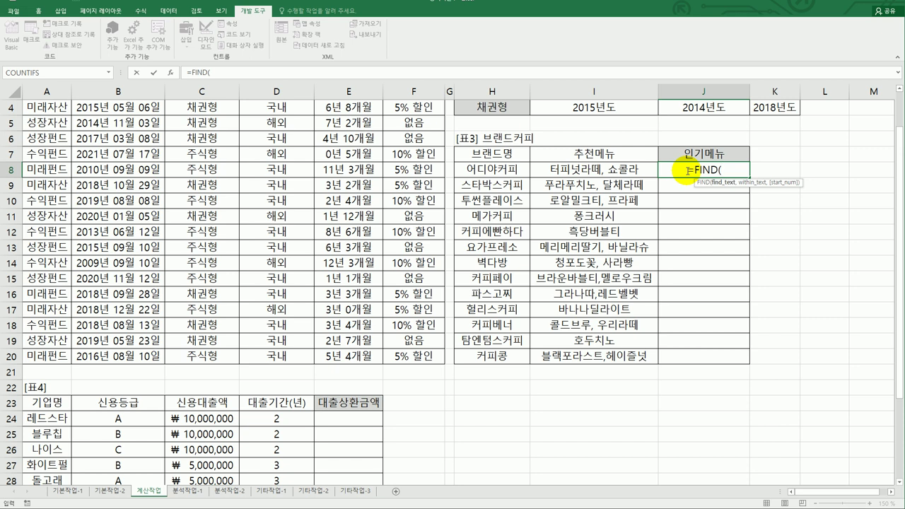
type("\",")
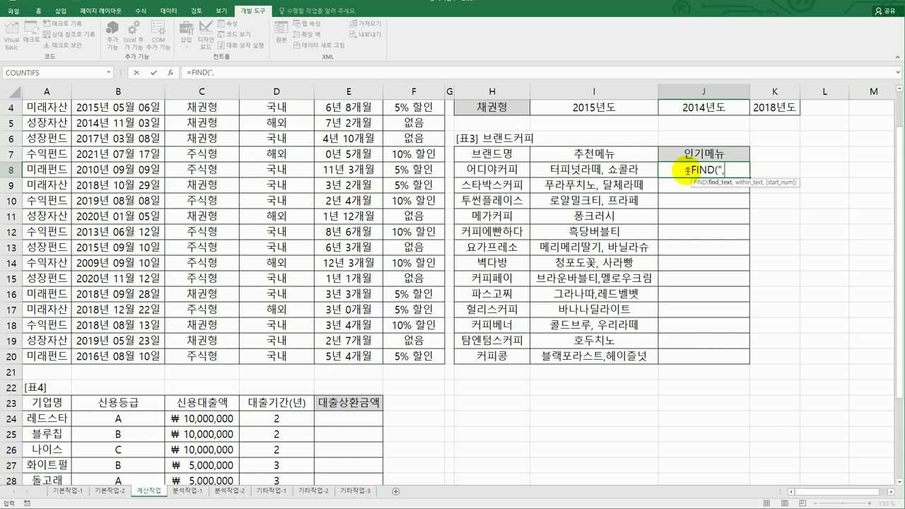
type("\"")
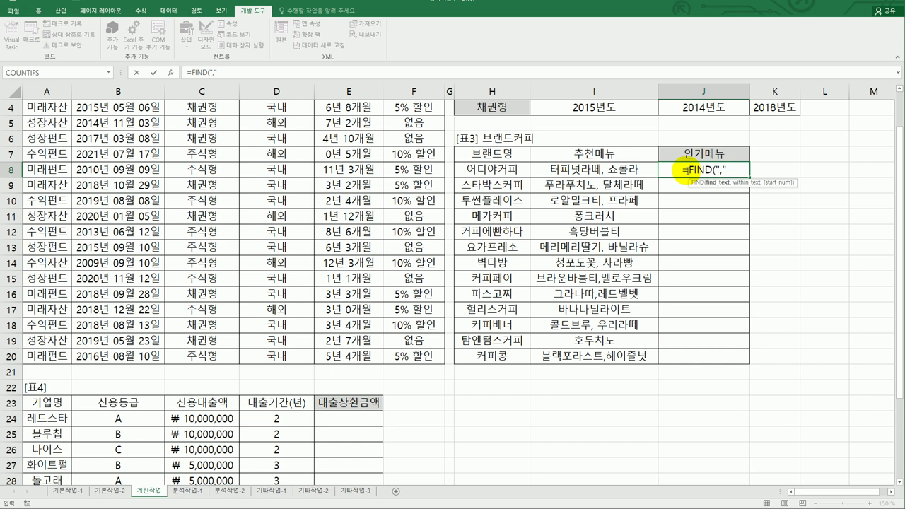
type(",")
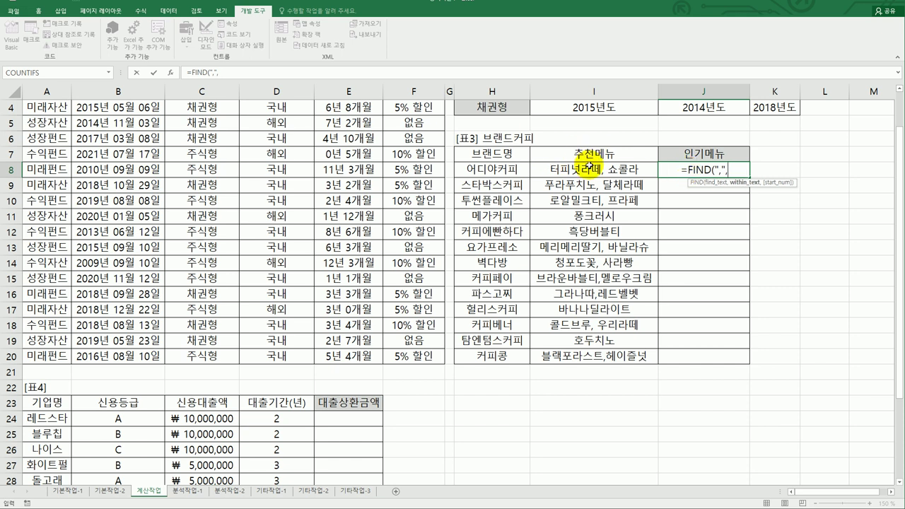
left_click(588, 167)
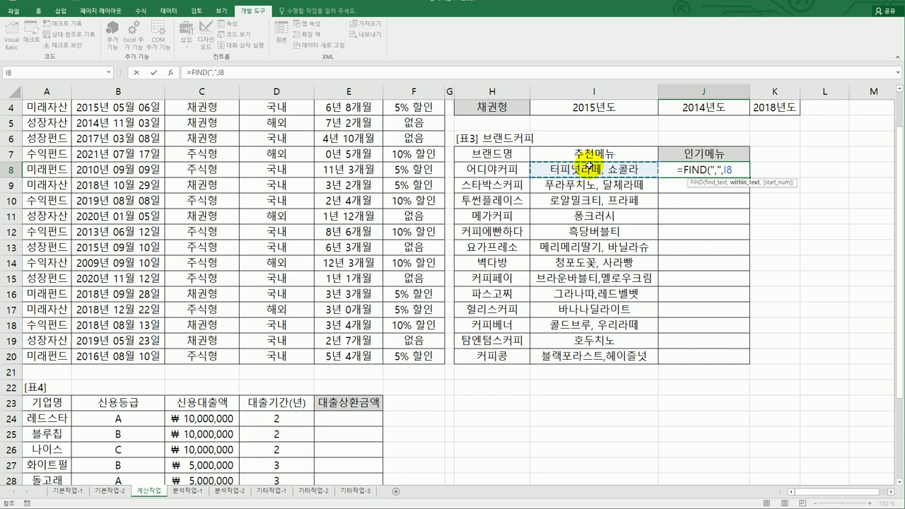
type(")")
key("Return")
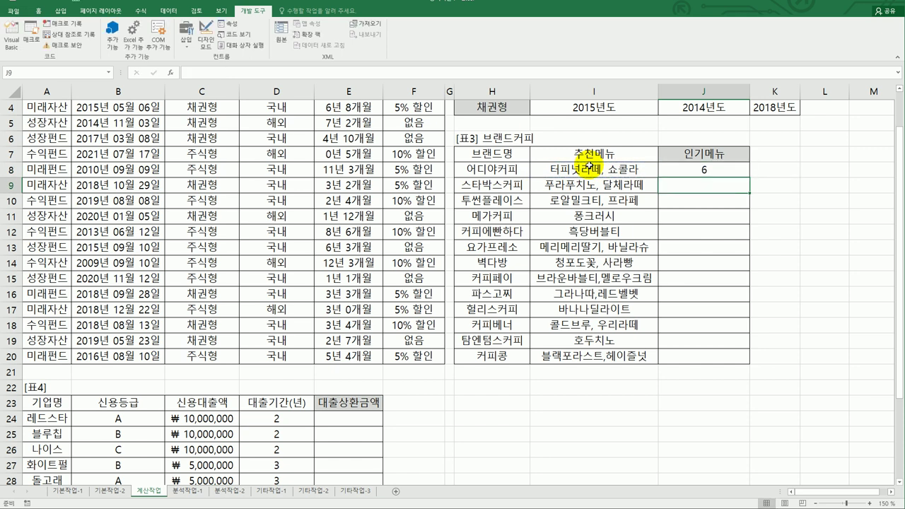
left_click(697, 170)
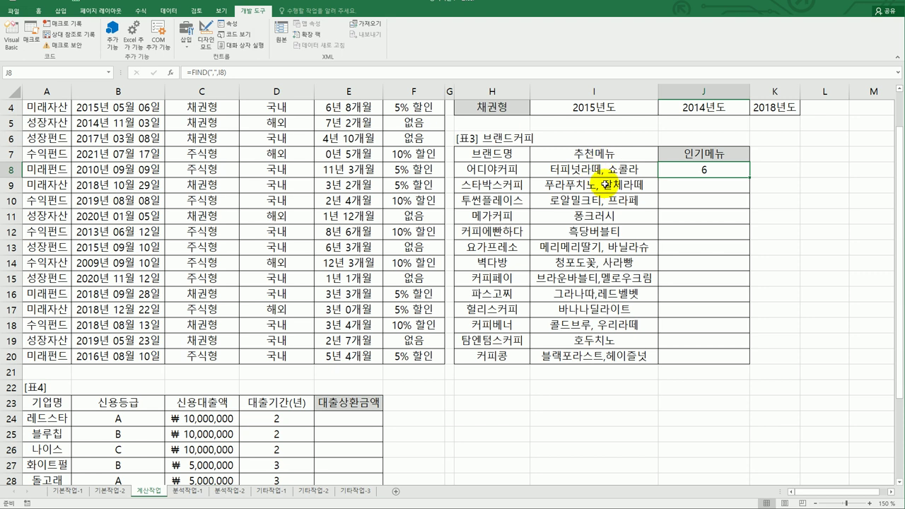
left_click_drag(750, 176, 740, 370)
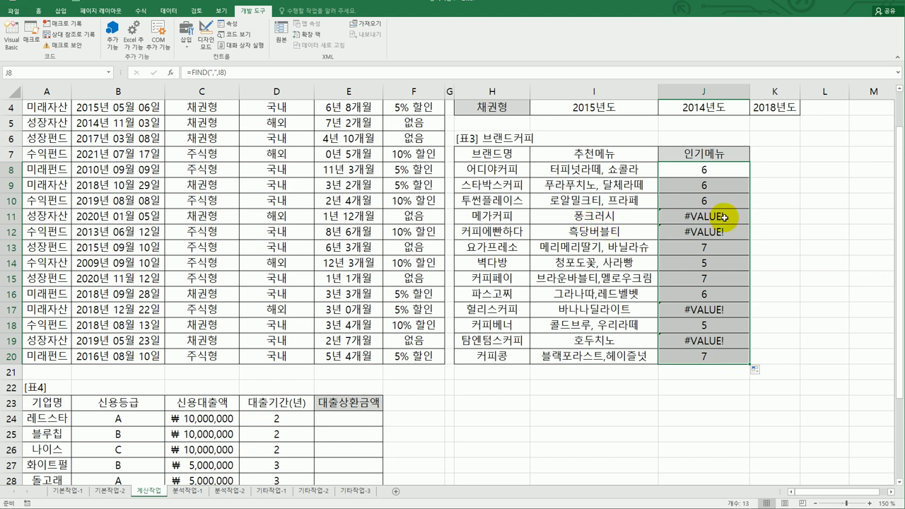
Step: Extend the J8 formula to =FIND(",",I8)-1 and fill it down to J20
left_click(713, 174)
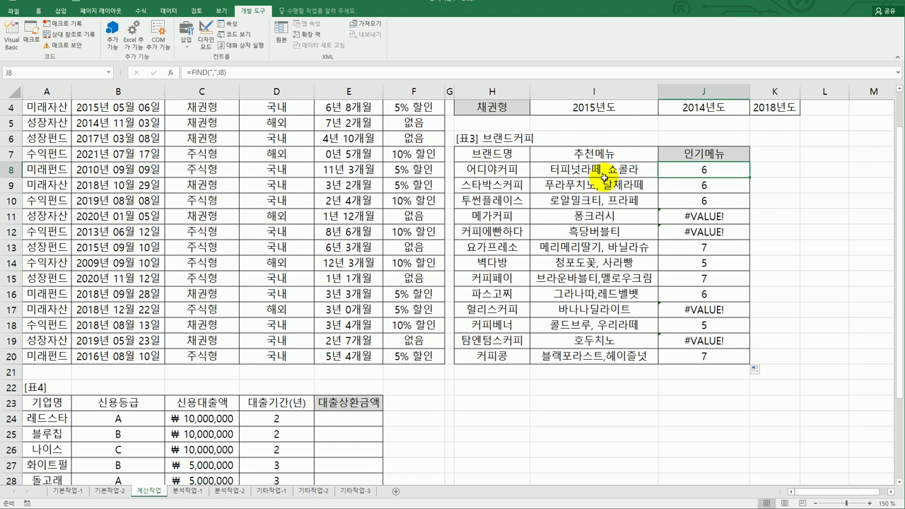
double_click(708, 168)
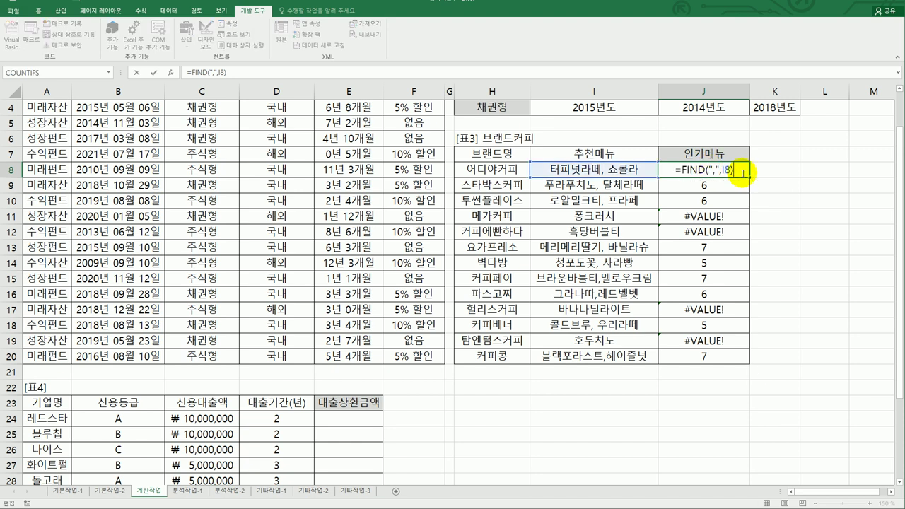
key("Return")
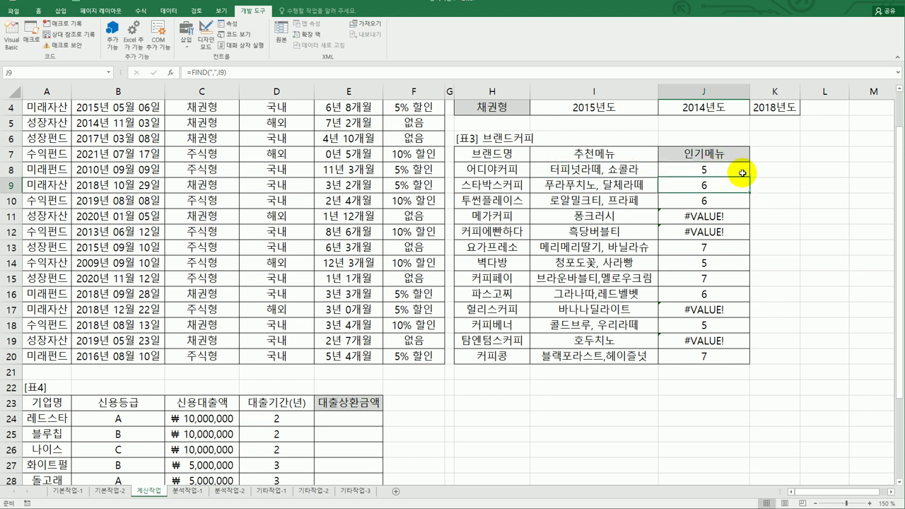
left_click_drag(742, 173, 730, 358)
key("ctrl+d")
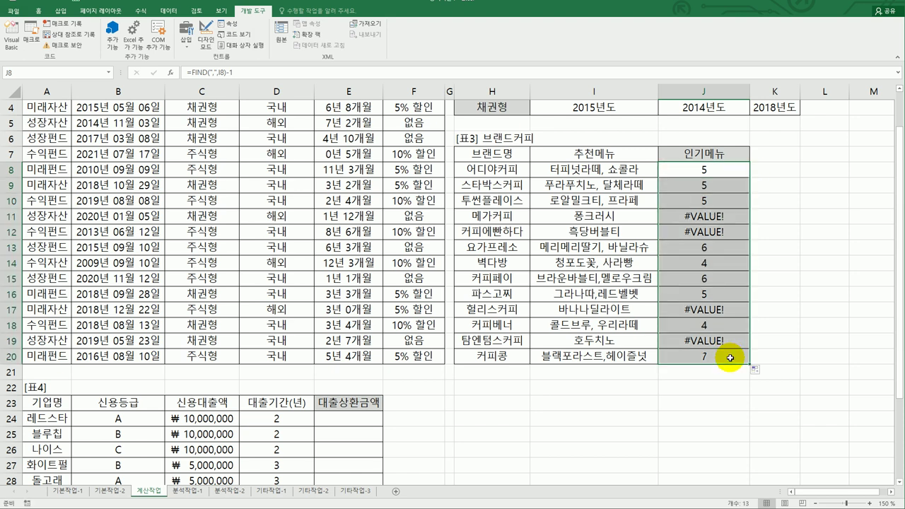
Step: Wrap the J8 formula in LEFT as =LEFT(I8,FIND(",",I8)-1) and fill it down to J20
left_click(714, 174)
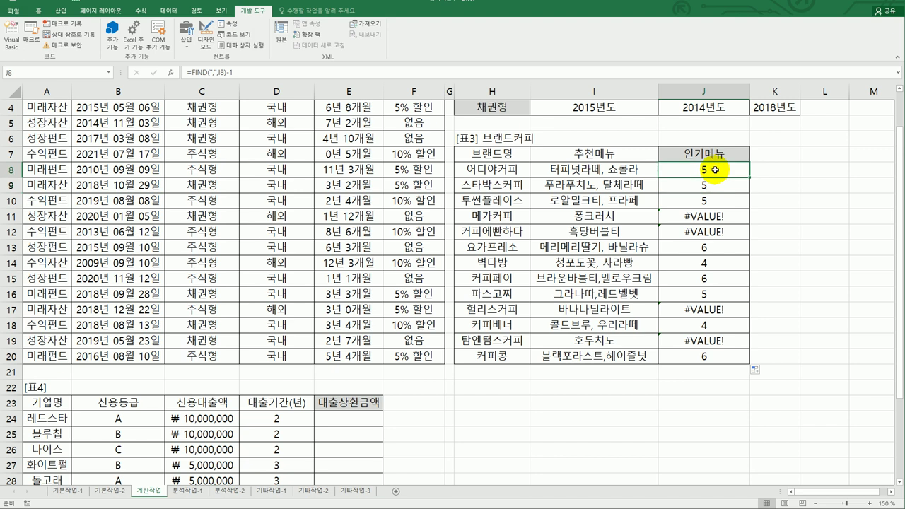
double_click(714, 170)
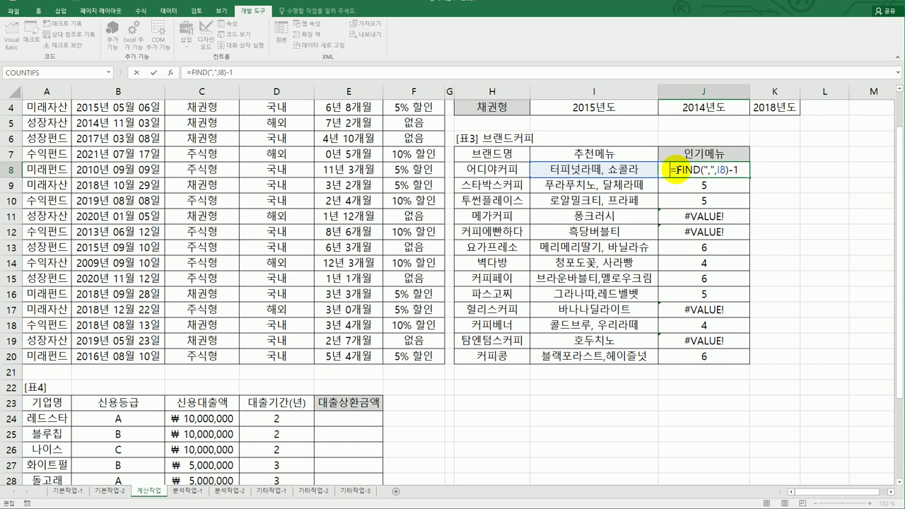
type("left")
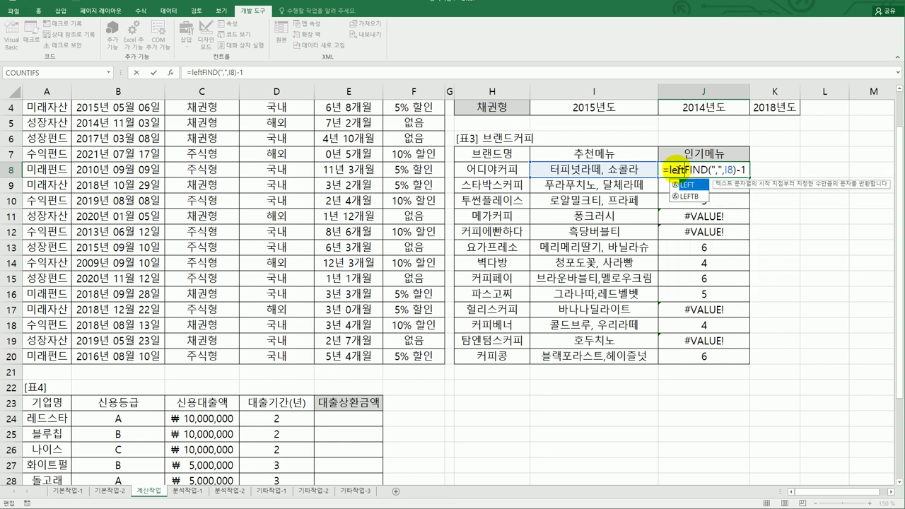
type("(")
left_click(632, 172)
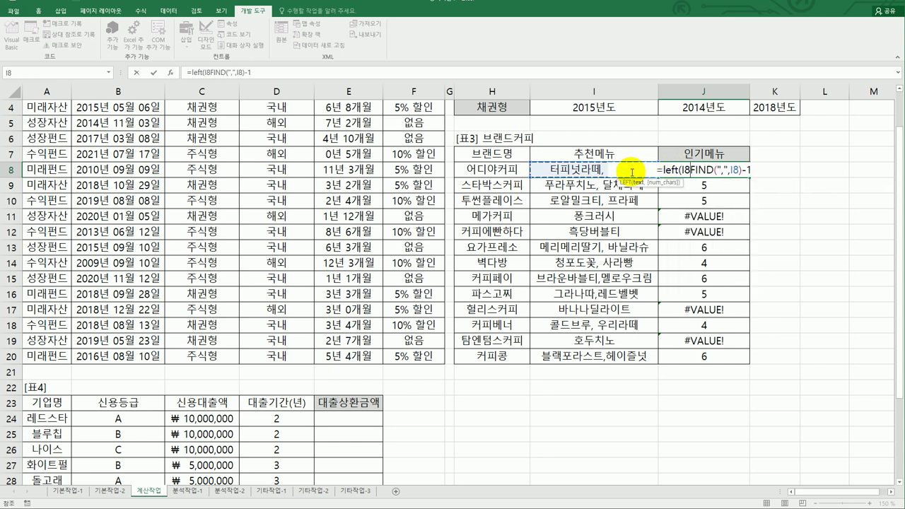
type(",I8")
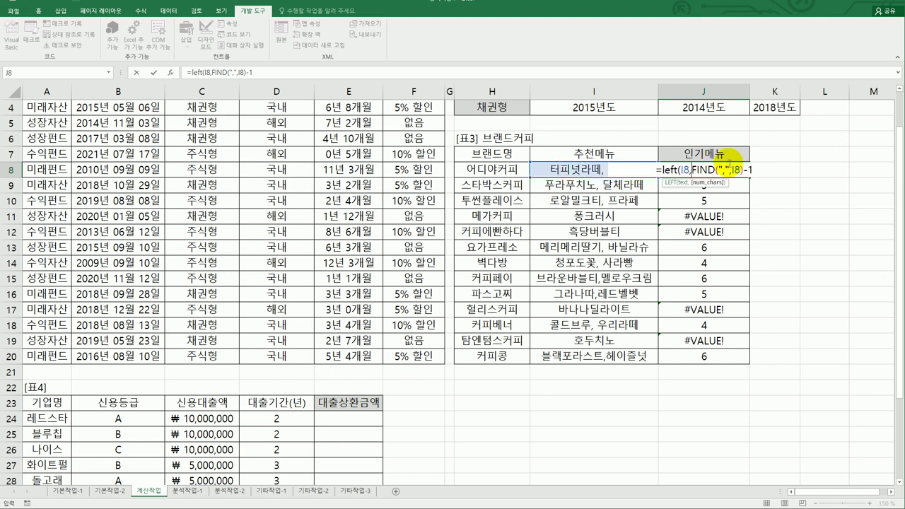
type(")")
key("Return")
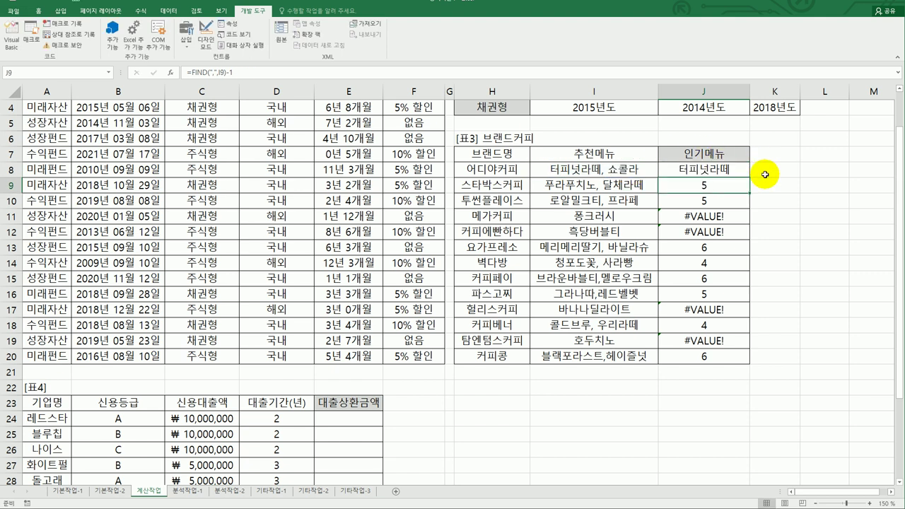
left_click(742, 176)
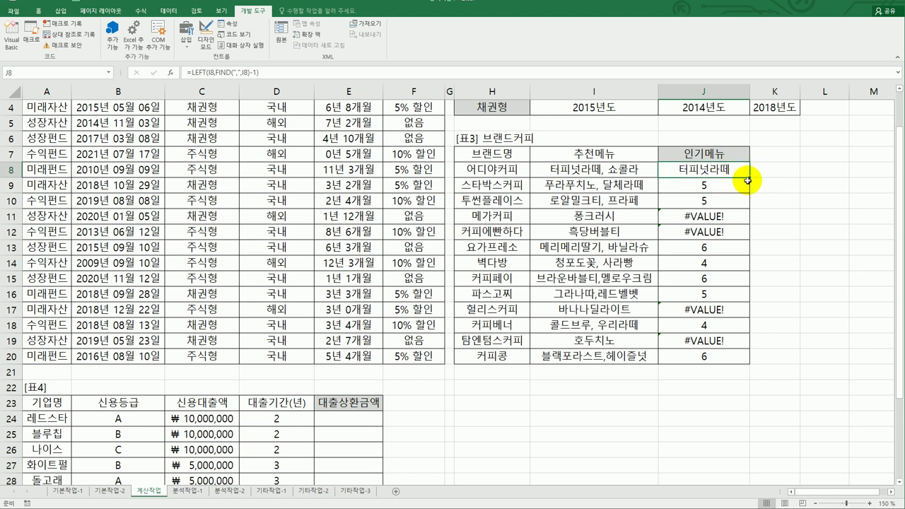
left_click_drag(748, 177, 736, 369)
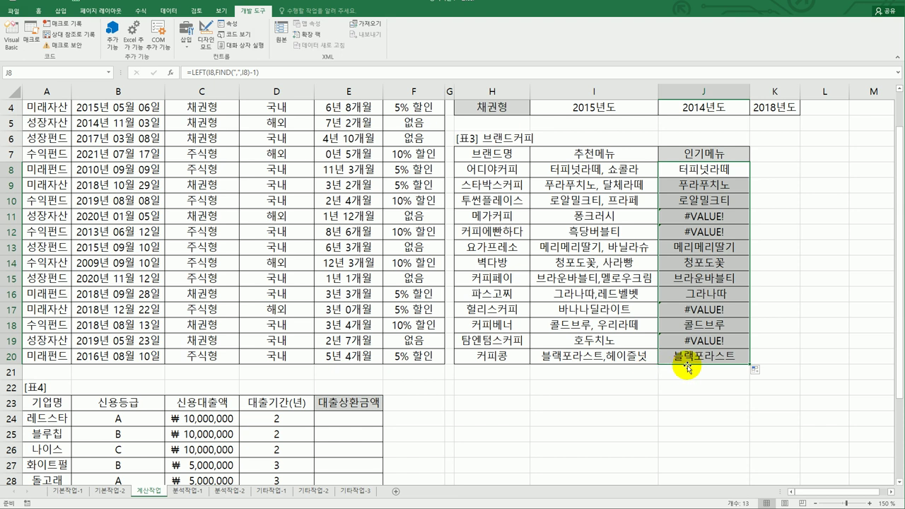
Step: Wrap the J8 formula as =IFERROR(LEFT(I8,FIND(",",I8)-1),I8) and fill it down to J20
left_click(700, 170)
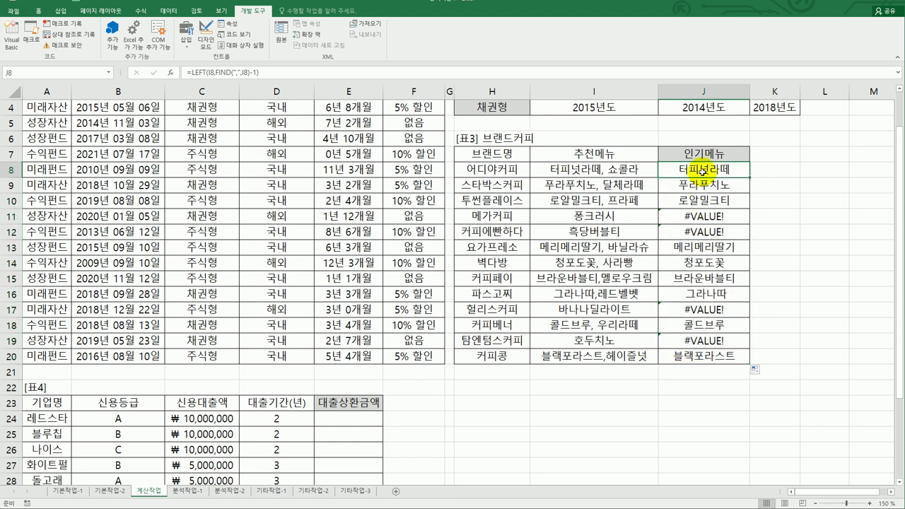
double_click(702, 170)
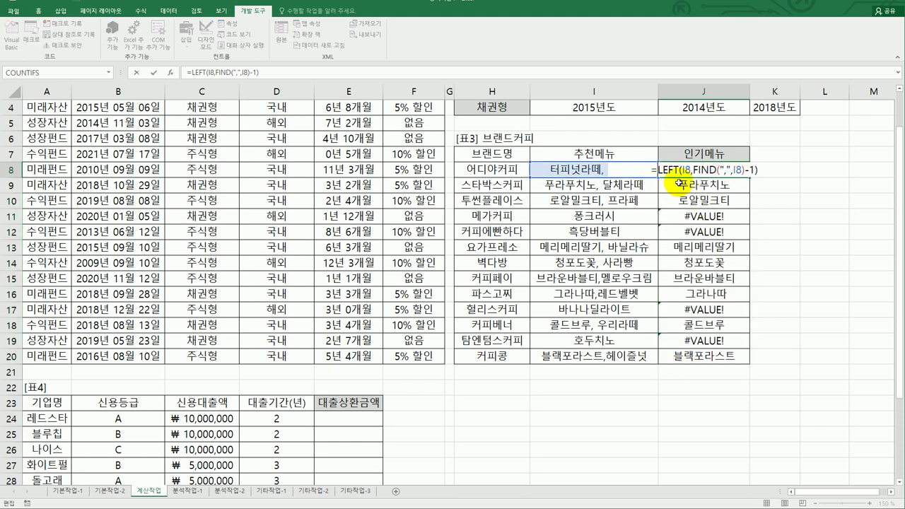
type("if")
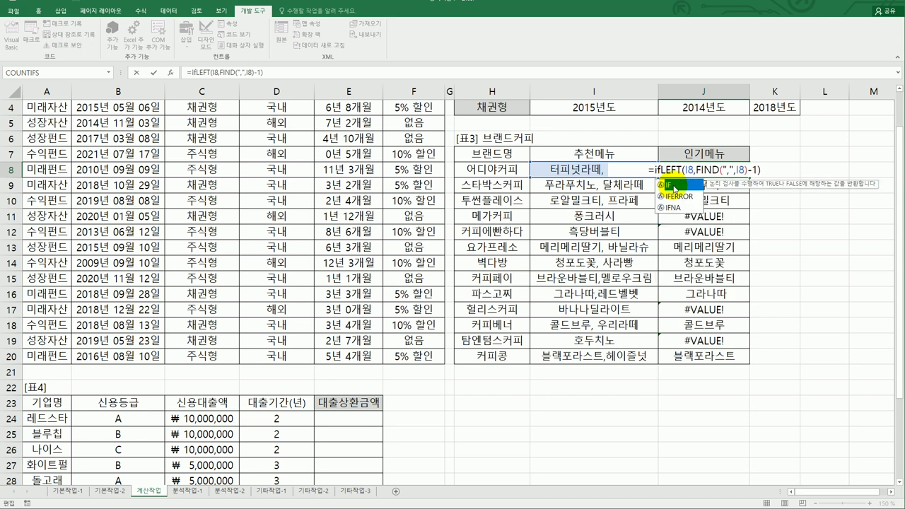
double_click(675, 193)
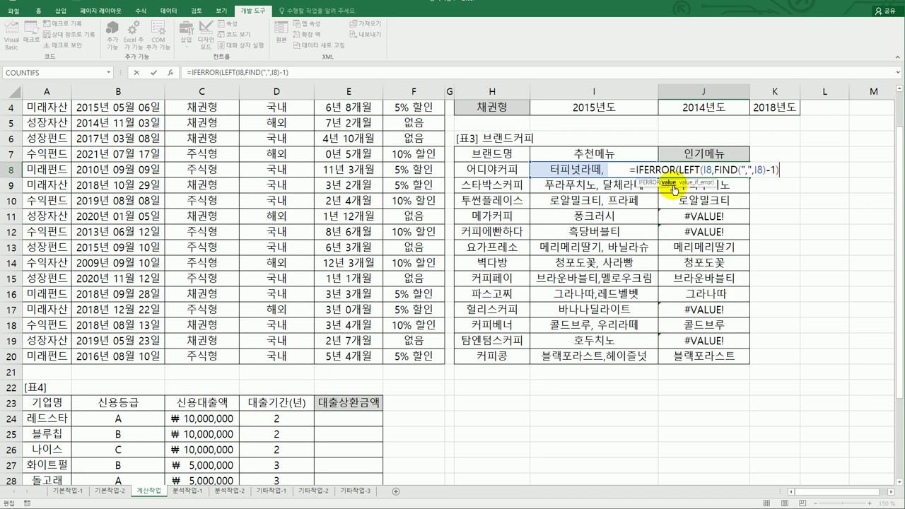
type(",")
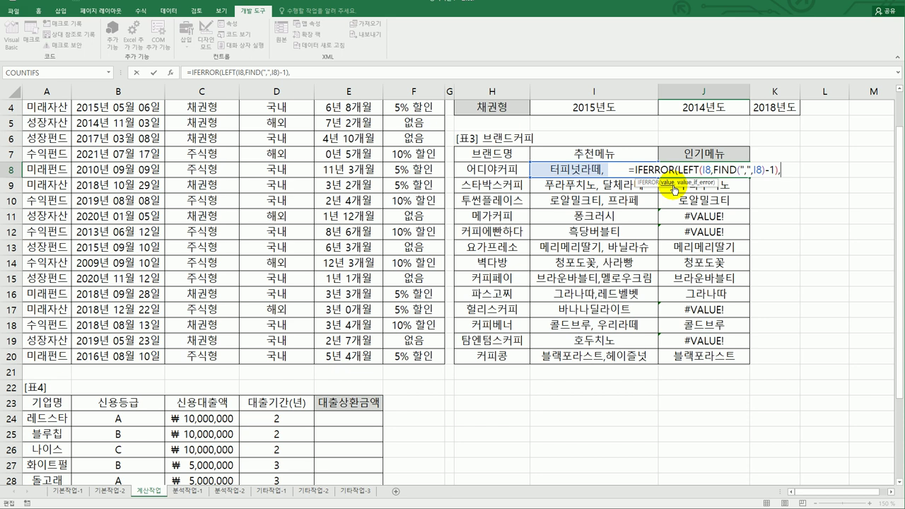
left_click(567, 170)
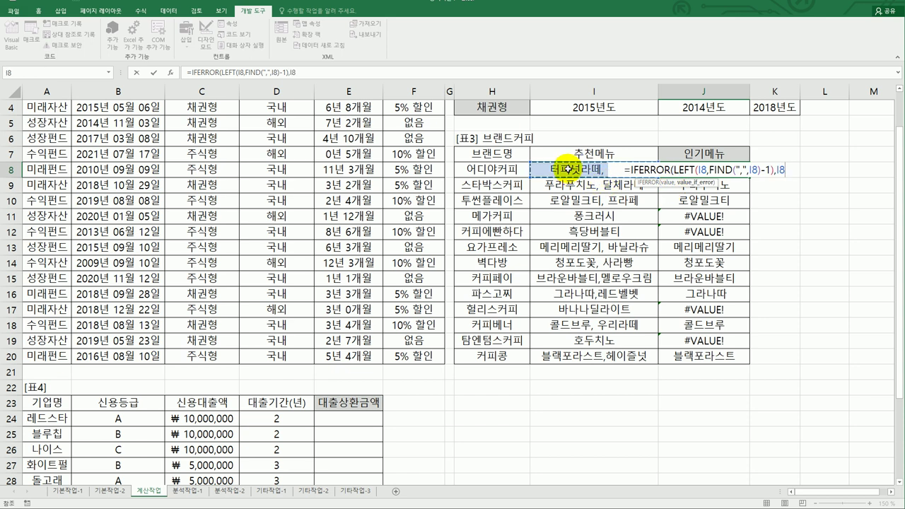
type(")")
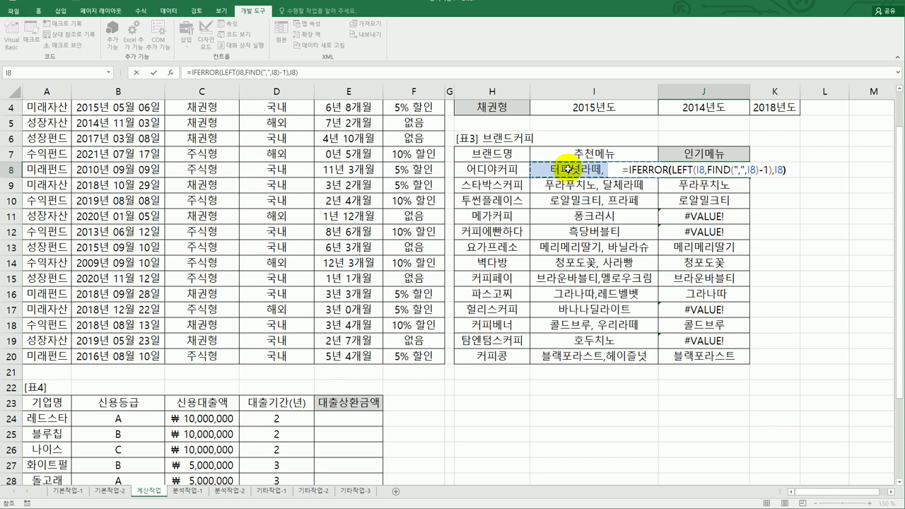
key("Return")
left_click(732, 169)
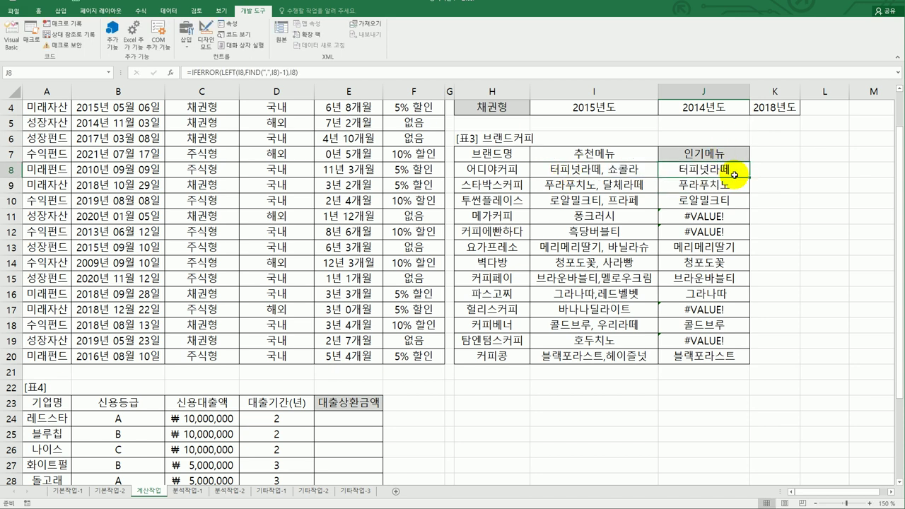
left_click_drag(751, 193, 731, 362)
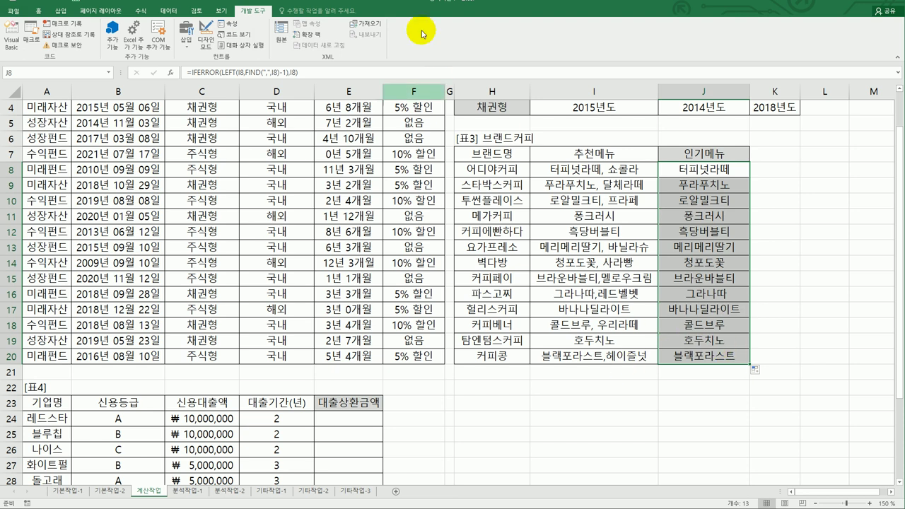
Step: Read exam task 5 on 대출상환금액 in the exam document and select E24 in [표4] of the 계산작업 sheet
key("alt+Tab")
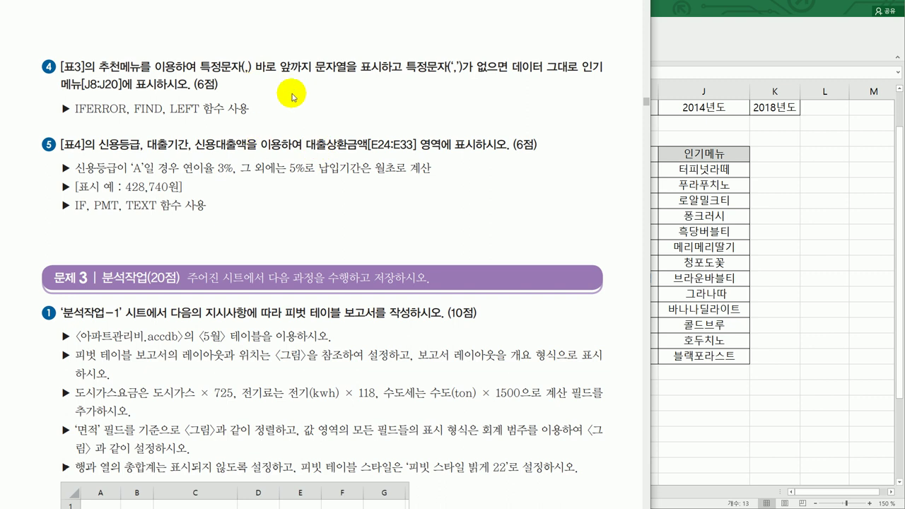
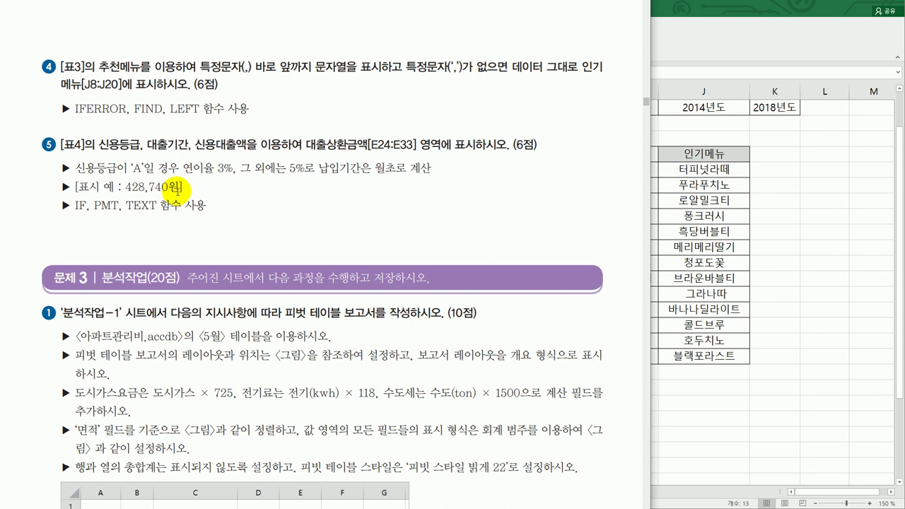
left_click(686, 323)
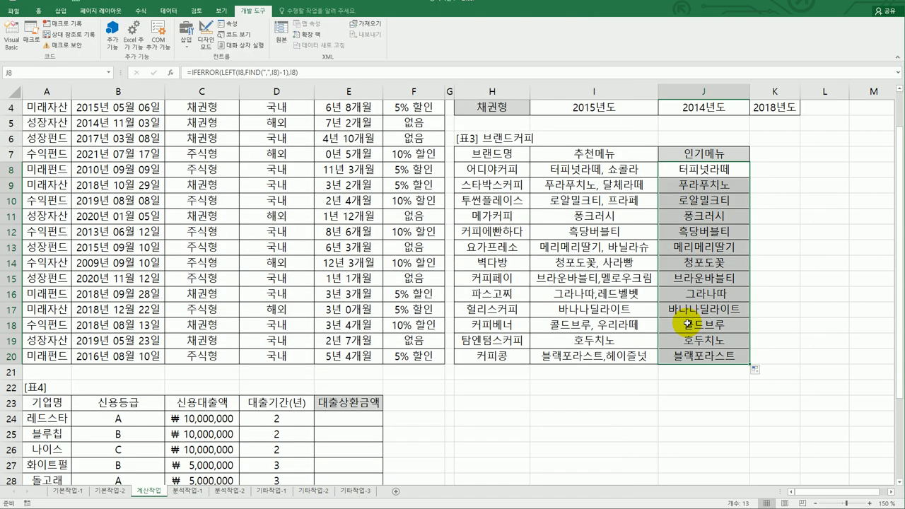
scroll(509, 367, "down", 4)
left_click(358, 280)
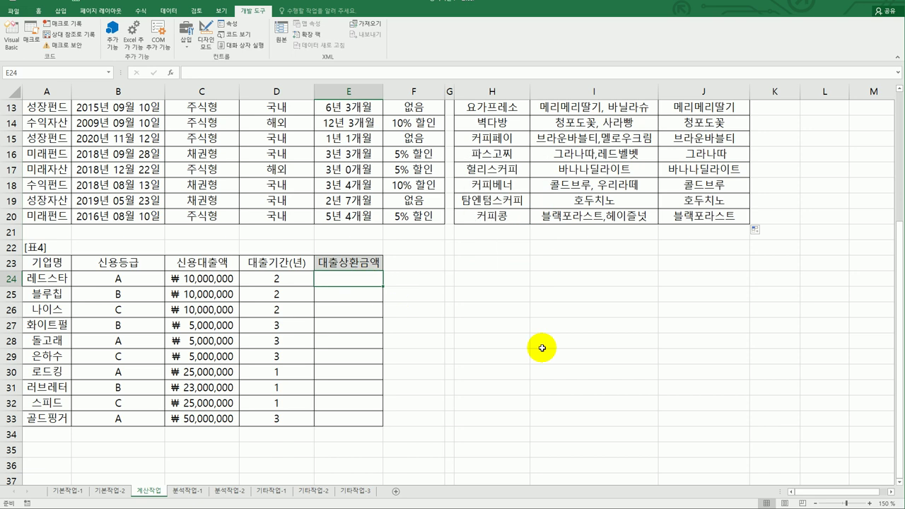
scroll(542, 348, "down", 1)
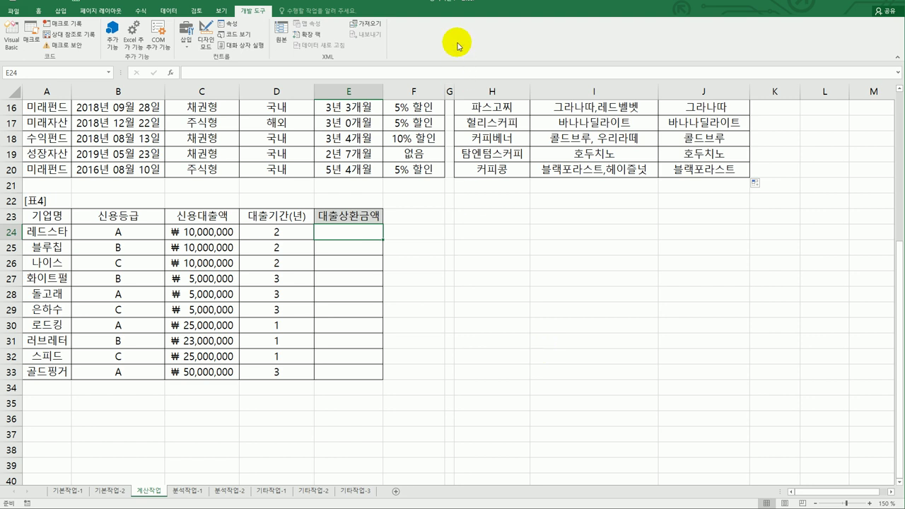
key("alt+Tab")
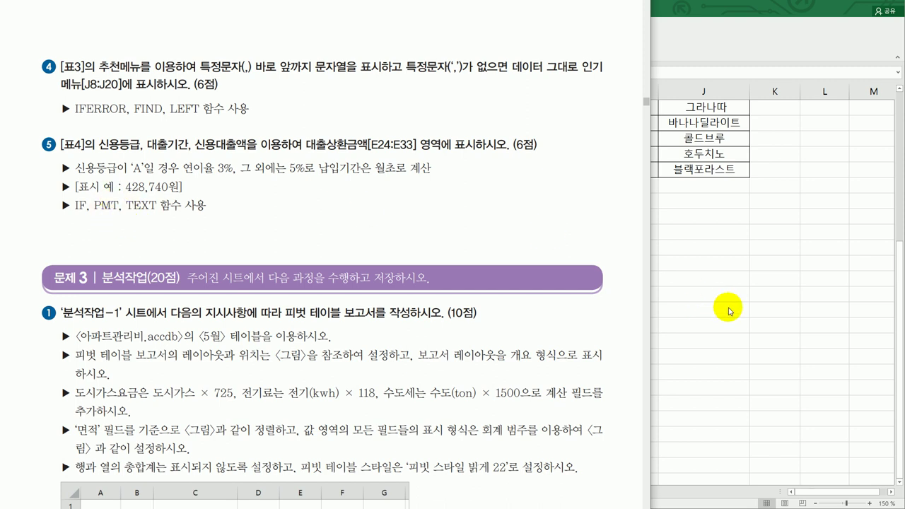
key("alt+Tab")
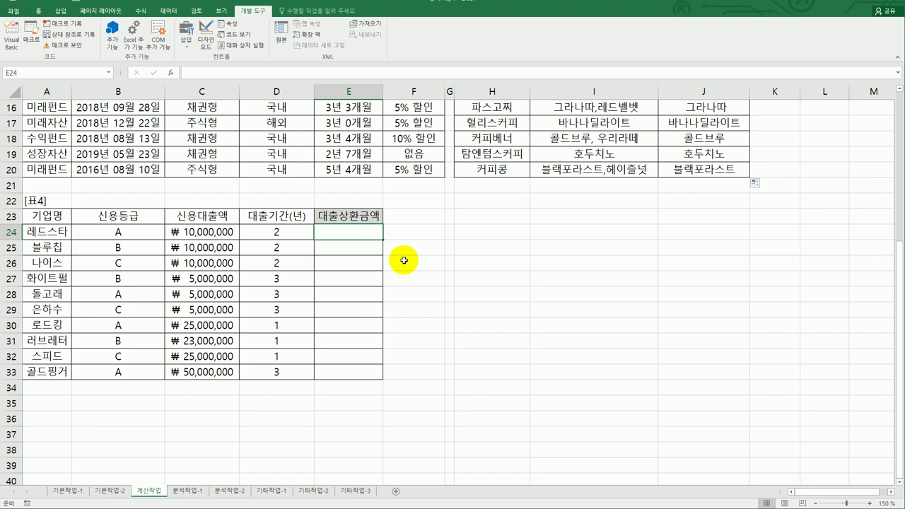
Step: Start a PMT formula in E24 with the rate 3%/12 and the number of periods D24*12
type("=pmt(")
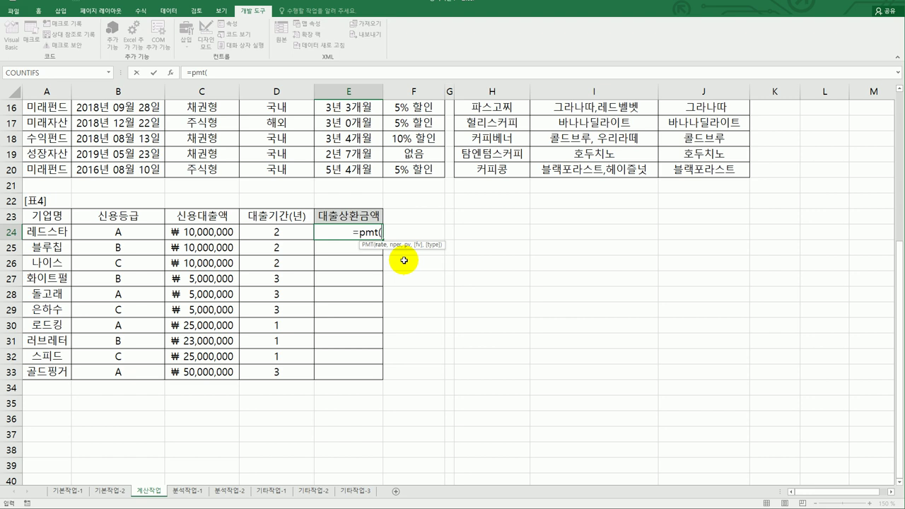
type("3%")
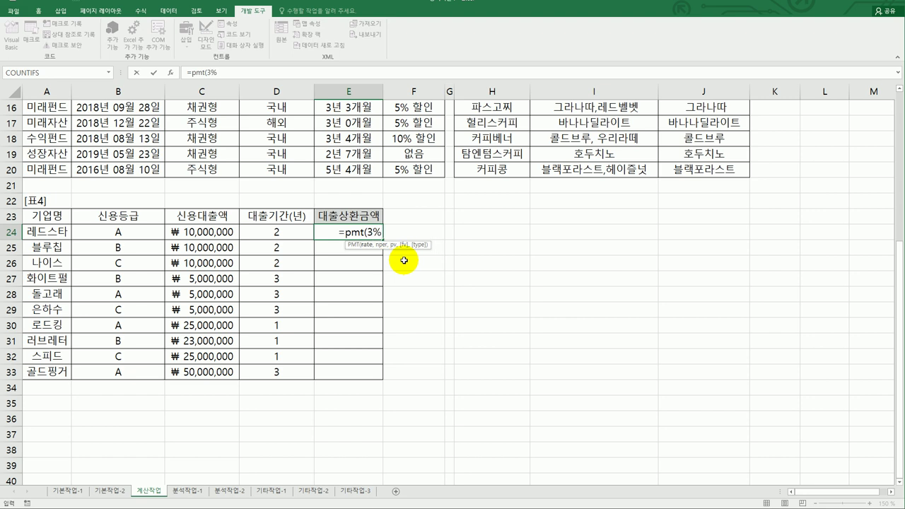
type("/")
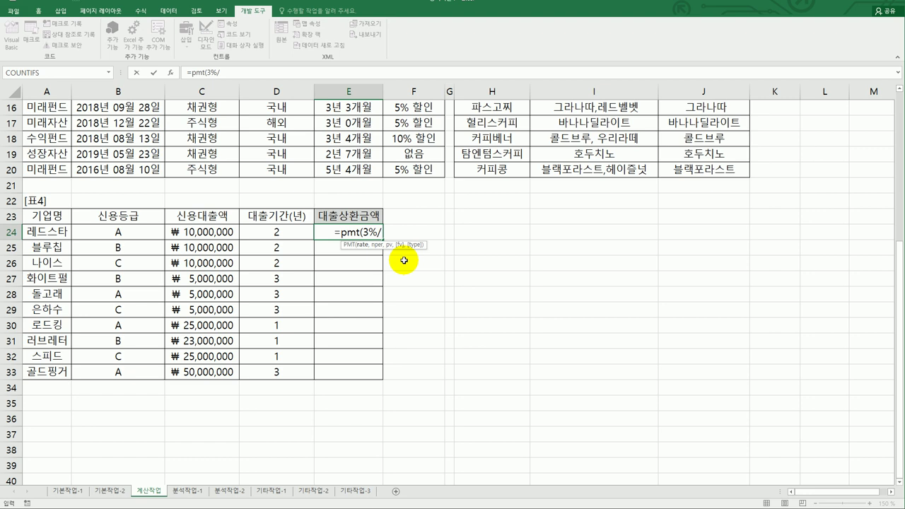
type("12,")
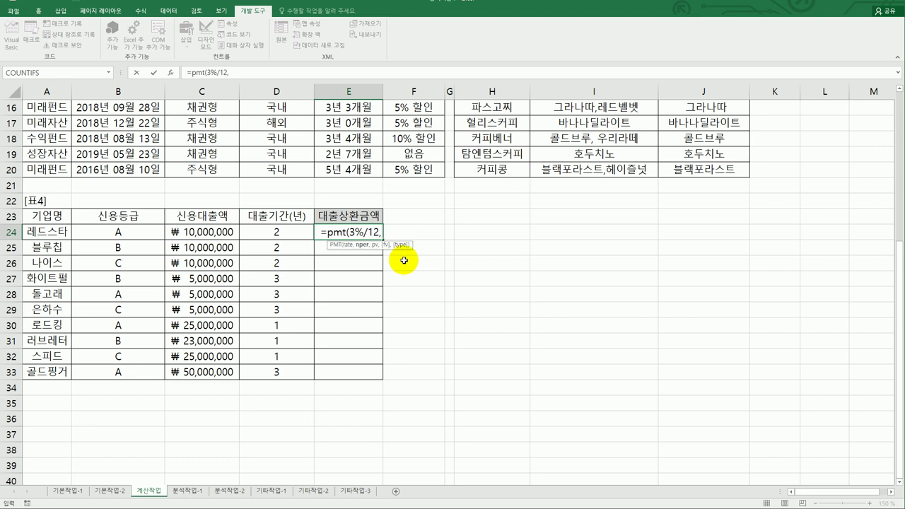
left_click(286, 232)
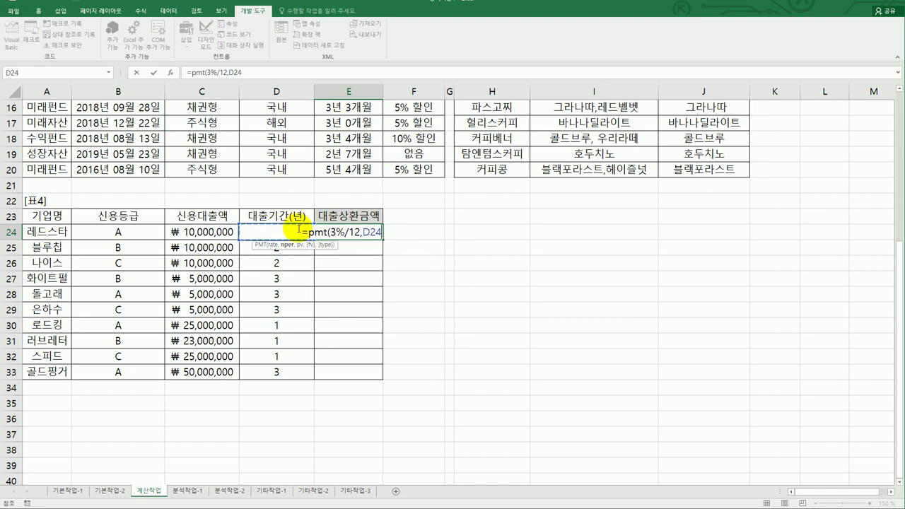
type("*12")
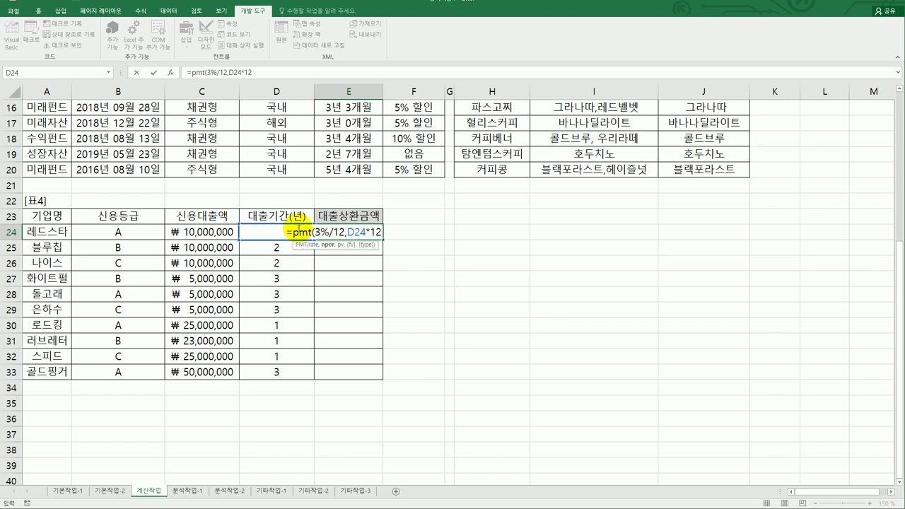
Step: Add -C24 as the present value in the E24 PMT formula and leave the future value argument empty
type(",")
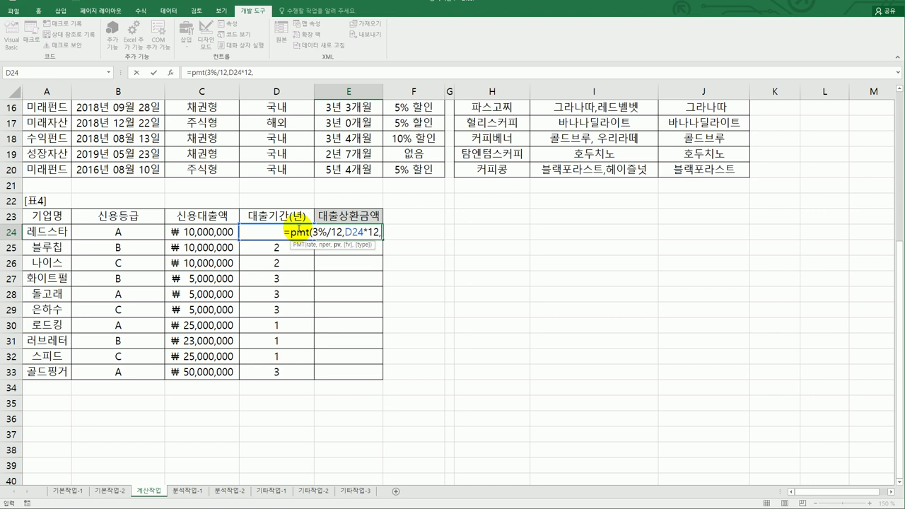
type("-")
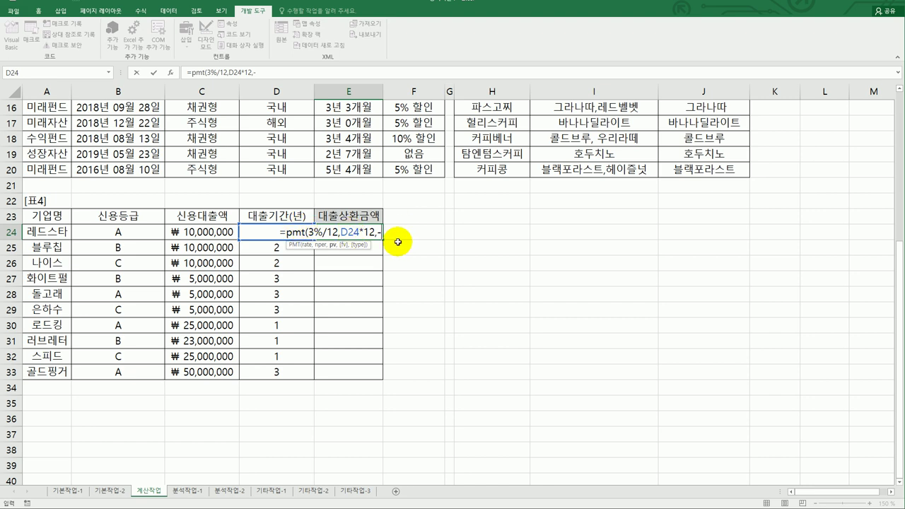
left_click(203, 235)
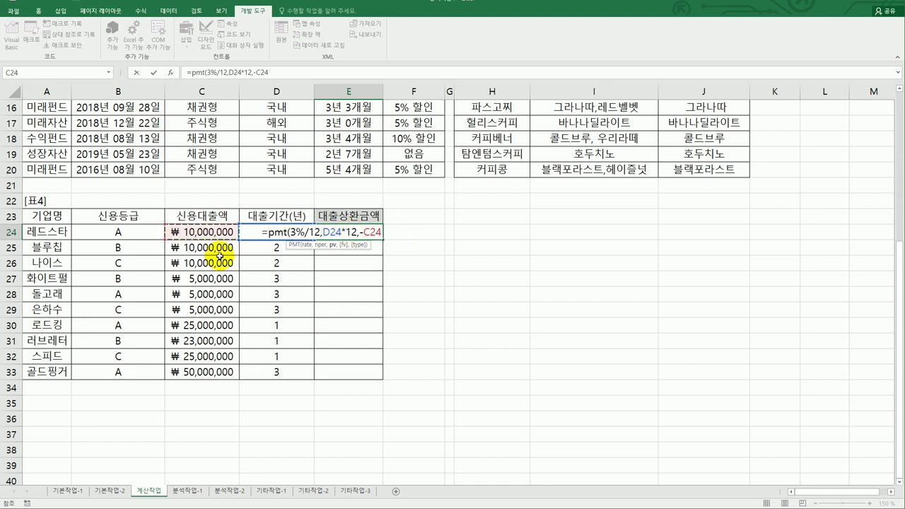
type(",")
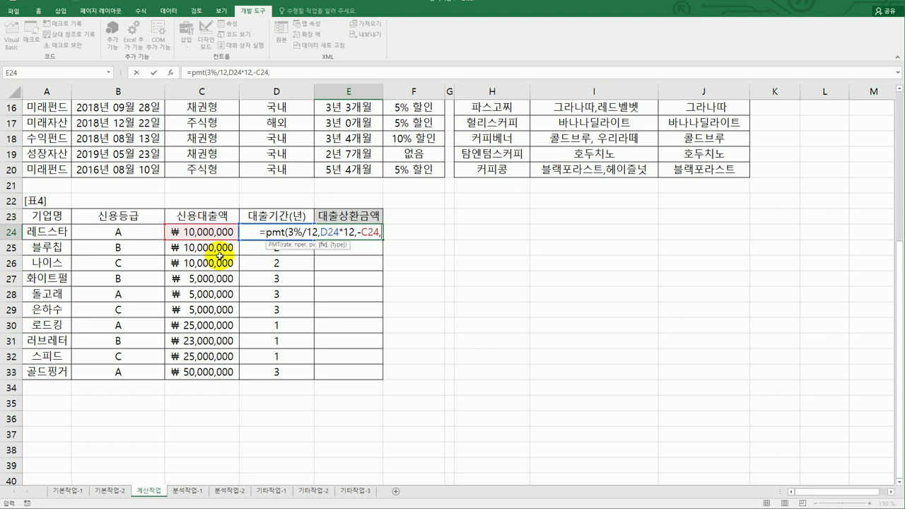
type(",")
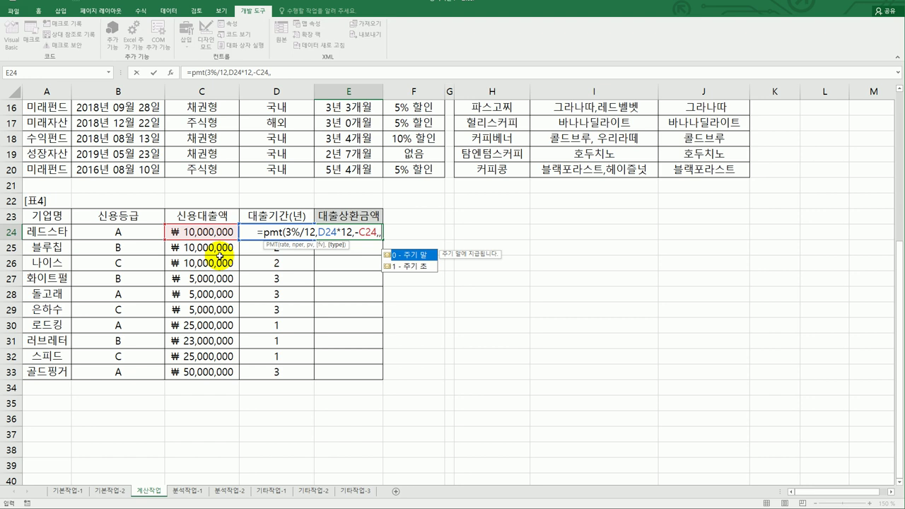
Step: Check the payment timing in exam task 5, set the PMT type to 1 and enter =PMT(3%/12,D24*12,-C24,,1) in E24
key("alt+Tab")
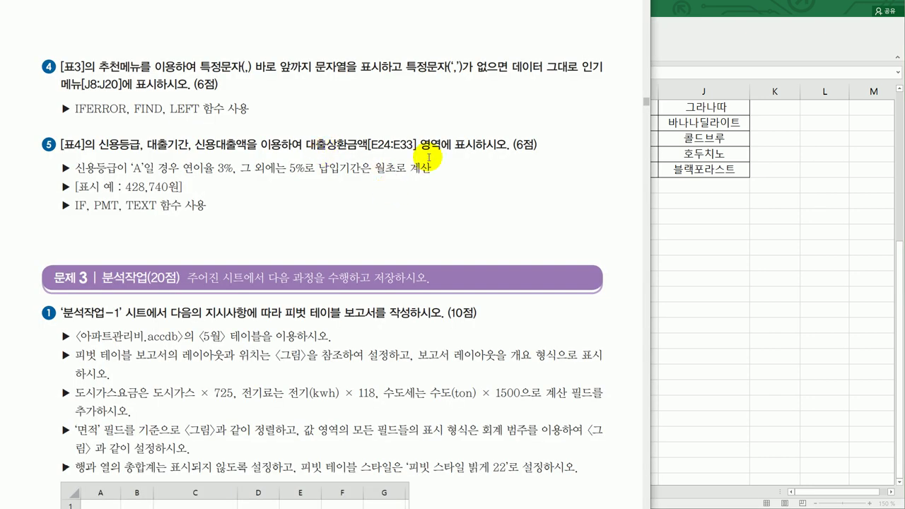
left_click(697, 34)
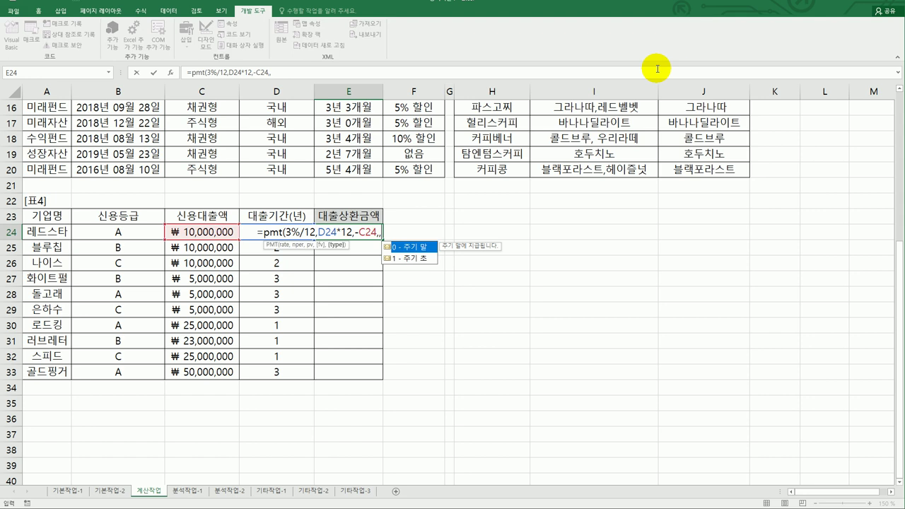
double_click(417, 259)
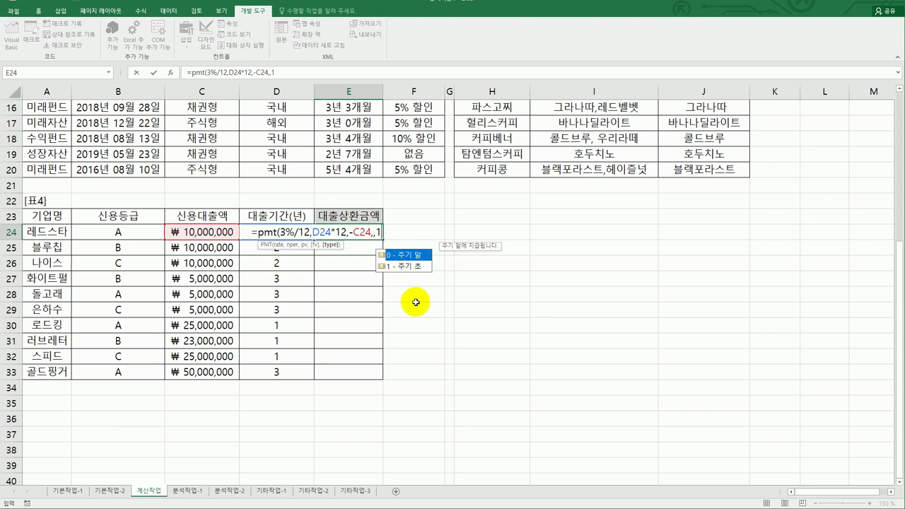
type(")")
key("ctrl+Return")
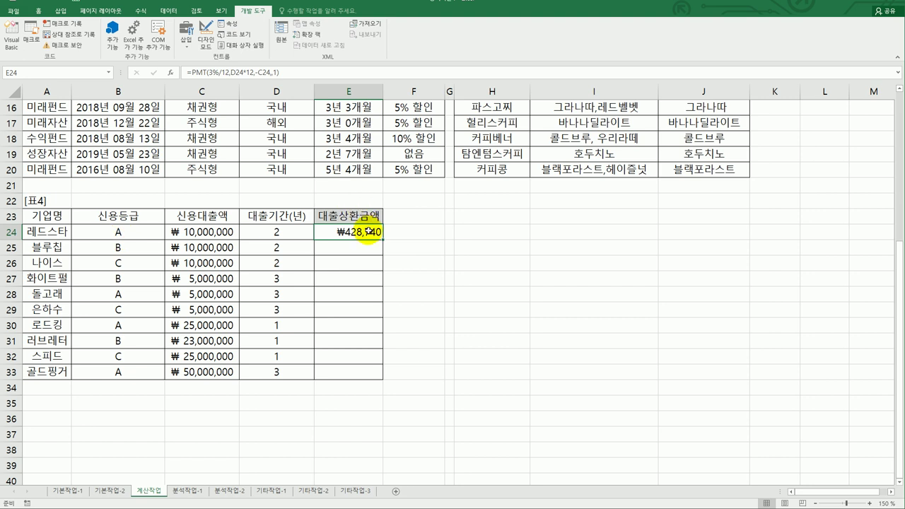
Step: Replace the 3% rate in the E24 PMT formula with IF(B24="A",3%,5%), keeping the division by 12
double_click(368, 231)
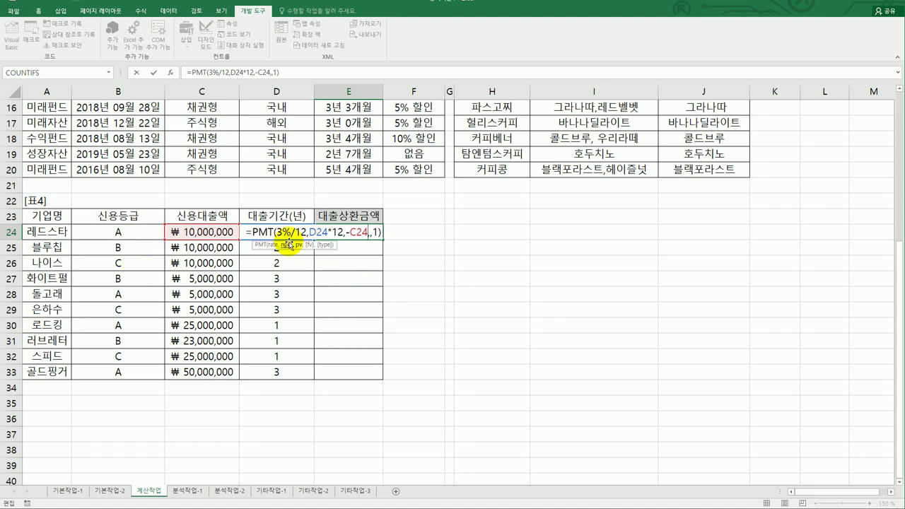
left_click_drag(292, 232, 275, 232)
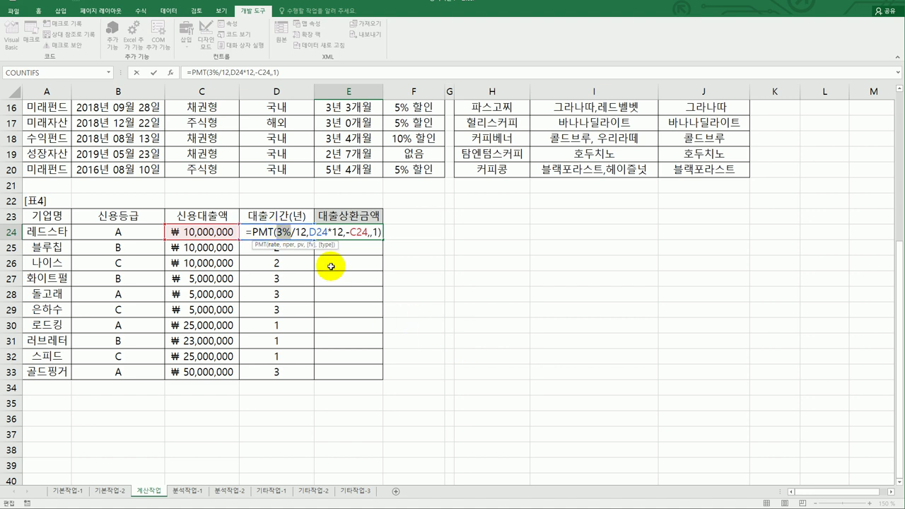
left_click(277, 233)
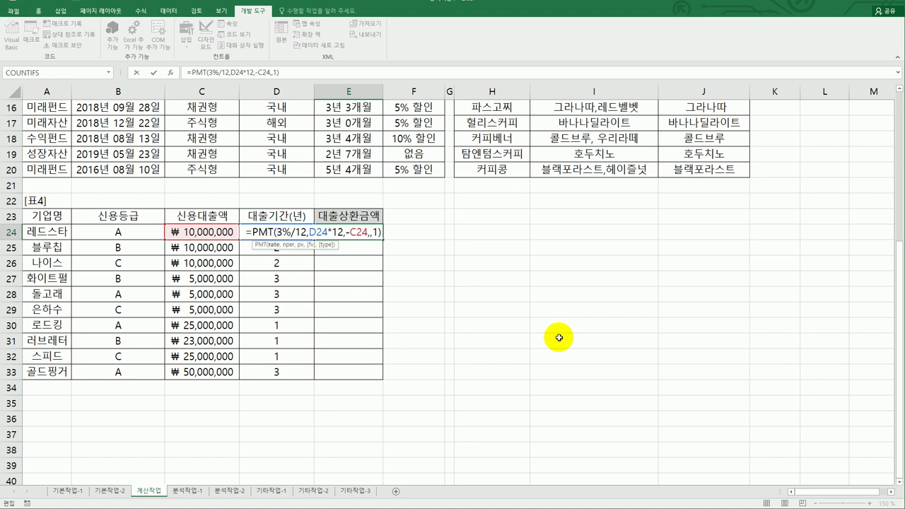
type("if(")
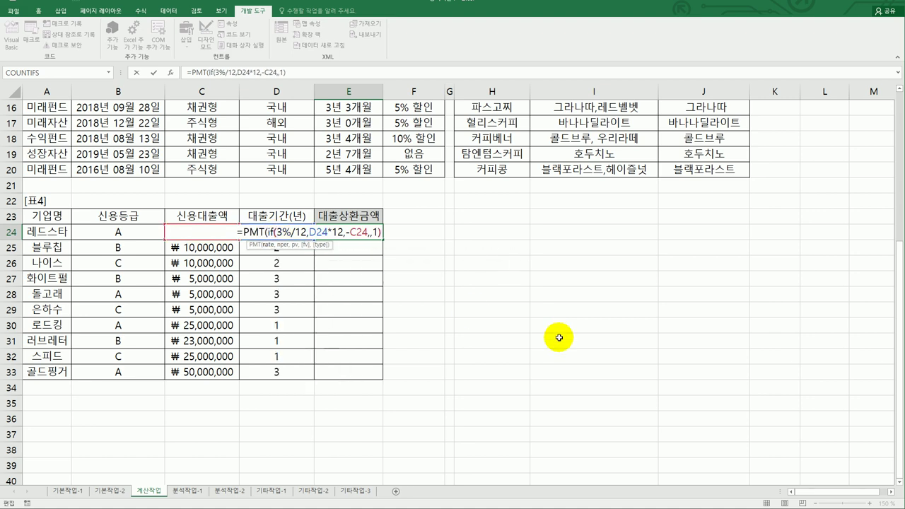
left_click(143, 231)
type("=\"")
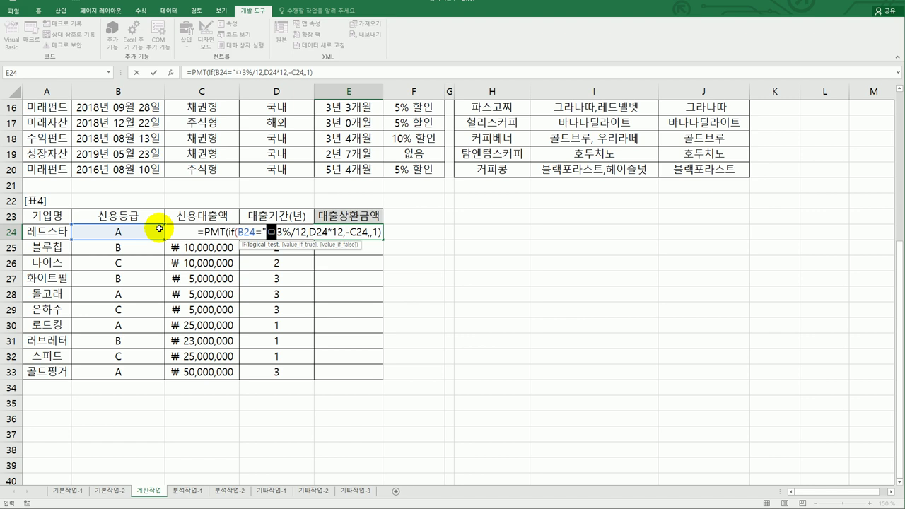
type("A\",")
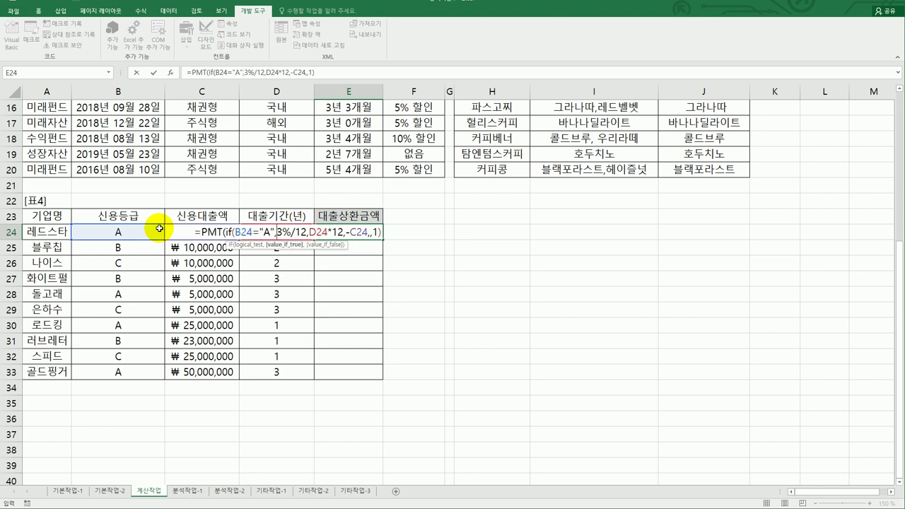
left_click(283, 232)
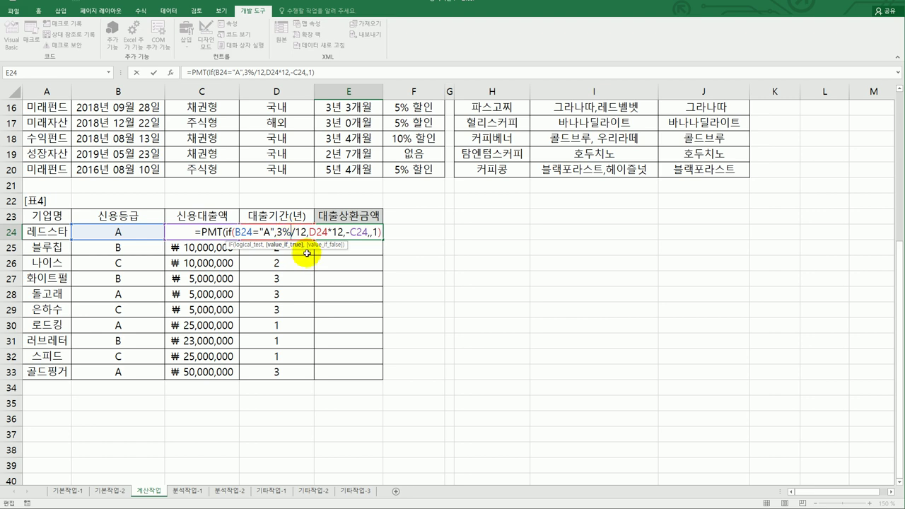
type(",5%")
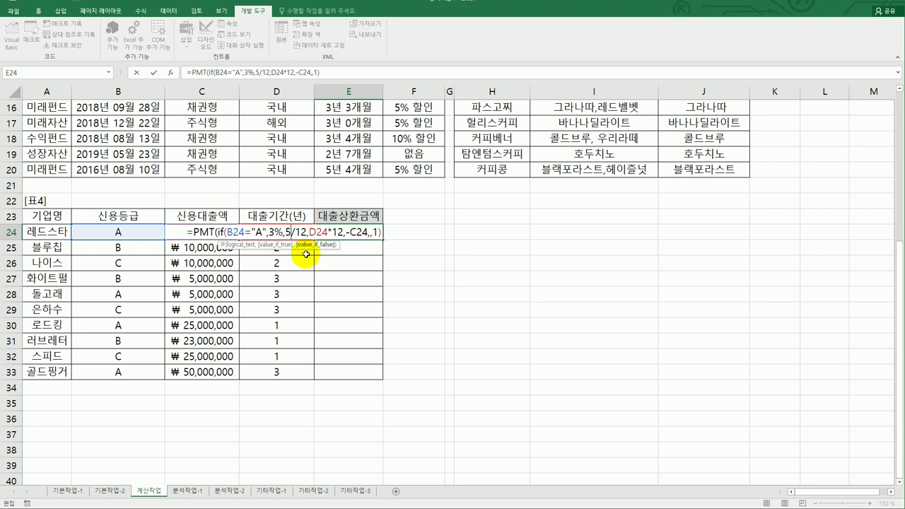
type(")")
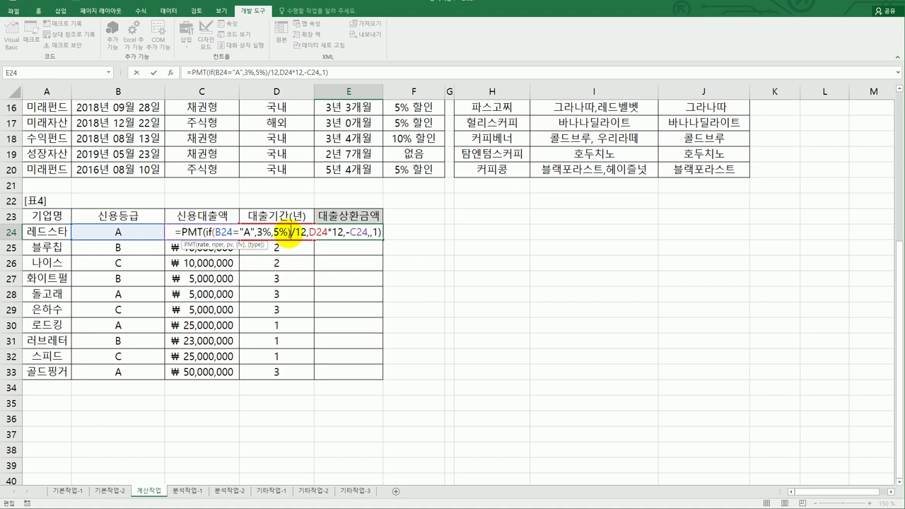
Step: Set the IF part of the E24 formula apart with spaces and fill the formula down to E33
left_click(292, 233)
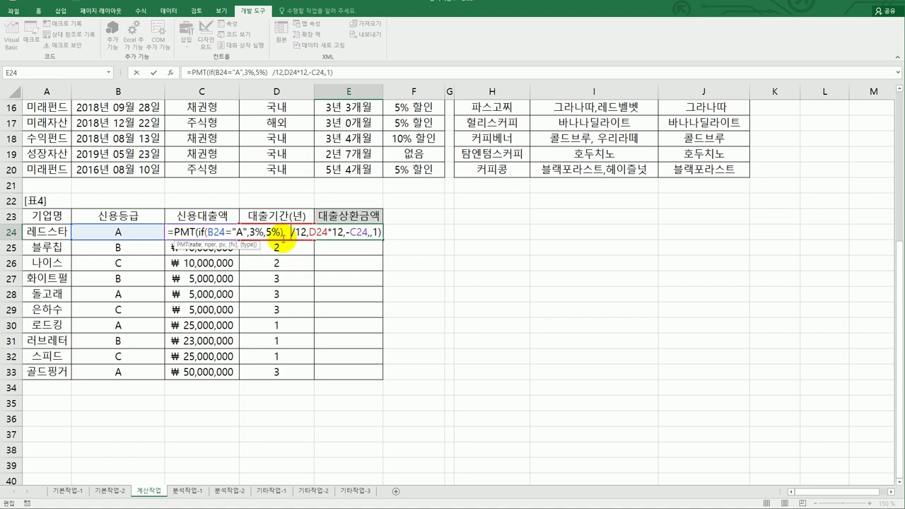
left_click(201, 232)
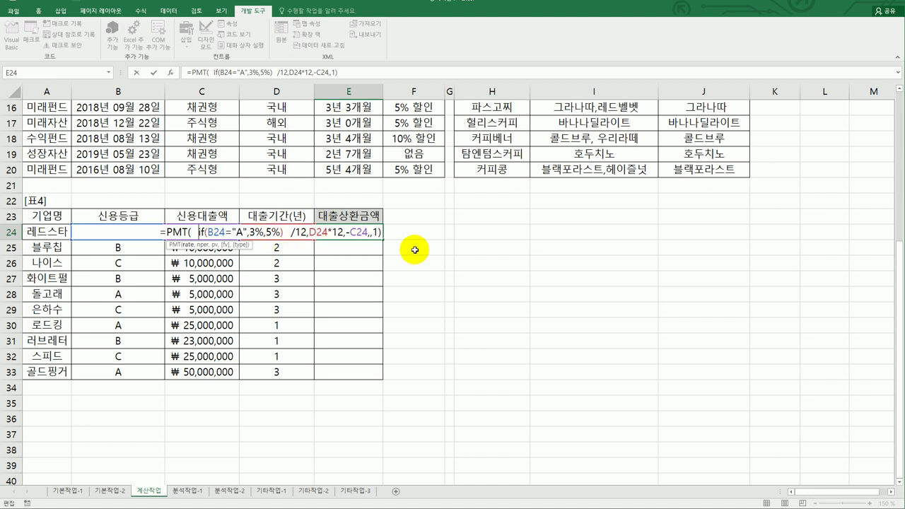
key("ctrl+Return")
left_click_drag(382, 241, 386, 374)
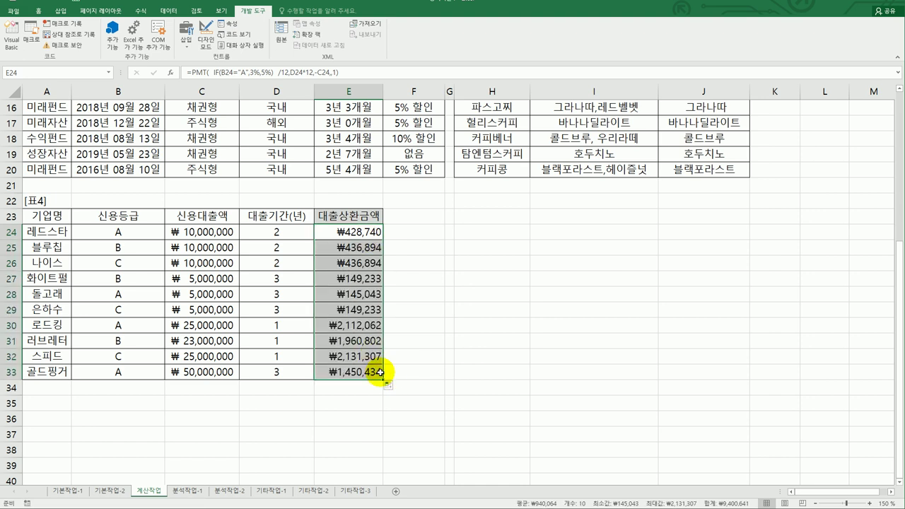
Step: Check the display example in exam task 5 and wrap the PMT formula in E24 in a TEXT function
key("alt+Tab")
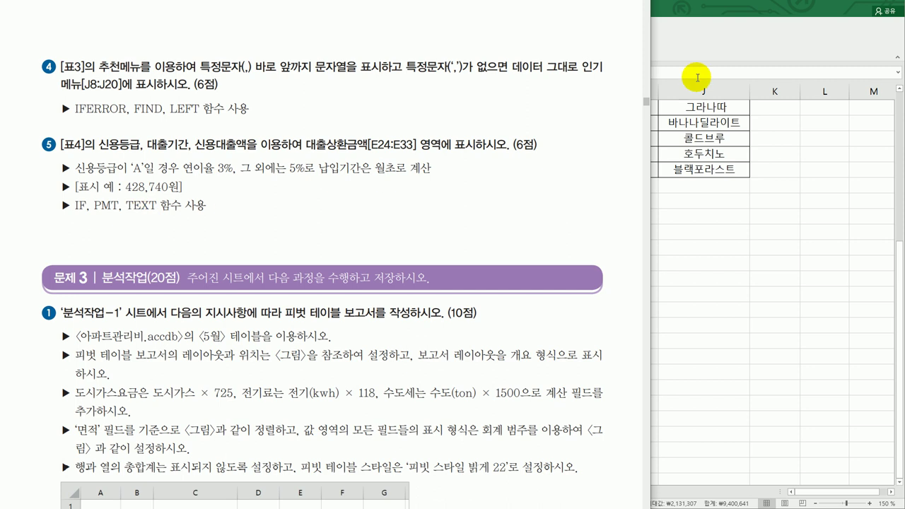
left_click(714, 9)
double_click(343, 230)
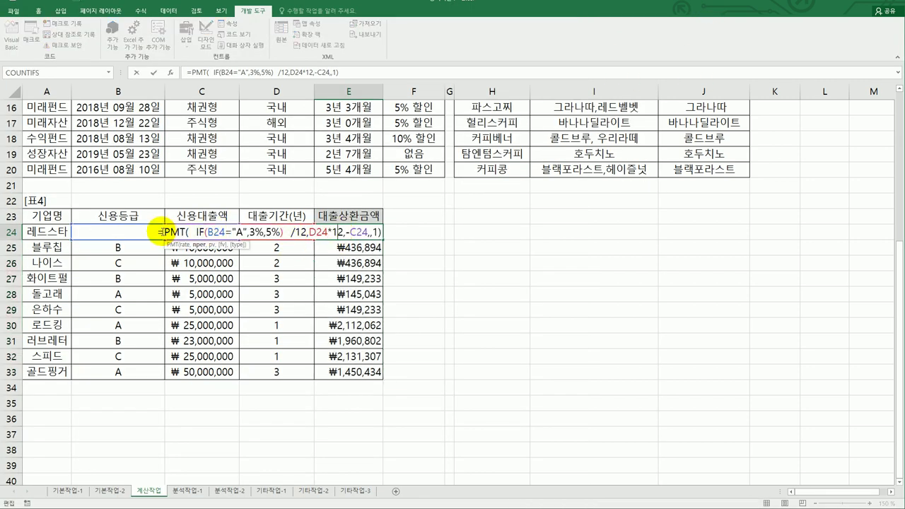
type("tex")
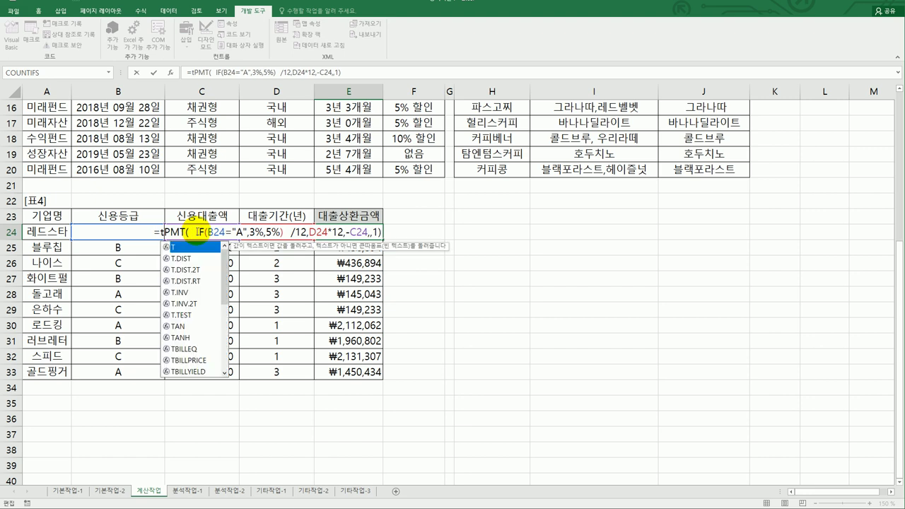
key("Tab")
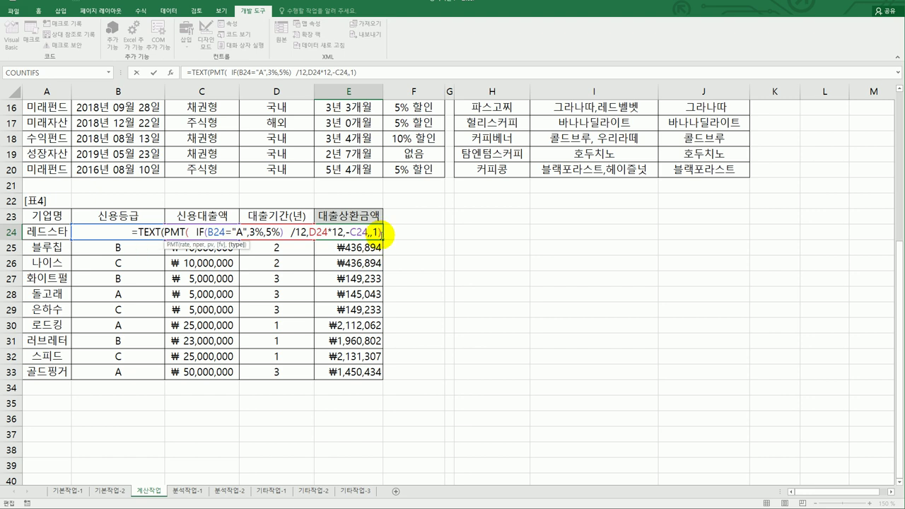
Step: Complete the TEXT function in E24 with the format "#,##0원" and fill the formula down to E33
type(",")
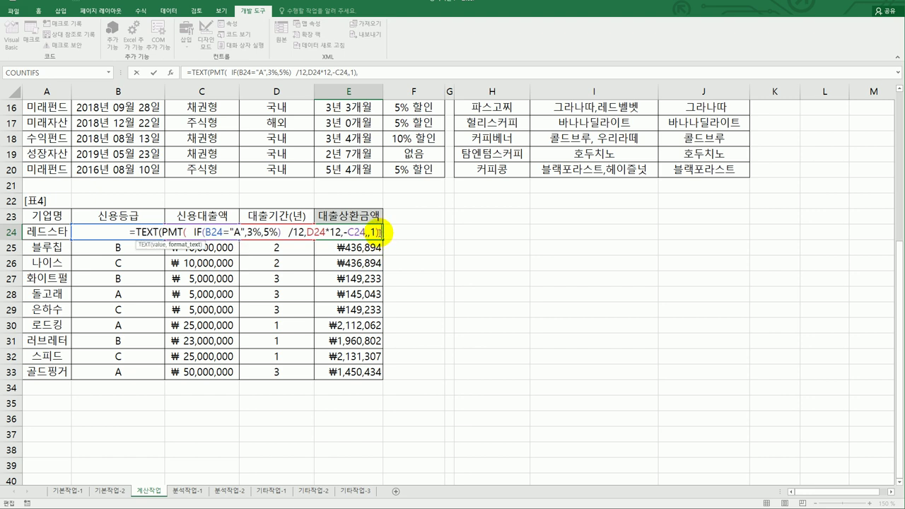
type("\"#,##")
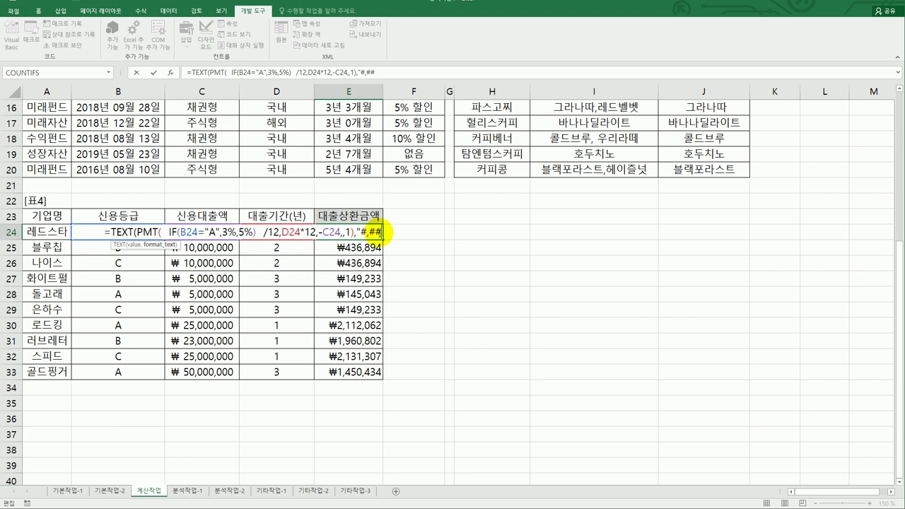
type("0")
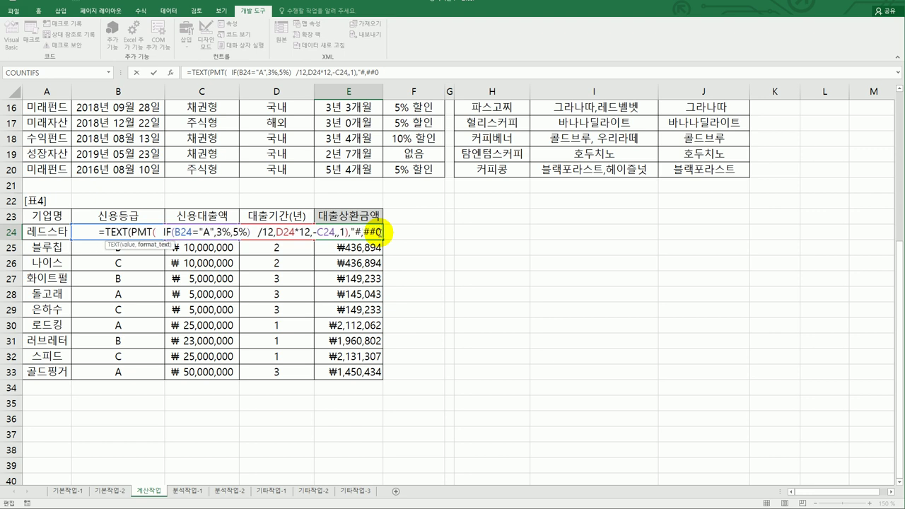
type("원\"")
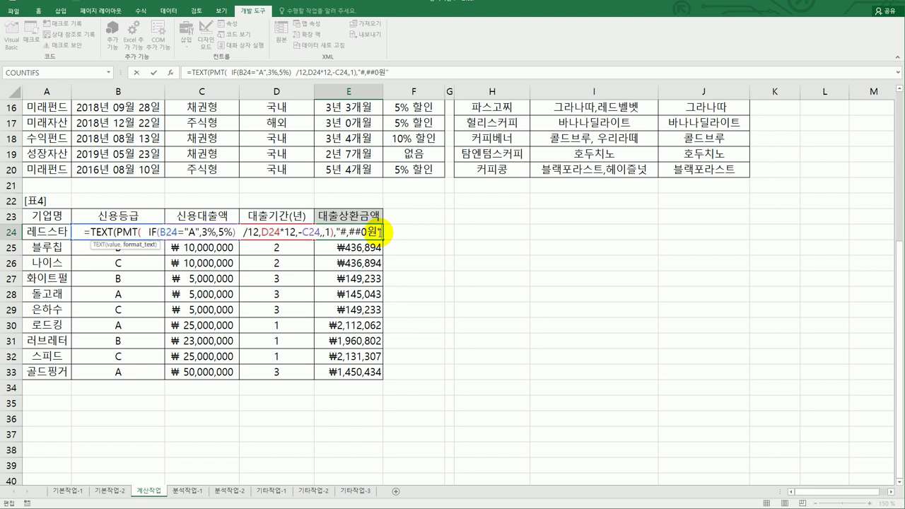
type(")")
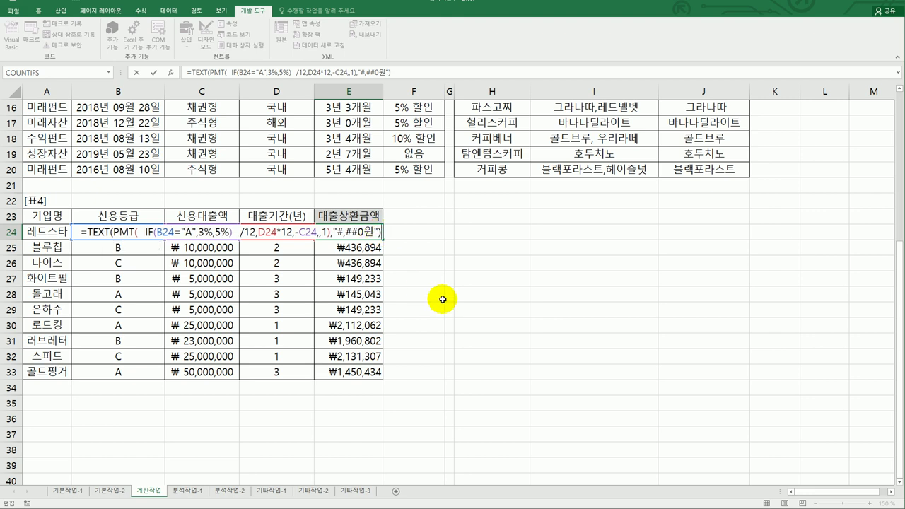
key("Return")
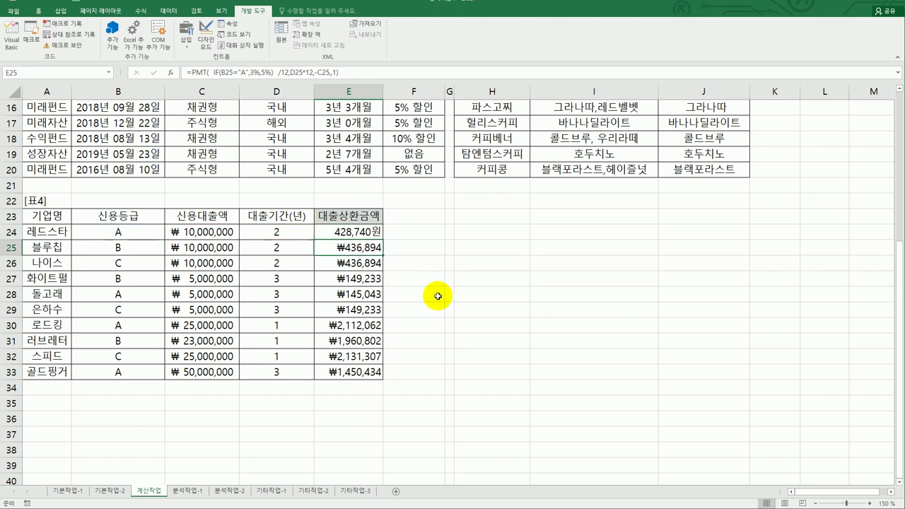
left_click(380, 237)
left_click_drag(382, 240, 375, 381)
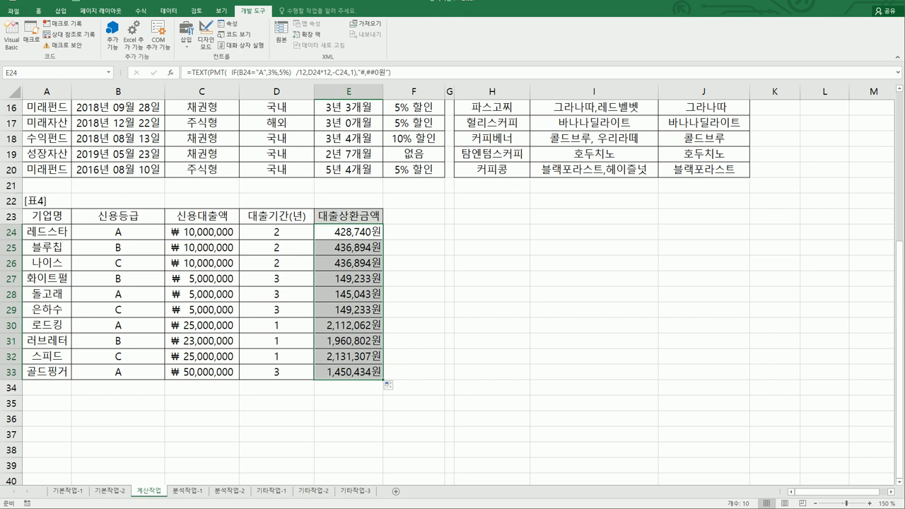
Step: Read the pivot table instructions of 문제 3 and select cell B5 on the 분석작업-1 sheet
key("alt+Tab")
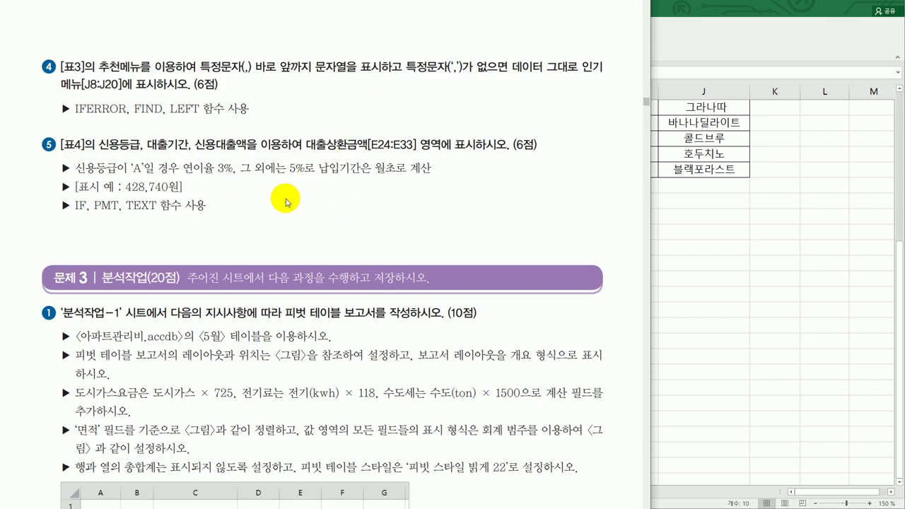
scroll(286, 202, "down", 5)
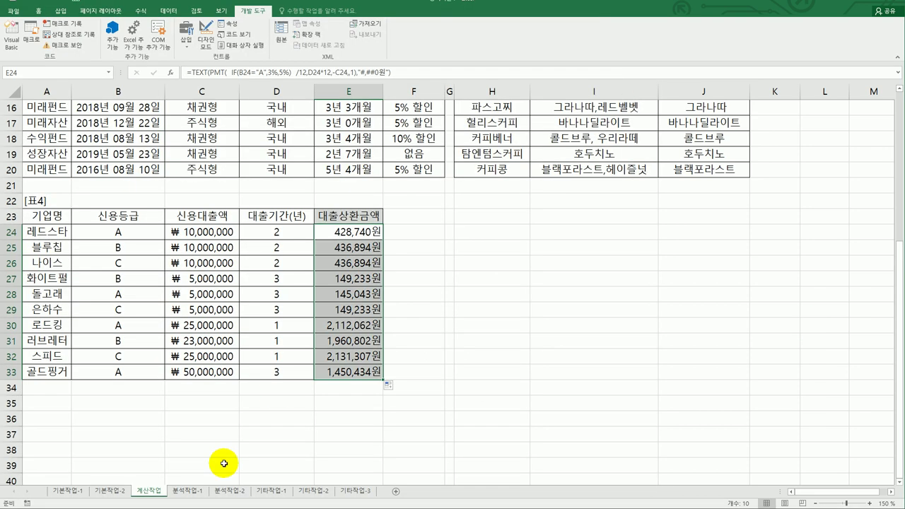
left_click(189, 490)
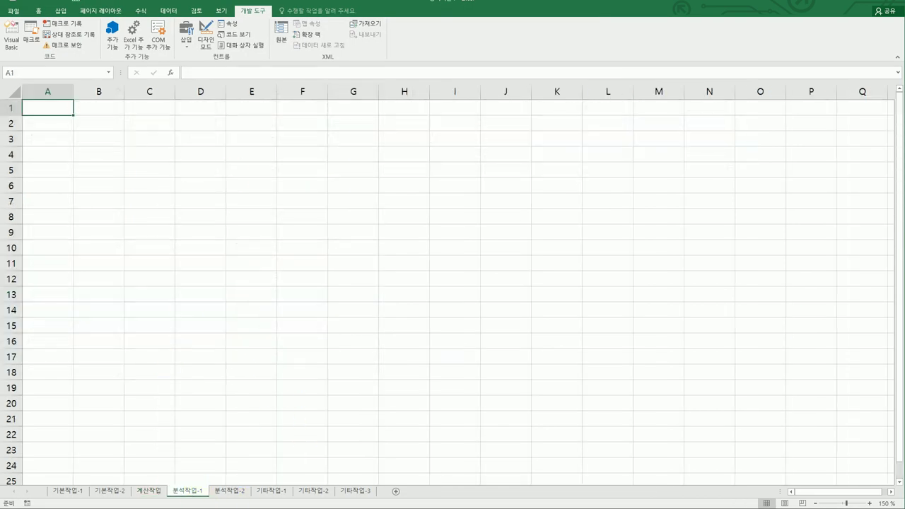
key("alt+Tab")
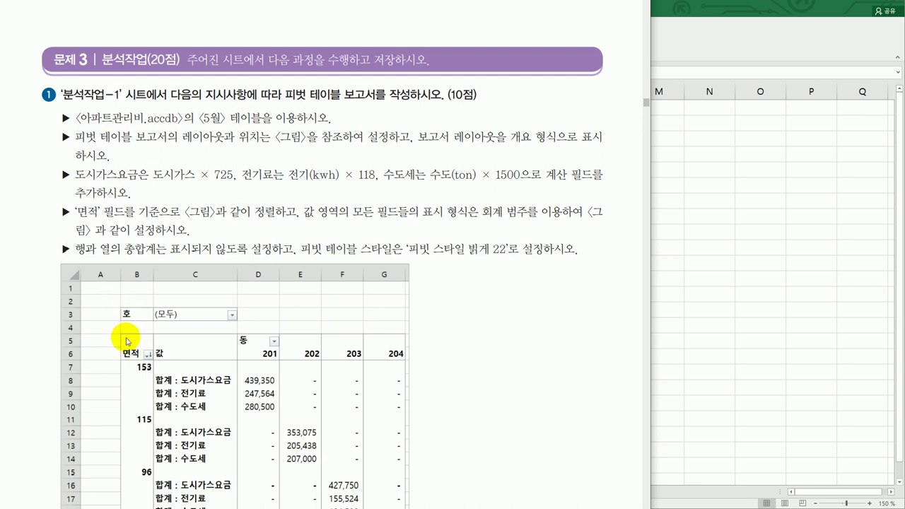
left_click(697, 204)
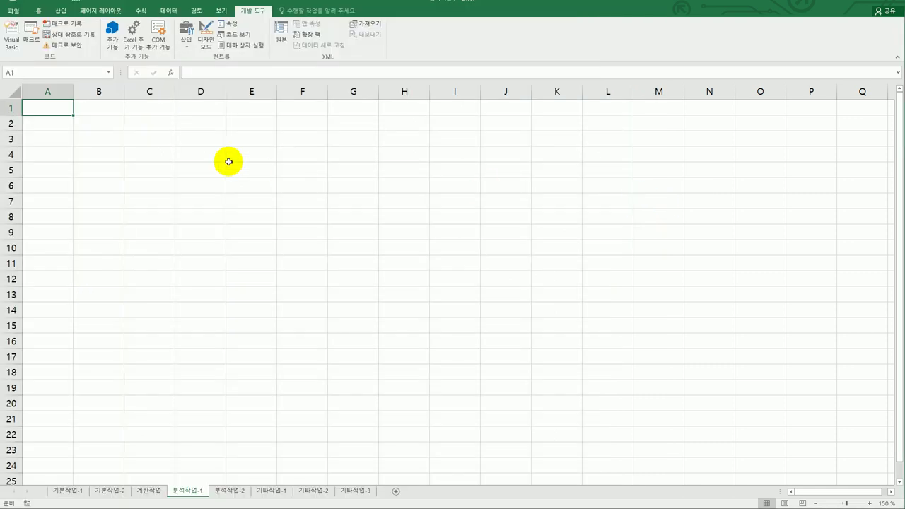
left_click(95, 173)
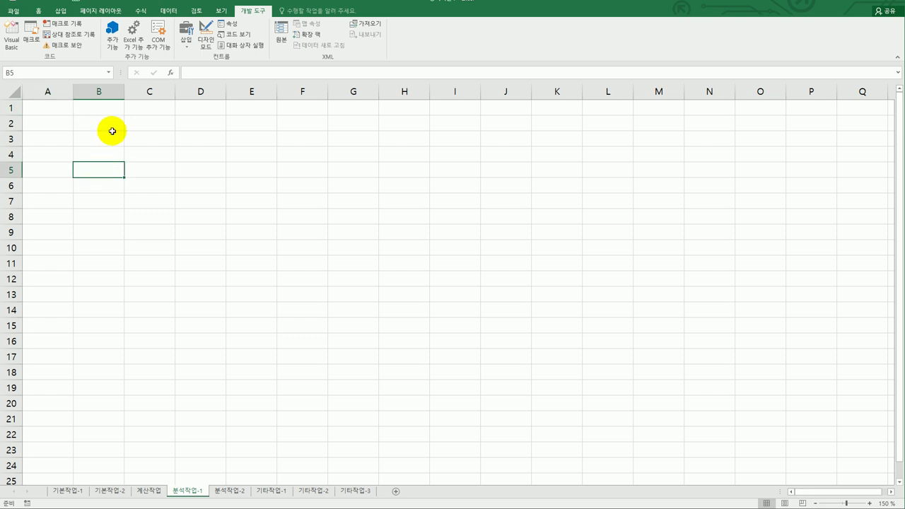
Step: Start a Microsoft Query import from an MS Access Database and choose 아파트관리비.accdb as the source
left_click(170, 13)
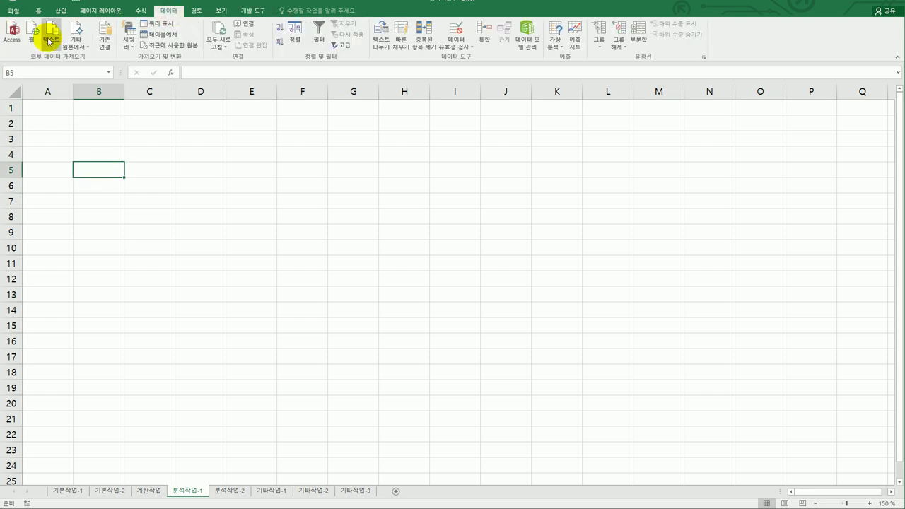
left_click(76, 42)
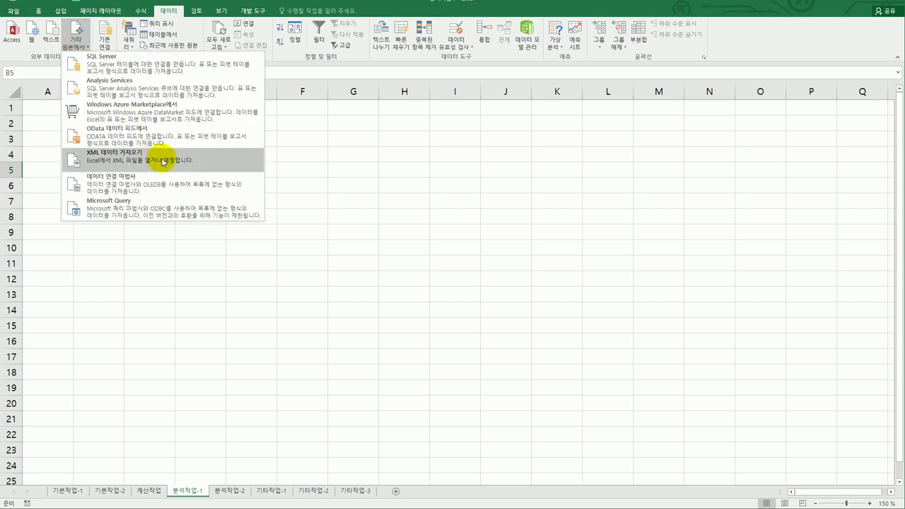
left_click(170, 206)
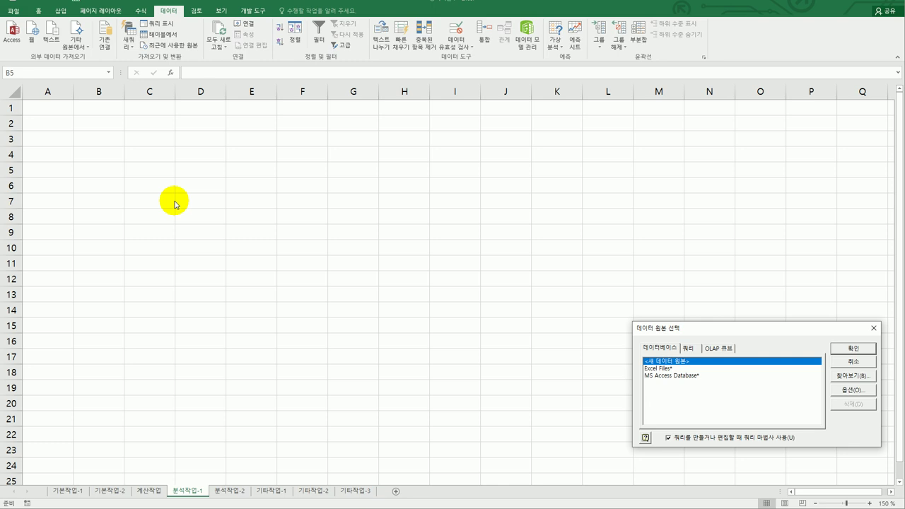
left_click(654, 376)
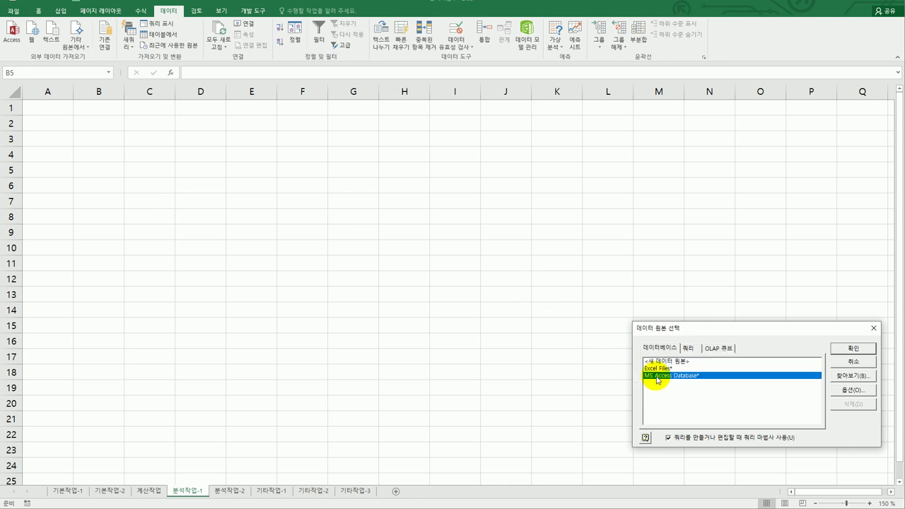
left_click(852, 349)
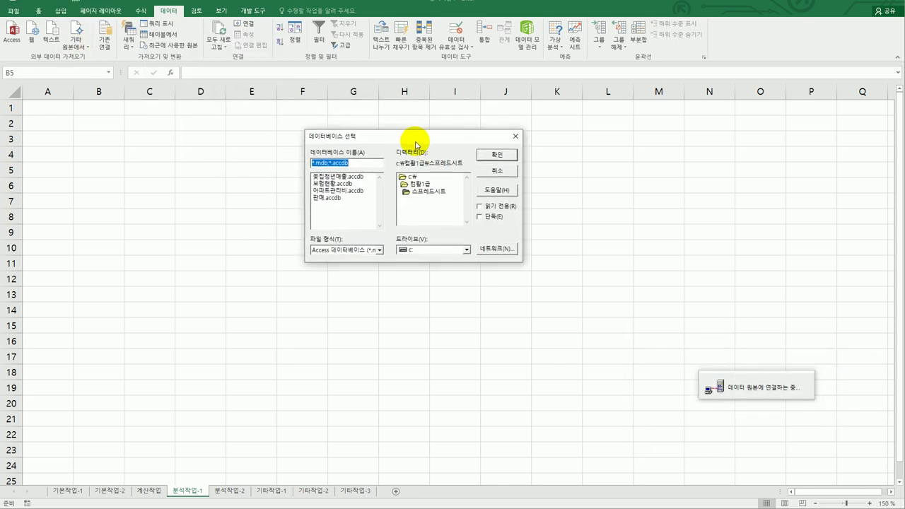
left_click(357, 191)
left_click(486, 161)
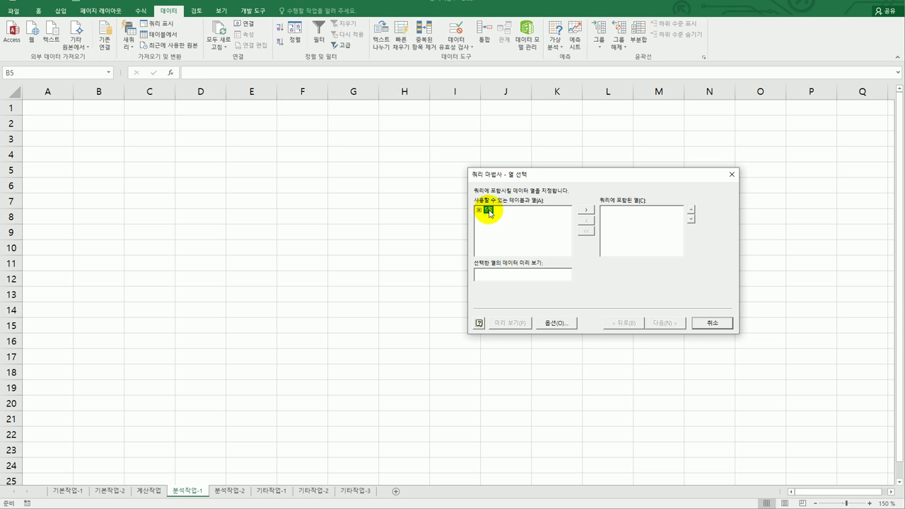
Step: Add the 동, 호, 면적, 도시가스, 전기(kwh) and 수도(ton) columns of the 5월 table to the query
double_click(489, 211)
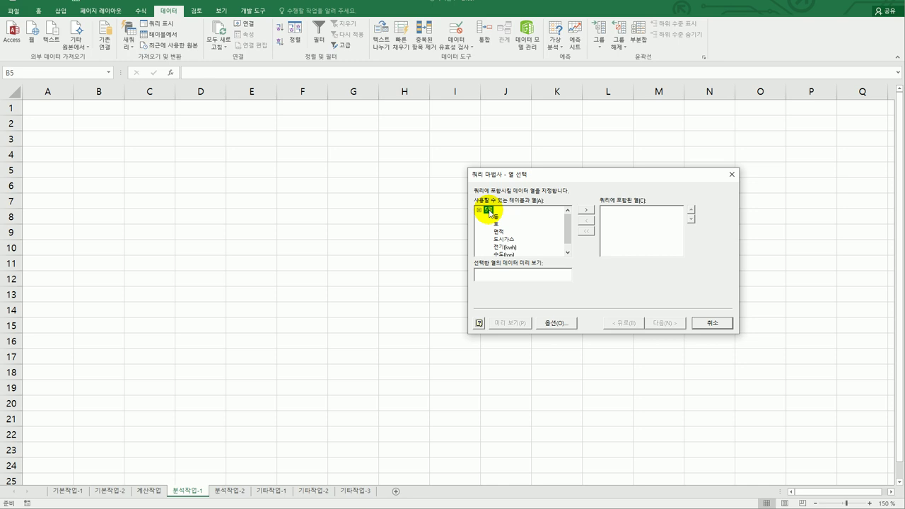
double_click(497, 220)
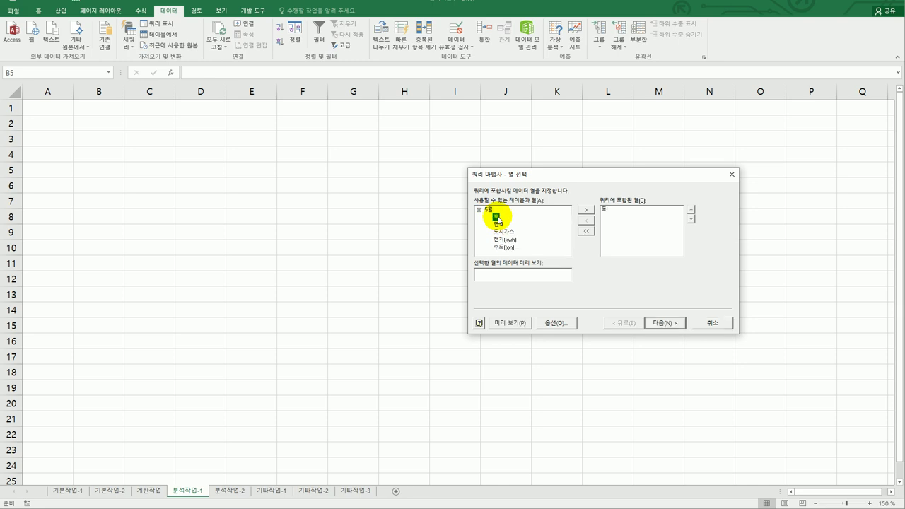
double_click(498, 219)
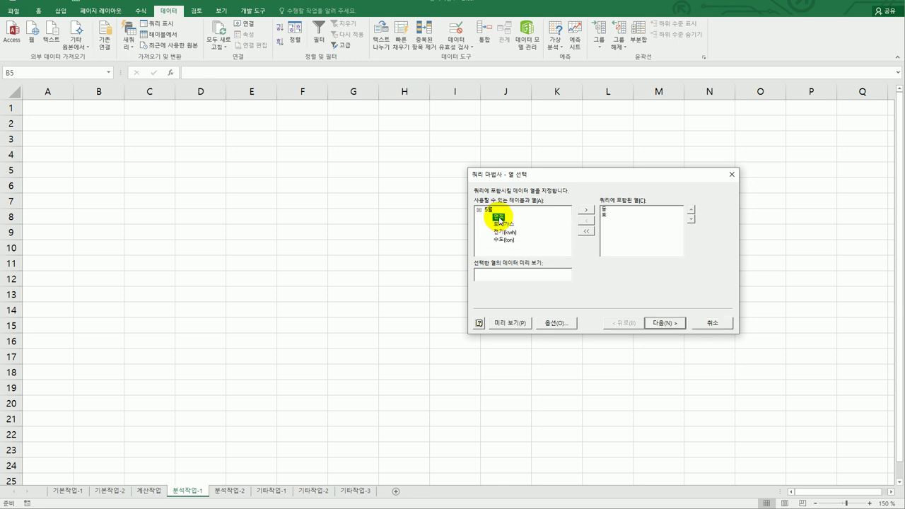
double_click(499, 219)
double_click(500, 219)
double_click(500, 218)
double_click(500, 220)
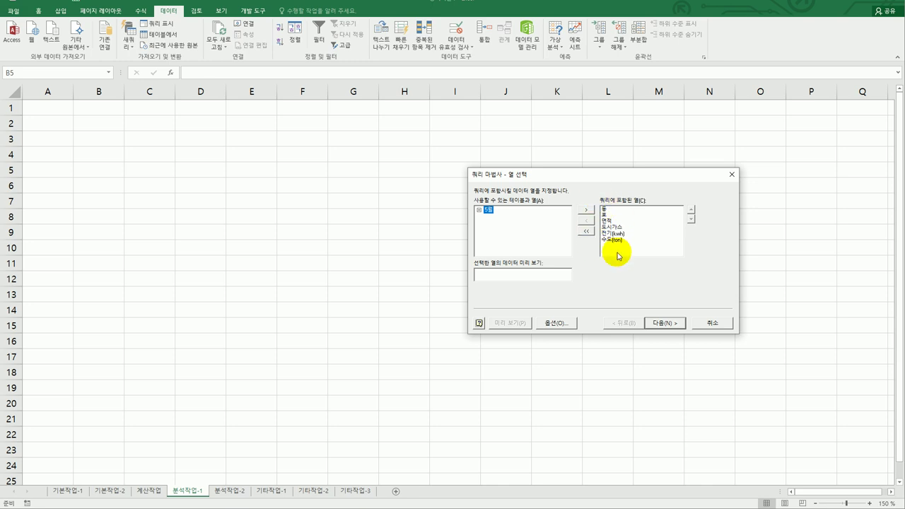
Step: Finish the query without filtering or sorting and import the data as a PivotTable report at $B$5 of the existing worksheet
left_click(677, 325)
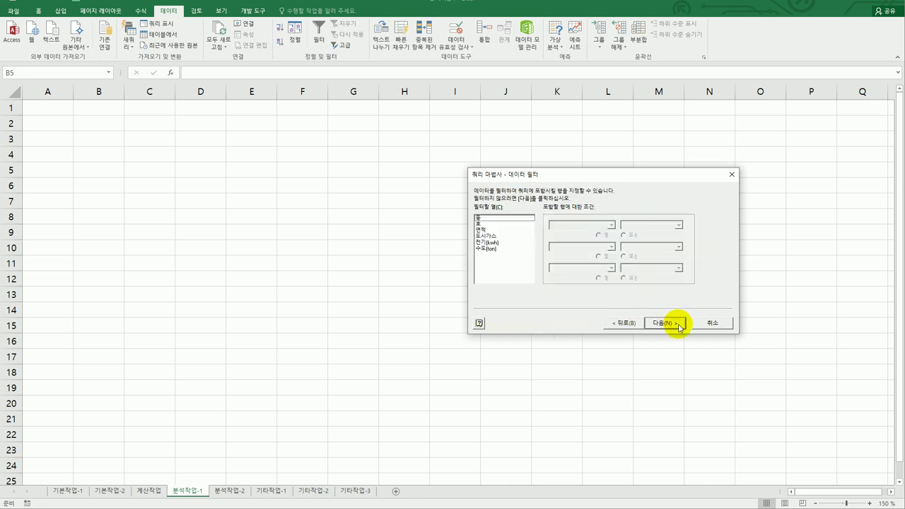
left_click(679, 327)
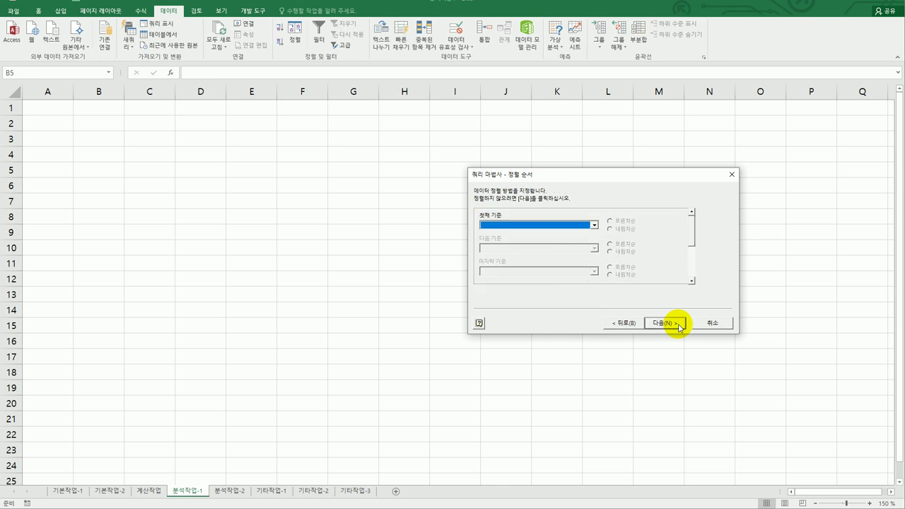
left_click(678, 327)
left_click(676, 321)
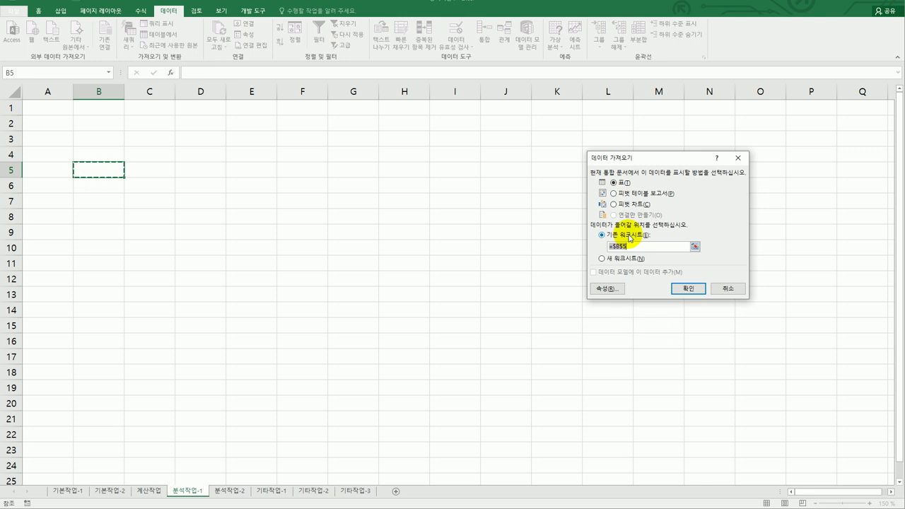
left_click(639, 194)
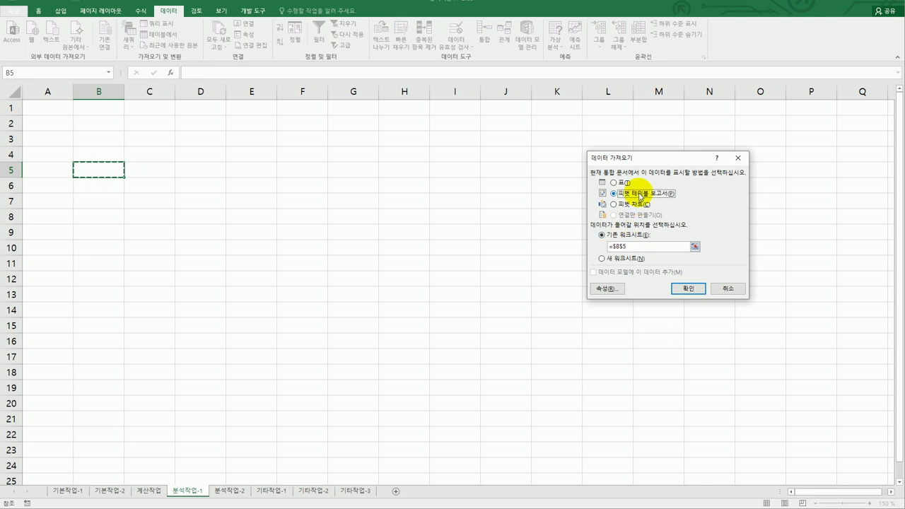
left_click(689, 288)
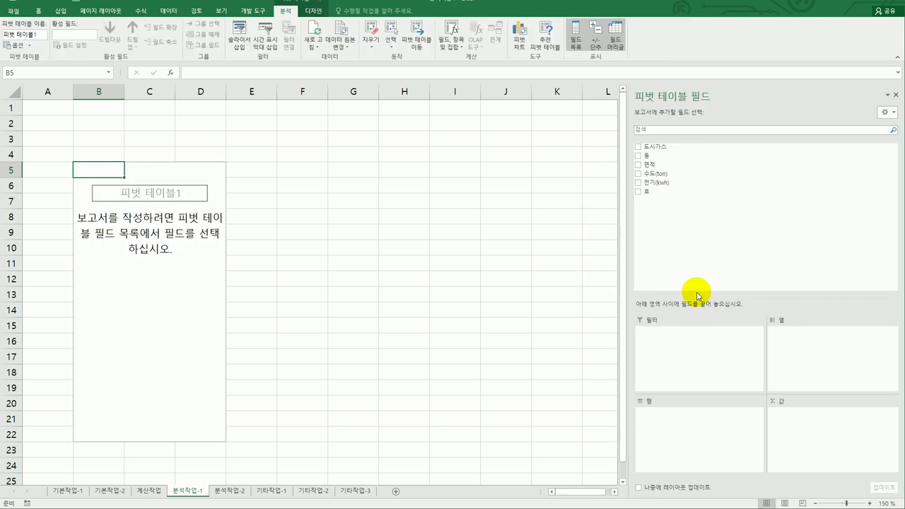
Step: Lay out the pivot table with 호 as filter, 면적 as rows and 동 as columns
left_click_drag(647, 191, 692, 377)
left_click_drag(660, 167, 675, 445)
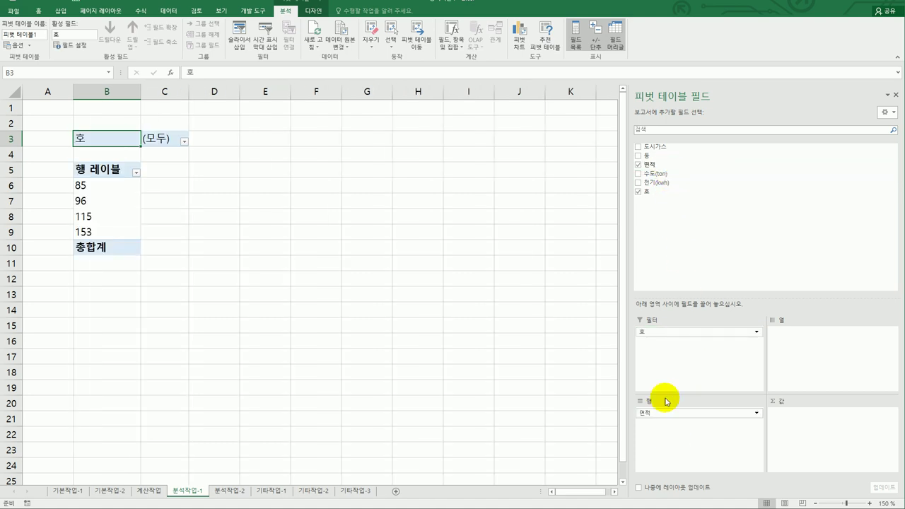
left_click_drag(651, 155, 799, 363)
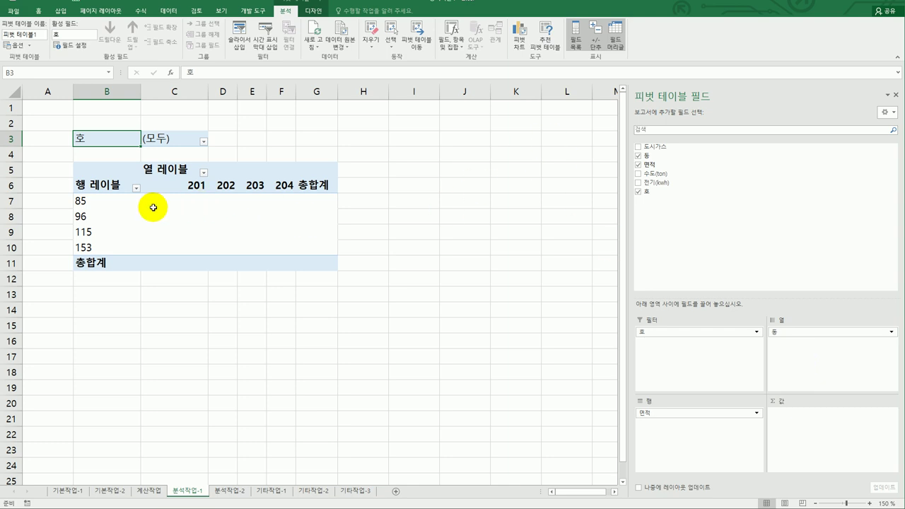
Step: Change the pivot table's report layout to outline form (개요 형식으로 표시)
left_click(105, 186)
left_click(157, 170)
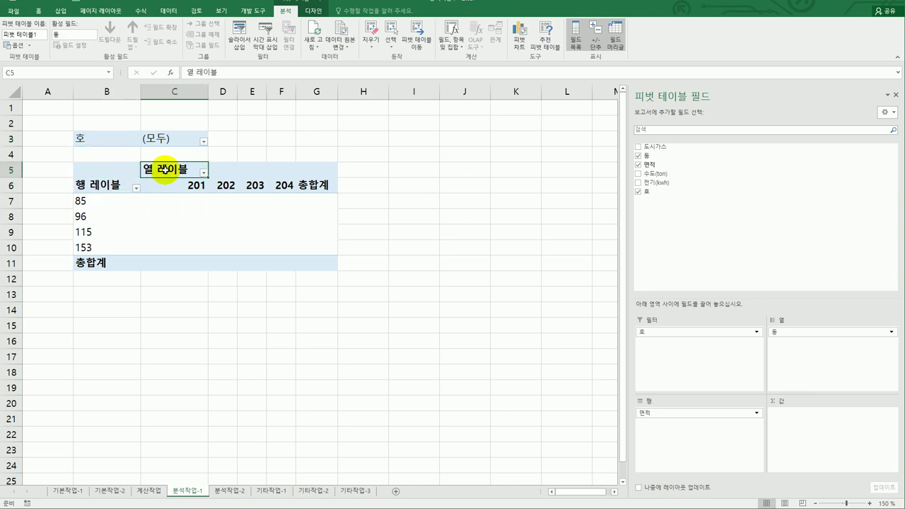
left_click(313, 12)
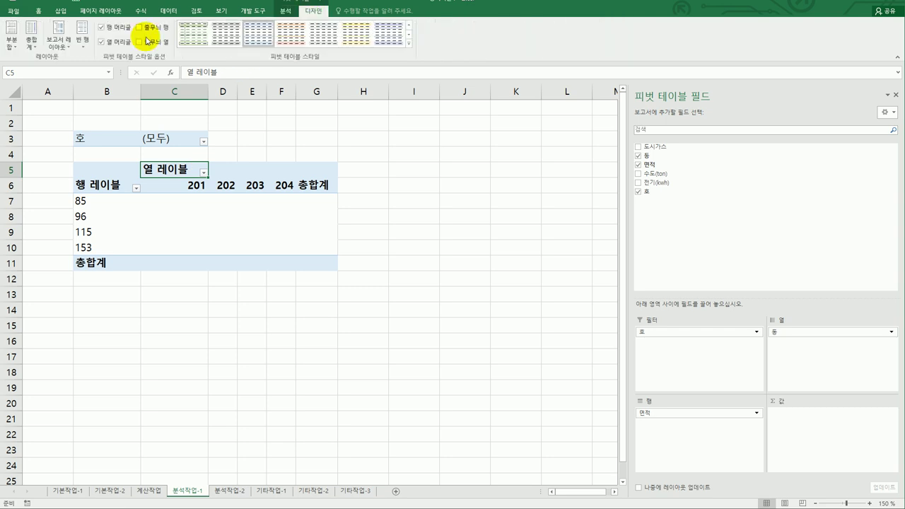
left_click(60, 42)
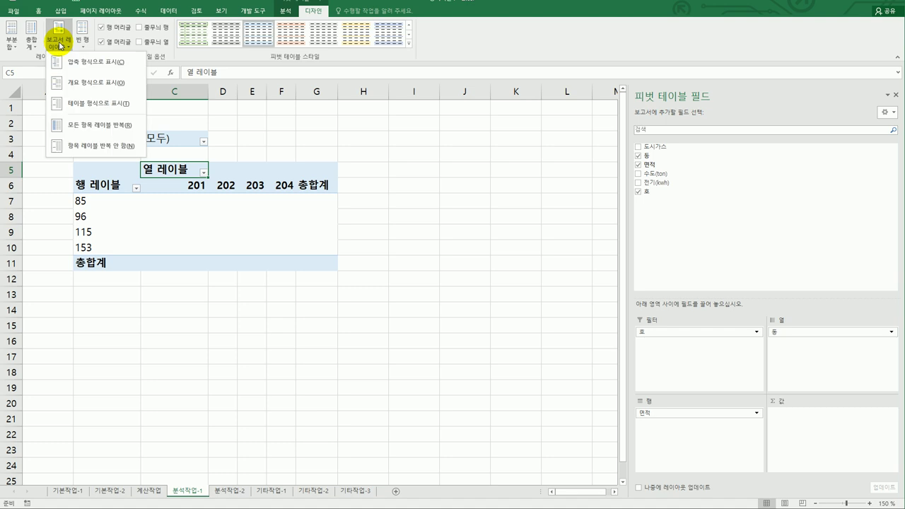
left_click(84, 83)
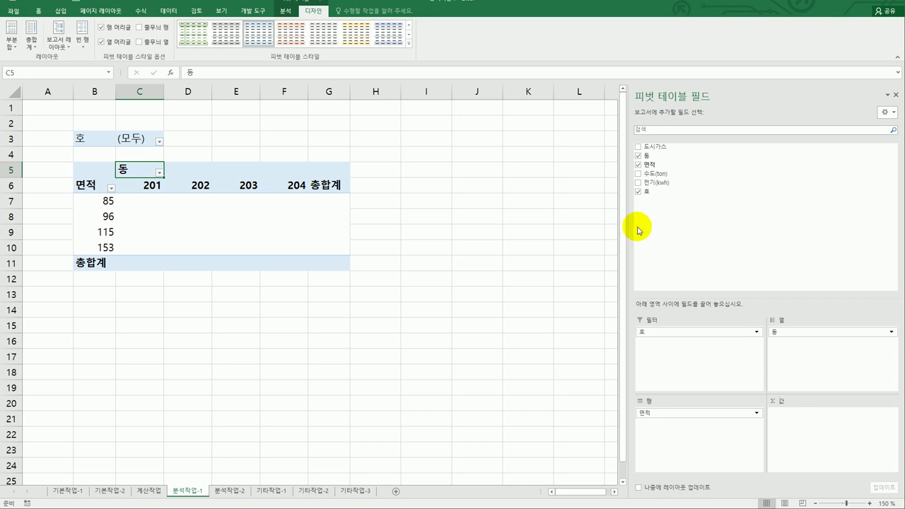
Step: Open the calculated field insertion dialog for the pivot table
left_click(283, 12)
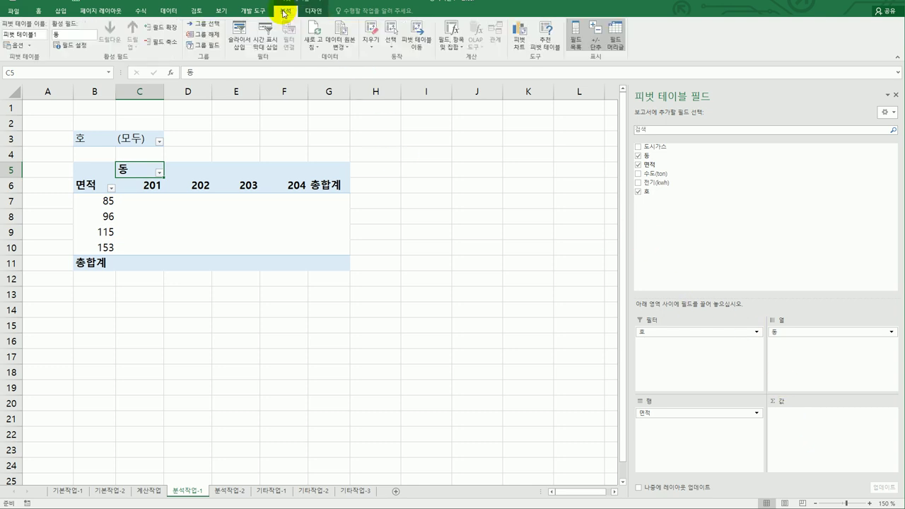
left_click(452, 41)
left_click(453, 60)
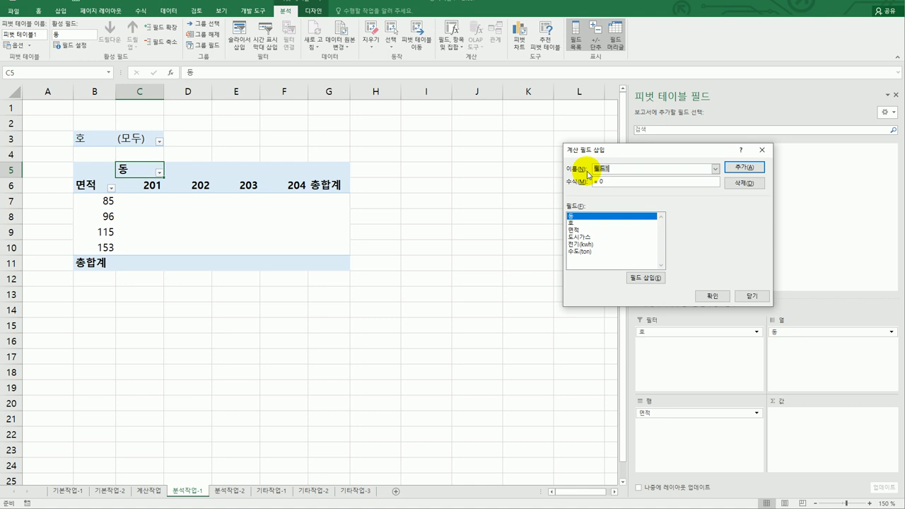
Step: Add a calculated field named 도시가스요금 with the formula = 도시가스*725 to the pivot table
type("ㅎ")
type("시가스요금")
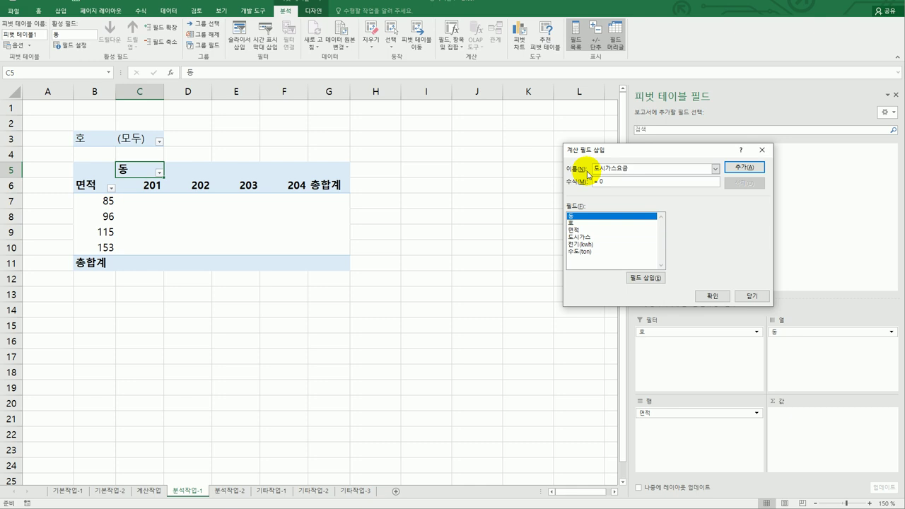
key("Tab")
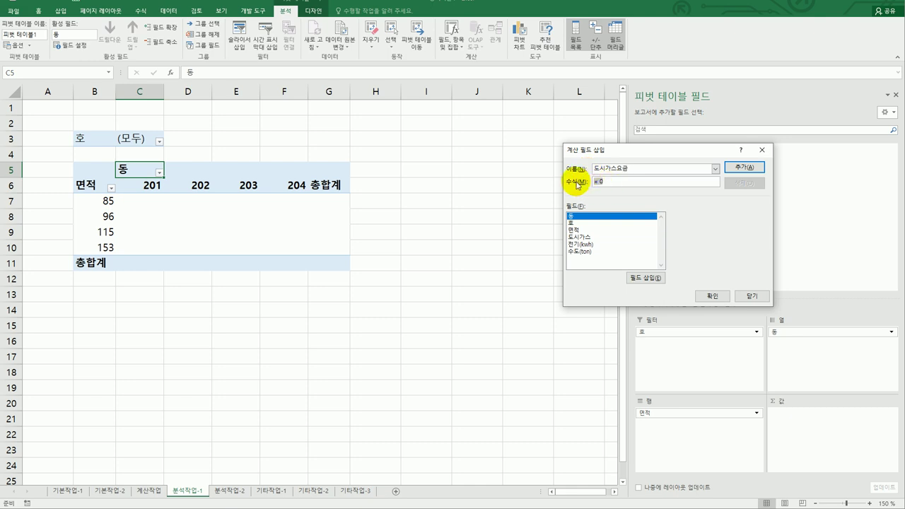
type("=")
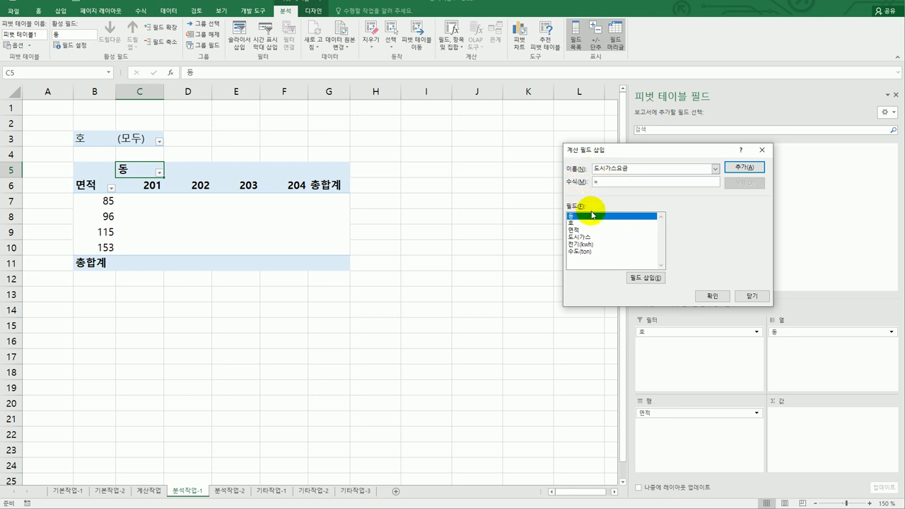
left_click(594, 238)
double_click(594, 238)
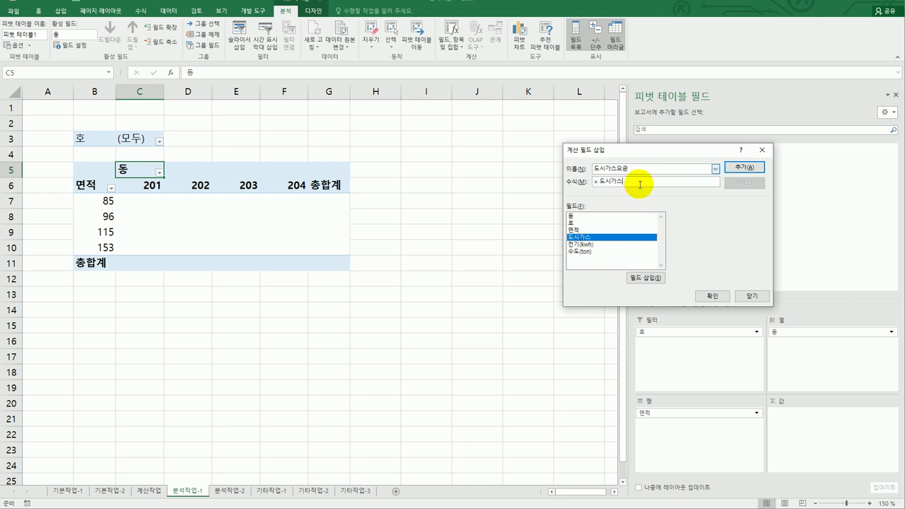
type("*725")
left_click(728, 168)
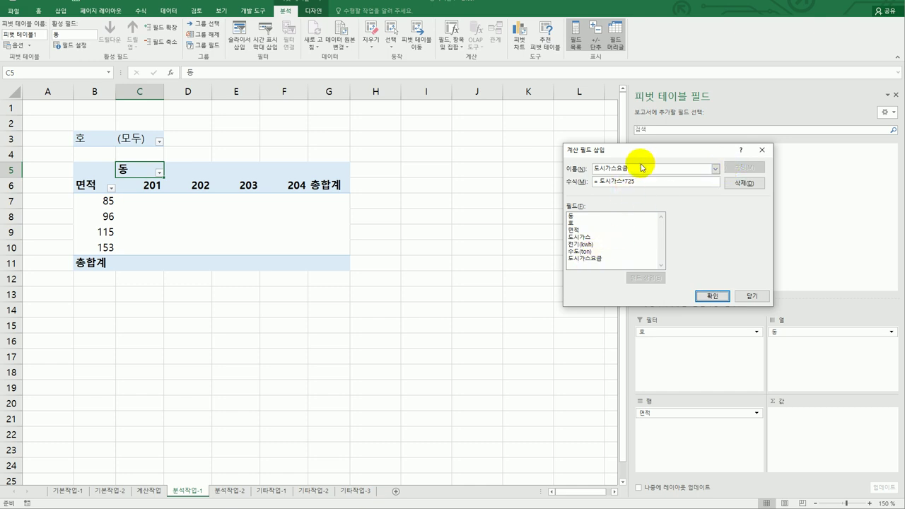
Step: Add a second calculated field named 전기료 with the formula = '전기(kwh)'*118
left_click_drag(640, 169, 557, 166)
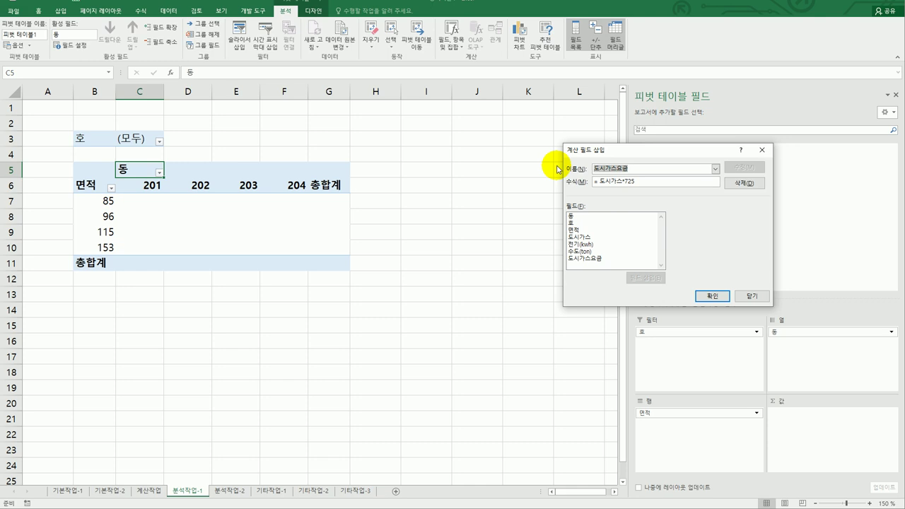
type("전기")
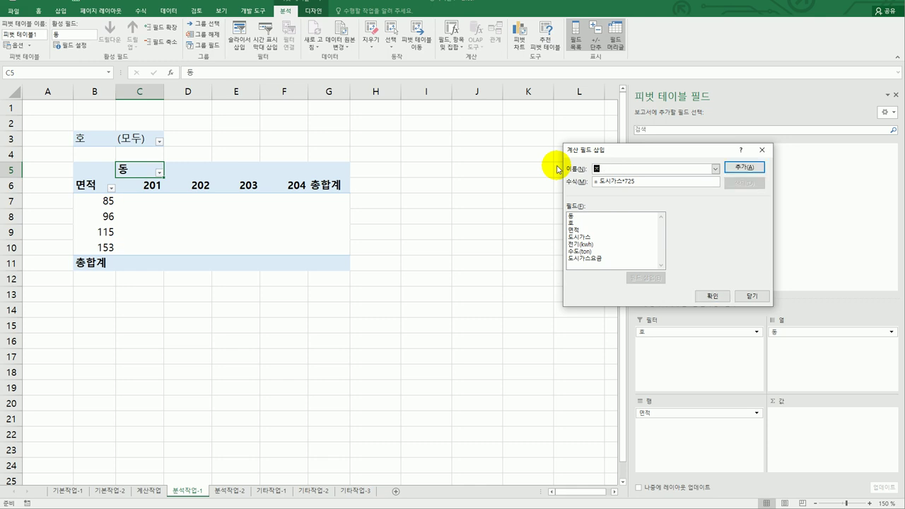
type("료")
key("Tab")
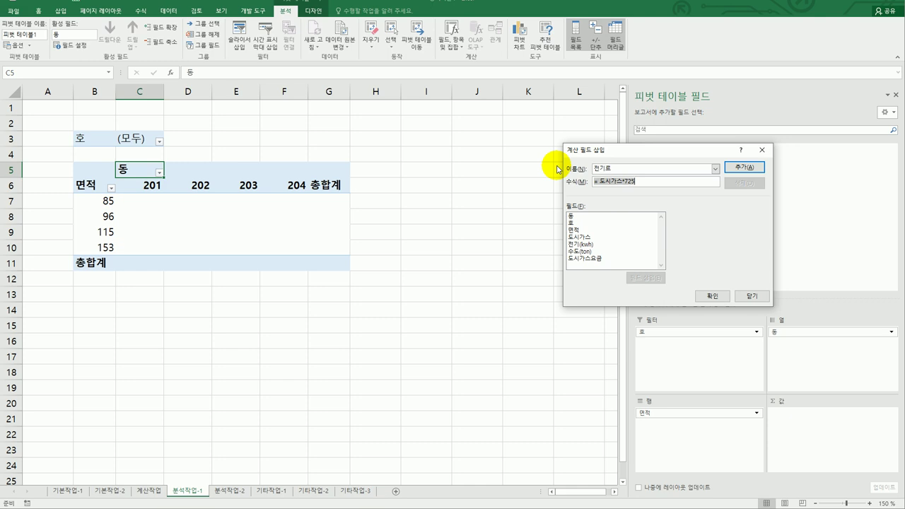
type("=")
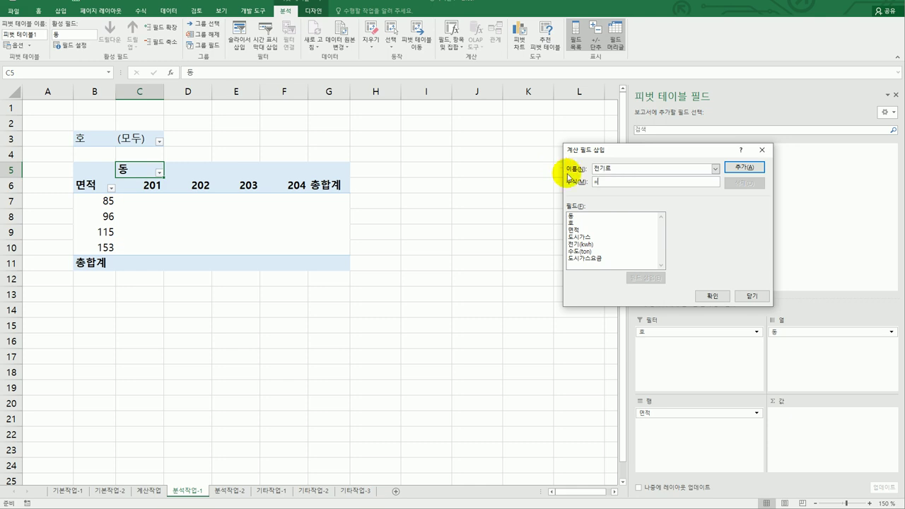
double_click(589, 244)
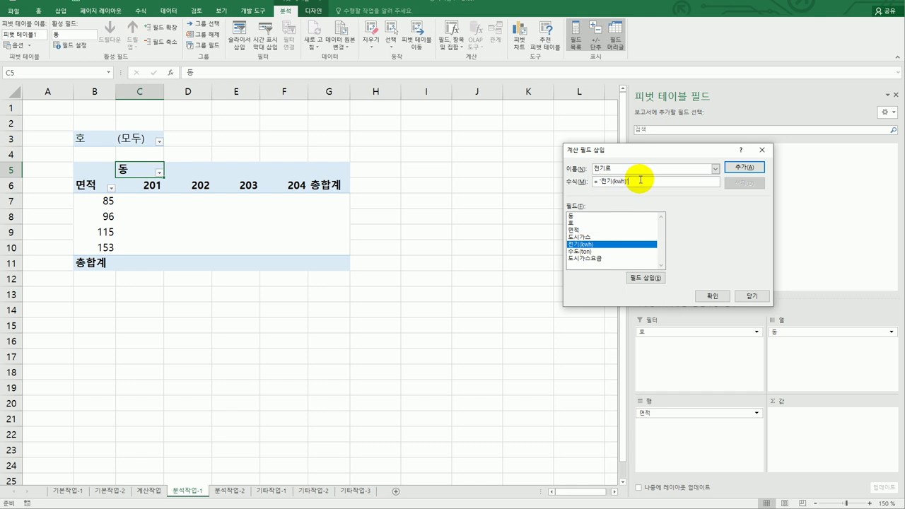
type("*118")
left_click(741, 168)
Step: Add a third calculated field named 수도세 with the formula = '수도(ton)'*1500 and finish inserting calculated fields
left_click(571, 166)
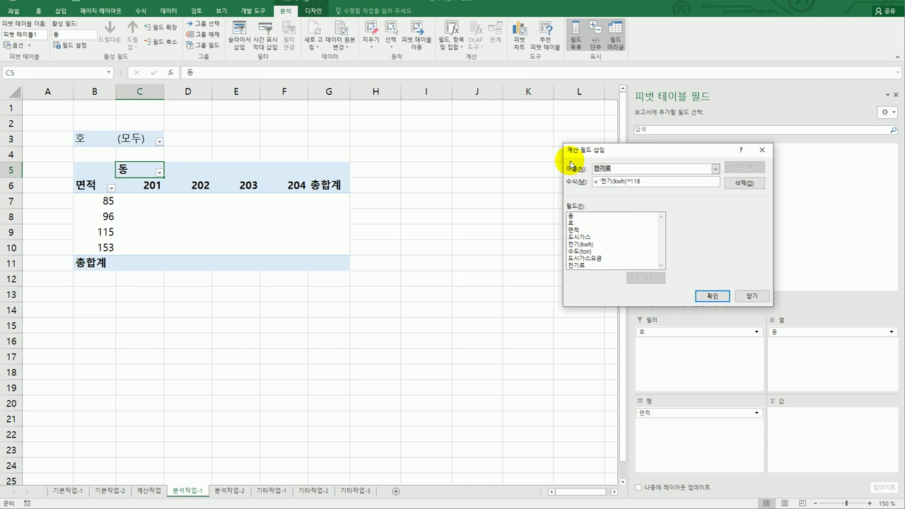
type("수도세")
key("Tab")
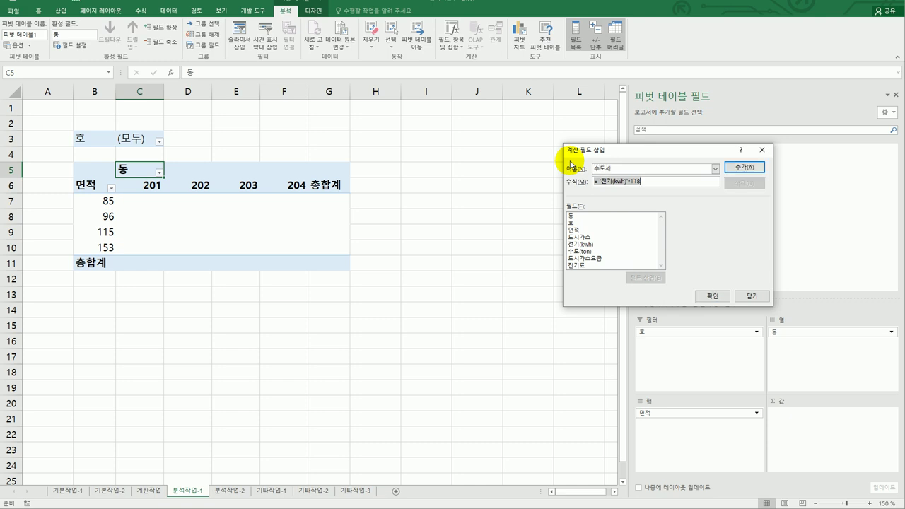
key("BackSpace")
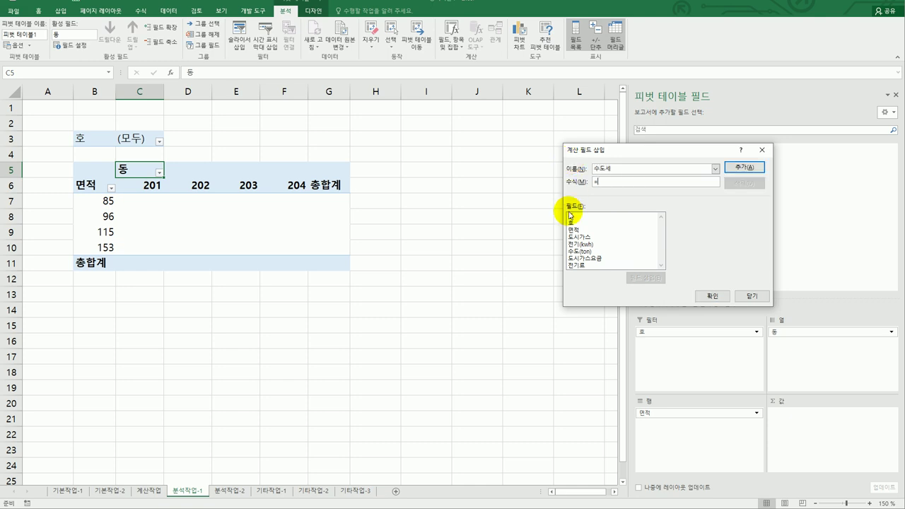
double_click(586, 251)
left_click(640, 182)
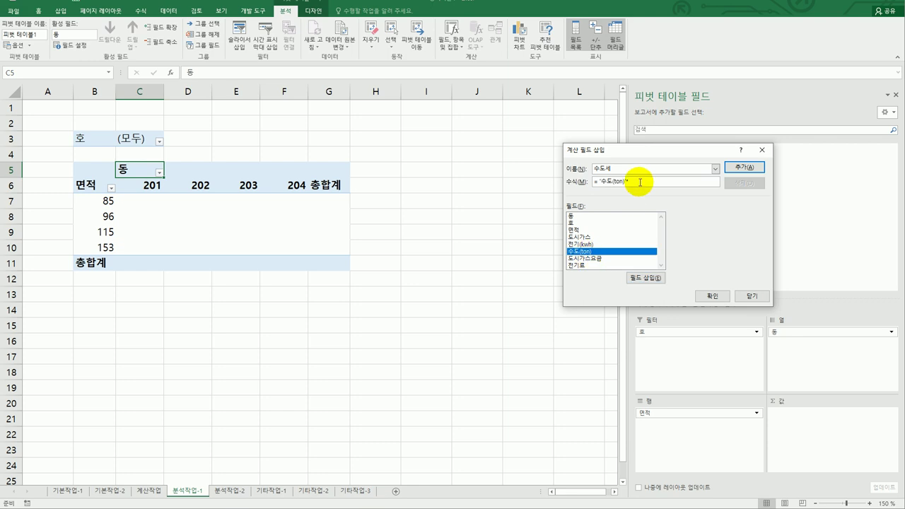
type("*1500")
left_click(739, 169)
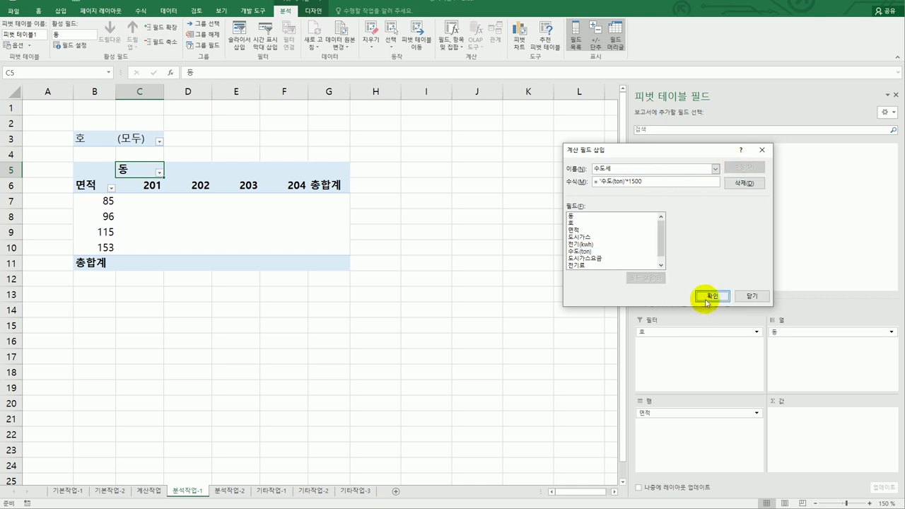
left_click(712, 295)
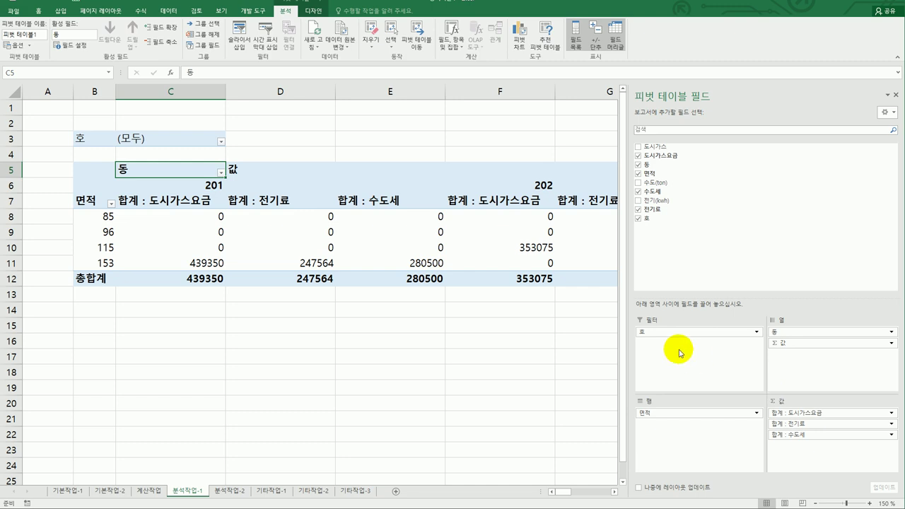
Step: Sort the 면적 row labels of the pivot table in descending numeric order
left_click(86, 201)
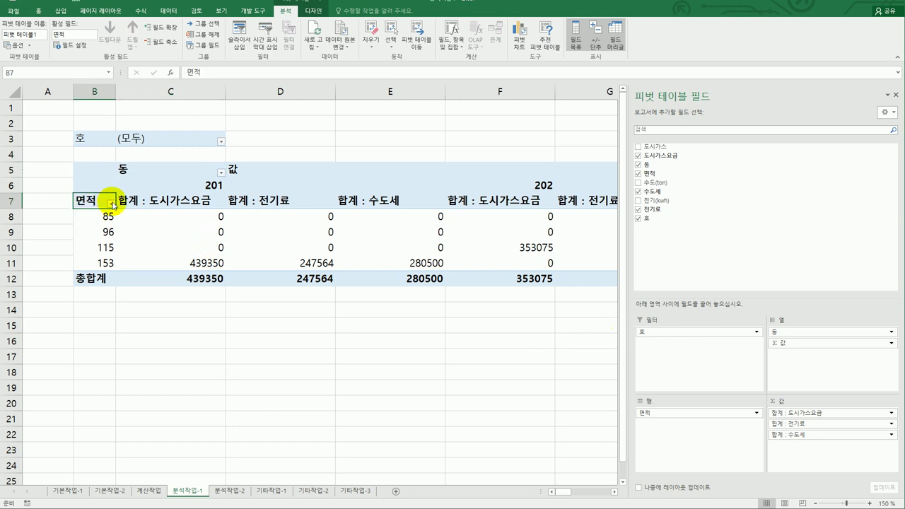
left_click(111, 203)
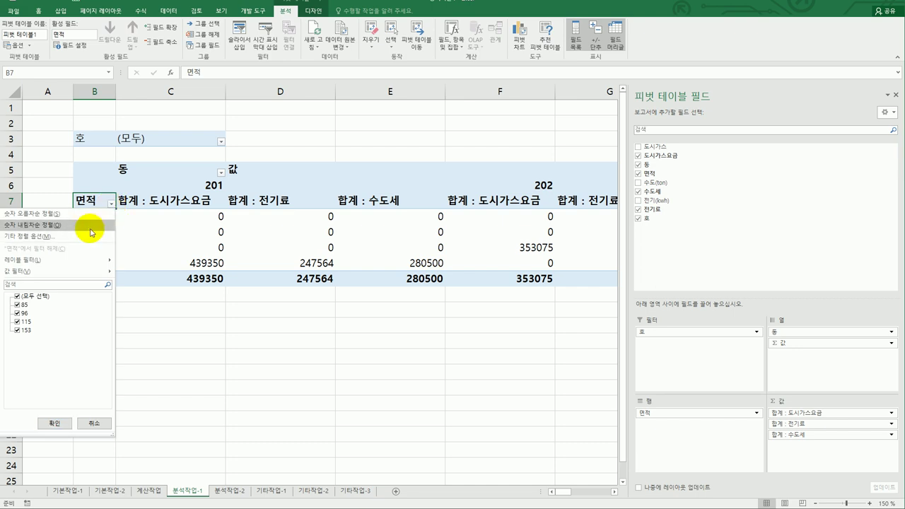
left_click(90, 227)
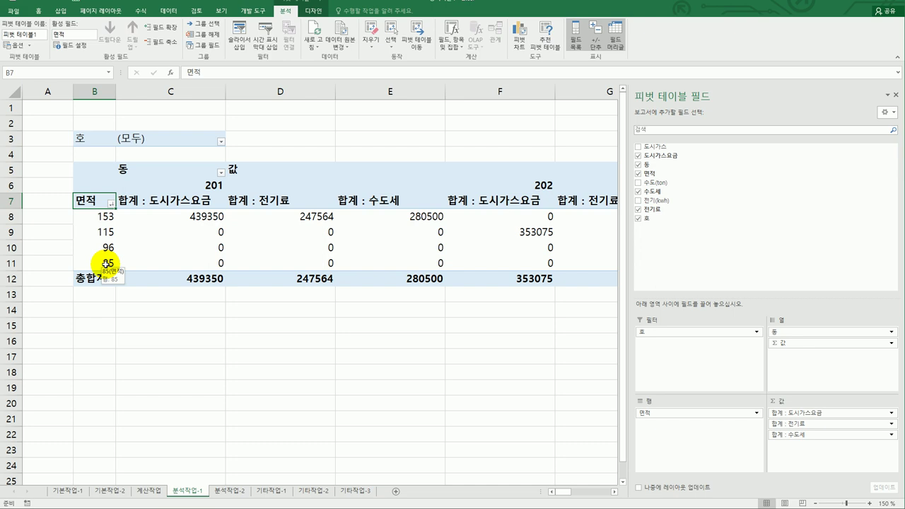
Step: Format the 합계 : 도시가스요금 value field with the 회계 (accounting) category and the symbol set to 없음
left_click(177, 202)
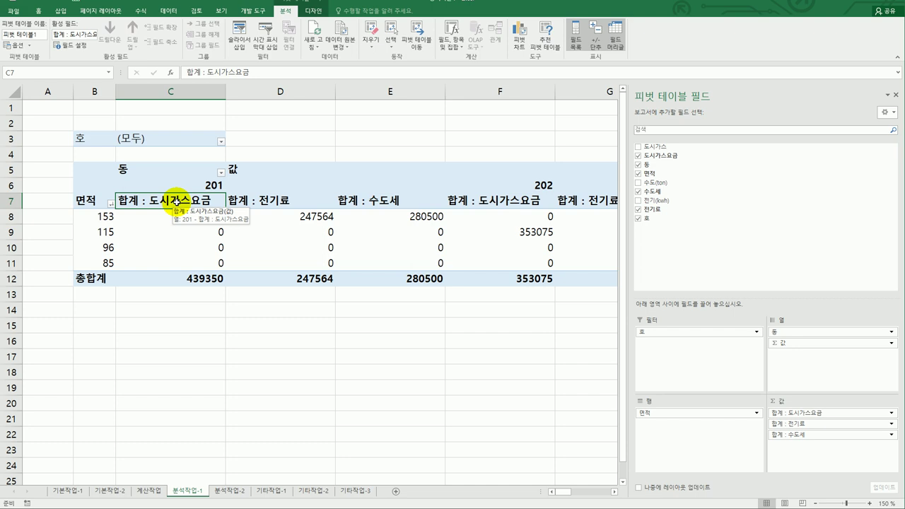
double_click(176, 203)
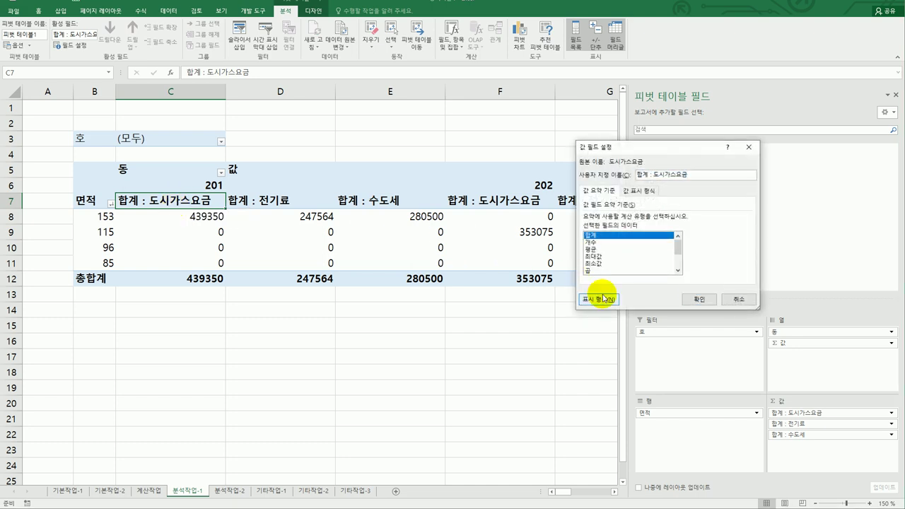
left_click(605, 299)
left_click(567, 169)
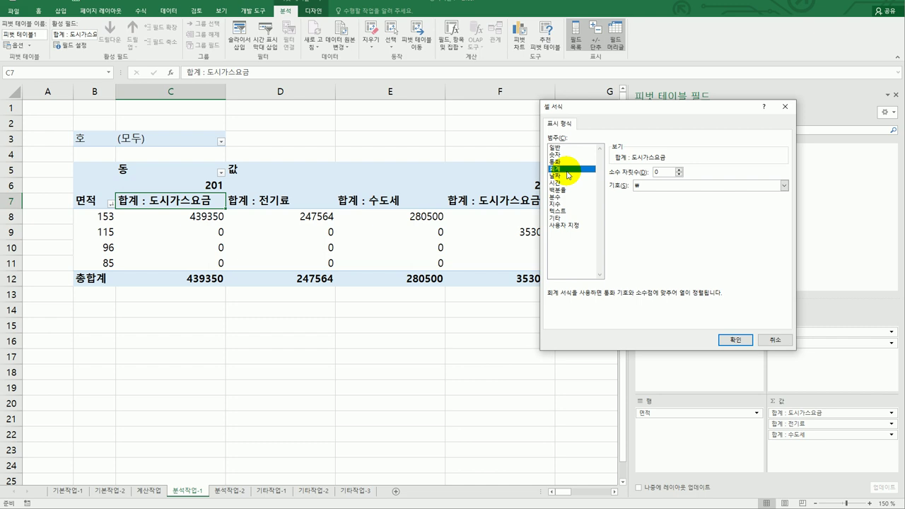
left_click(676, 188)
left_click(683, 199)
left_click(737, 340)
left_click(713, 300)
Step: Give the 합계 : 전기료 value field the 회계 number format with no currency symbol
double_click(304, 201)
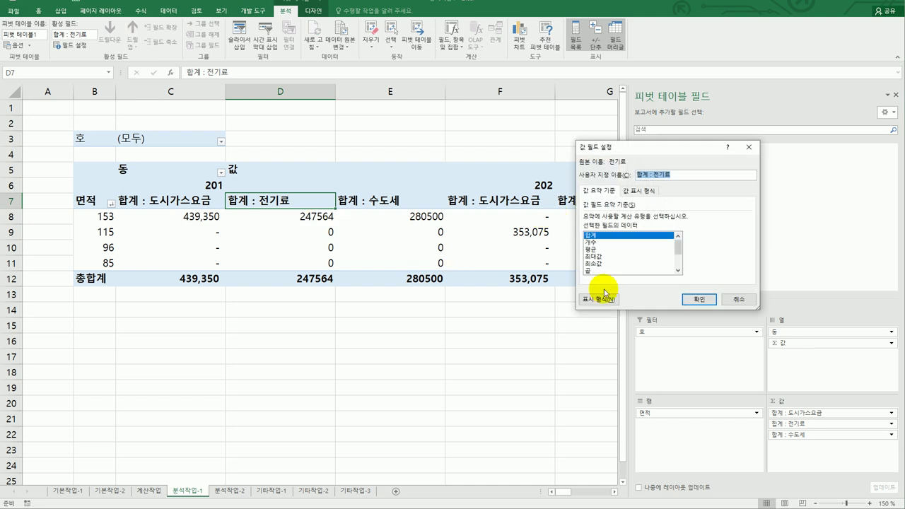
left_click(608, 299)
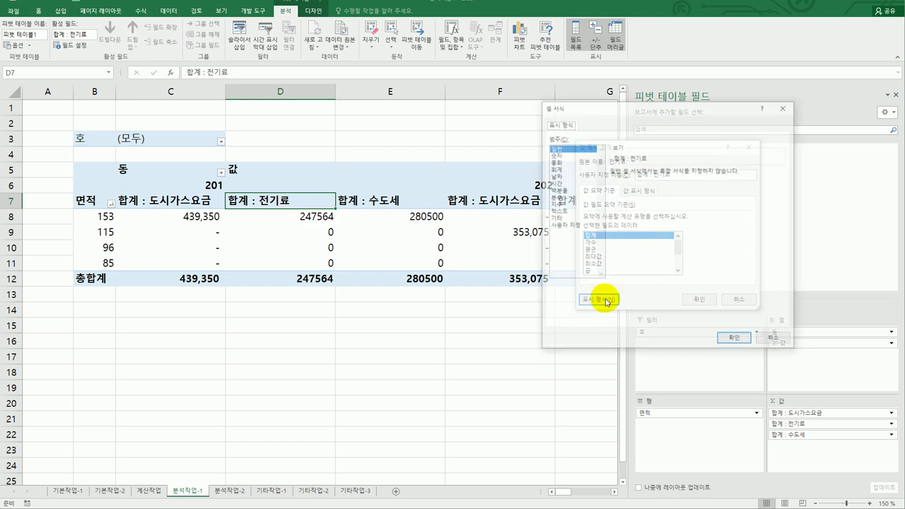
left_click(559, 169)
left_click(643, 185)
left_click(650, 197)
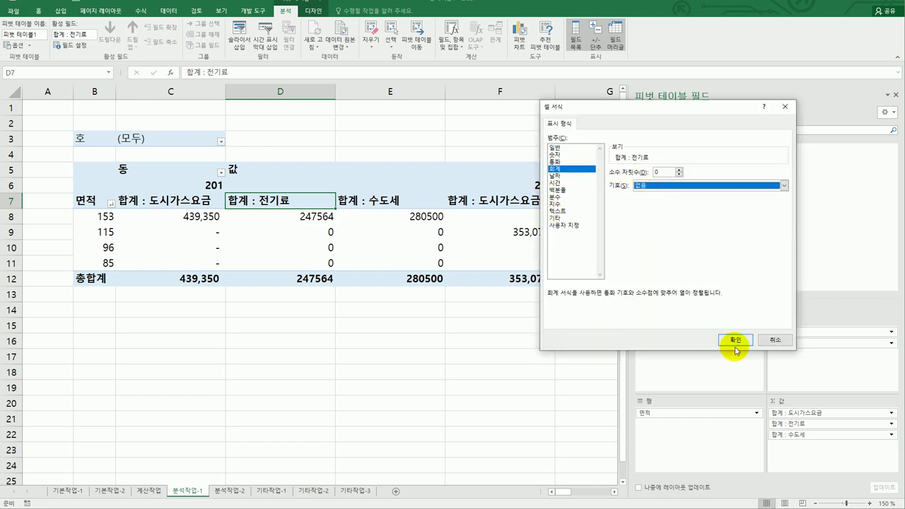
left_click(736, 340)
left_click(700, 300)
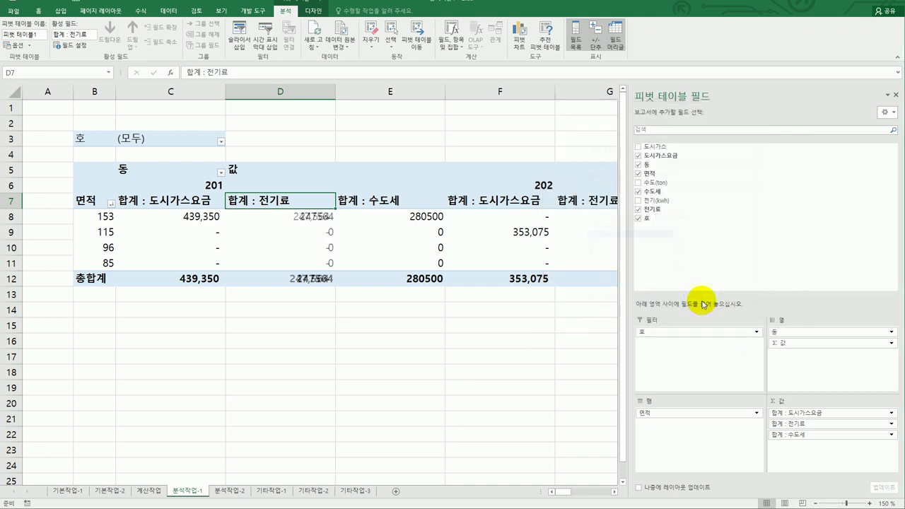
Step: Apply the 회계 number format with symbol 없음 to the 합계 : 수도세 value field
left_click(420, 203)
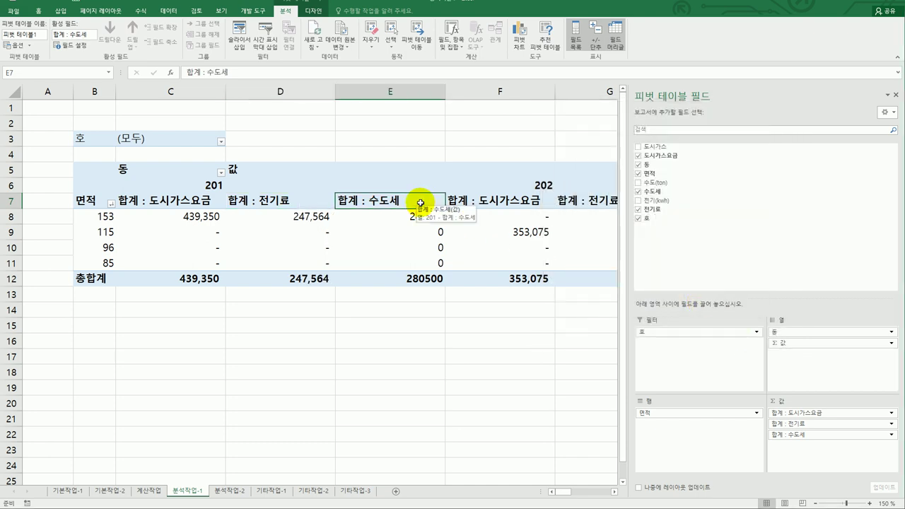
double_click(420, 203)
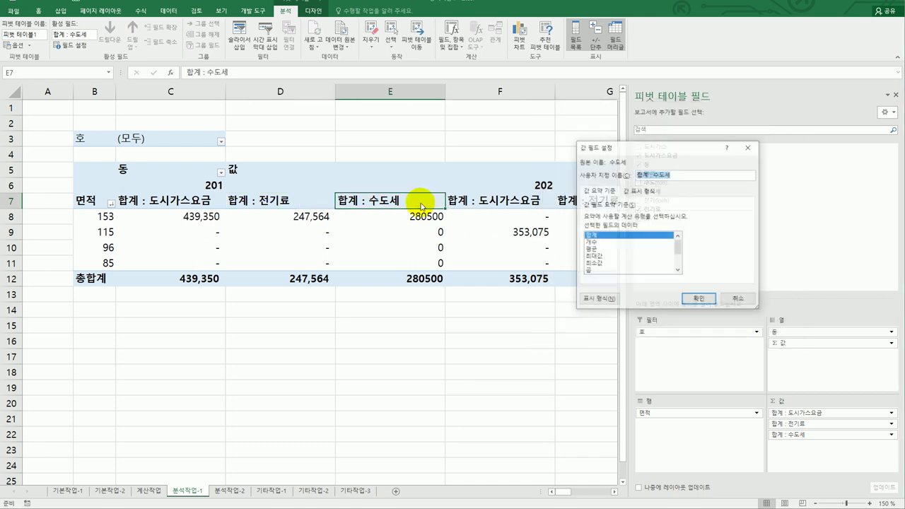
left_click(613, 302)
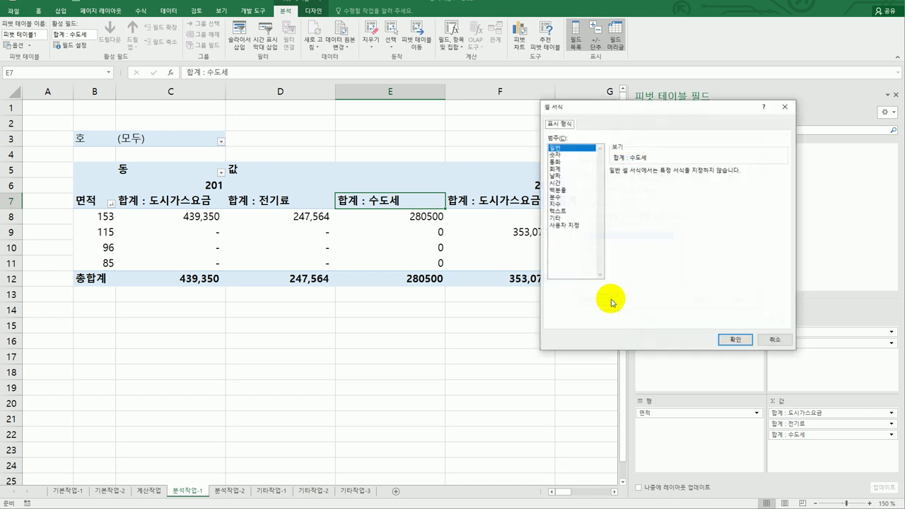
left_click(565, 170)
left_click(652, 185)
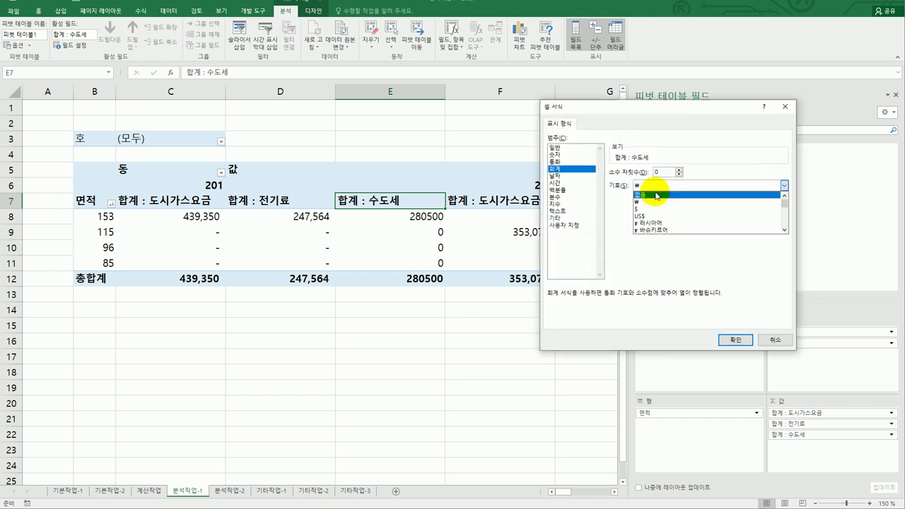
left_click(656, 195)
left_click(735, 340)
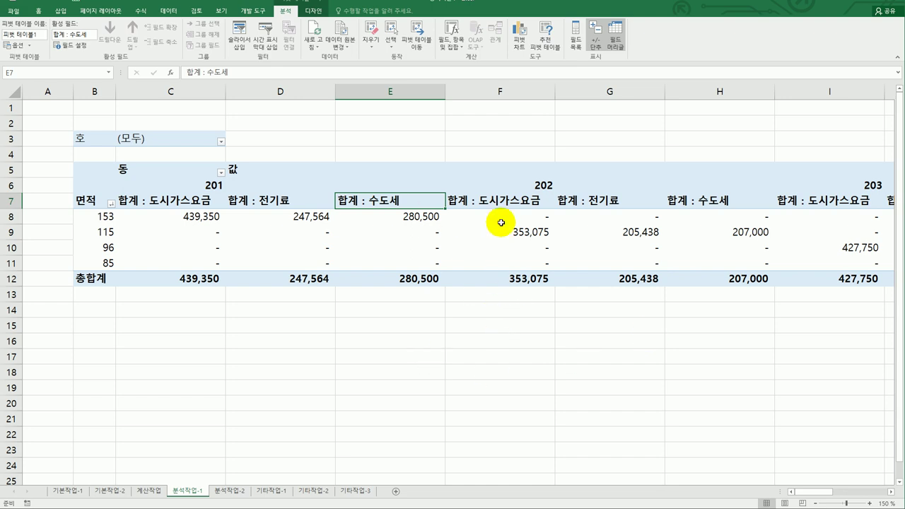
Step: Redisplay the pivot field list, move Σ 값 from the columns to the rows below 면적, and compare the layout with the exam sheet
left_click(574, 43)
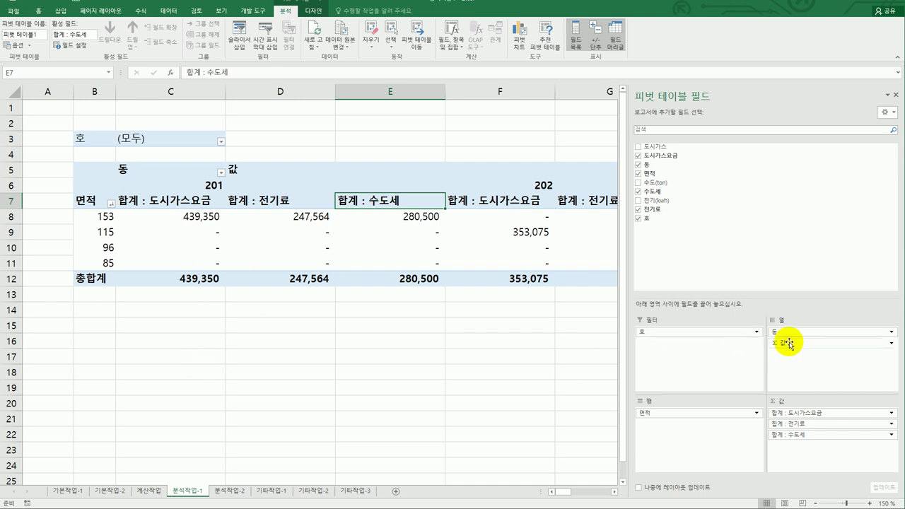
left_click_drag(790, 345, 716, 428)
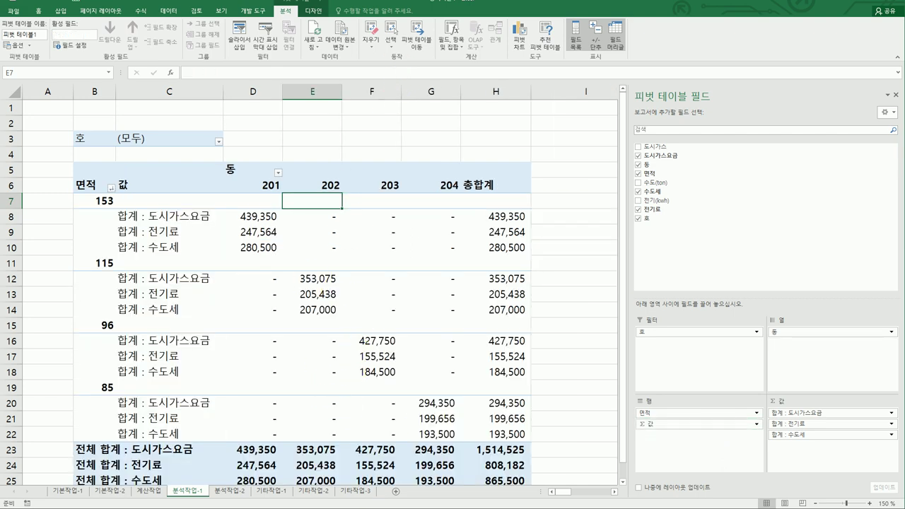
scroll(315, 402, "down", 5)
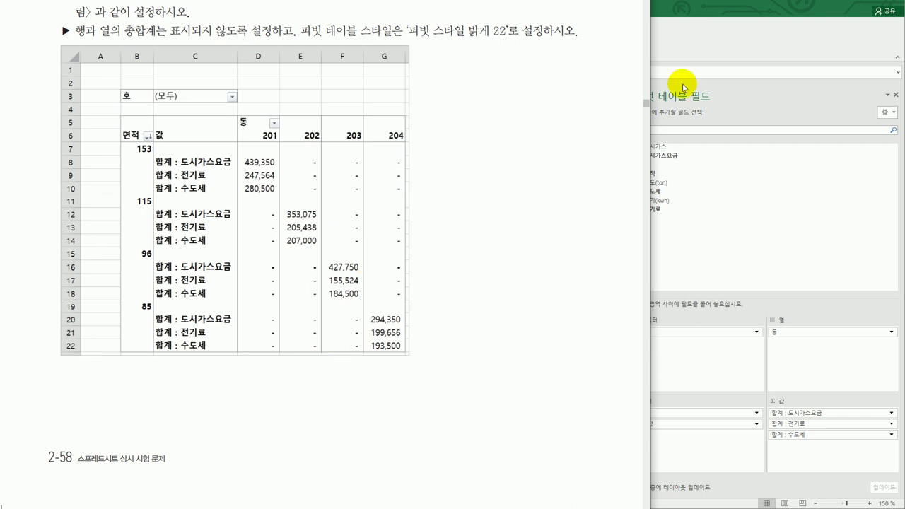
left_click(700, 48)
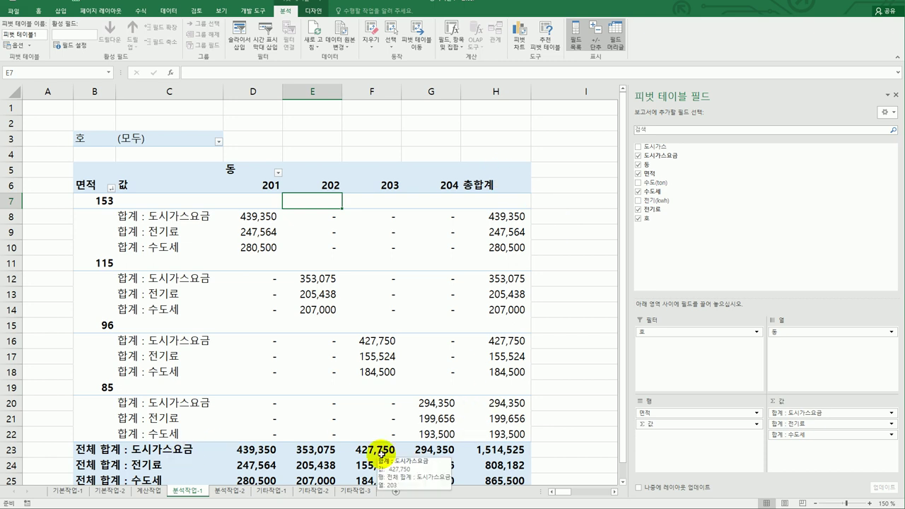
Step: Turn off the pivot table's grand totals for both rows and columns and apply the style 피벗 스타일 밝게 22
left_click(309, 11)
left_click(32, 46)
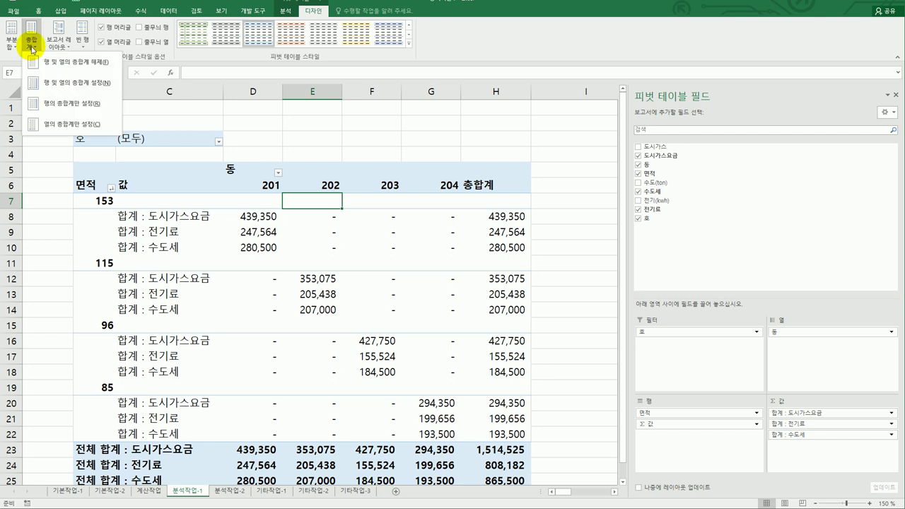
left_click(64, 70)
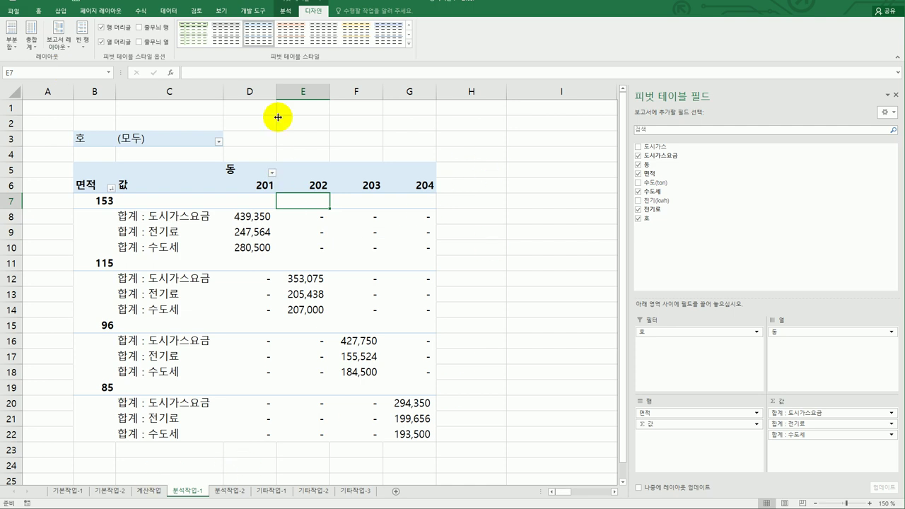
left_click(409, 43)
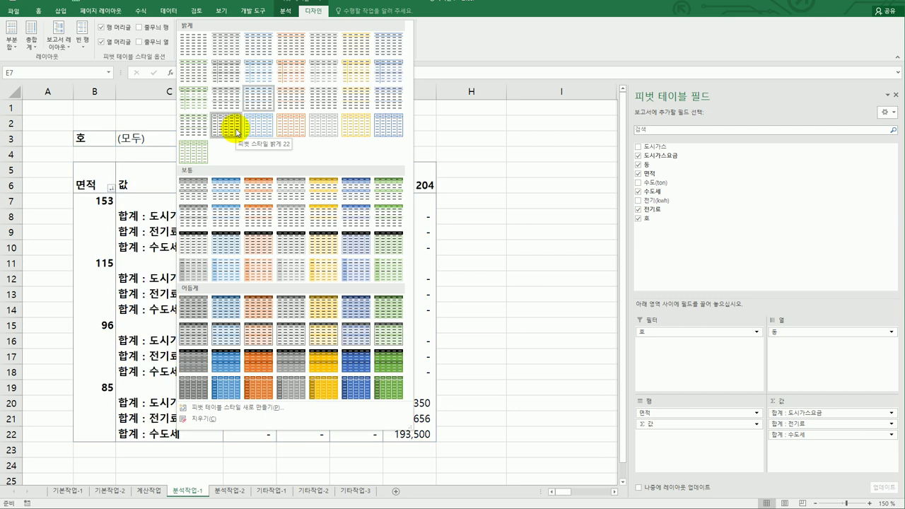
left_click(236, 131)
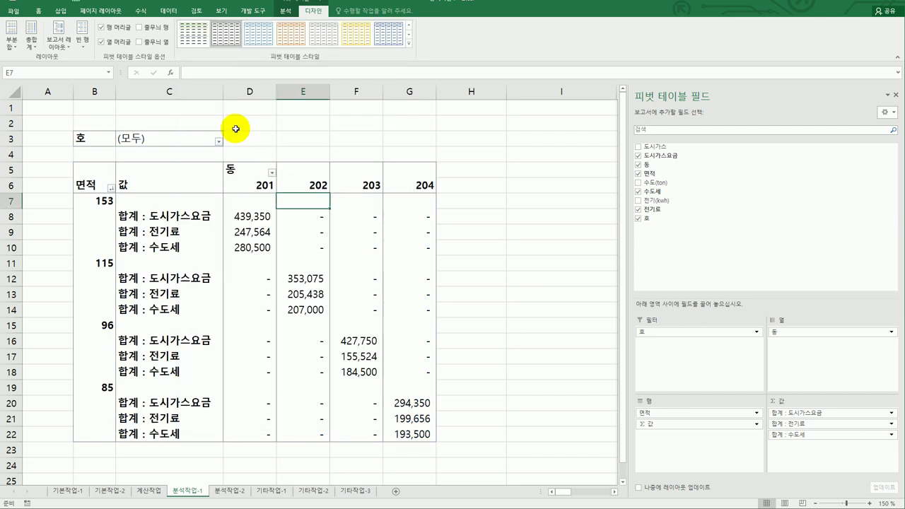
left_click(498, 318)
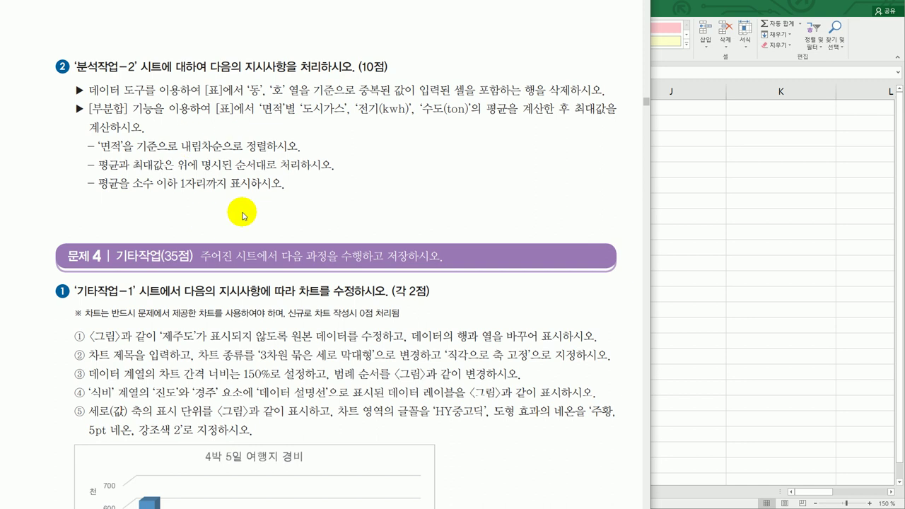
Step: Return to Excel from the exam sheet and remove duplicate rows in the 분석작업-2 table based only on the 동 and 호 columns
key("alt+Tab")
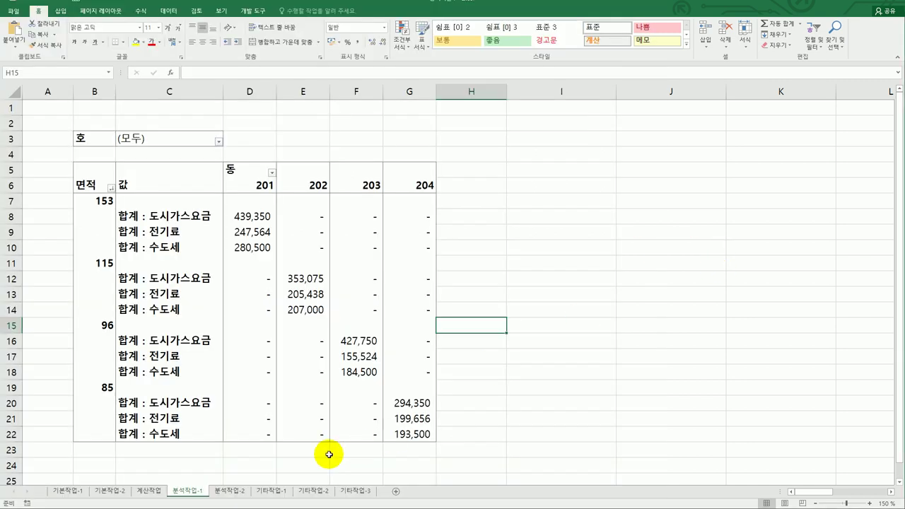
left_click(231, 491)
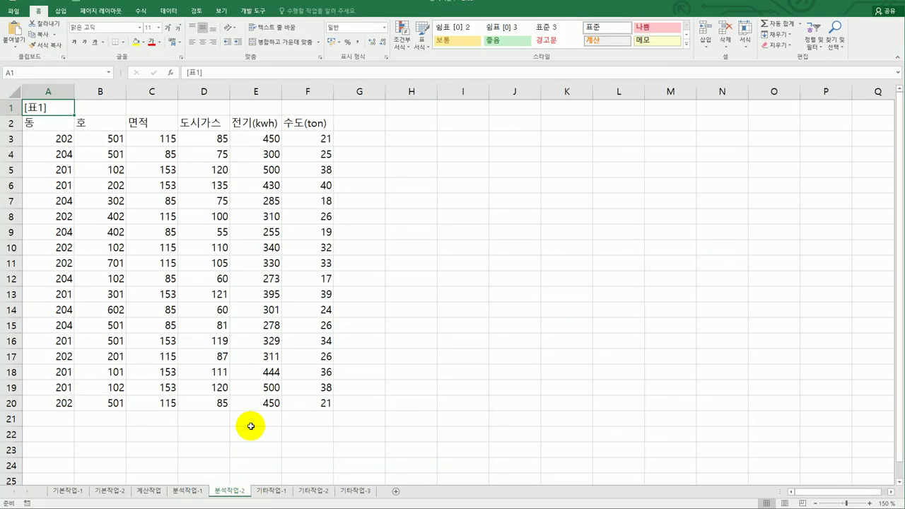
left_click(54, 126)
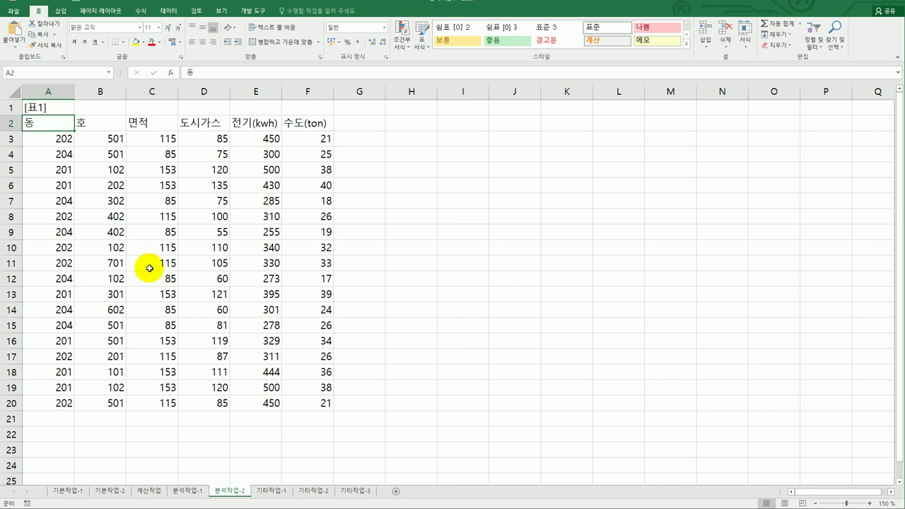
left_click(160, 12)
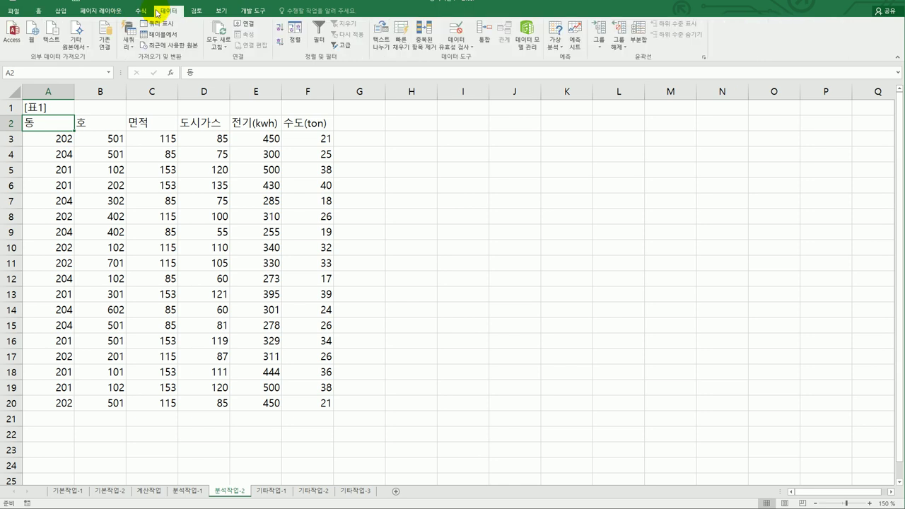
left_click(431, 53)
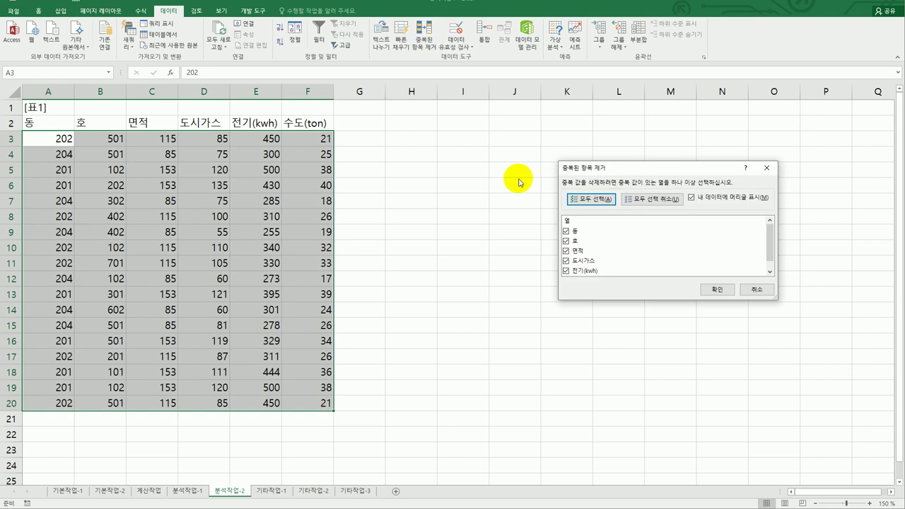
left_click(652, 201)
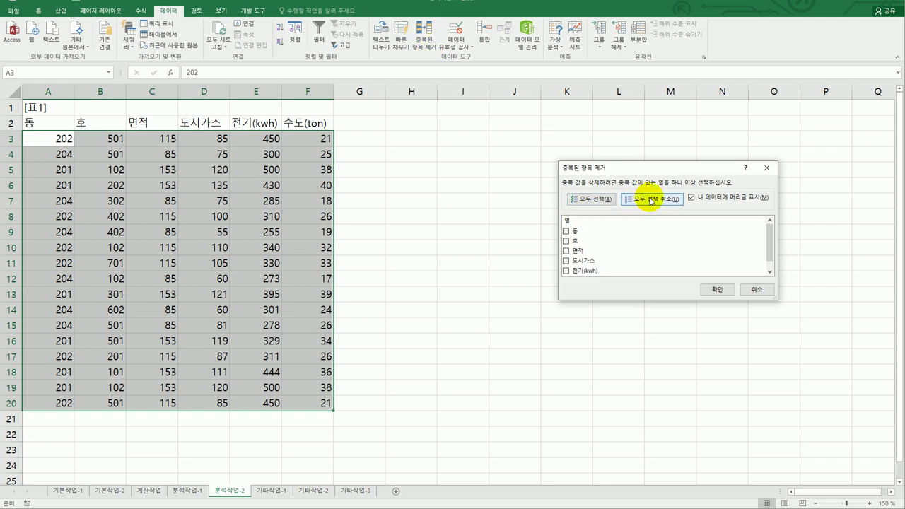
left_click(565, 231)
left_click(566, 242)
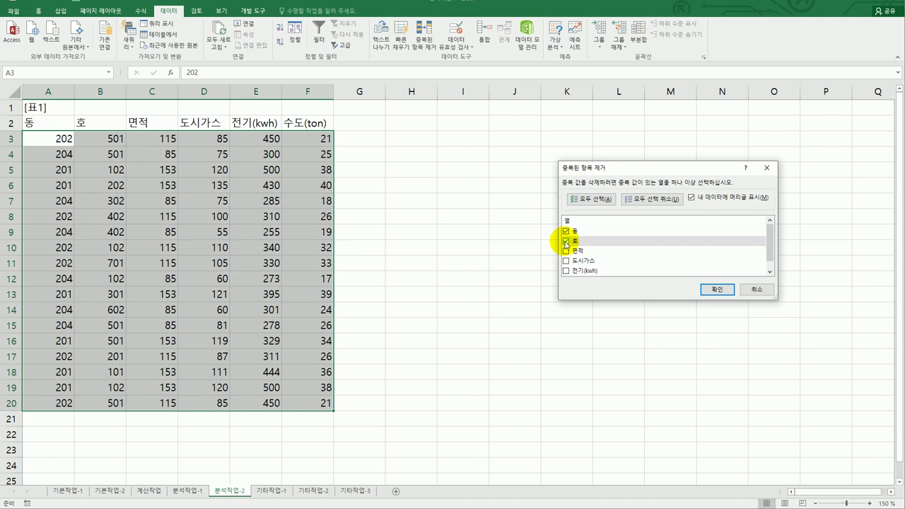
left_click(707, 289)
left_click_drag(742, 374, 588, 228)
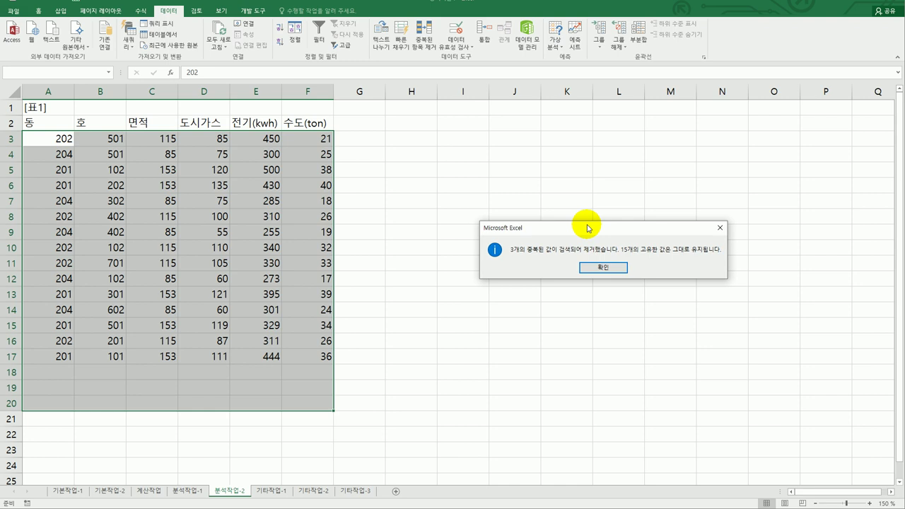
left_click(606, 270)
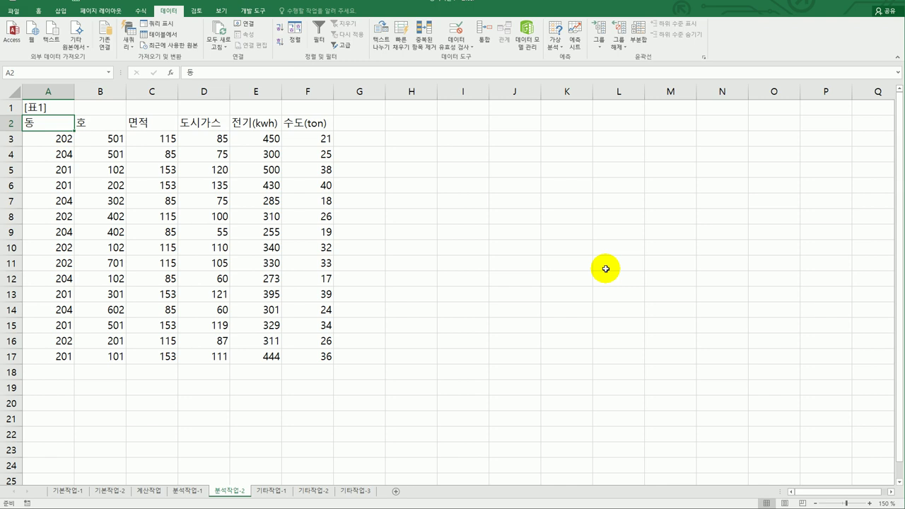
Step: Sort the table by 면적 in descending order and add 평균 subtotals of 도시가스, 전기(kwh) and 수도(ton) for each 면적
left_click(151, 126)
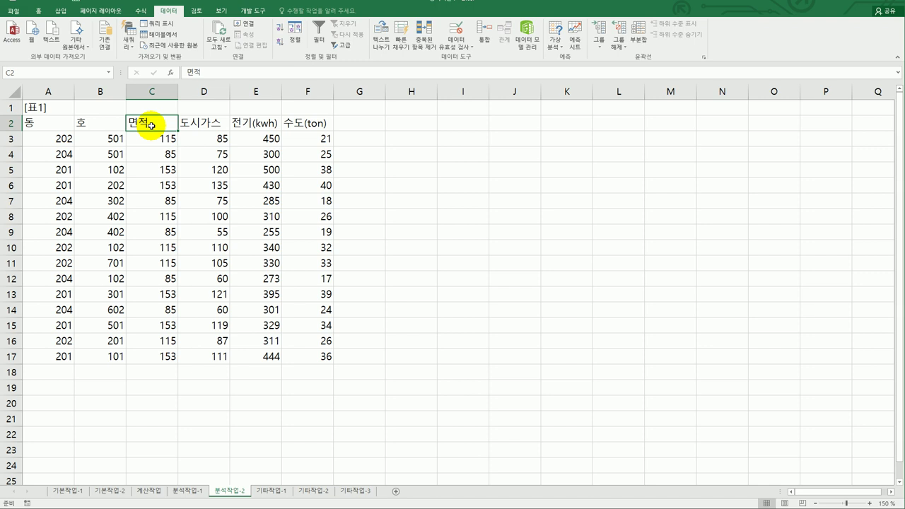
left_click(280, 43)
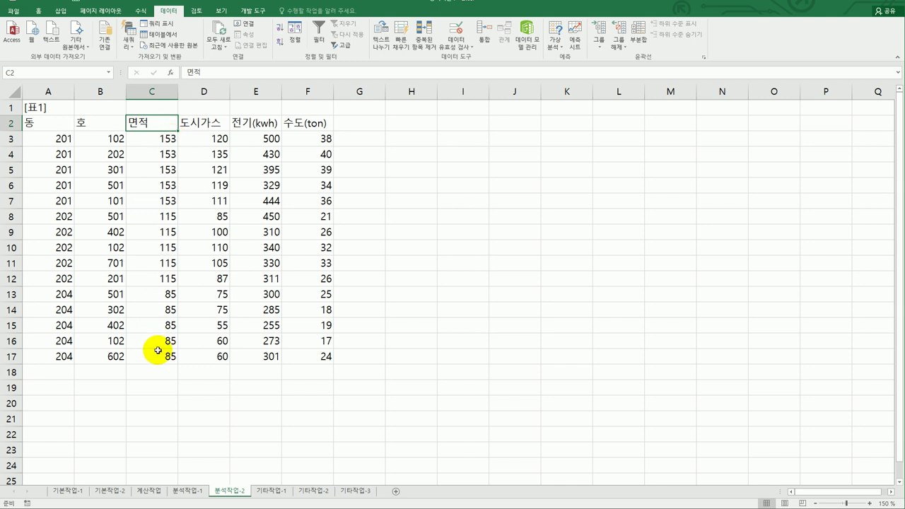
left_click(638, 41)
left_click_drag(659, 137, 539, 129)
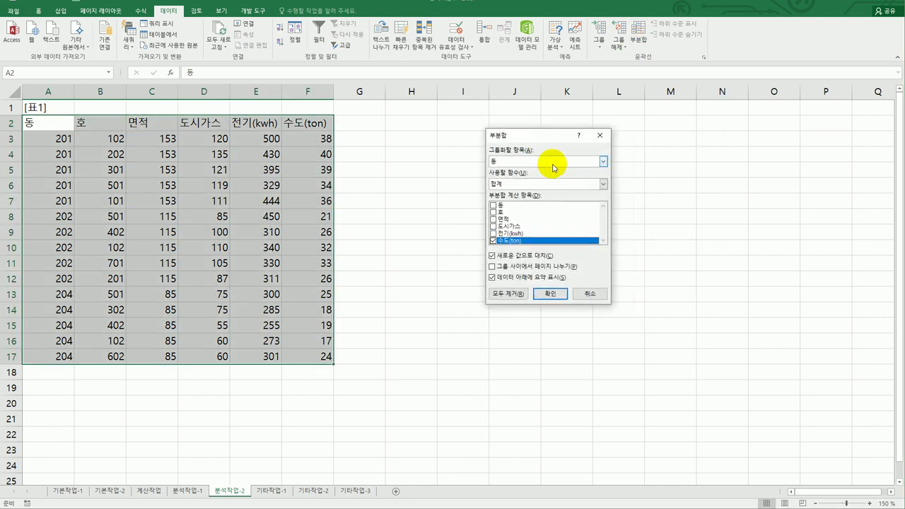
left_click(554, 168)
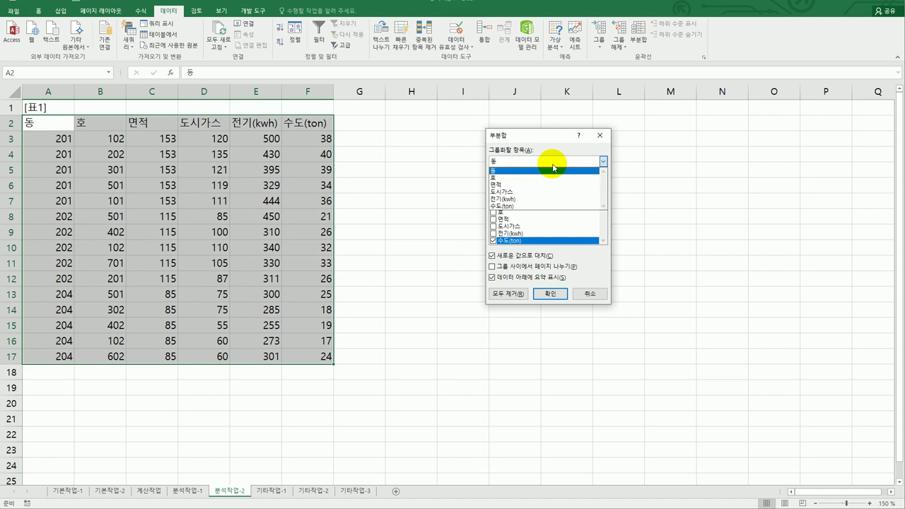
left_click(549, 185)
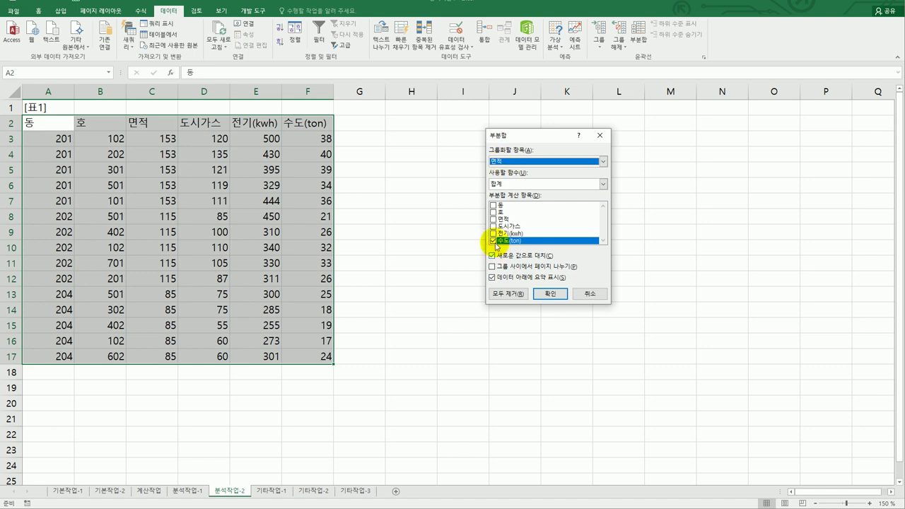
left_click(494, 227)
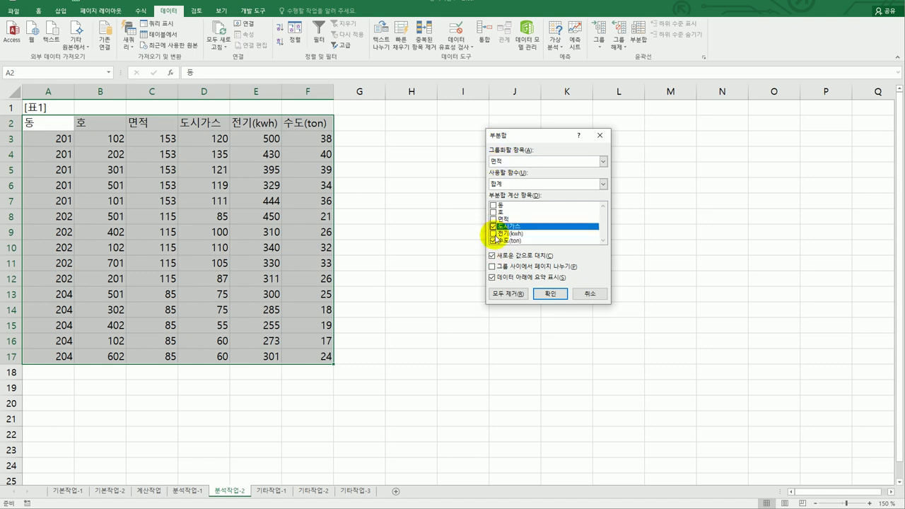
left_click(494, 234)
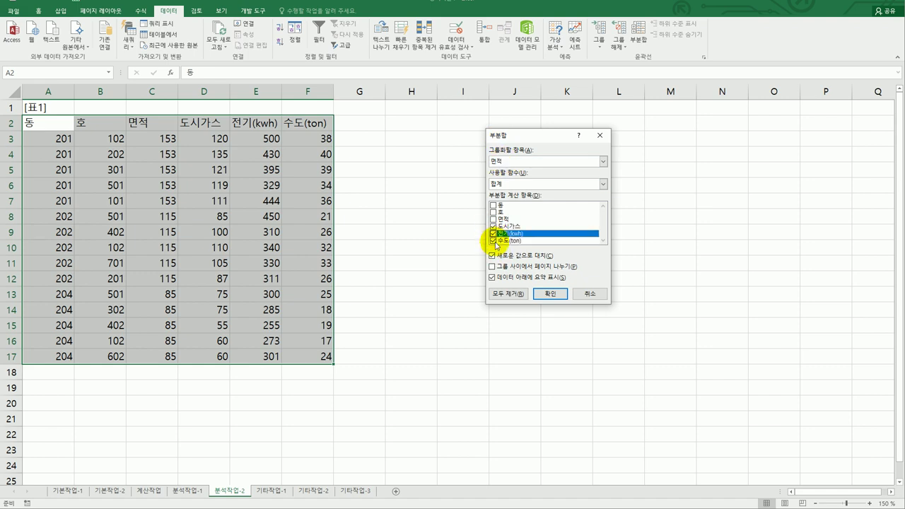
left_click(515, 183)
left_click(520, 208)
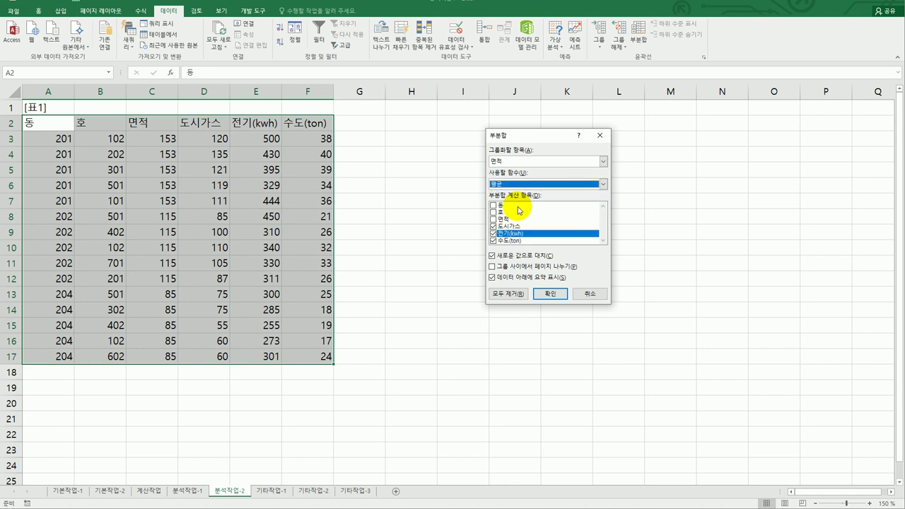
left_click(550, 293)
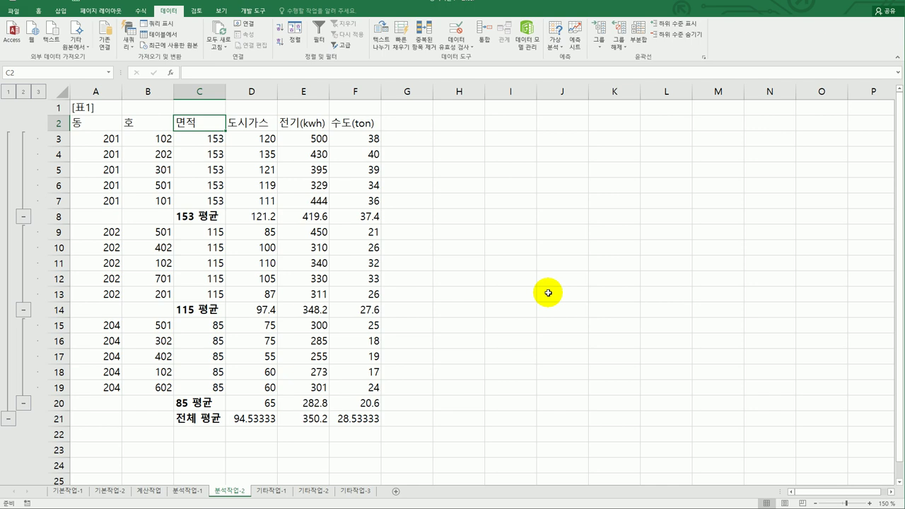
Step: Add 최대값 subtotals per 면적 for the same three fields without replacing the existing subtotals, and autofit column C
left_click(641, 41)
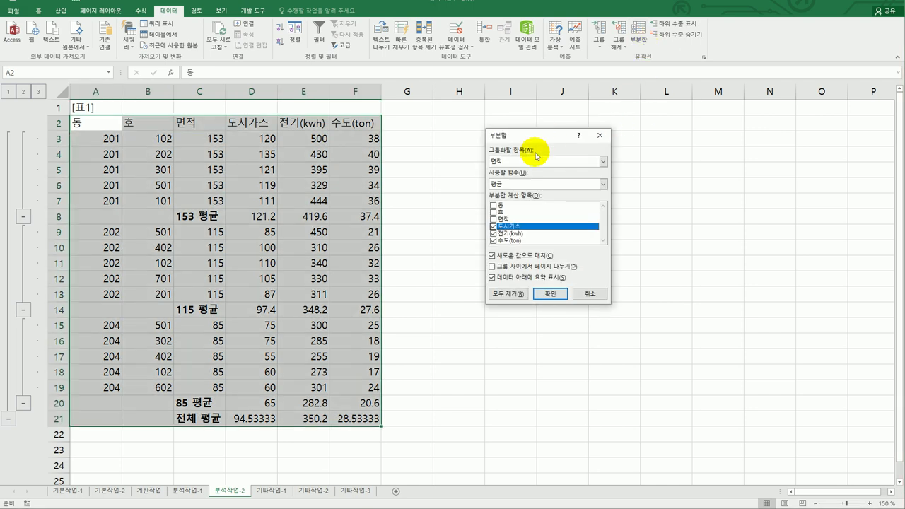
left_click(527, 183)
left_click(524, 213)
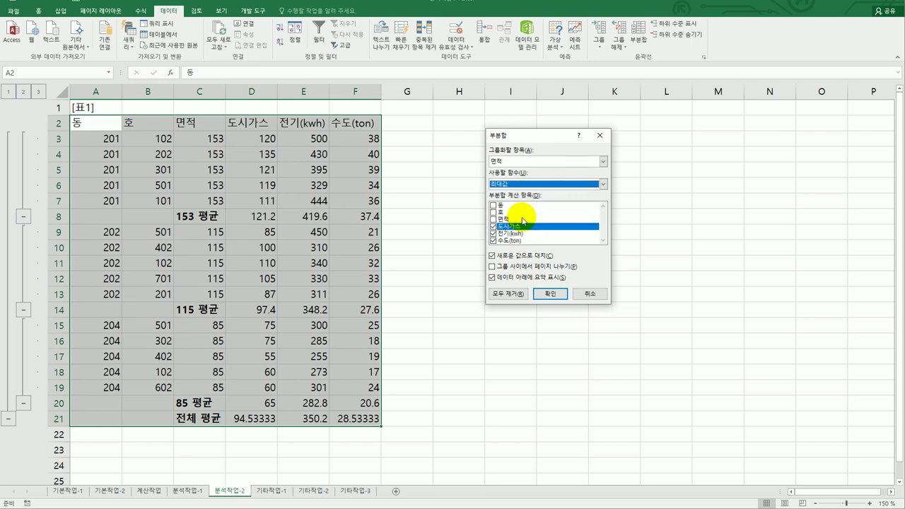
left_click(526, 257)
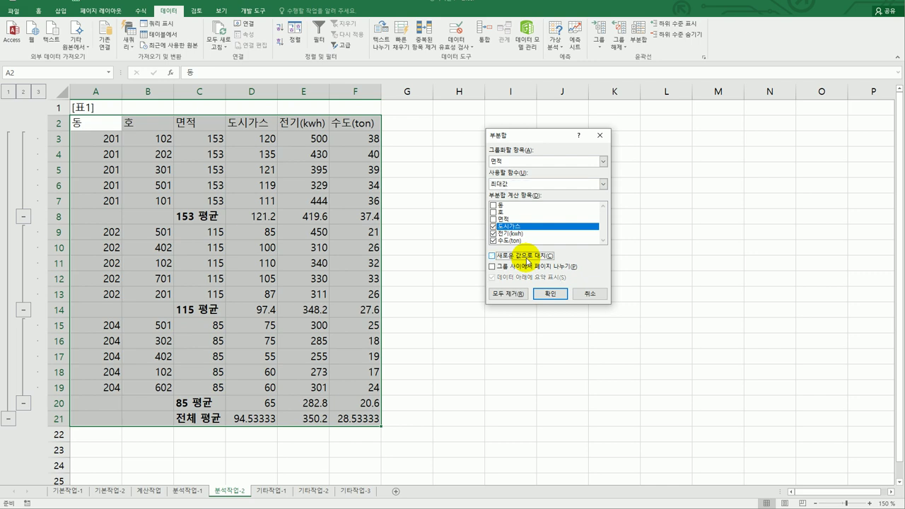
left_click(550, 293)
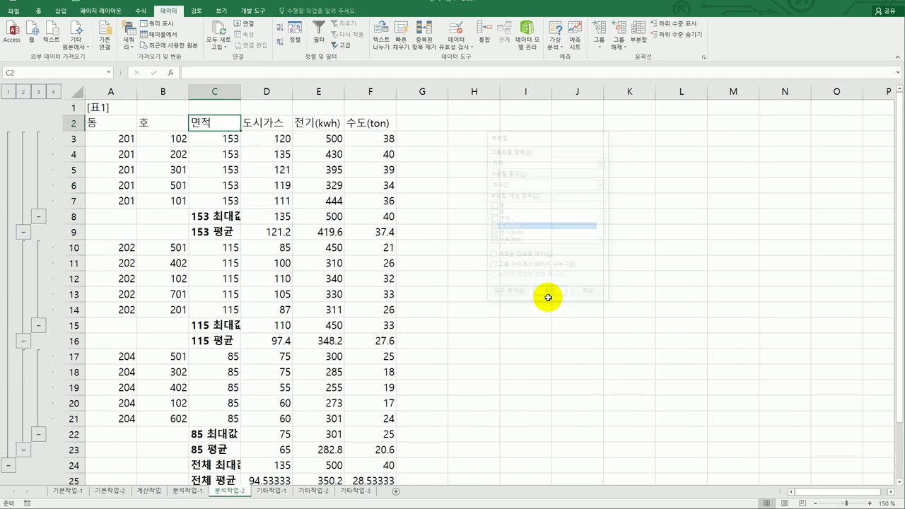
double_click(240, 90)
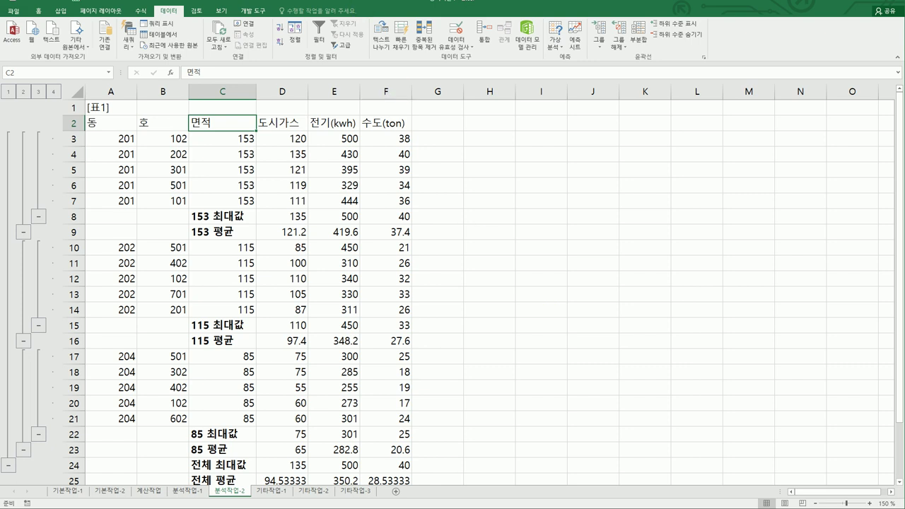
Step: Format the 평균 values in D9:F9, D16:F16, D23:F23 and D25:F25 as 숫자 with 1 decimal place
key("alt+Tab")
key("alt+Tab")
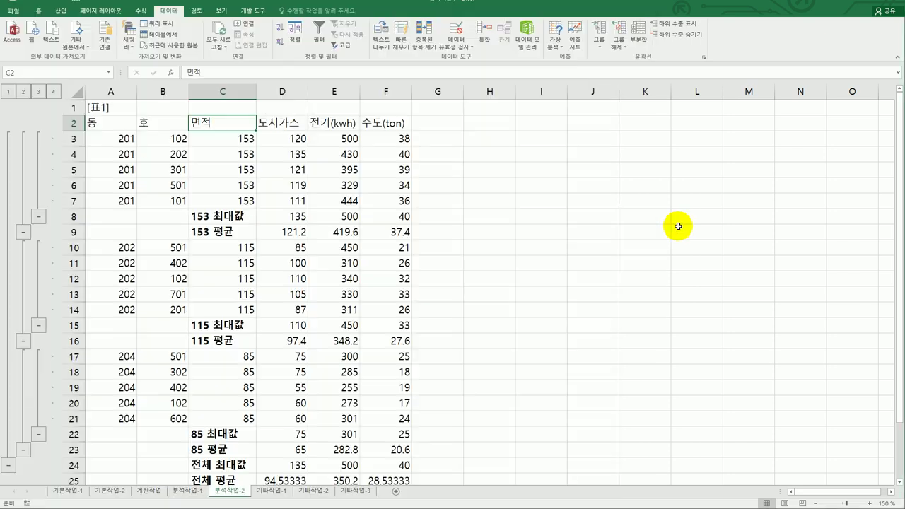
left_click_drag(289, 231, 387, 231)
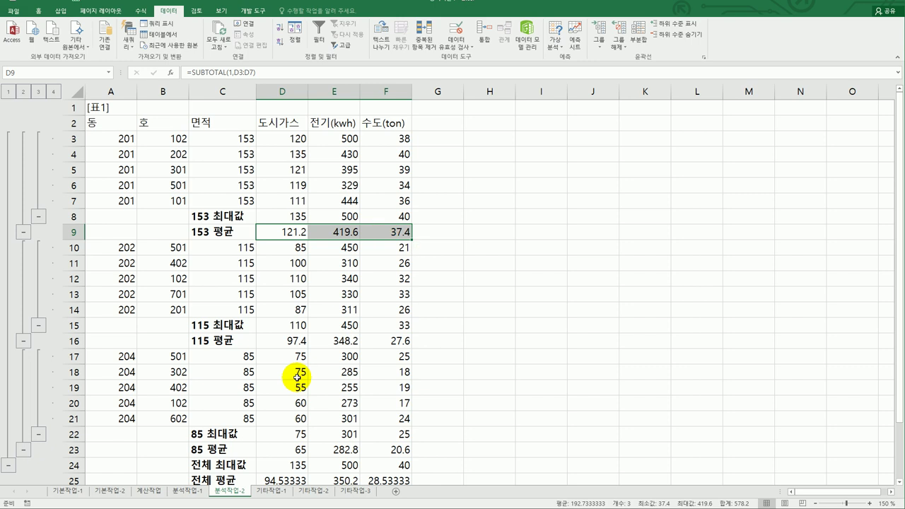
left_click_drag(291, 340, 377, 339, "ctrl")
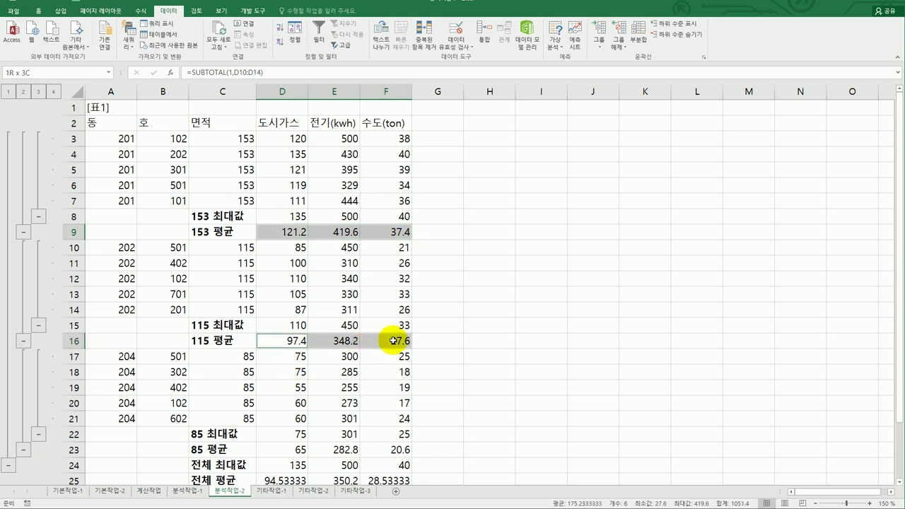
scroll(489, 339, "down", 2)
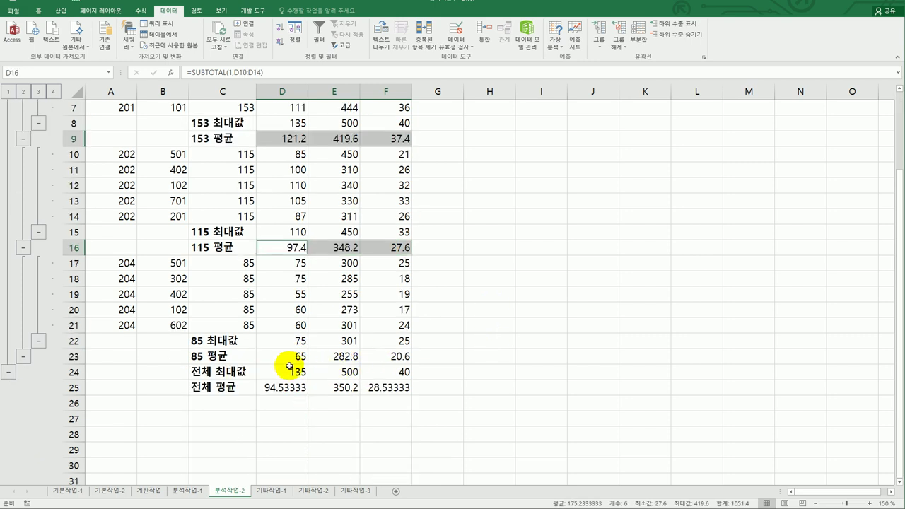
left_click_drag(289, 355, 390, 357, "ctrl")
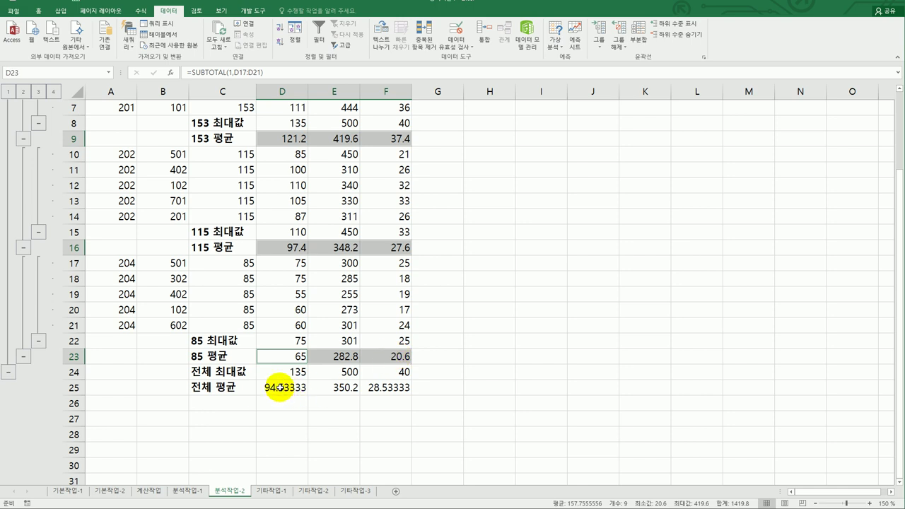
left_click_drag(275, 387, 403, 388, "ctrl")
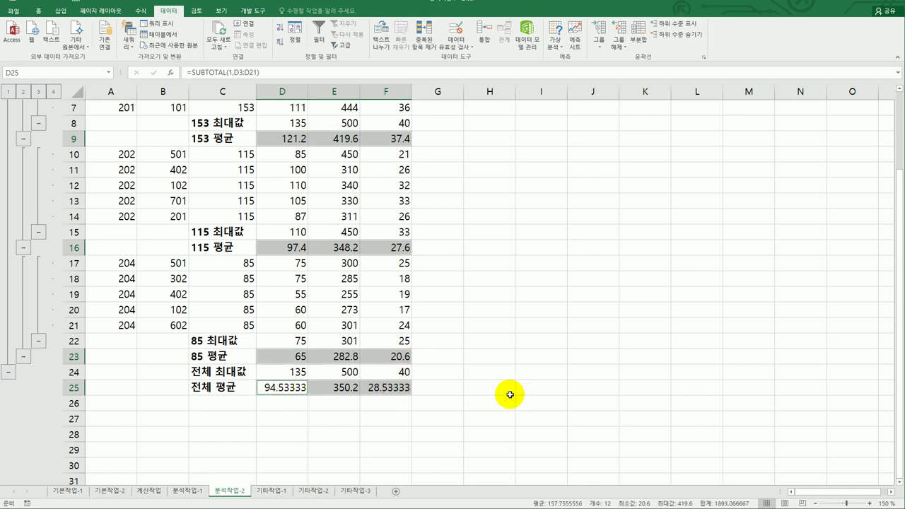
right_click(368, 249)
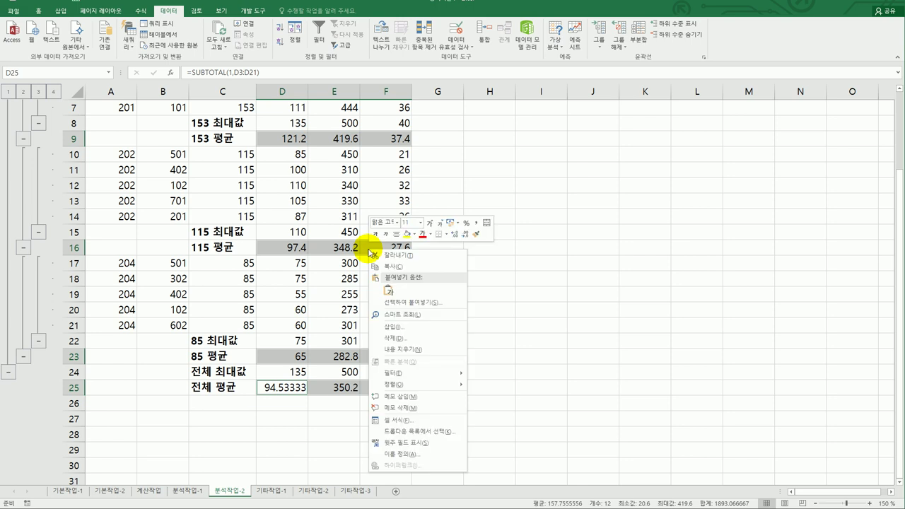
left_click(407, 421)
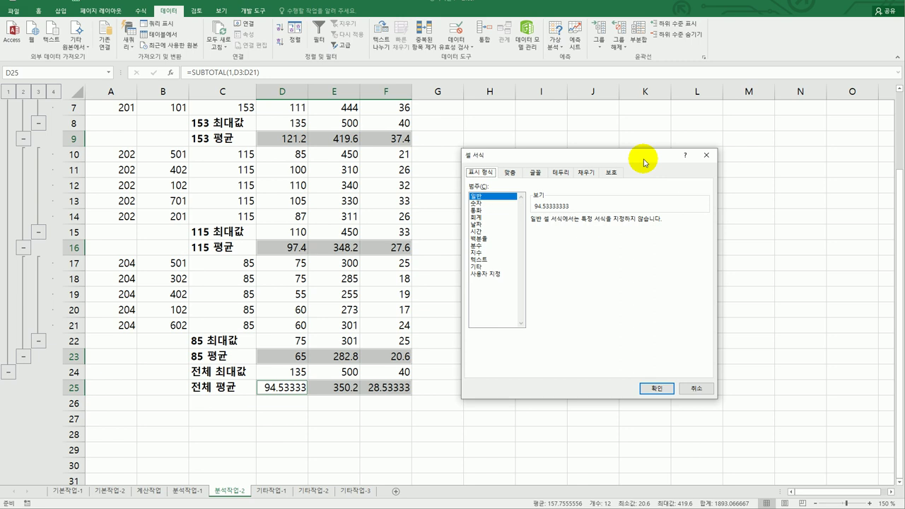
left_click(498, 205)
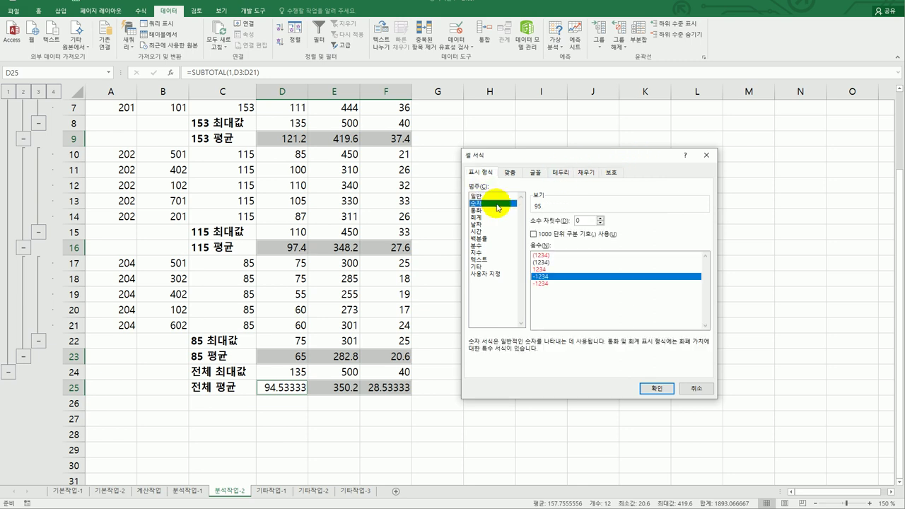
left_click(601, 223)
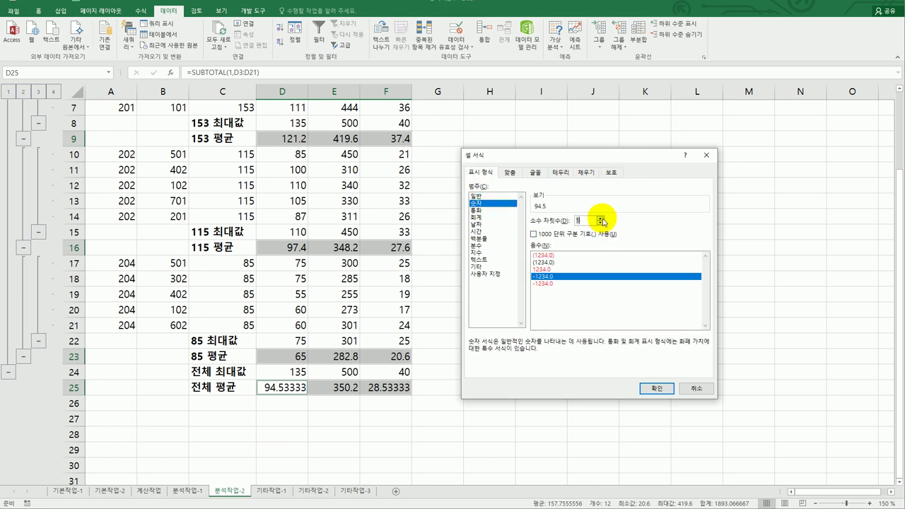
left_click(656, 388)
left_click(656, 388)
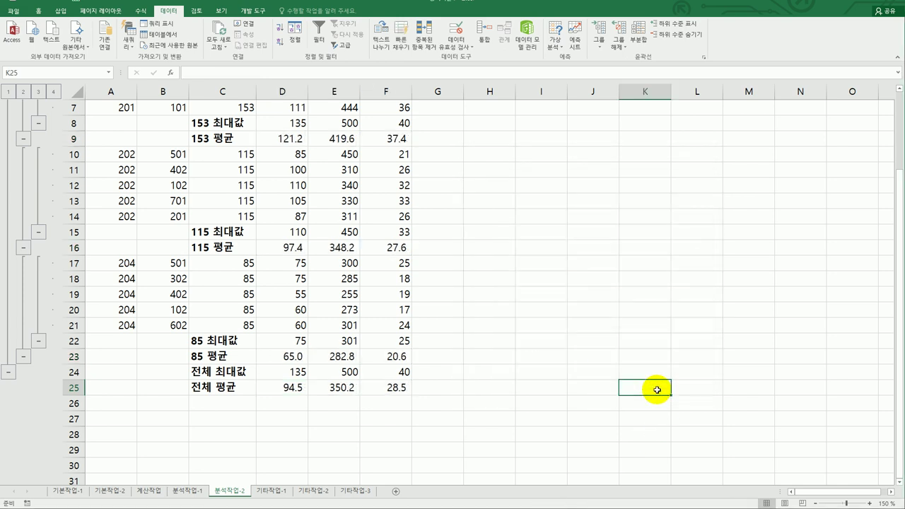
scroll(657, 390, "up", 2)
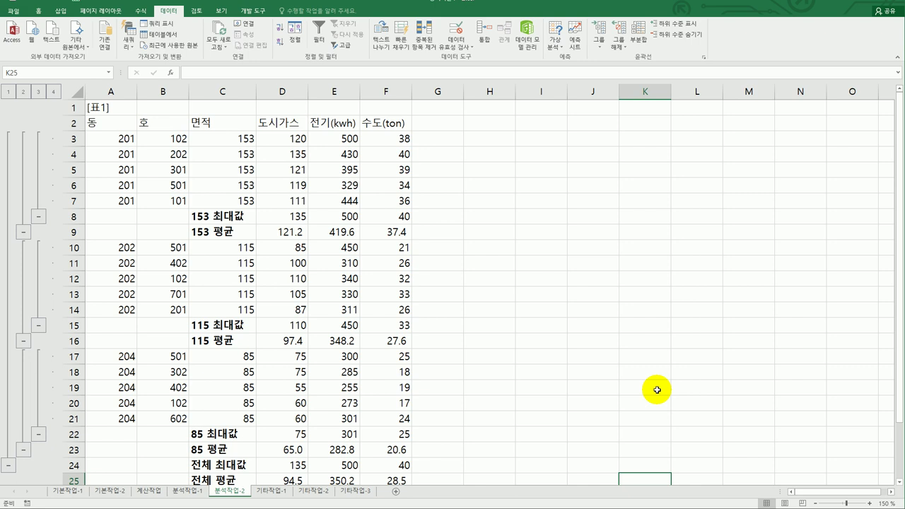
Step: Read the 기타작업-1 chart instructions in the exam document, then switch back to Excel and open the 기타작업-1 sheet
key("alt+Tab")
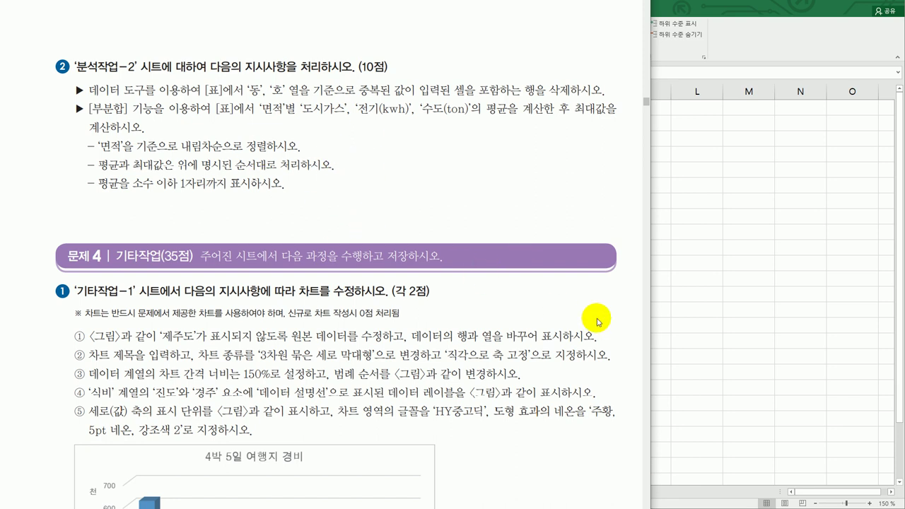
scroll(559, 313, "down", 5)
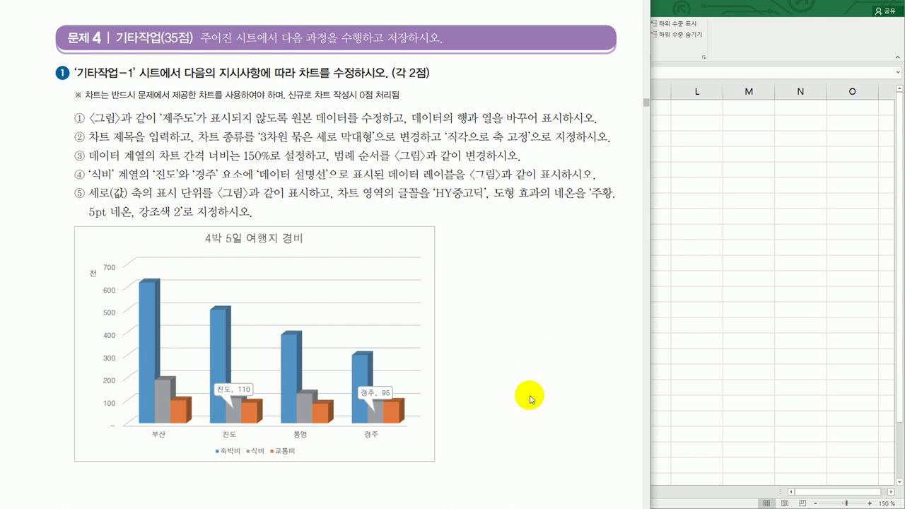
left_click(763, 362)
left_click(288, 491)
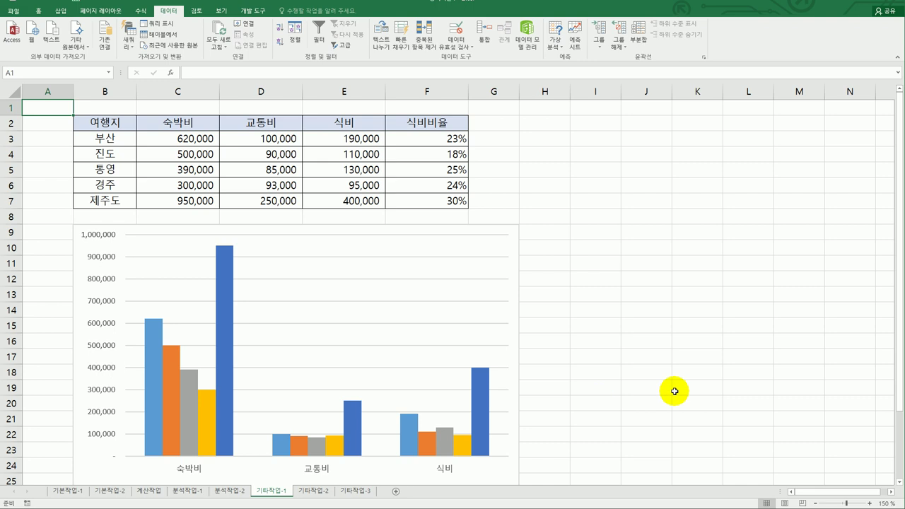
scroll(675, 391, "down", 1)
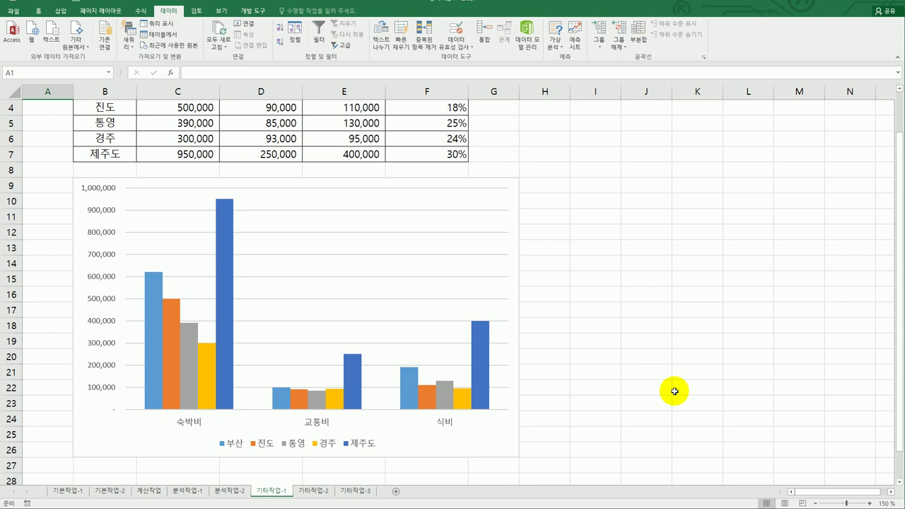
Step: Remove the 제주도 series from the chart and switch the chart's rows and columns
left_click(228, 248)
right_click(229, 252)
left_click(246, 257)
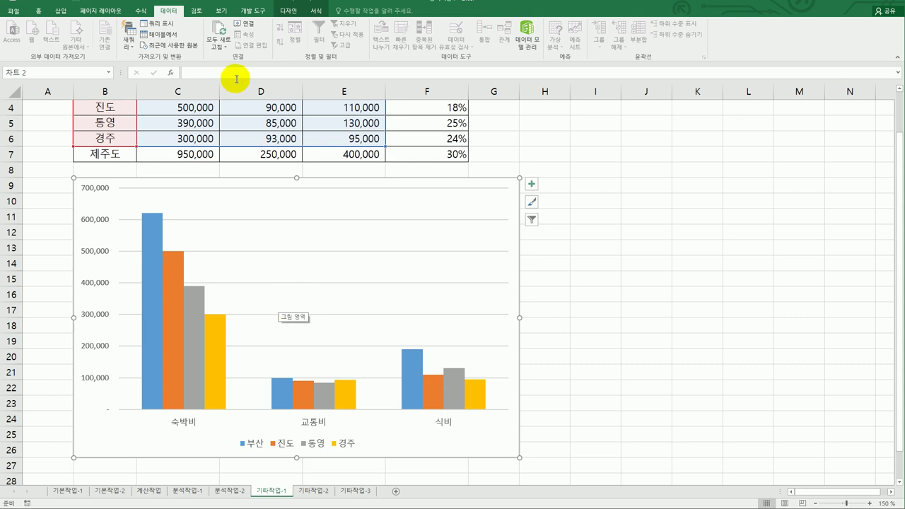
left_click(289, 11)
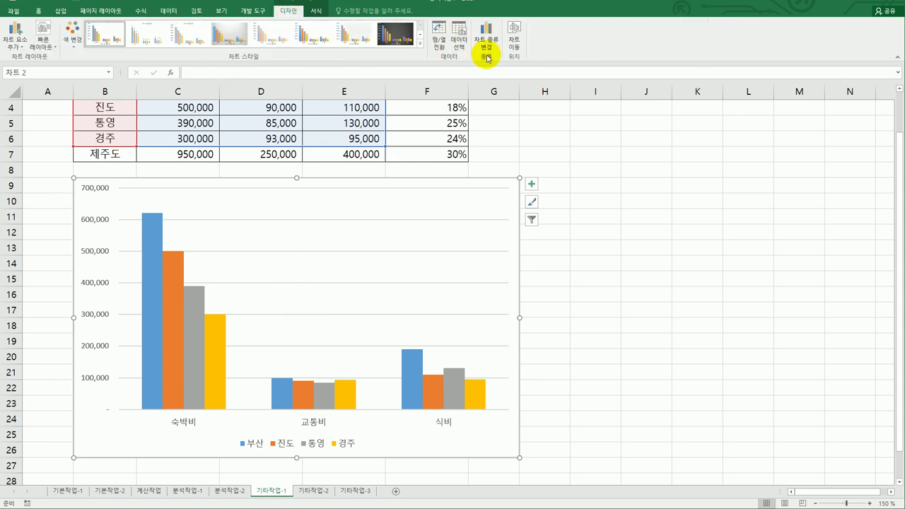
left_click(439, 48)
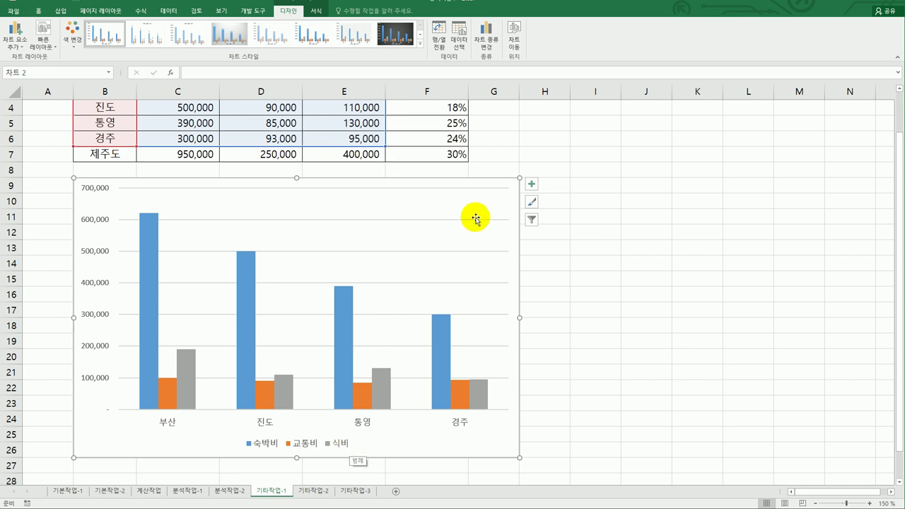
Step: Add a chart title reading 4박 5일 여행지 경비
left_click(532, 186)
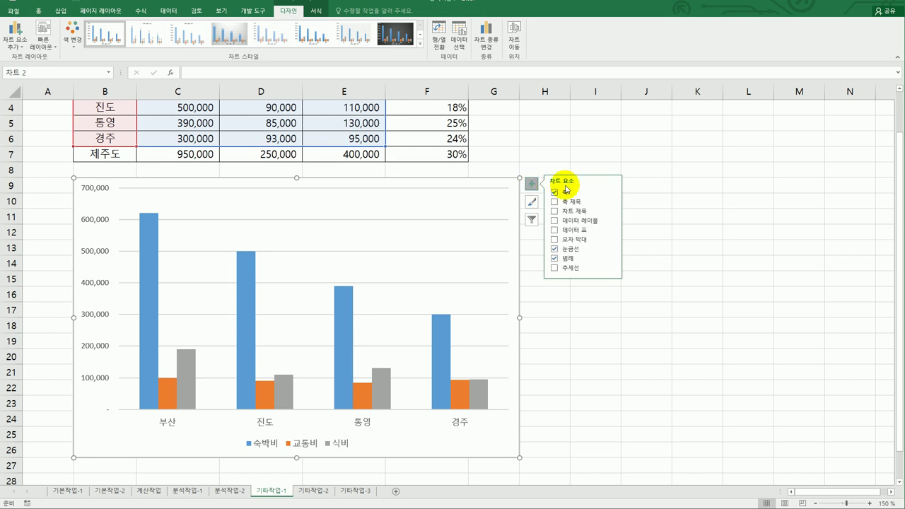
left_click(555, 210)
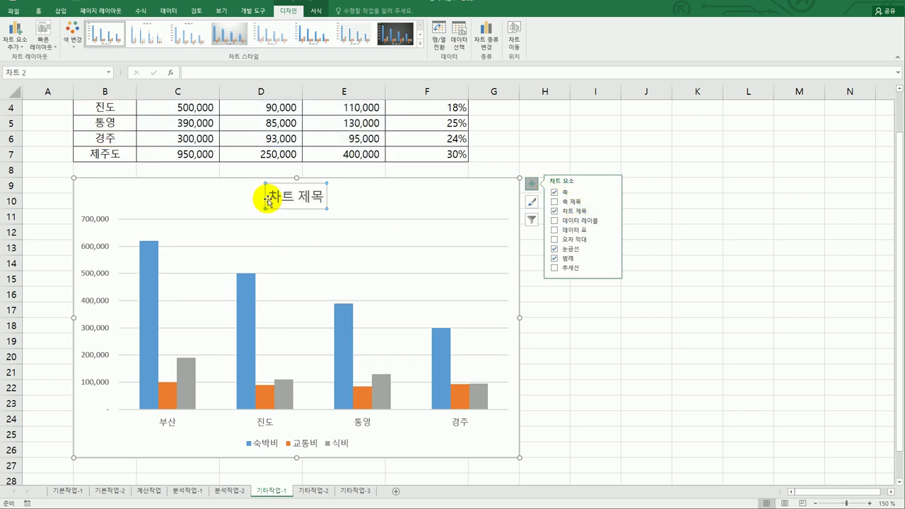
left_click_drag(267, 196, 330, 197)
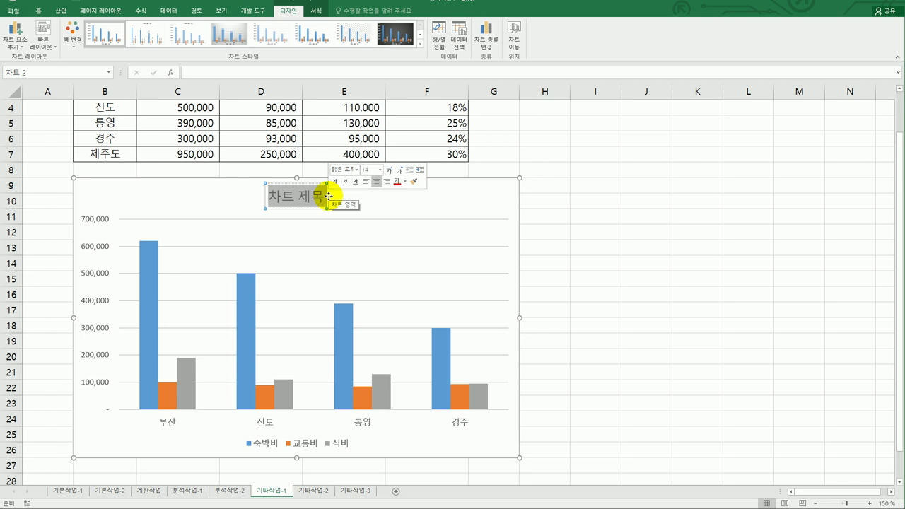
type("4박 5일 여행지 경비")
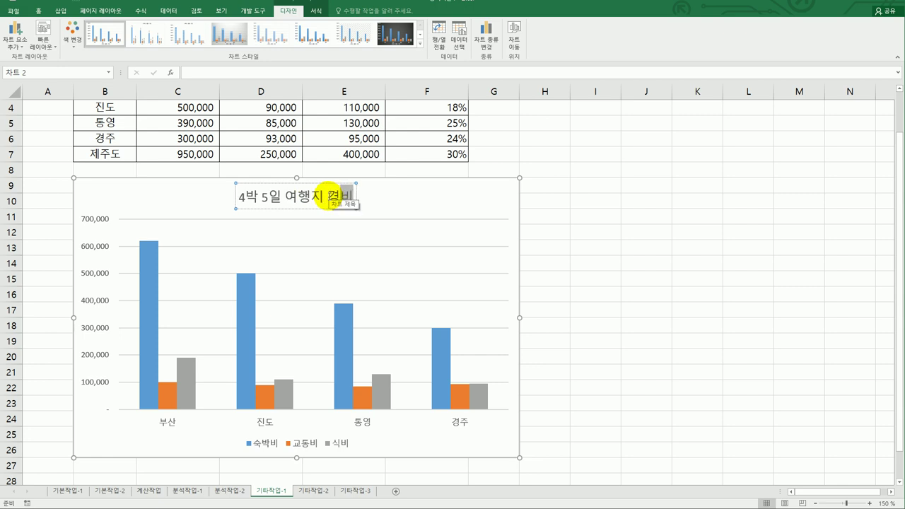
Step: Change the chart type to 3차원 묶은 세로 막대형 and turn on 직각으로 축 고정 in its 3-D rotation settings
right_click(390, 236)
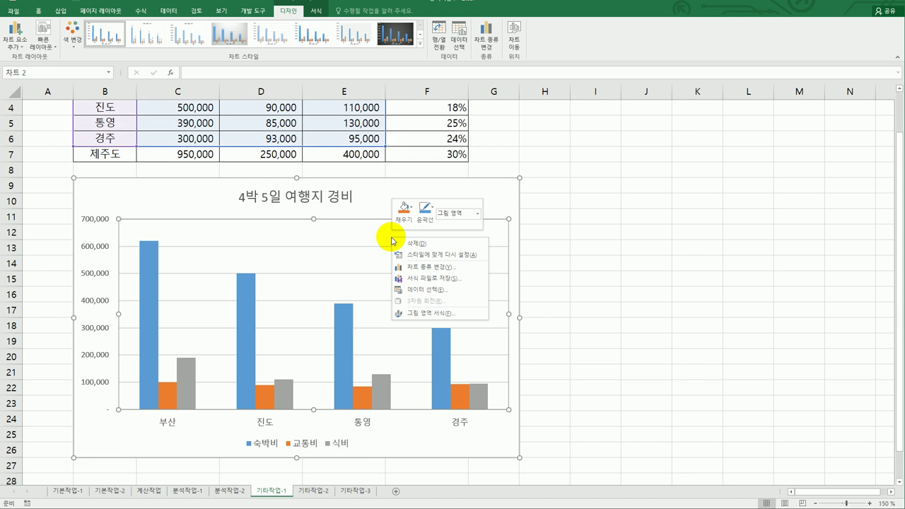
left_click(475, 267)
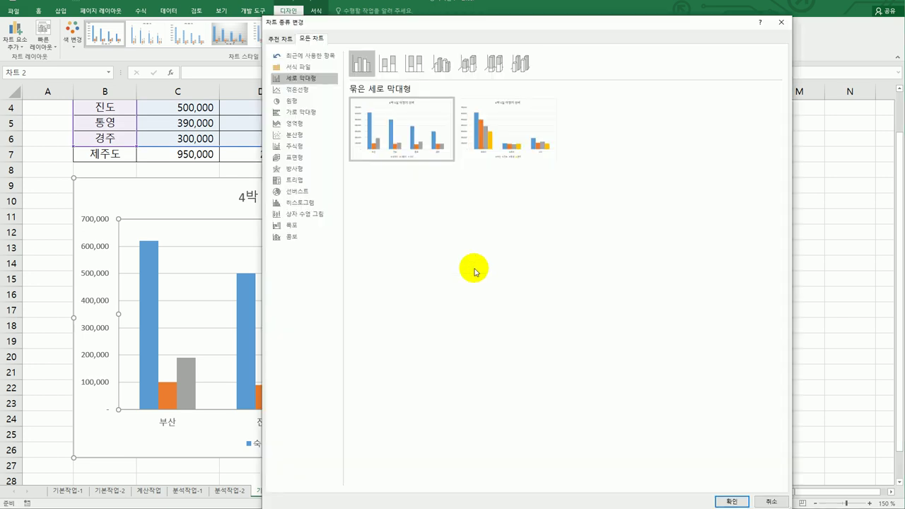
left_click(441, 72)
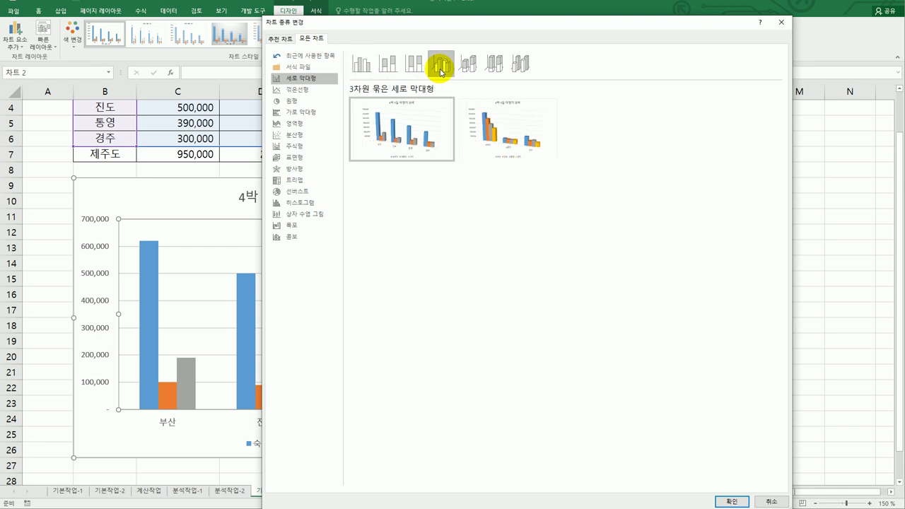
left_click(732, 502)
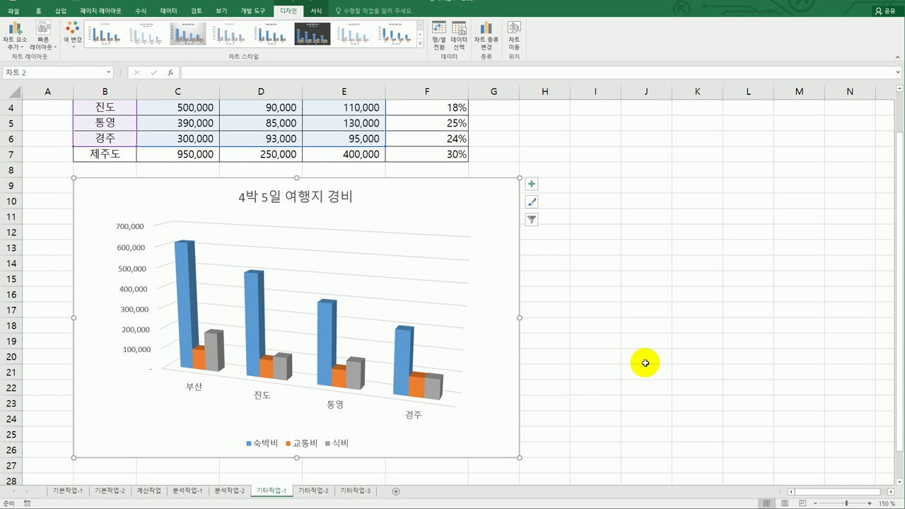
right_click(467, 210)
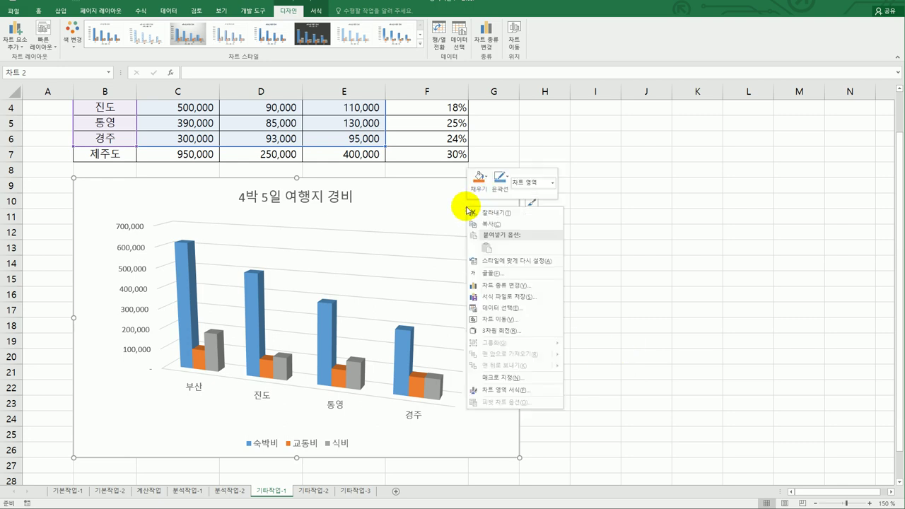
left_click(541, 330)
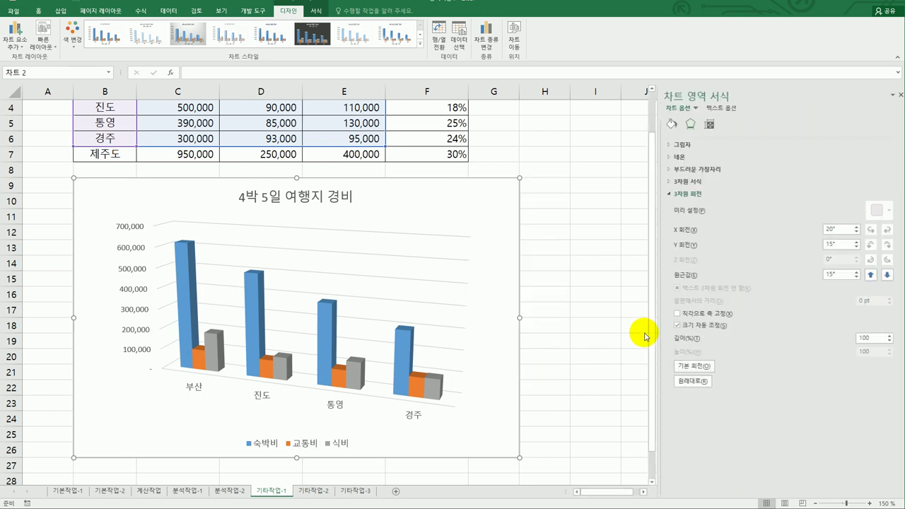
left_click(681, 317)
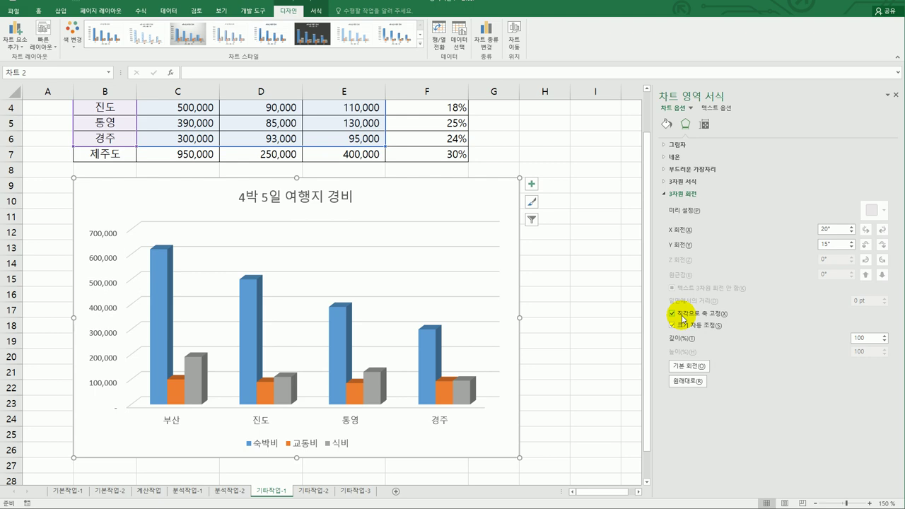
Step: Set the gap width (간격 너비) of the chart's data series to 150%
left_click(255, 306)
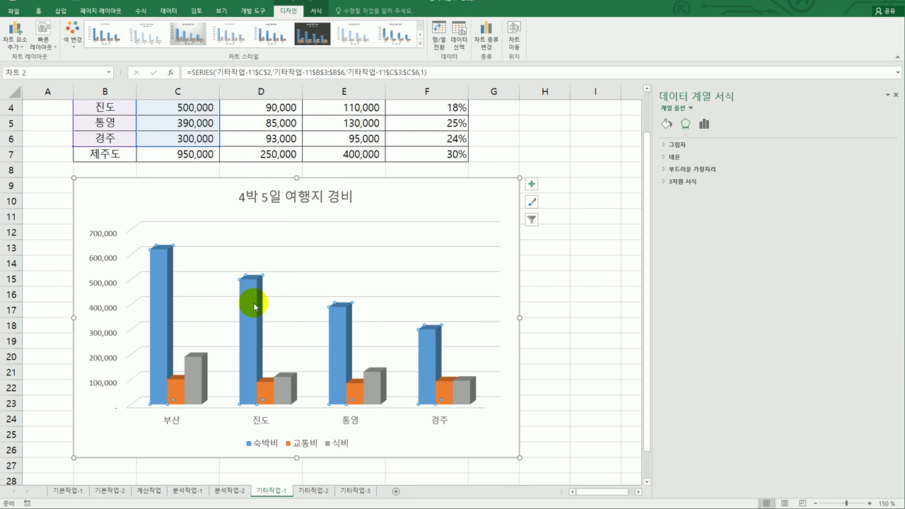
left_click(704, 127)
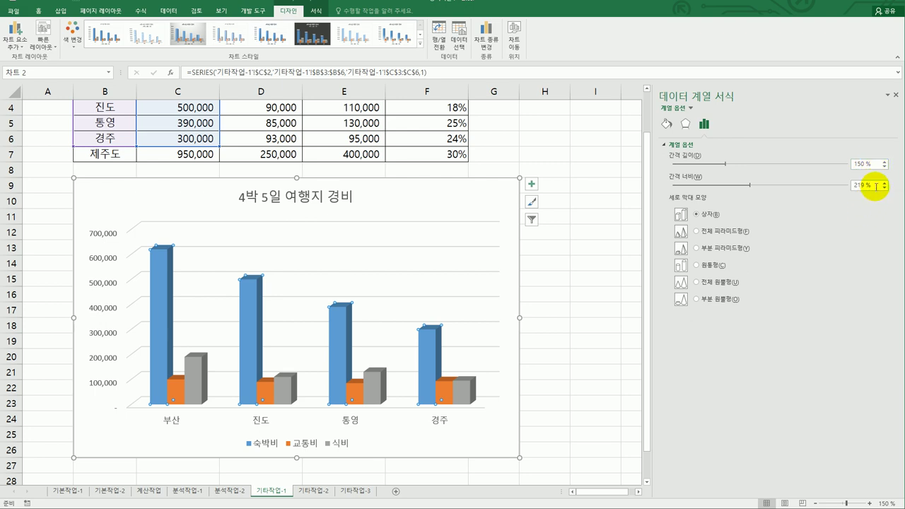
left_click_drag(871, 186, 843, 189)
type("150")
key("Return")
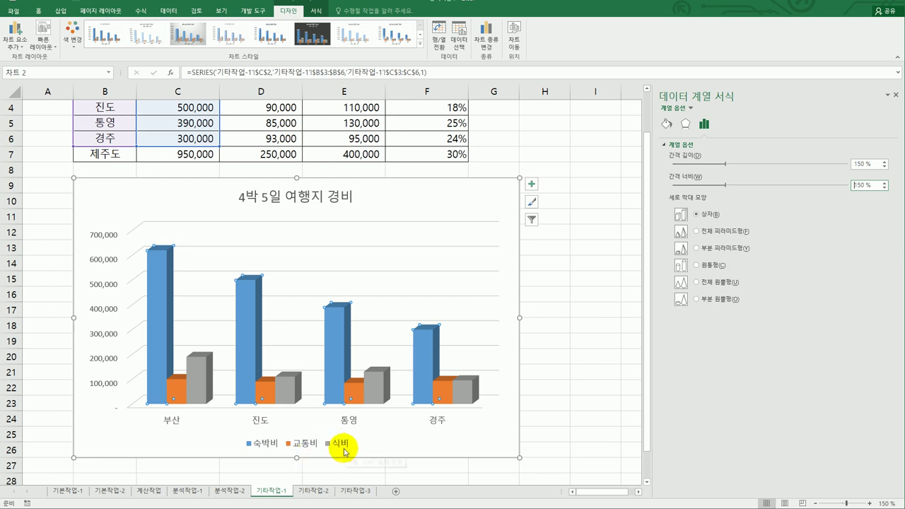
Step: Move the 식비 series ahead of 교통비 in the chart's data source series order
right_click(422, 199)
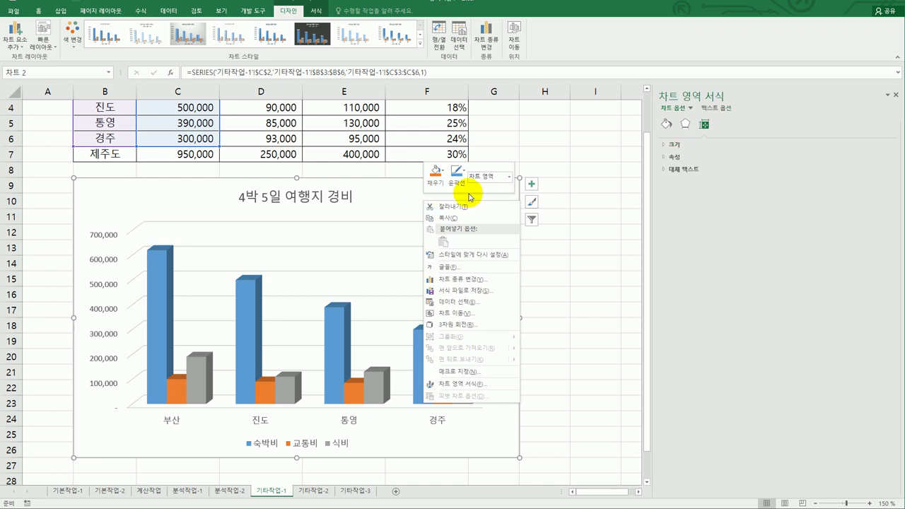
left_click(492, 300)
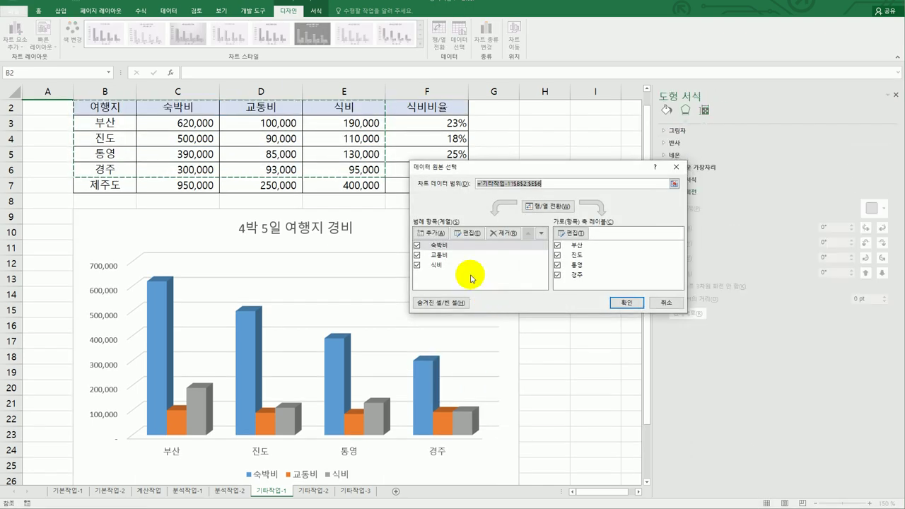
left_click(454, 265)
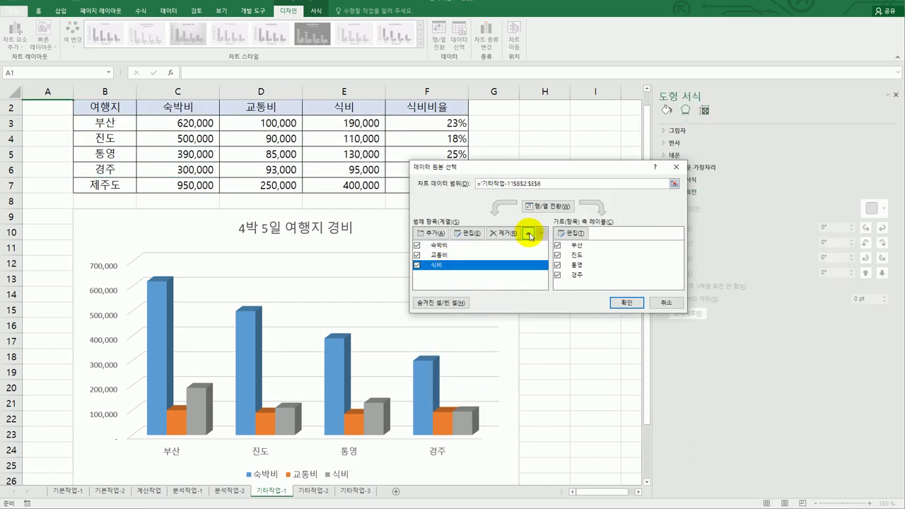
left_click(530, 235)
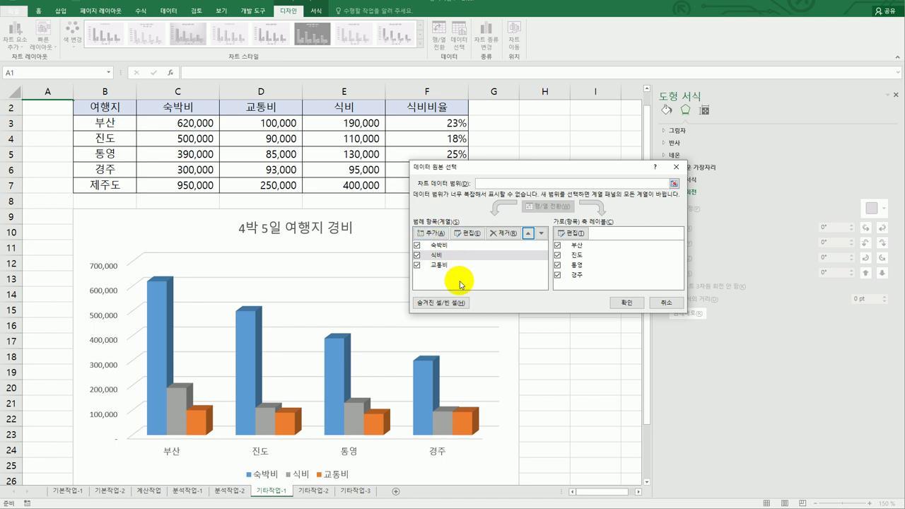
left_click(632, 304)
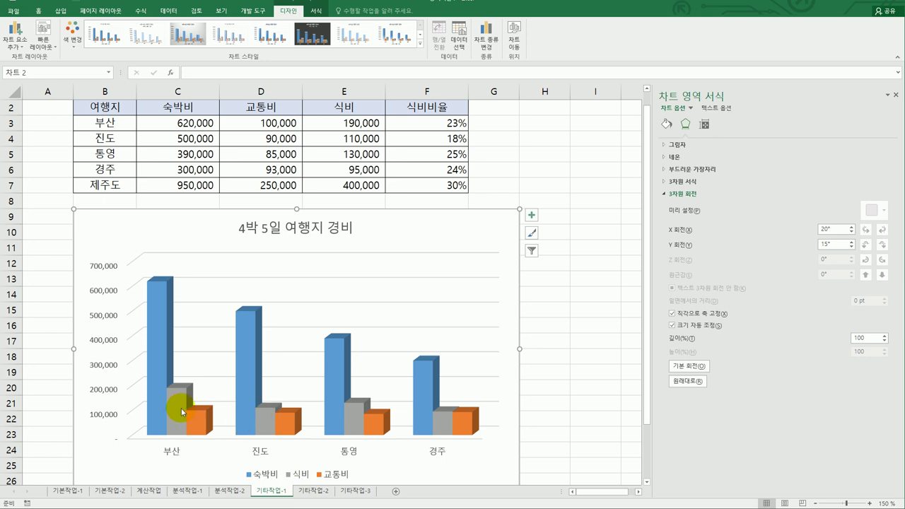
Step: Add data callouts (데이터 설명선) to the 진도 and 경주 points of the 식비 series
left_click(266, 427)
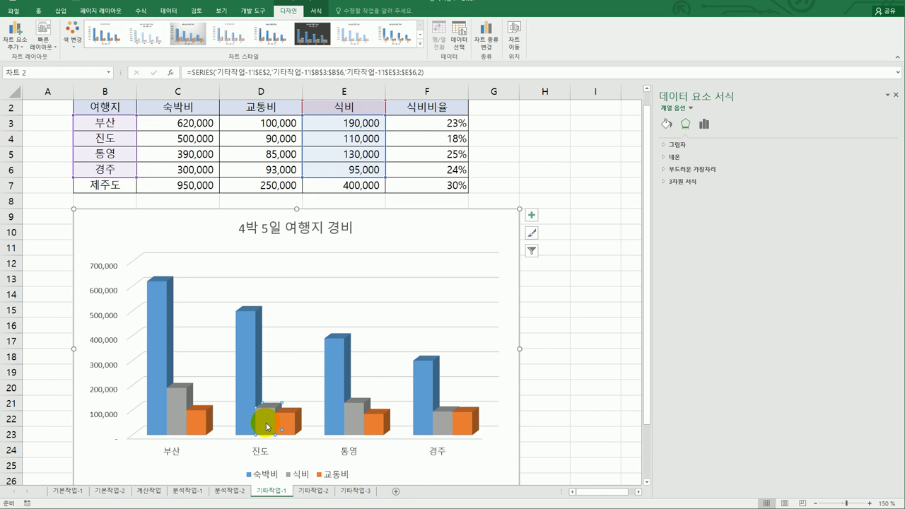
right_click(266, 427)
mouse_move(359, 489)
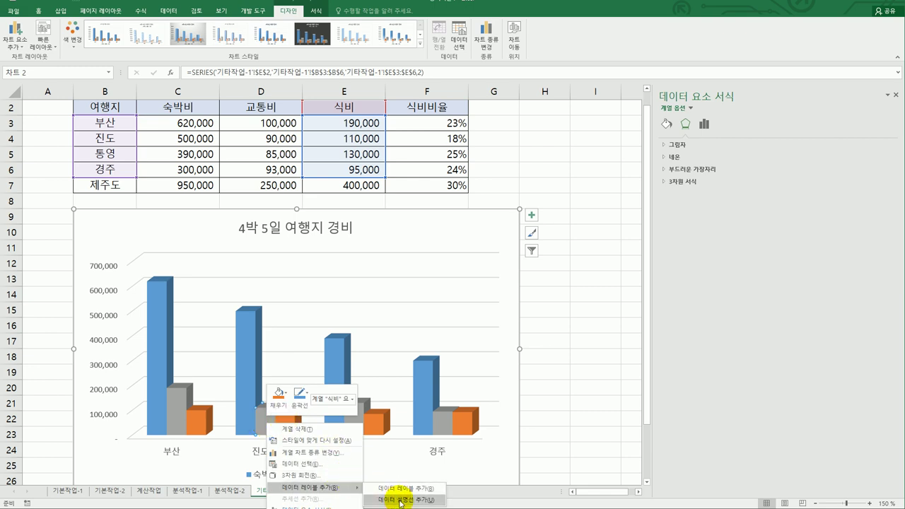
left_click(400, 500)
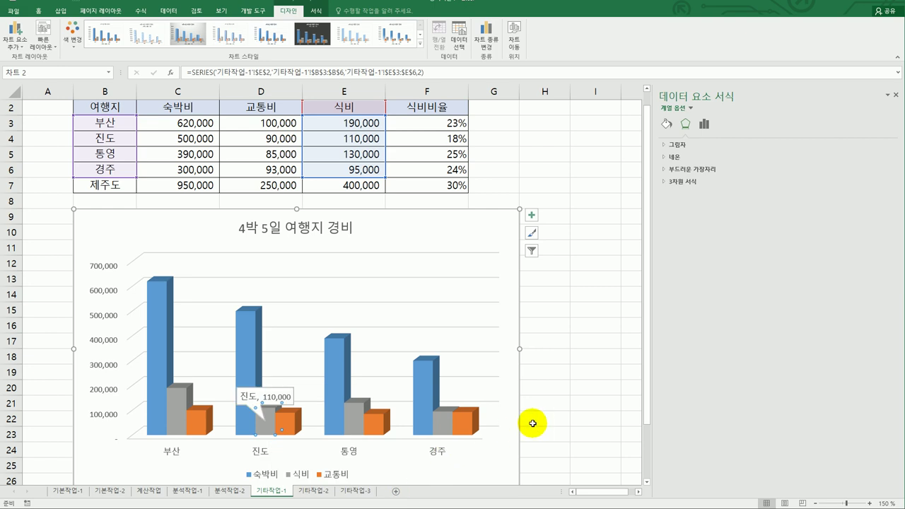
left_click(449, 431)
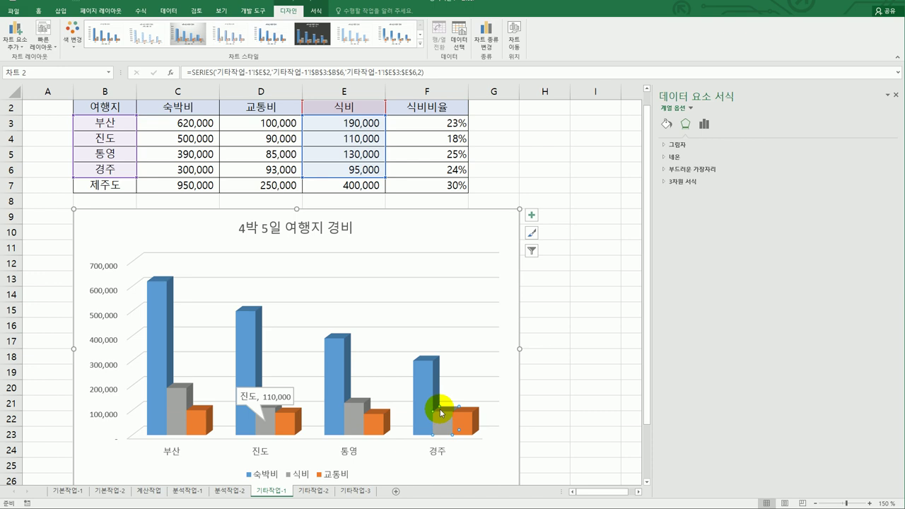
right_click(444, 417)
mouse_move(534, 481)
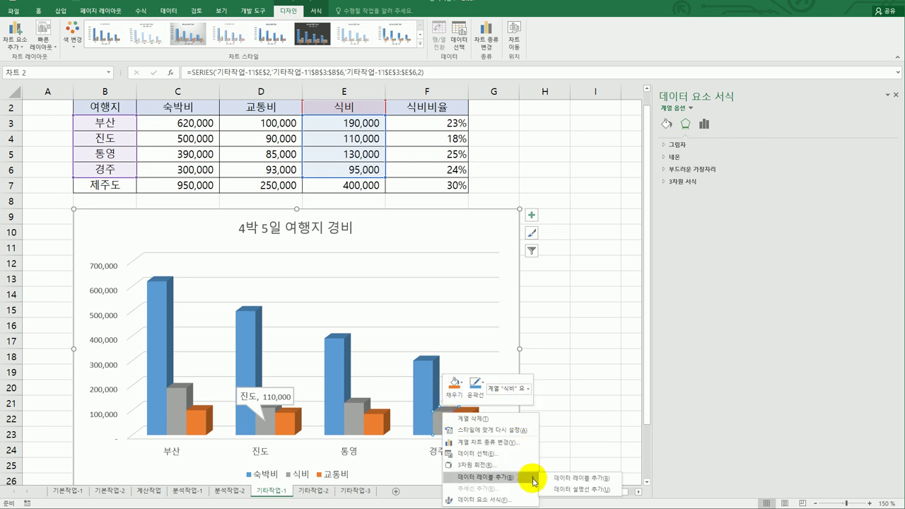
left_click(571, 489)
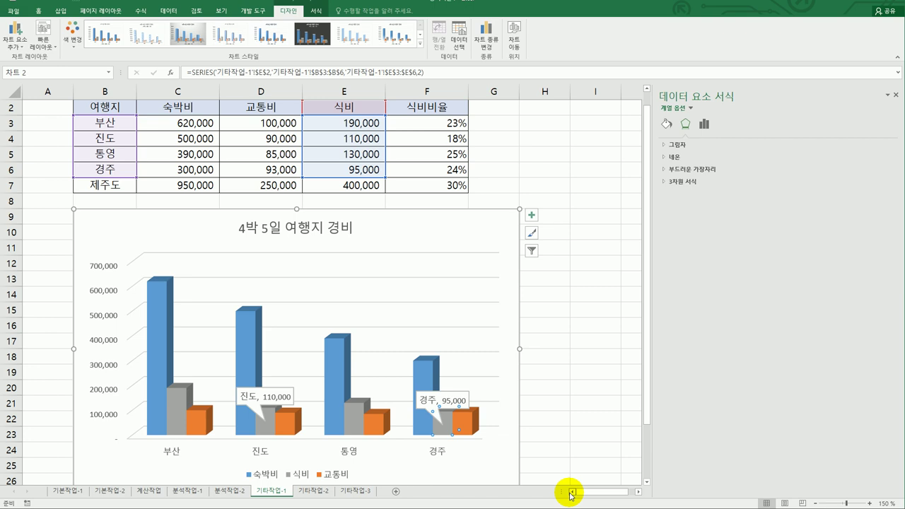
Step: Change the shape of the 식비 data labels to 모서리가 둥근 사각형 설명선
left_click(264, 404)
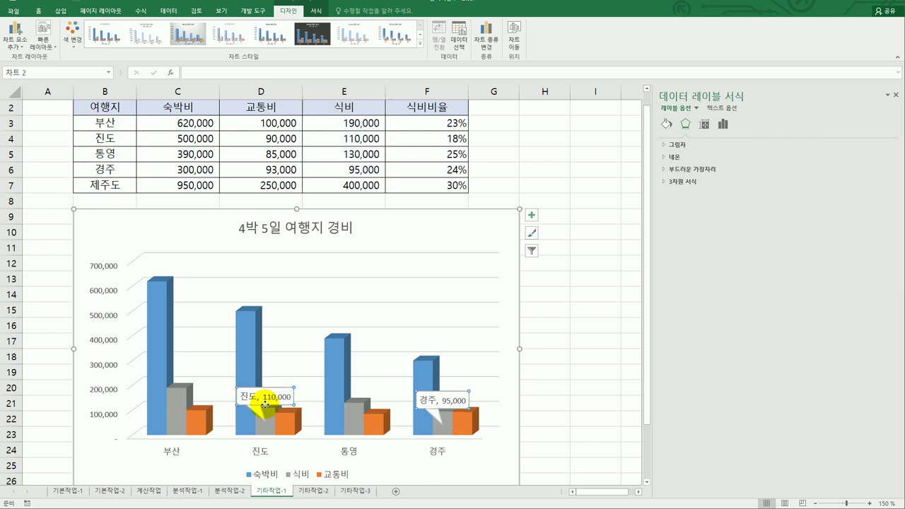
right_click(264, 404)
mouse_move(346, 493)
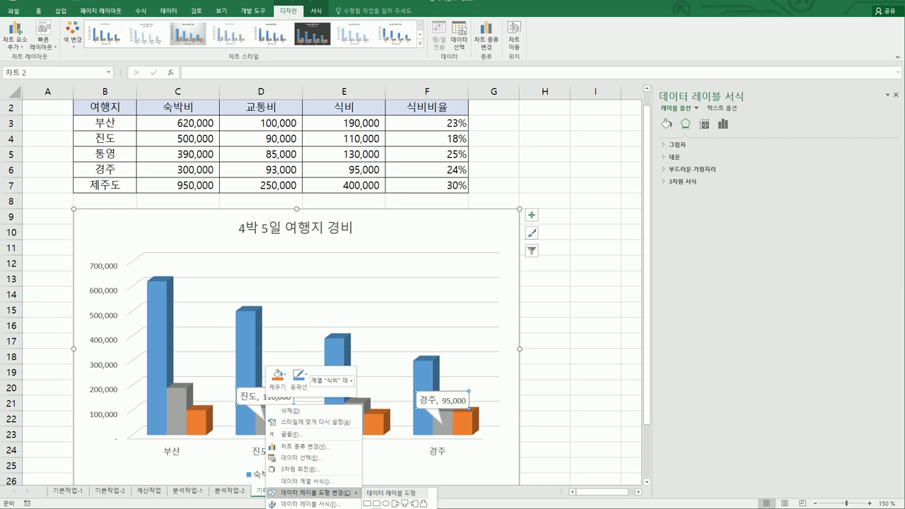
key("Escape")
scroll(552, 400, "down", 3)
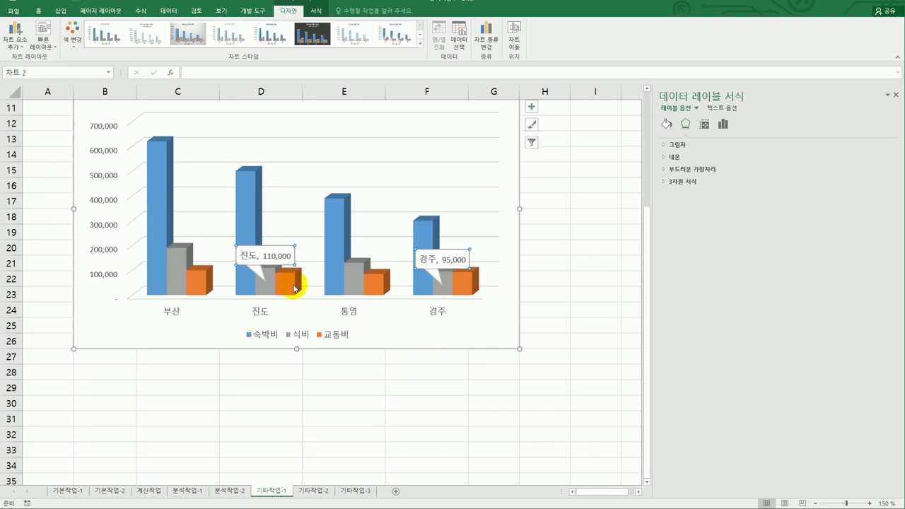
right_click(274, 246)
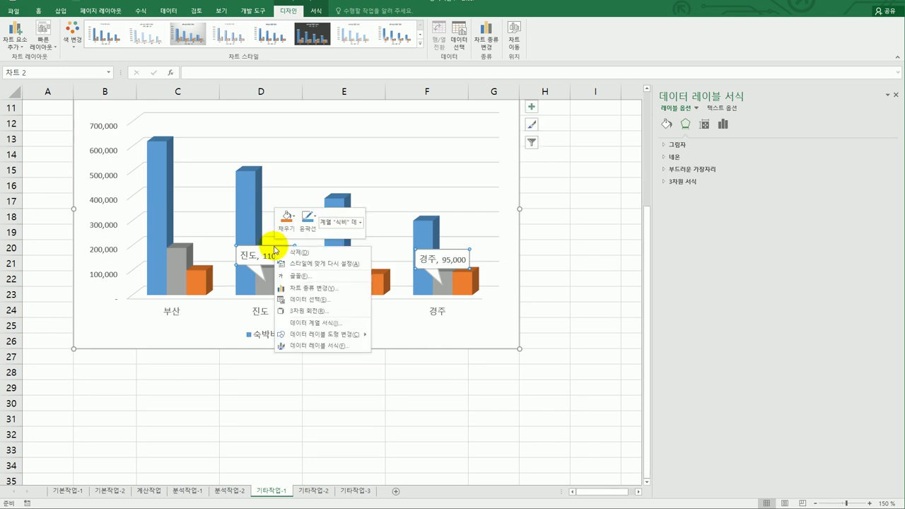
mouse_move(346, 336)
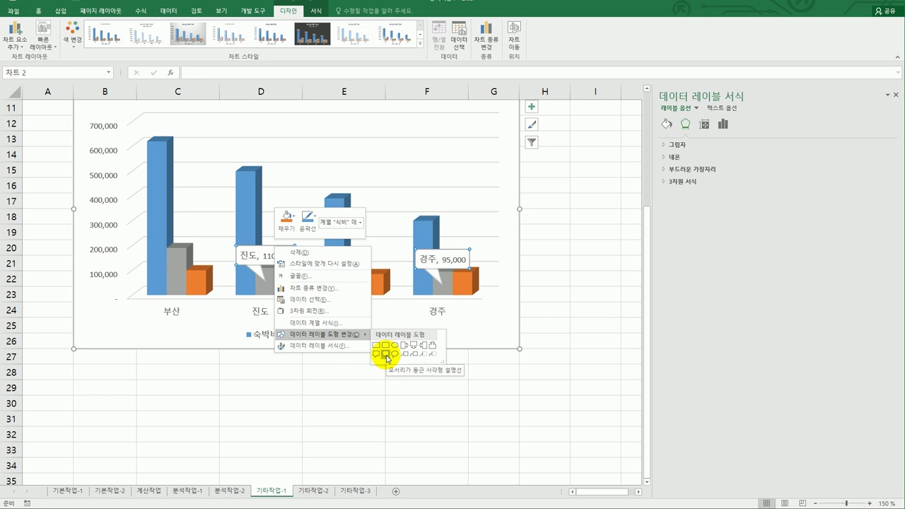
left_click(547, 329)
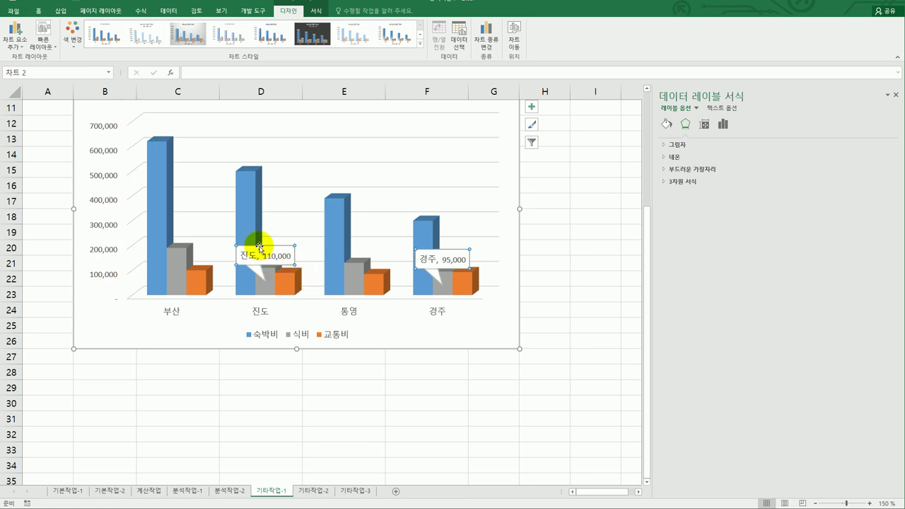
Step: Set the display unit (표시 단위) of the chart's vertical value axis to 천
scroll(127, 212, "up", 2)
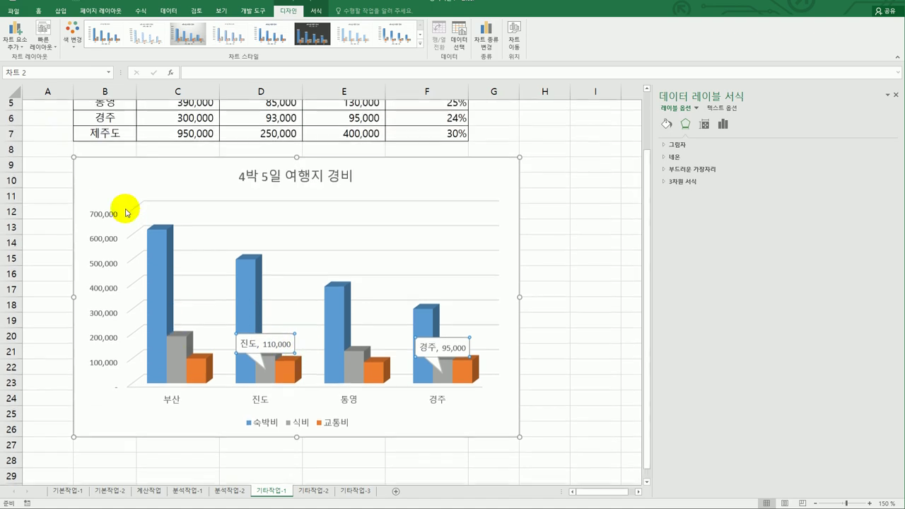
left_click(103, 224)
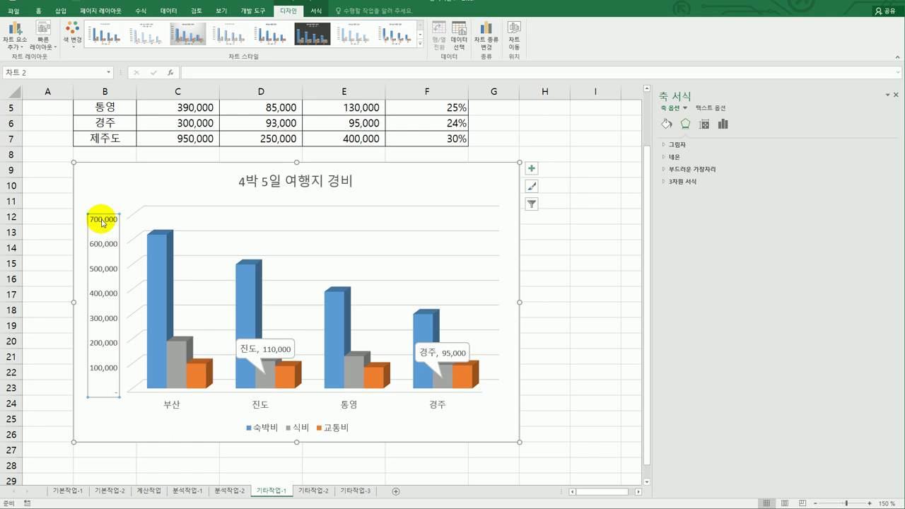
left_click(724, 127)
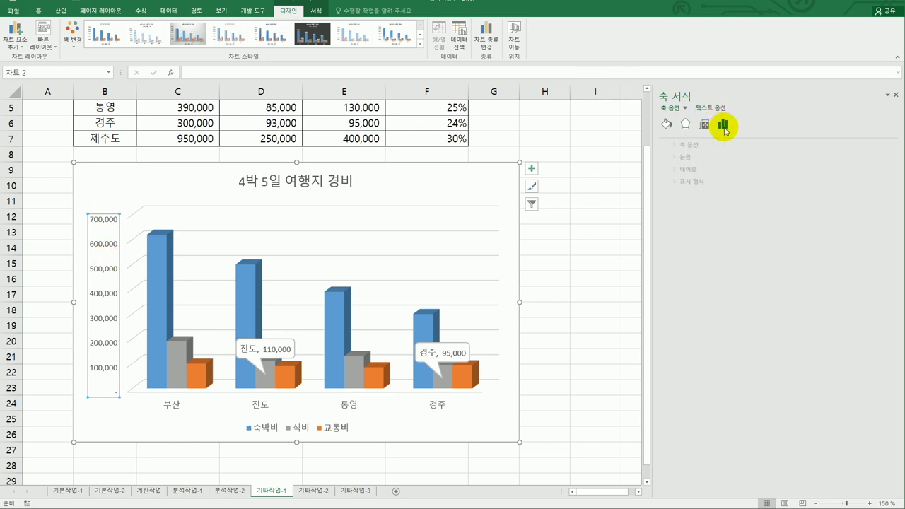
left_click(683, 145)
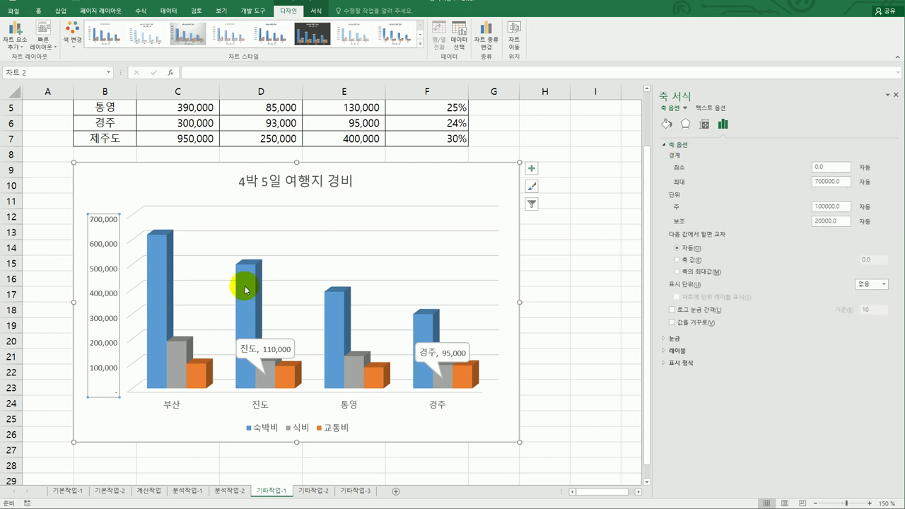
left_click(884, 284)
left_click(873, 307)
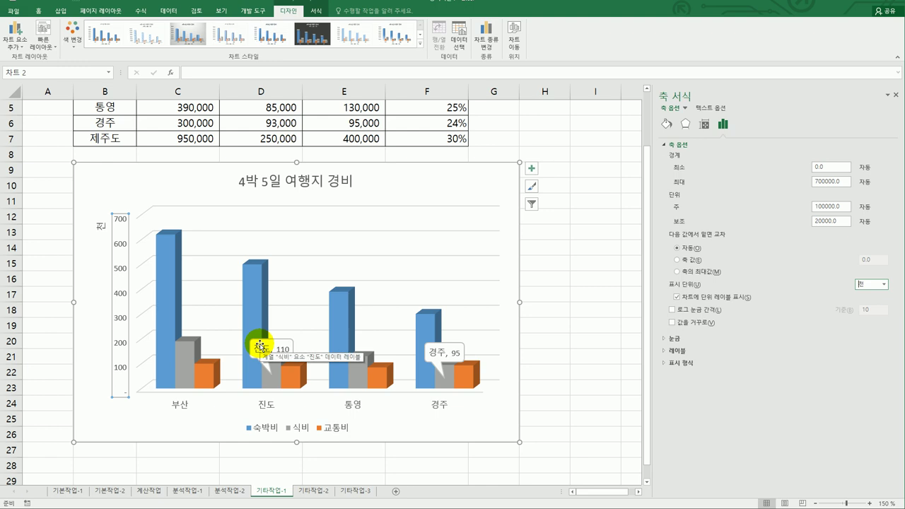
Step: Set the text direction of the axis's 천 display unit label to 가로
left_click(100, 226)
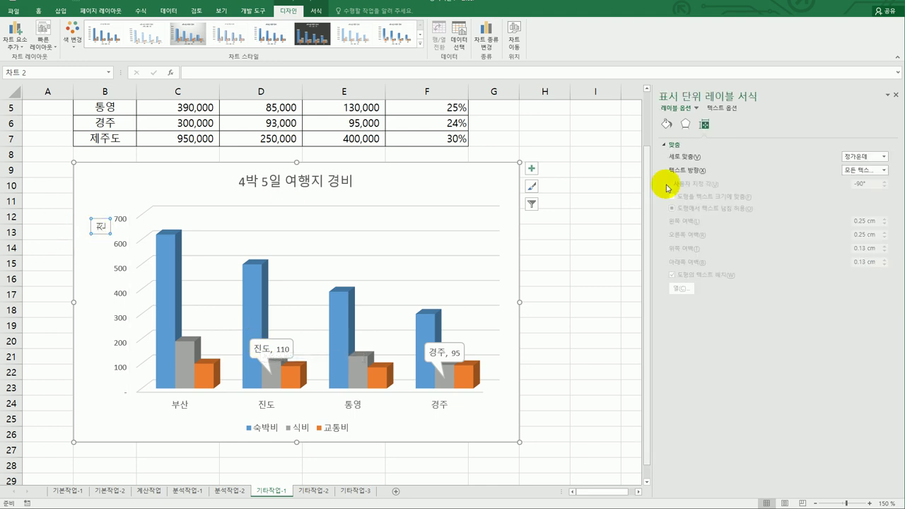
left_click(881, 172)
left_click(824, 198)
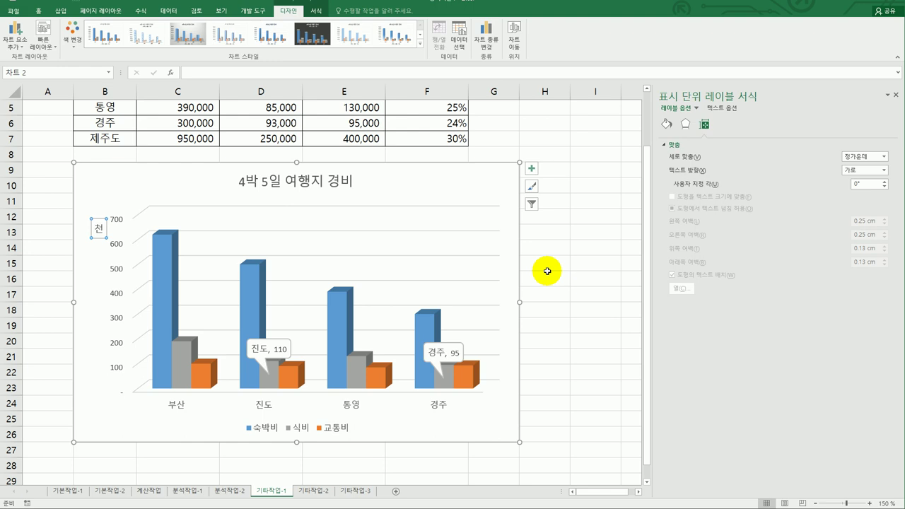
Step: Change the font of the whole chart area to HY중고딕
left_click(499, 186)
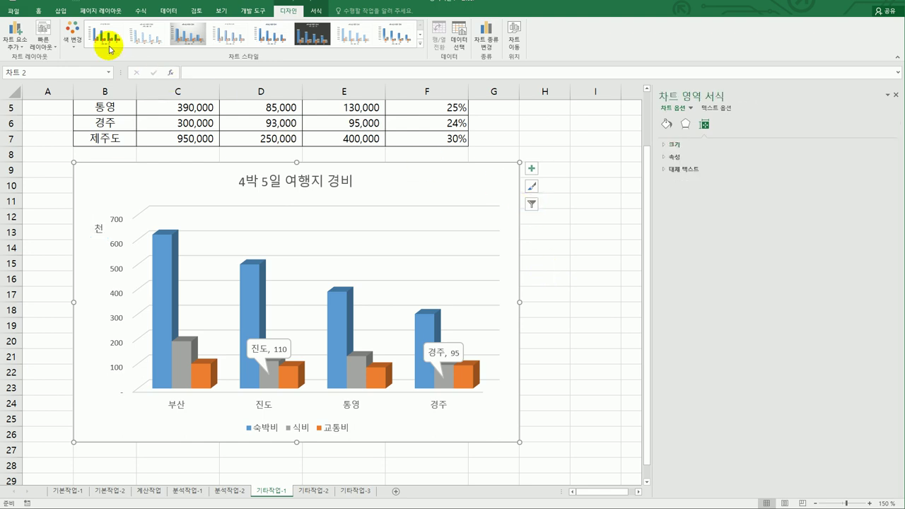
left_click(39, 11)
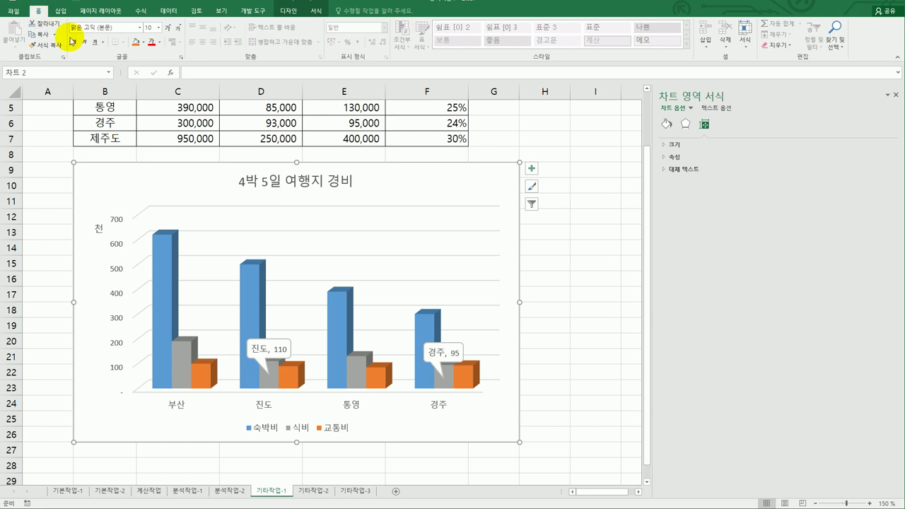
left_click(140, 28)
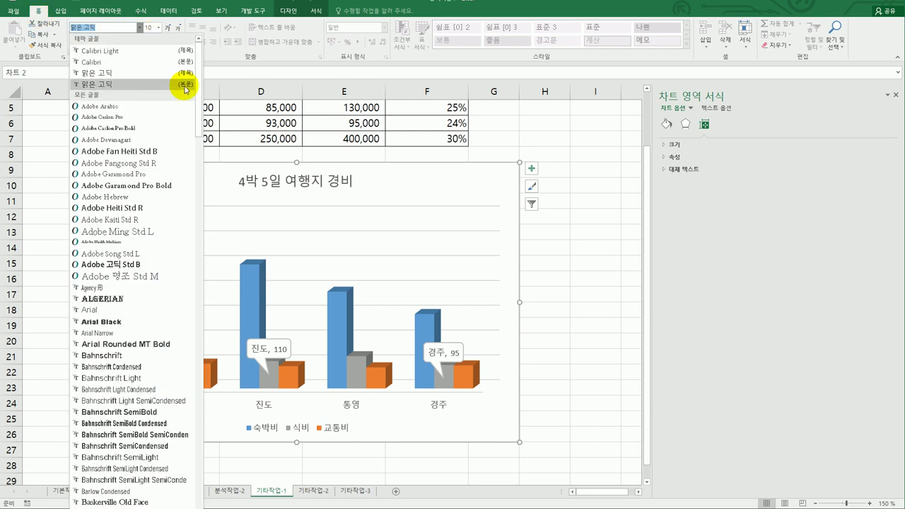
left_click_drag(196, 70, 197, 508)
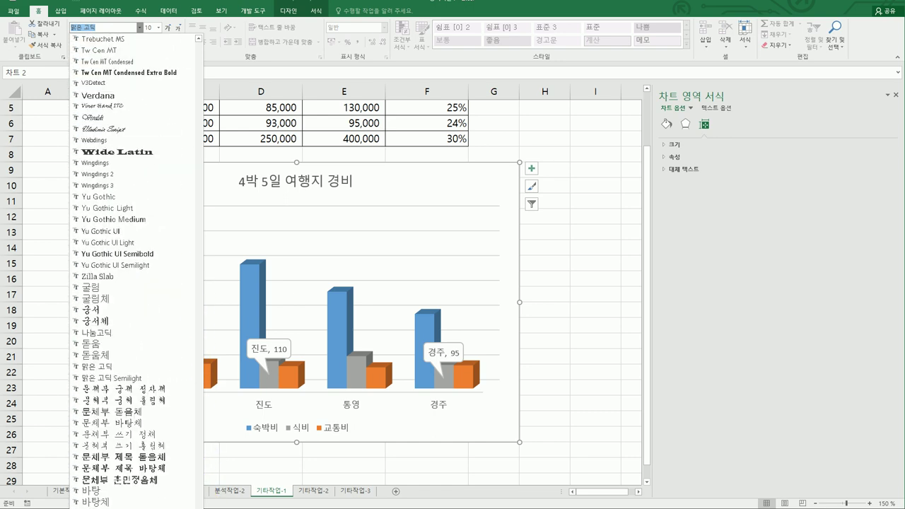
left_click_drag(197, 507, 181, 288)
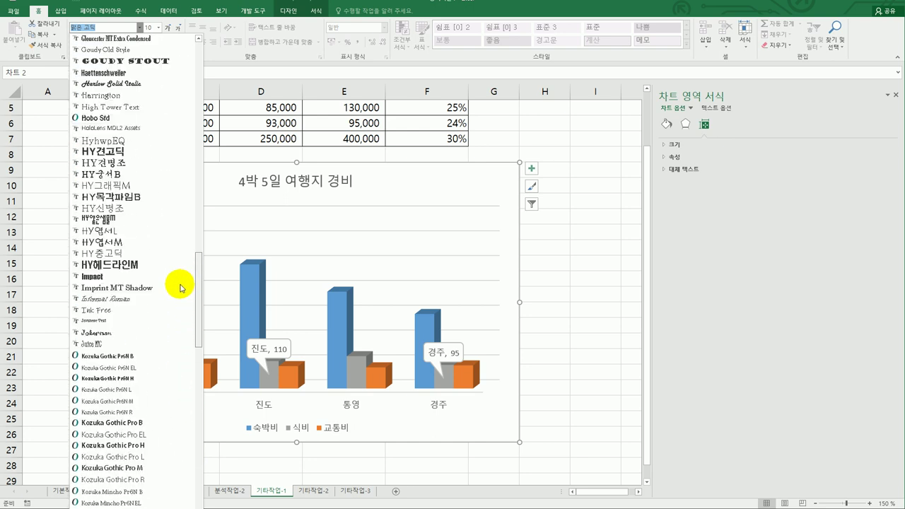
left_click(125, 253)
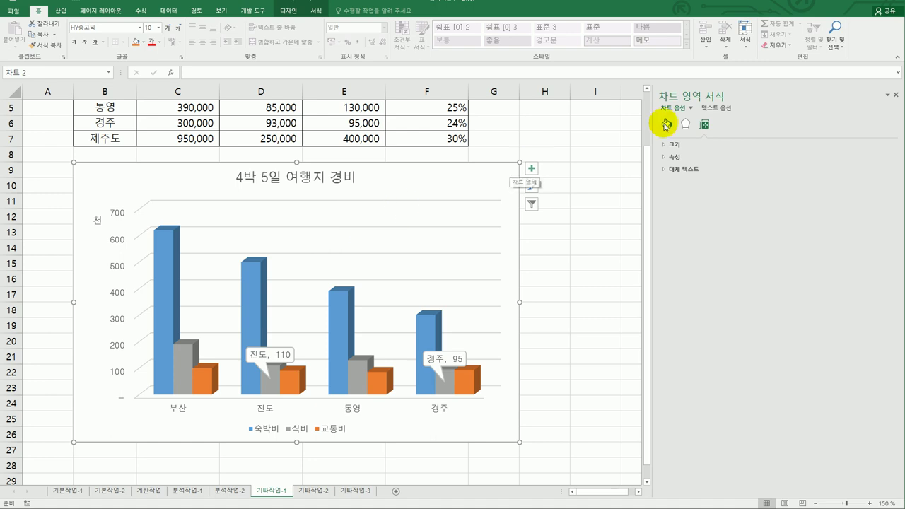
Step: Apply the glow preset 주황, 5 pt 네온, 강조색 2 to the chart area and deselect the chart
left_click(685, 125)
left_click(688, 156)
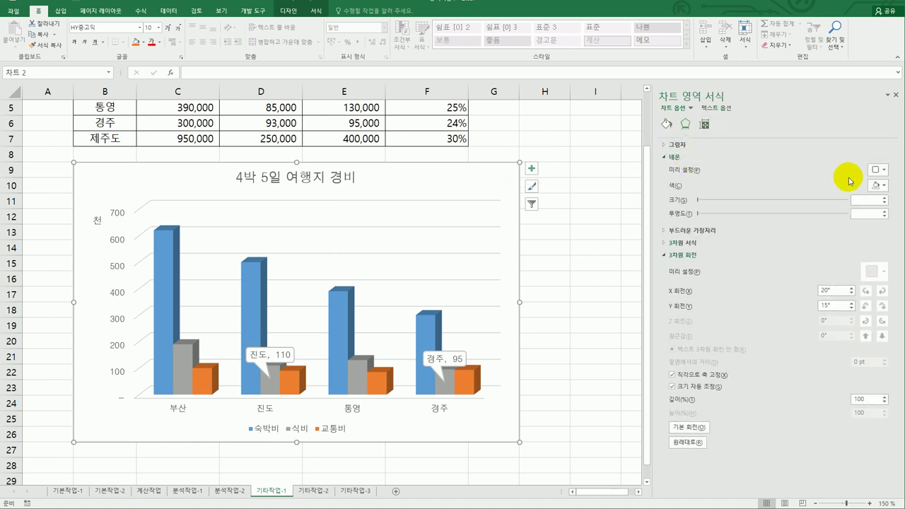
left_click(877, 169)
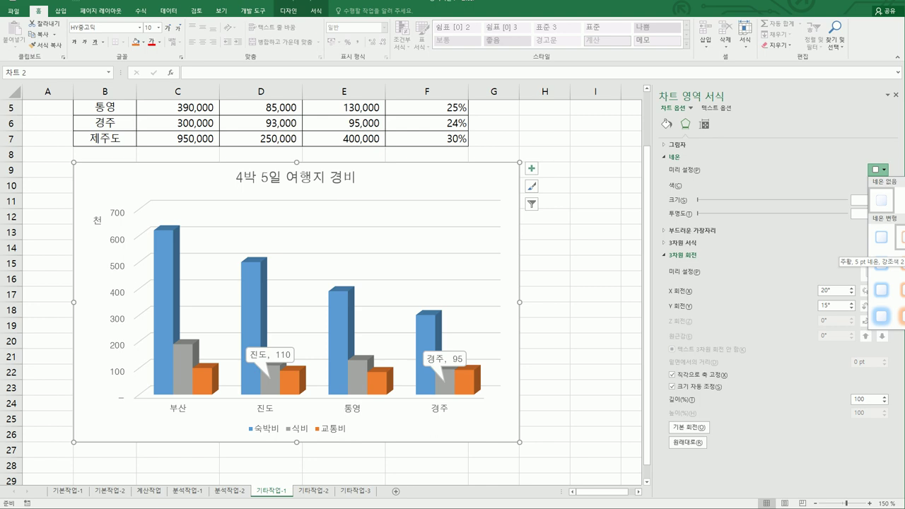
left_click(898, 237)
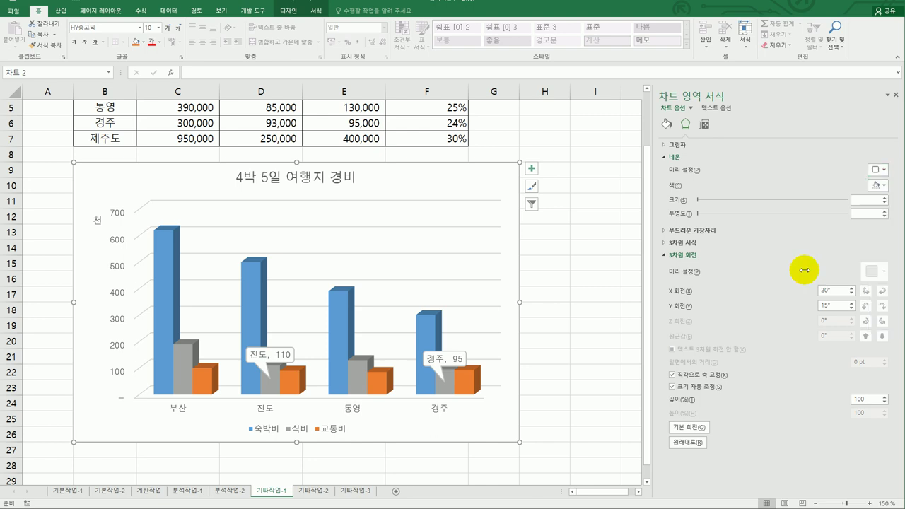
left_click(578, 343)
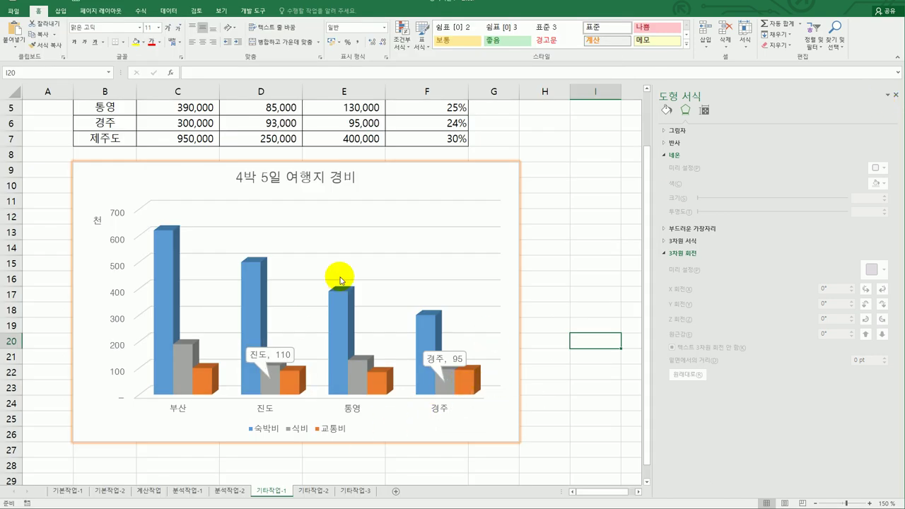
left_click(558, 388)
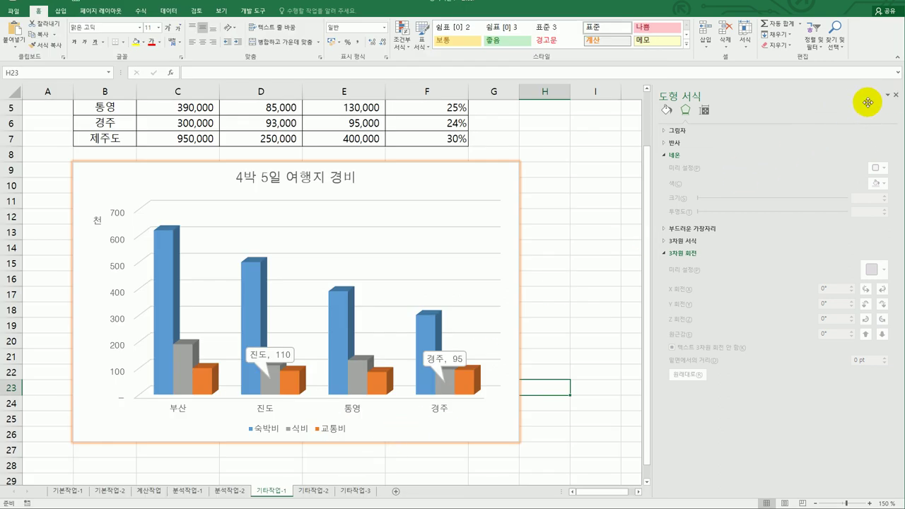
Step: On the 기타작업-2 sheet, insert a form control button covering cells H2:I3
left_click(315, 491)
left_click(564, 347)
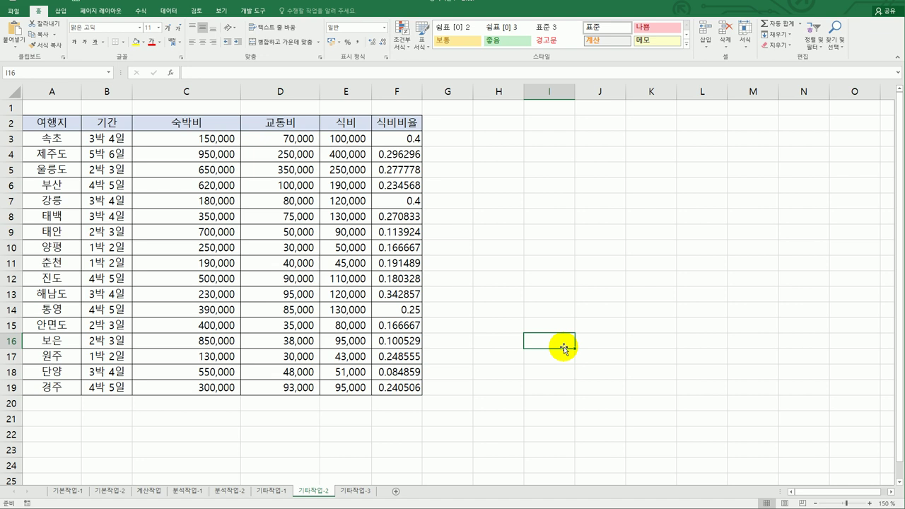
left_click(252, 12)
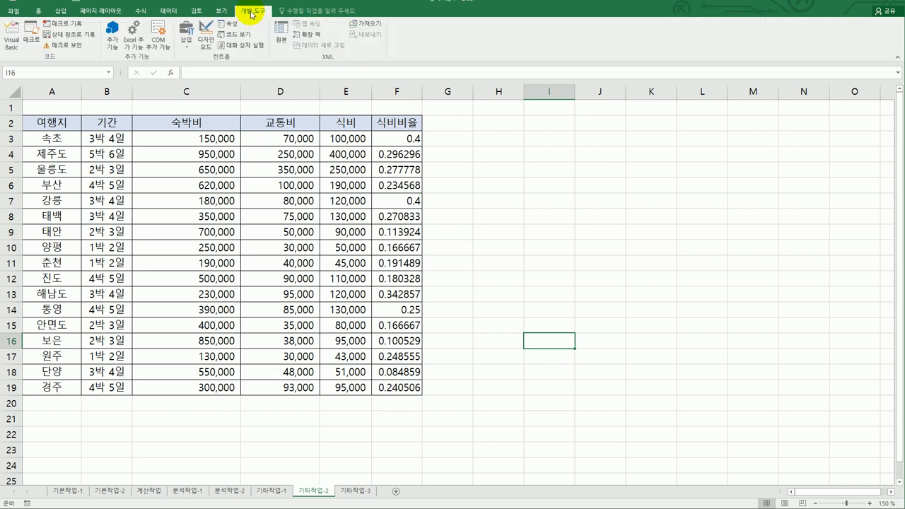
left_click(185, 39)
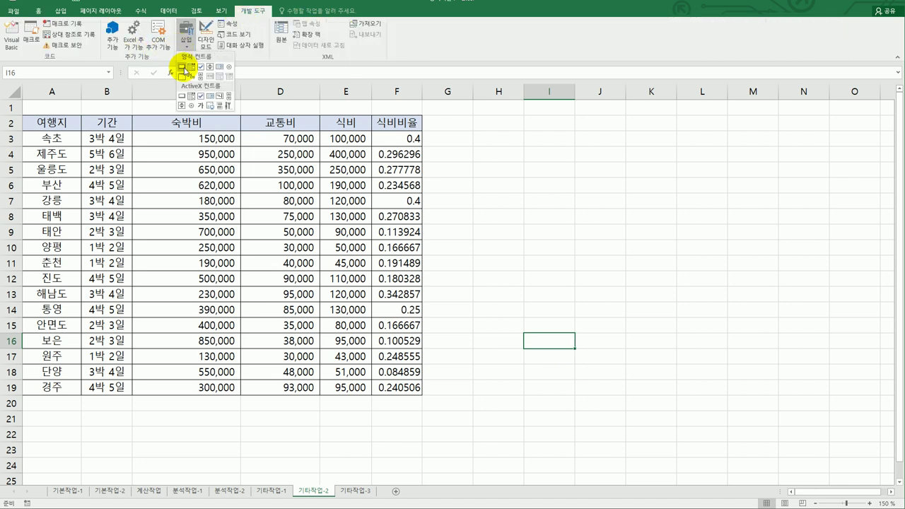
left_click(183, 67)
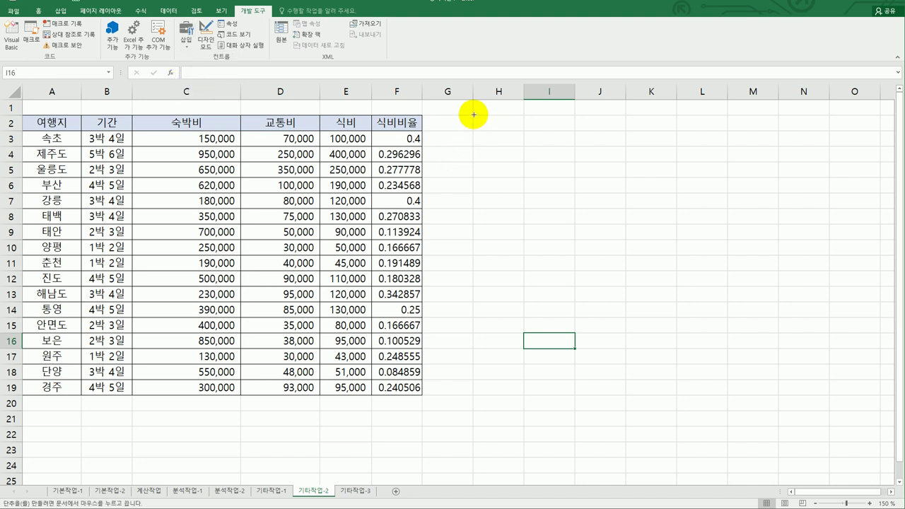
mouse_move(474, 115)
left_mouse_down()
mouse_move(546, 133)
mouse_move(564, 149)
left_mouse_up()
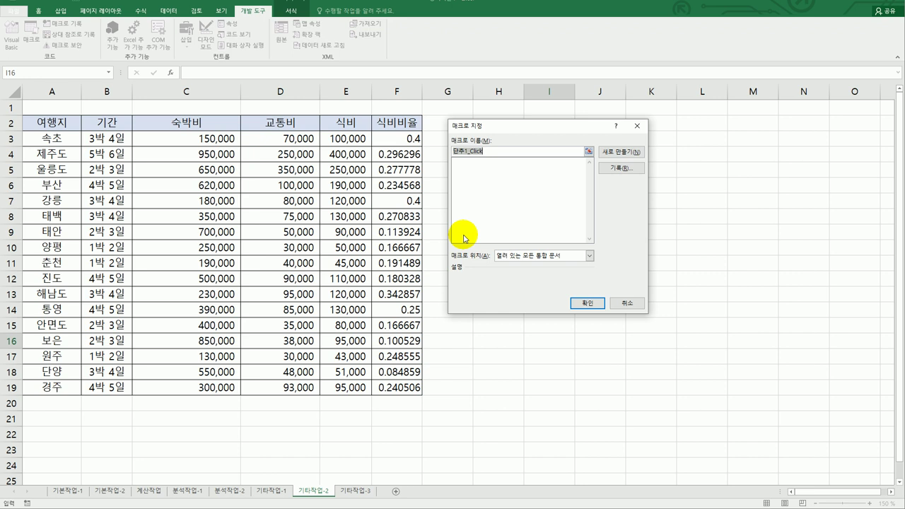
Step: Name the button's macro 평수비교 and start recording it in the current workbook (현재 통합 문서)
type("평수비교")
left_click(632, 170)
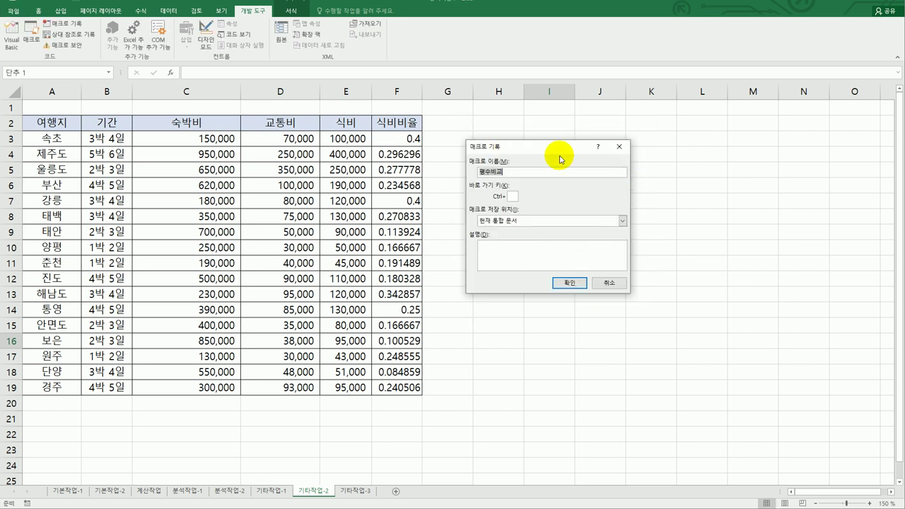
left_click(569, 283)
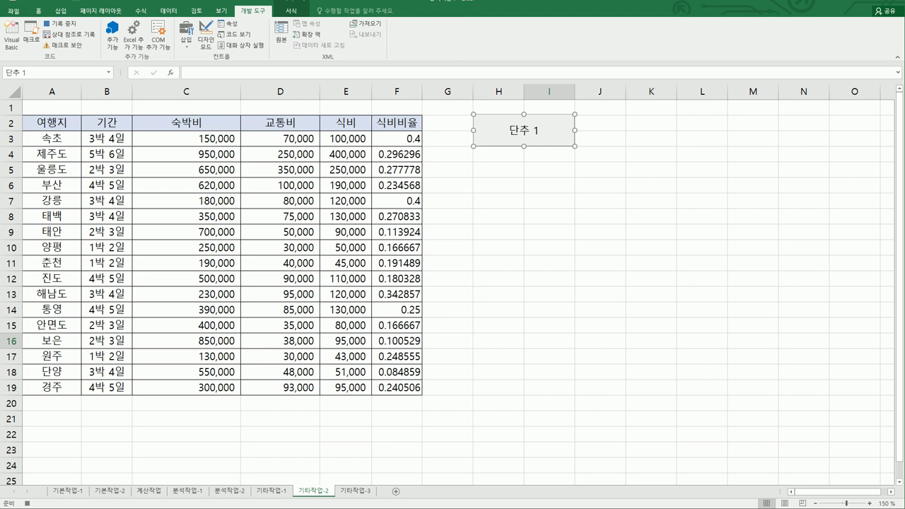
Step: For cells C3:C19, start a custom (사용자 지정) number format with the color and condition [파랑][<200000]
left_click_drag(218, 137, 204, 389)
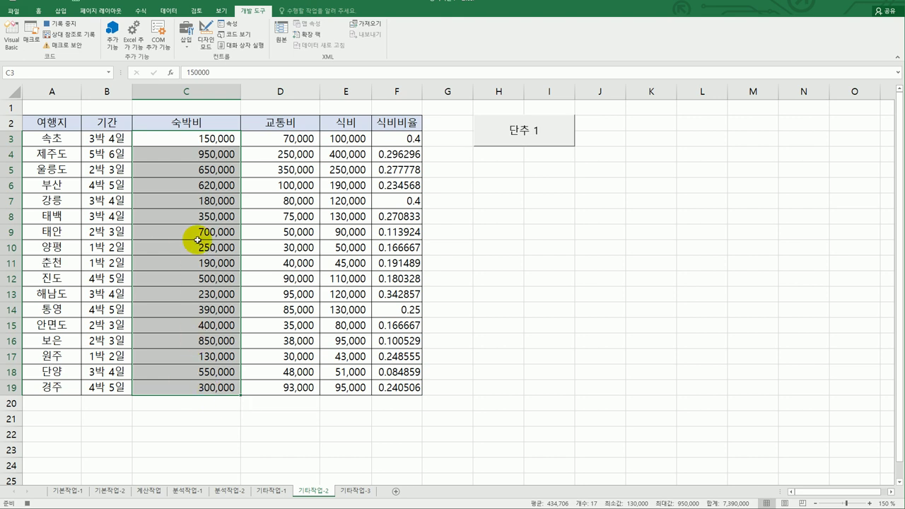
right_click(211, 141)
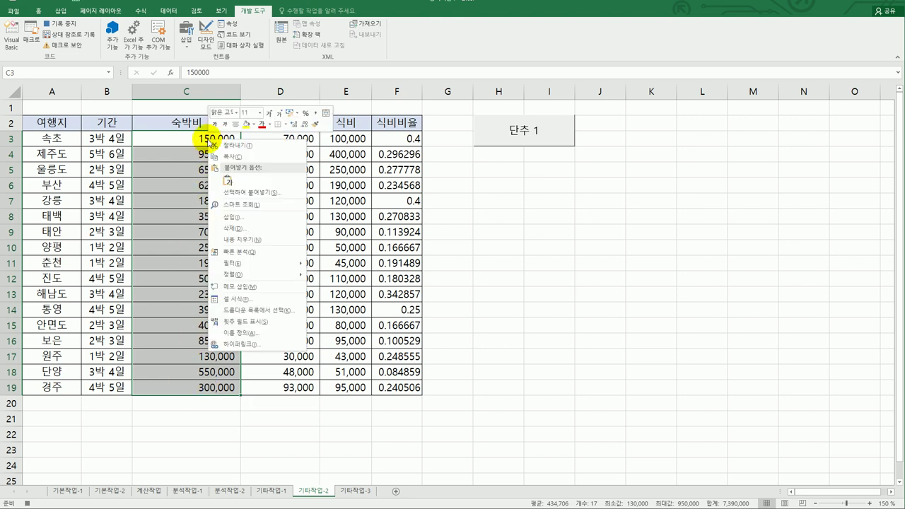
left_click(260, 299)
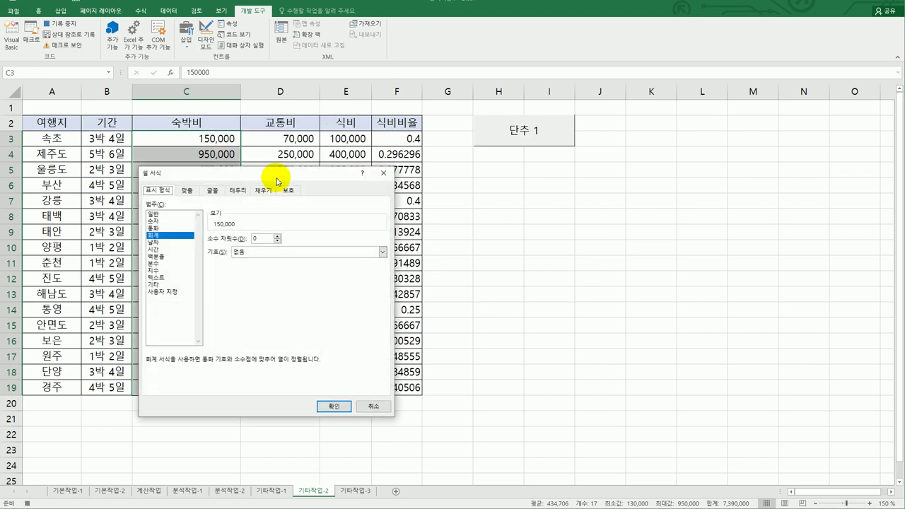
left_click_drag(273, 175, 476, 174)
left_click(373, 296)
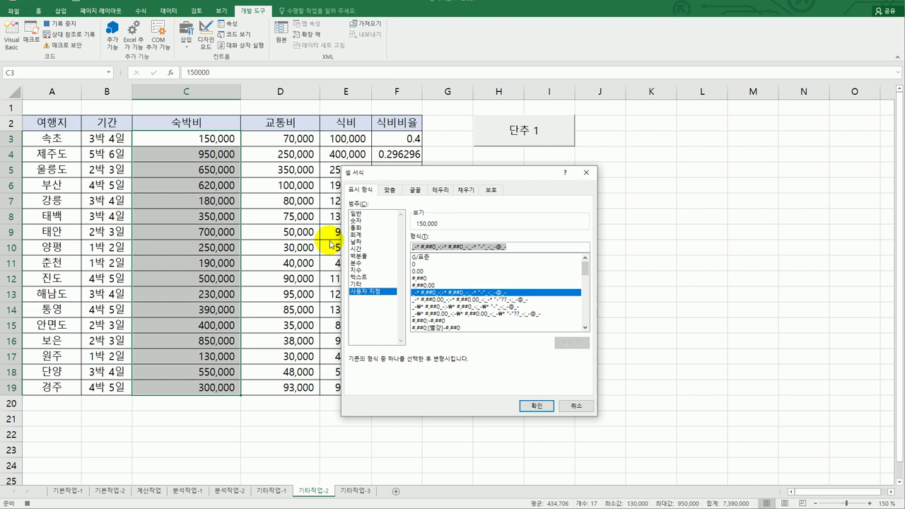
key("BackSpace")
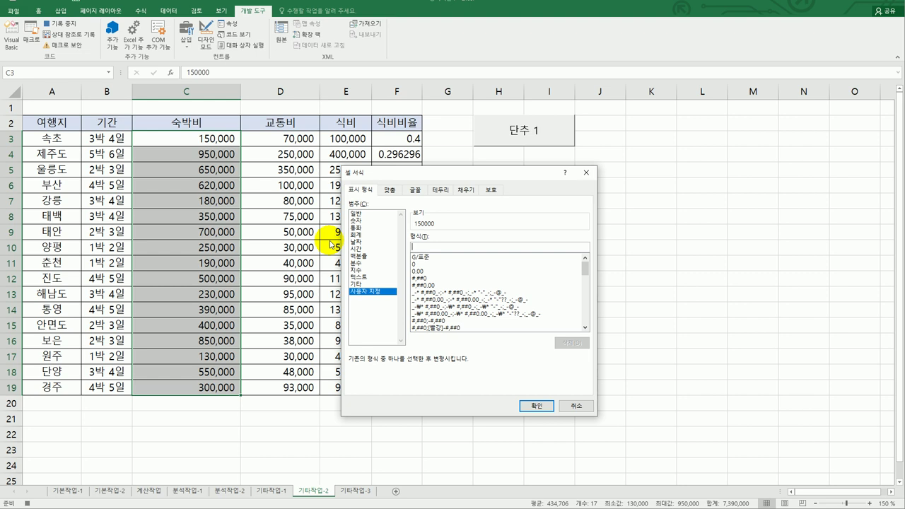
type("[파")
key("BackSpace")
key("BackSpace")
type("파랑][<2000")
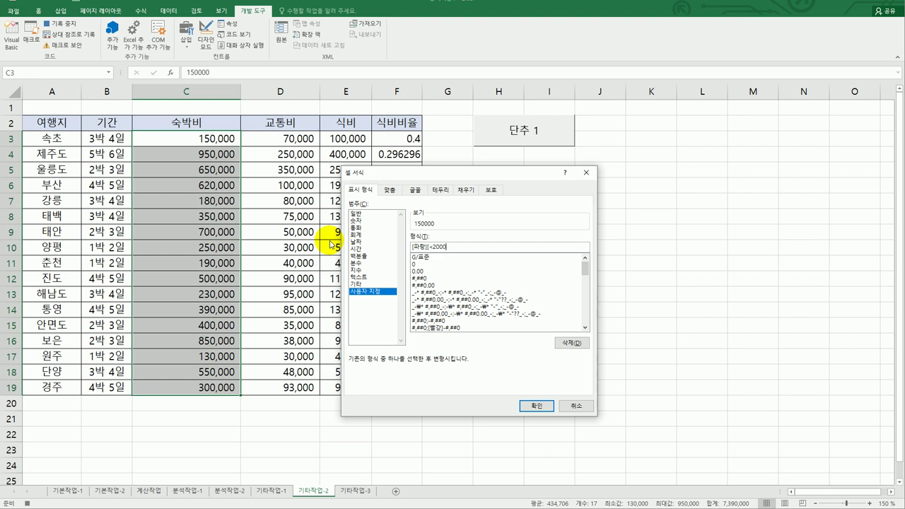
type("00")
Step: Check the task sheet and extend the format's first section with "작은평수"* #,##0;
key("alt+Tab")
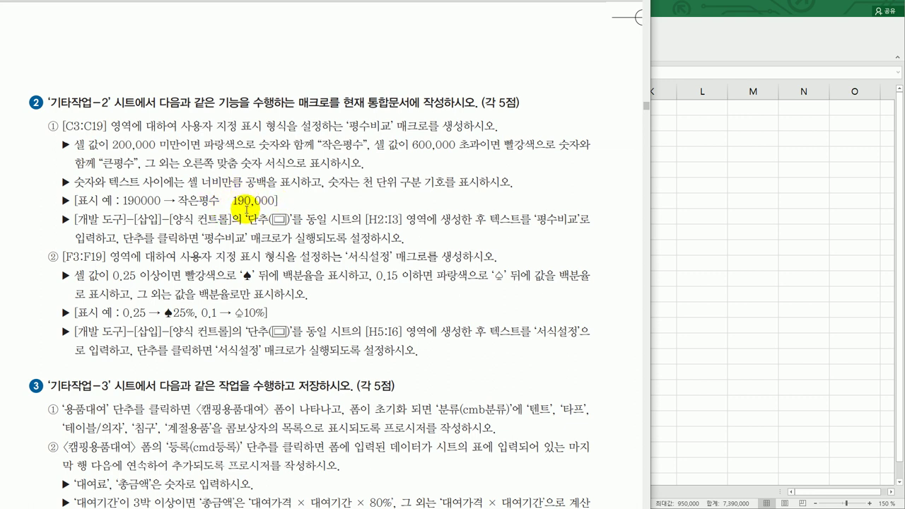
left_click(714, 14)
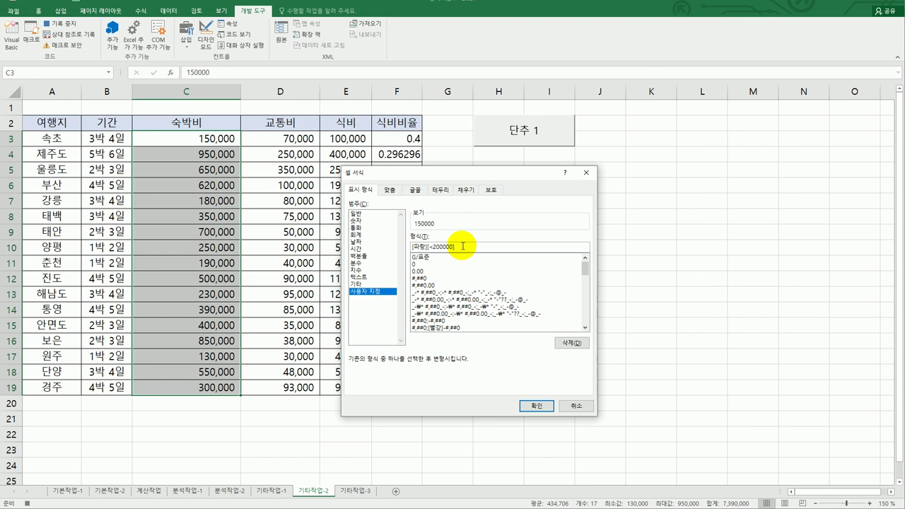
type("작은")
type("금")
type("수\"")
type(";")
type("#")
type(",##")
type("0")
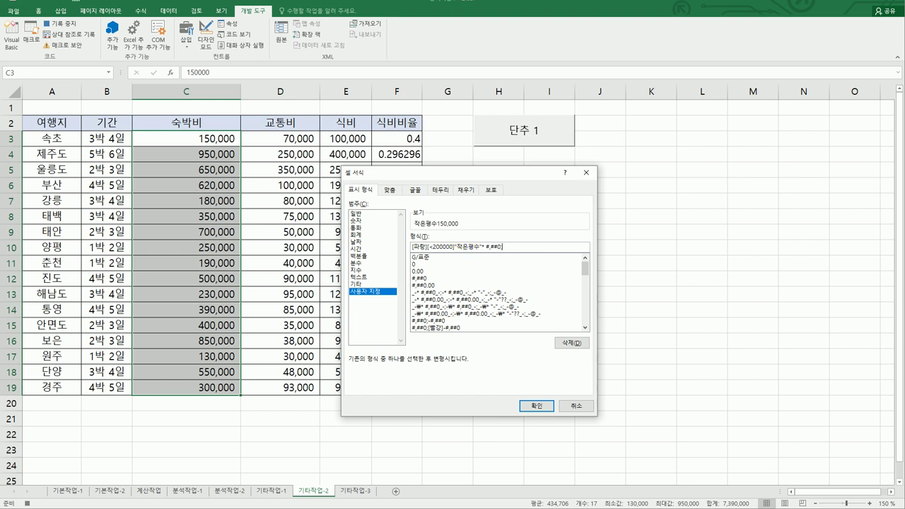
Step: Check the task sheet again and add the second format section [빨강][>600000]"큰평수"* #,##0;
key("alt+Tab")
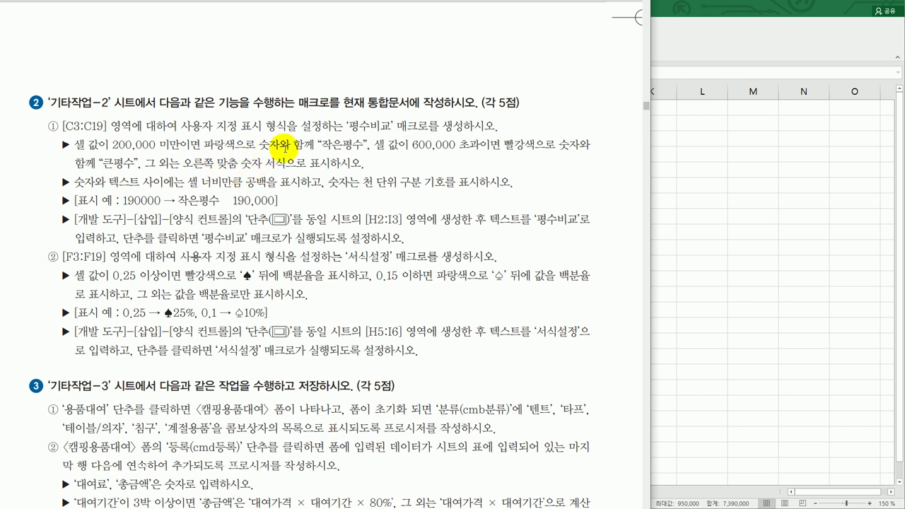
left_click(700, 17)
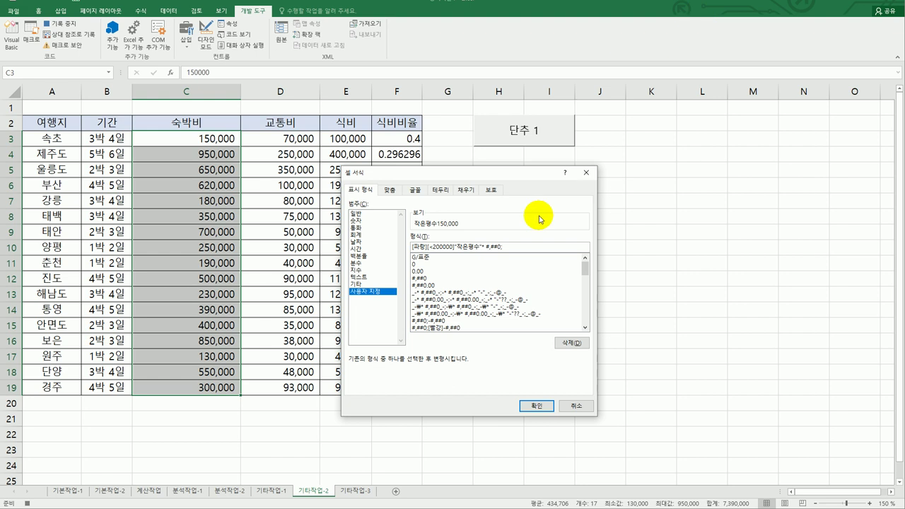
left_click(524, 245)
type("[")
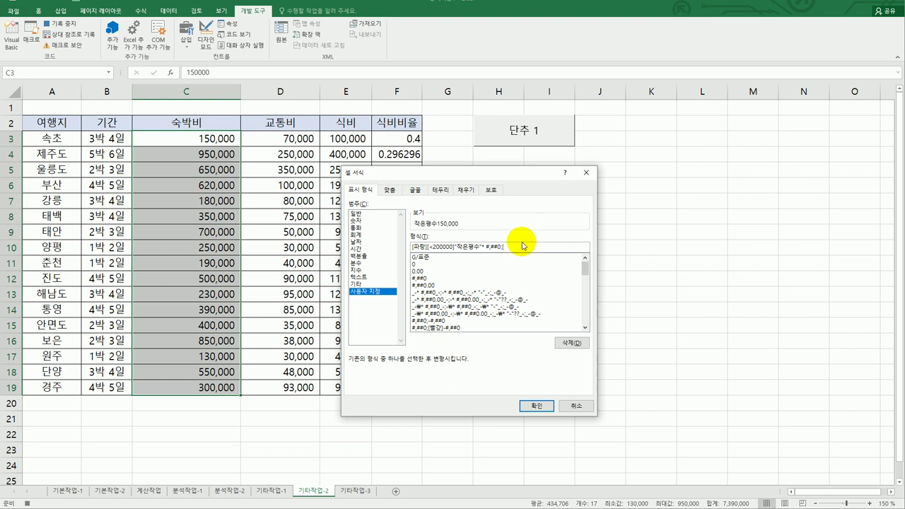
type("빨강]")
type("[>=200000]\"큰평수\"* #,##0;#")
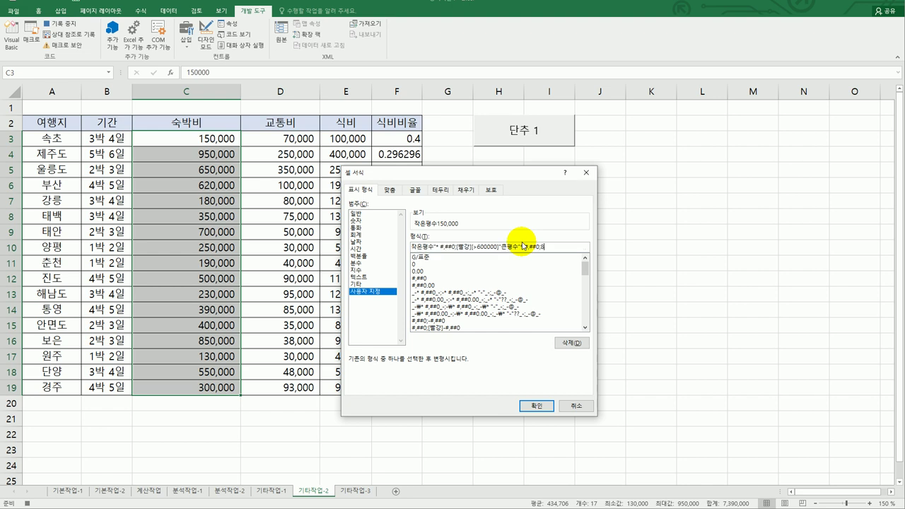
Step: Complete the format code with * #,##0 for all other values and apply it to C3:C19
key("BackSpace")
type("* #,##0")
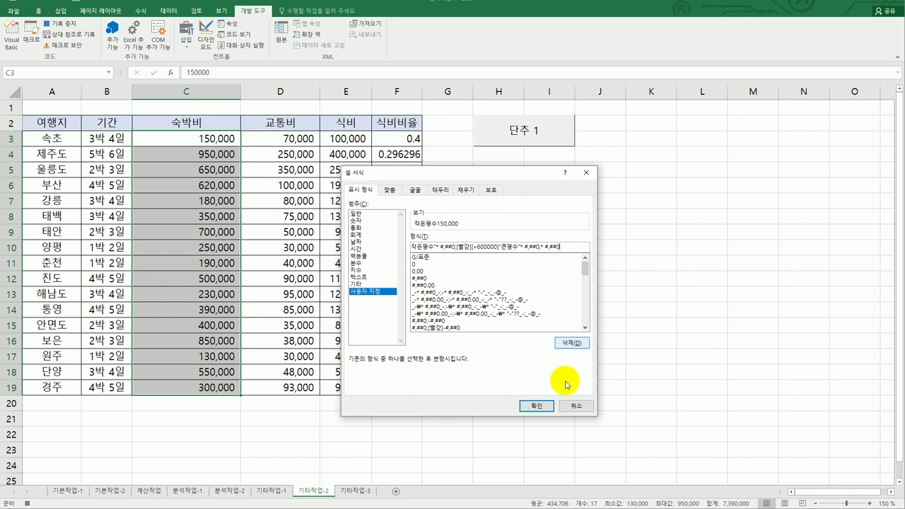
left_click(541, 406)
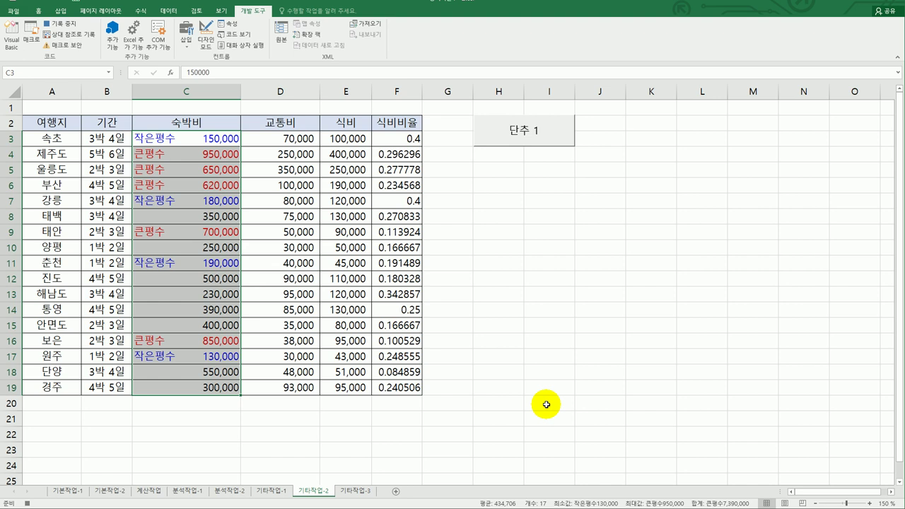
Step: Stop recording the macro and change the button's text to 평수비교
left_click(200, 389)
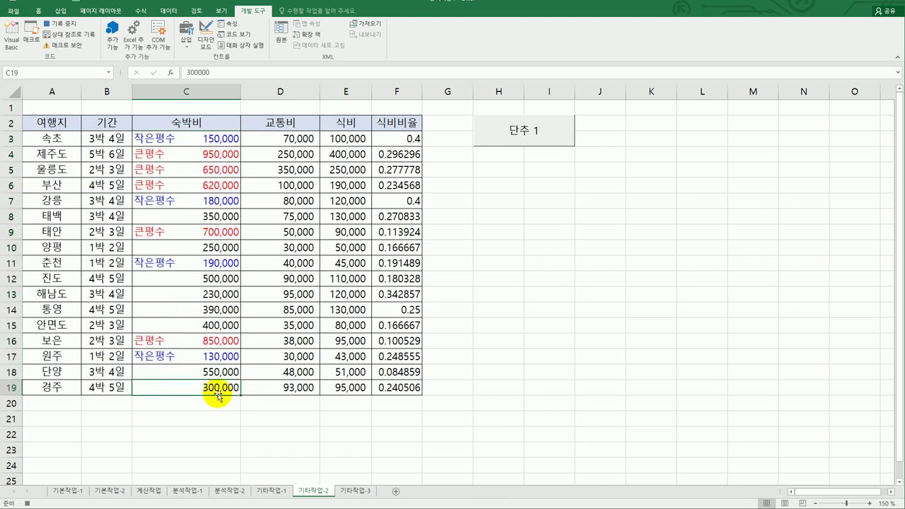
left_click(46, 25)
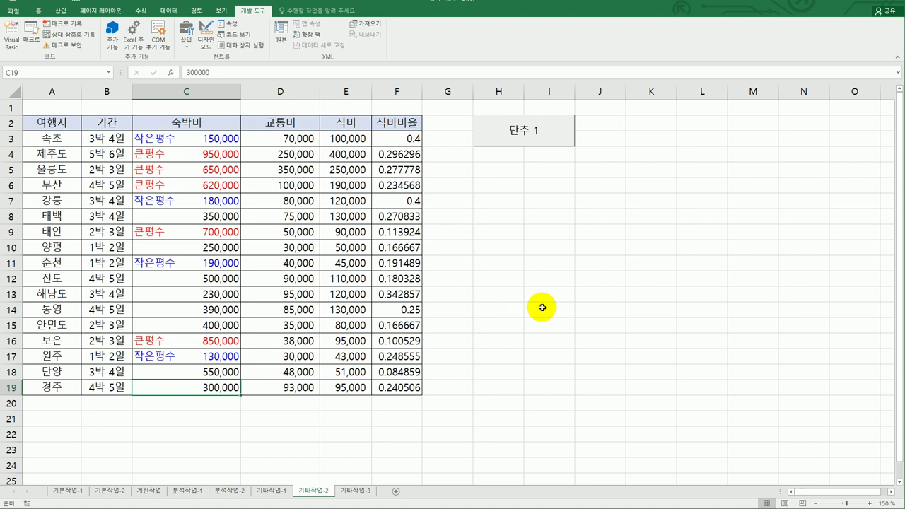
right_click(539, 141)
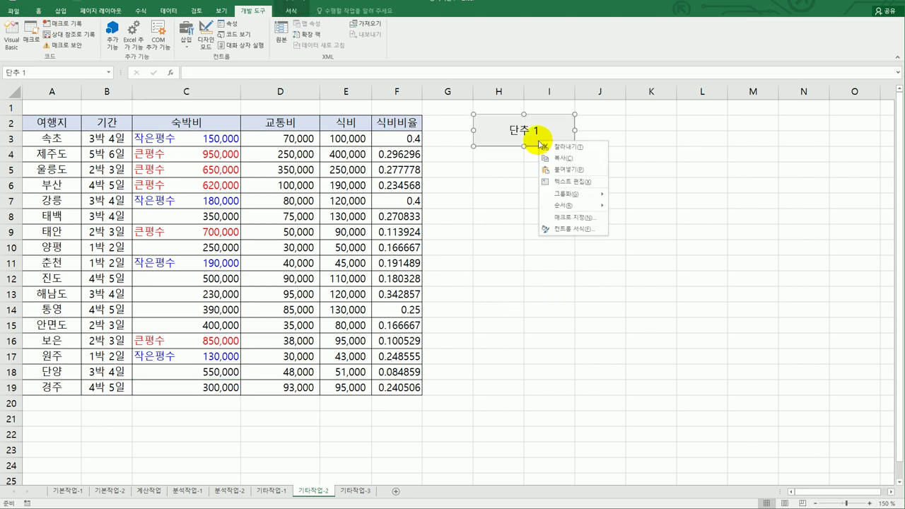
left_click(578, 185)
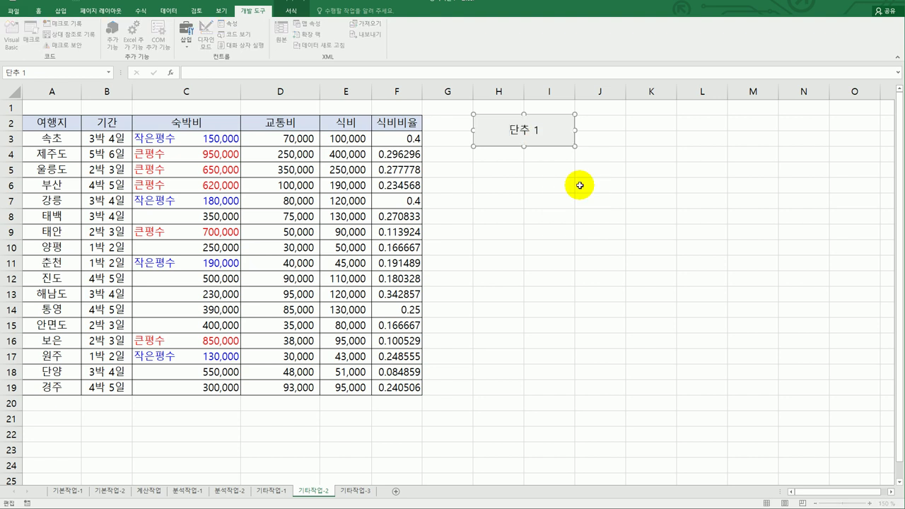
key("ctrl+a")
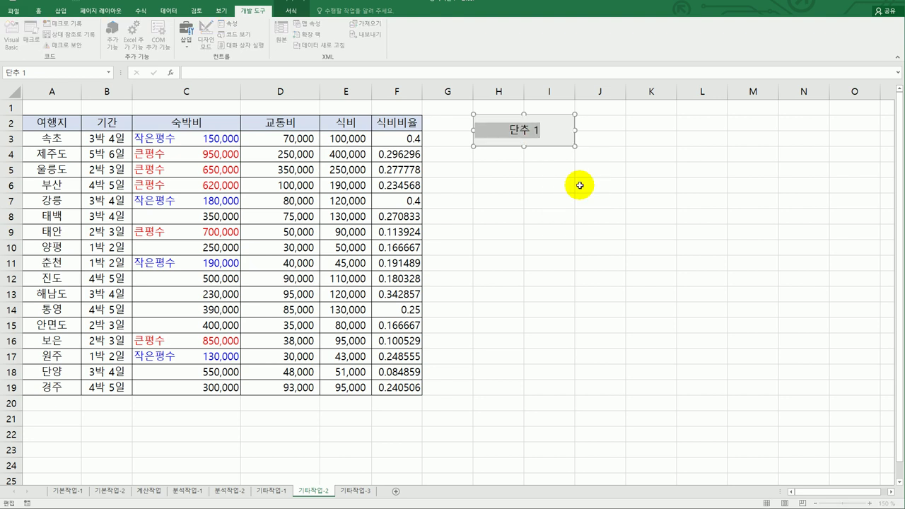
type("평수비교")
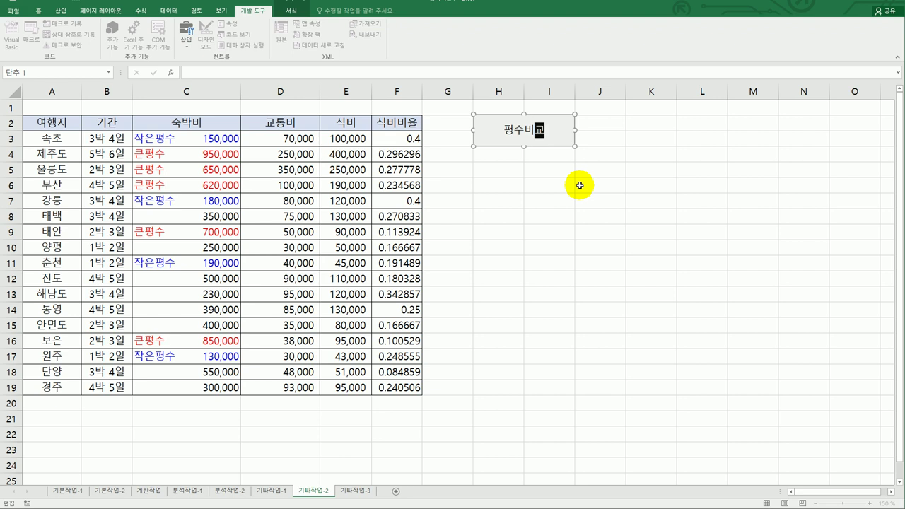
left_click(579, 185)
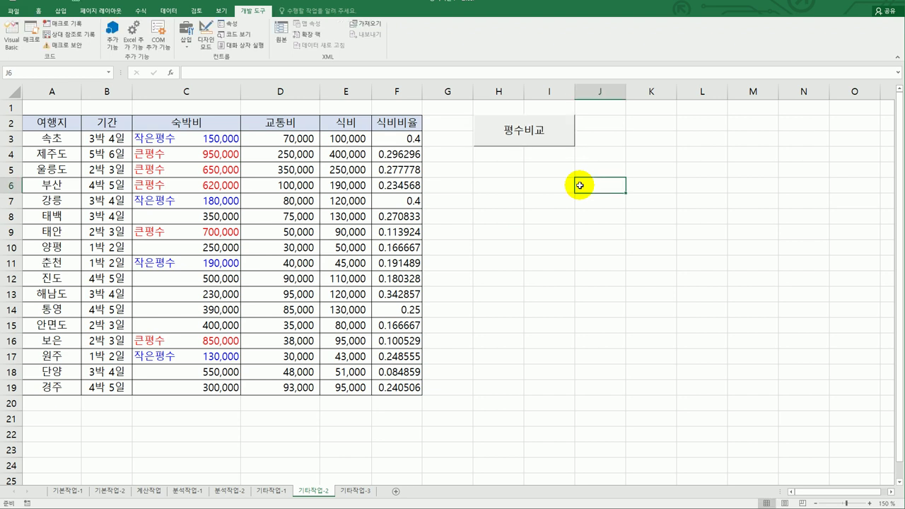
Step: Read the second macro task and insert another form control button covering cells H5:I6
key("alt+Tab")
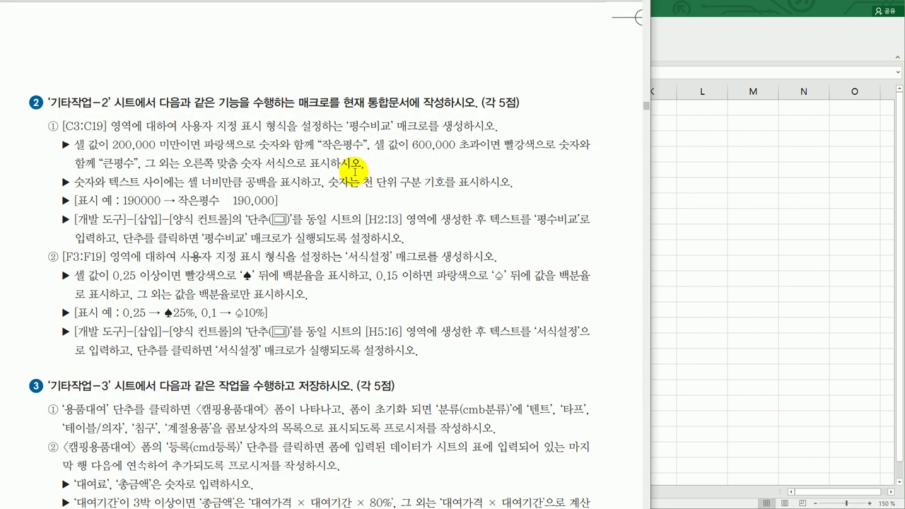
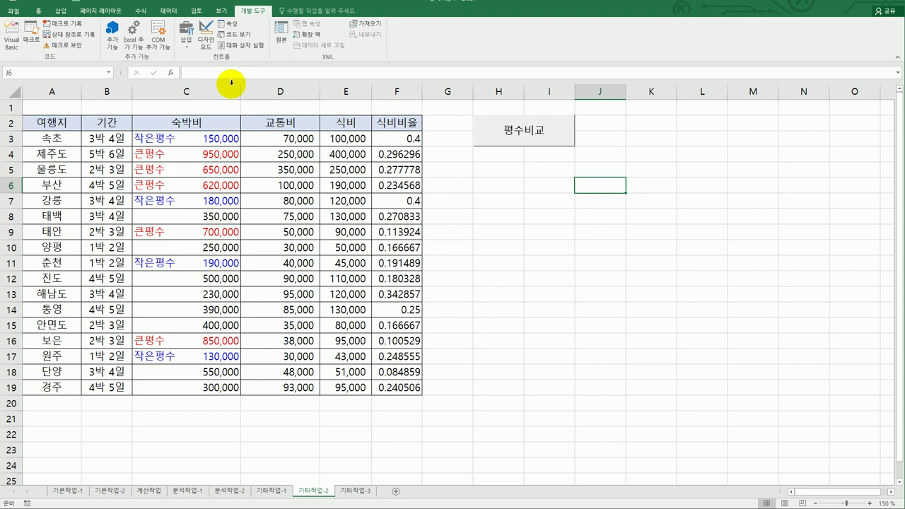
left_click(186, 36)
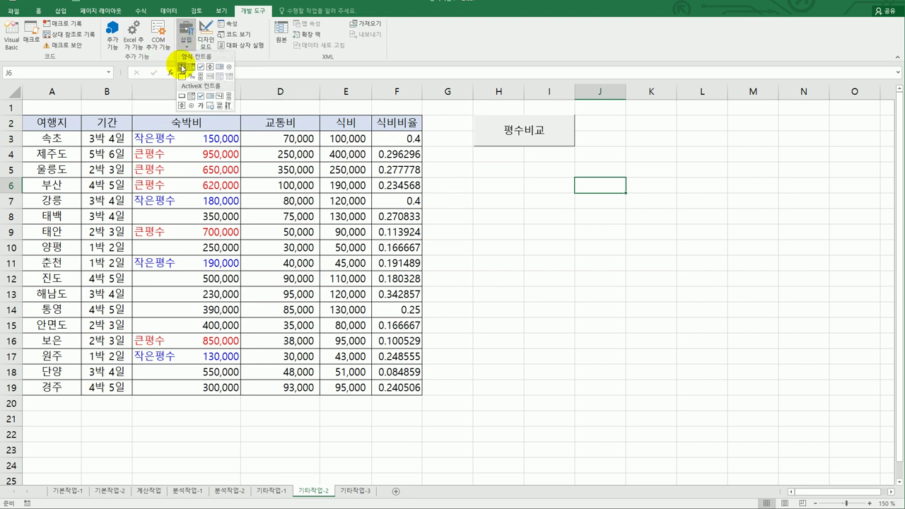
left_click(183, 68)
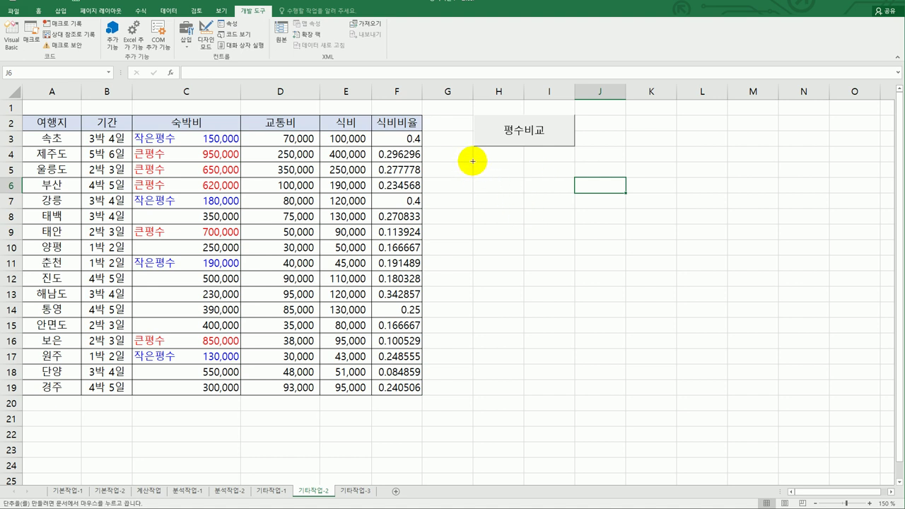
left_click_drag(473, 162, 562, 188)
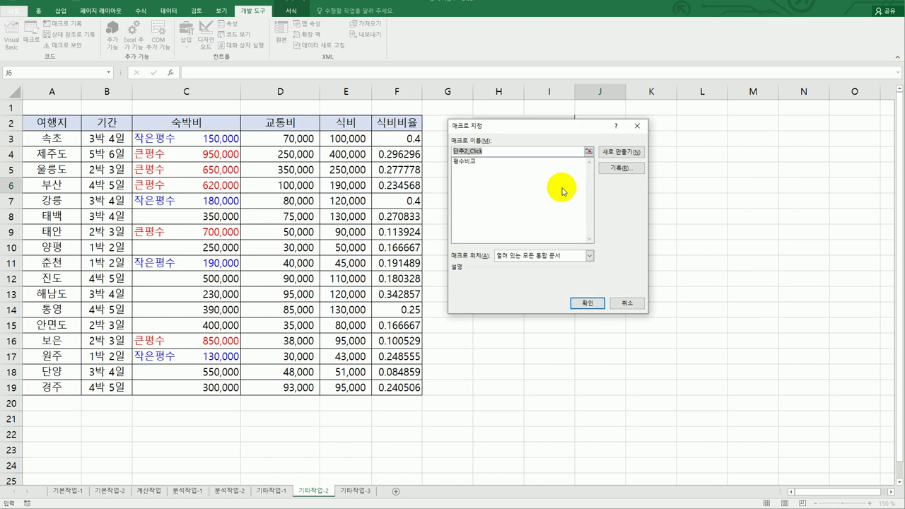
Step: Name the new button's macro 서식설정 and start recording it in the current workbook
type("서식설ㅈ")
type("정")
left_click(606, 168)
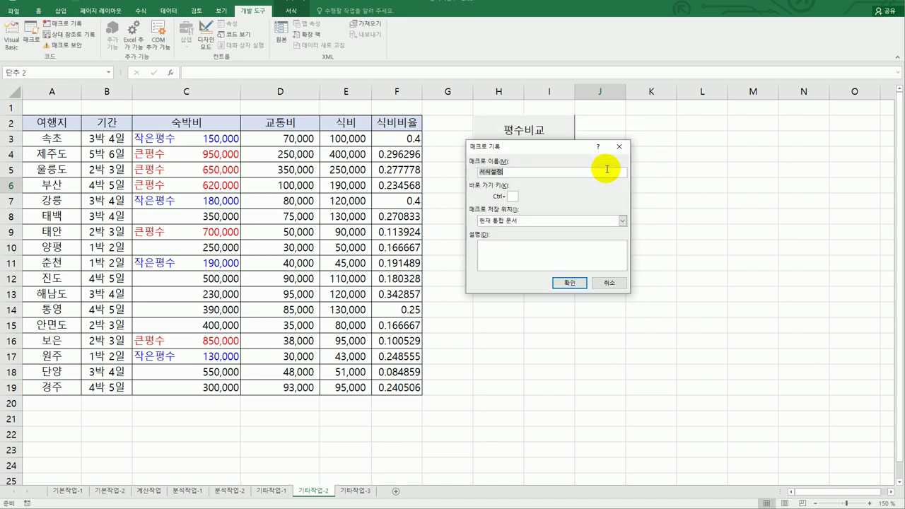
left_click(570, 283)
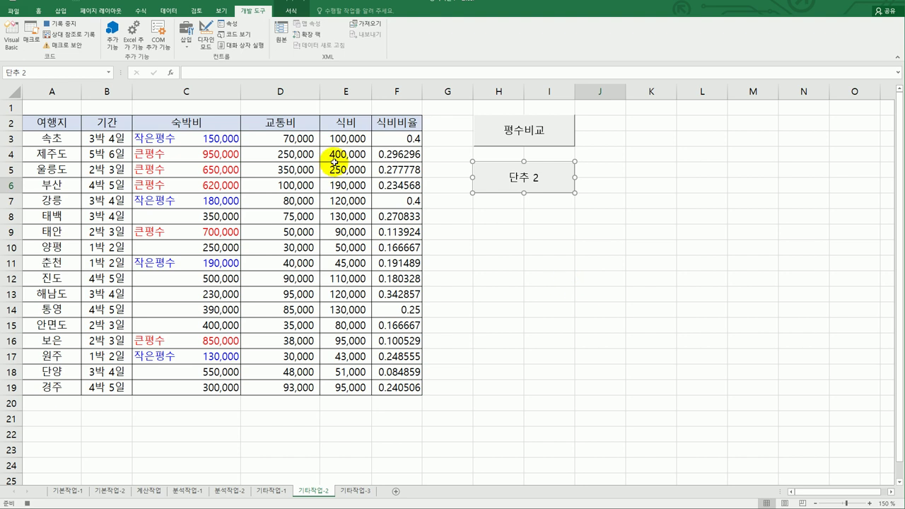
Step: Select F3:F19 and bring up the custom (사용자 지정) number format settings for these cells
left_click_drag(344, 138, 340, 272)
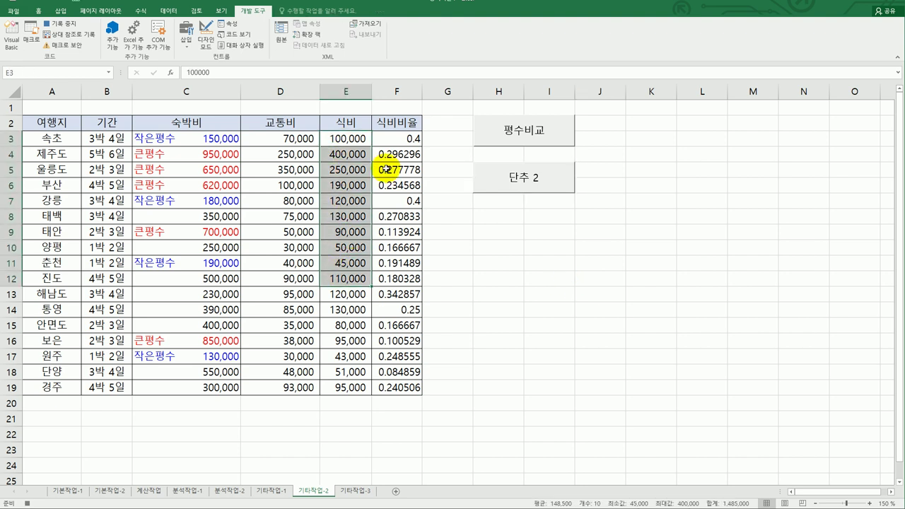
left_click_drag(394, 136, 396, 387)
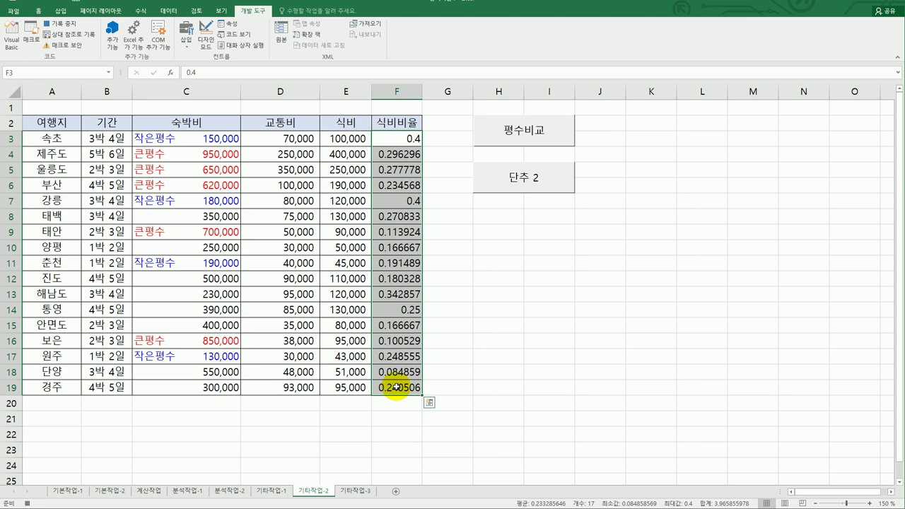
right_click(395, 263)
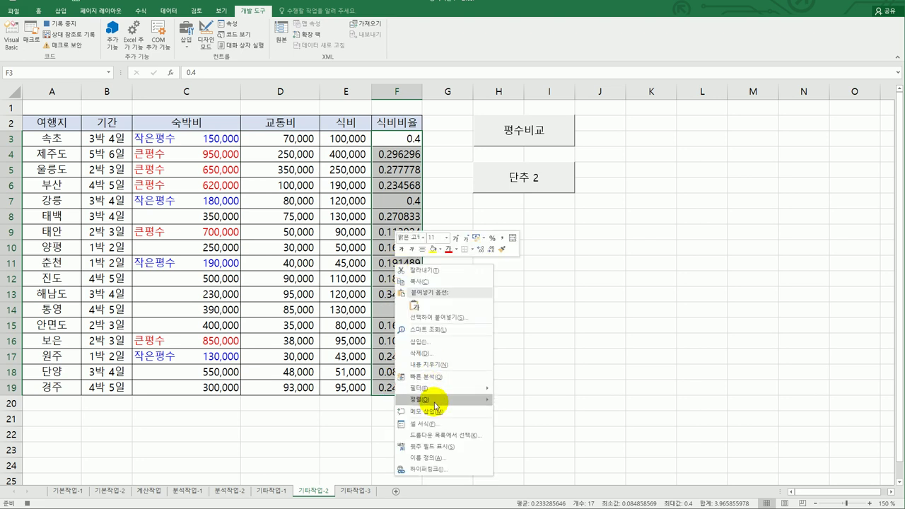
left_click(438, 424)
left_click_drag(486, 298, 736, 204)
left_click(579, 323)
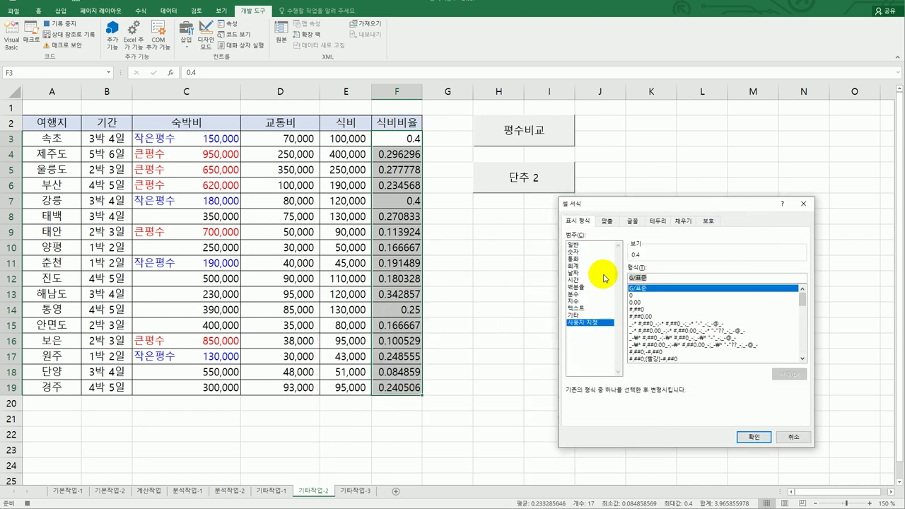
Step: Replace the format code with the start of the first section, [빨강][>=0.25]"♠
key("BackSpace")
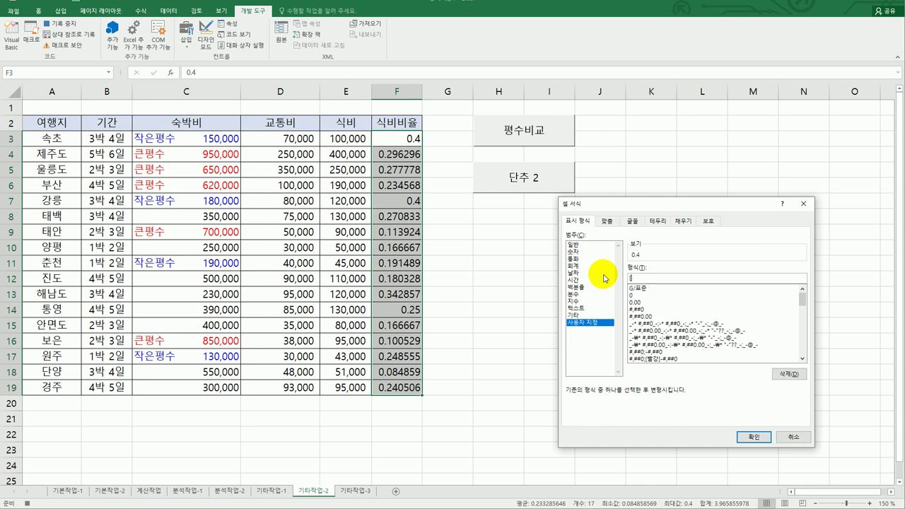
type("[빨강][>=0.25]")
type("\"ㅁ")
key("Hangul_Hanja")
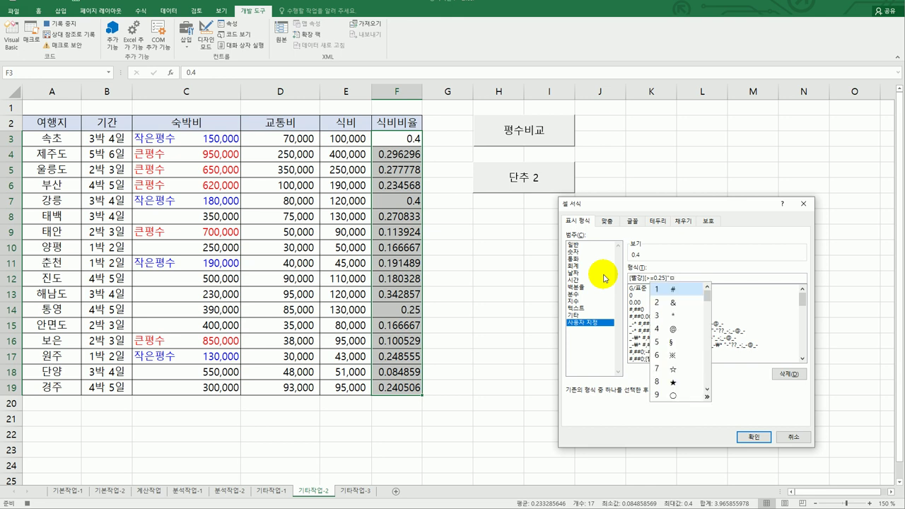
left_click(706, 397)
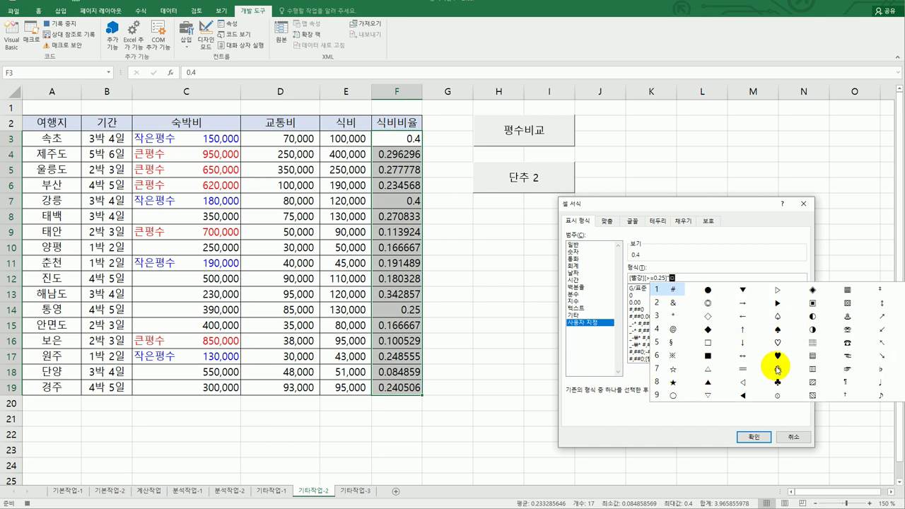
left_click(778, 331)
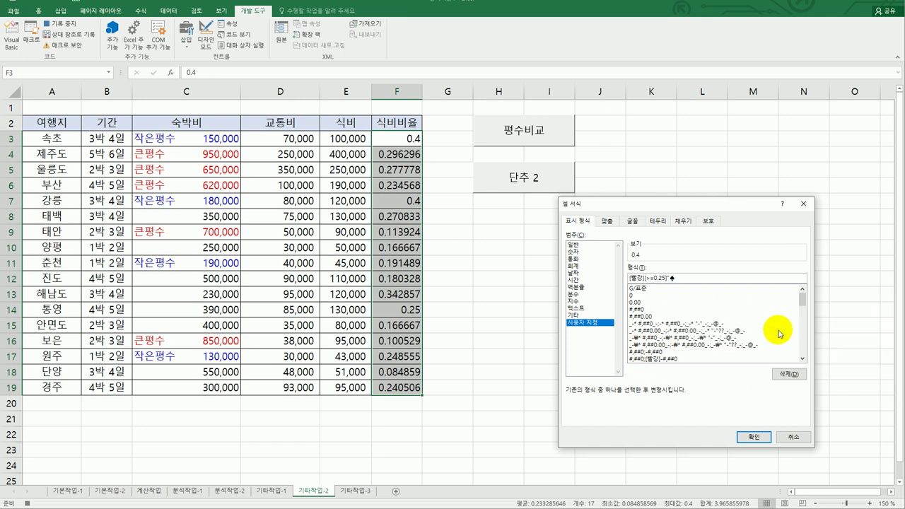
Step: Close the first section with "0%; and begin the second section as [파랑][<=0.15]"♤
type("\"0%;[파랑][<=0.15]\"ㅁ")
key("Hangul_Hanja")
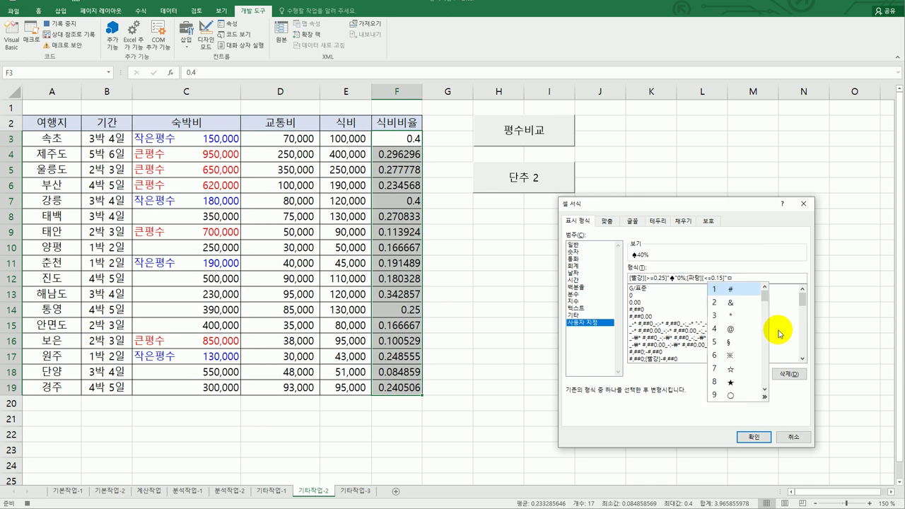
left_click(763, 397)
left_click(835, 316)
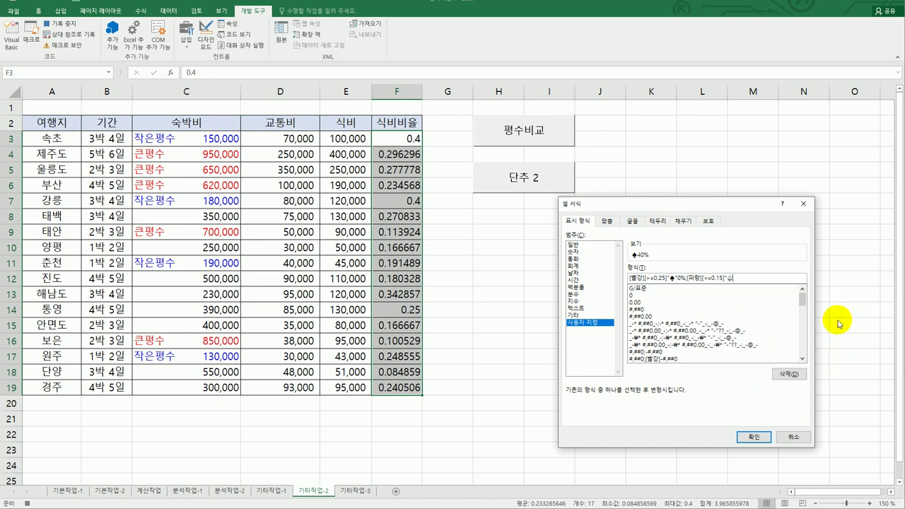
Step: Complete the format code with "0%;0% and apply it to F3:F19
type("\"0%;0%")
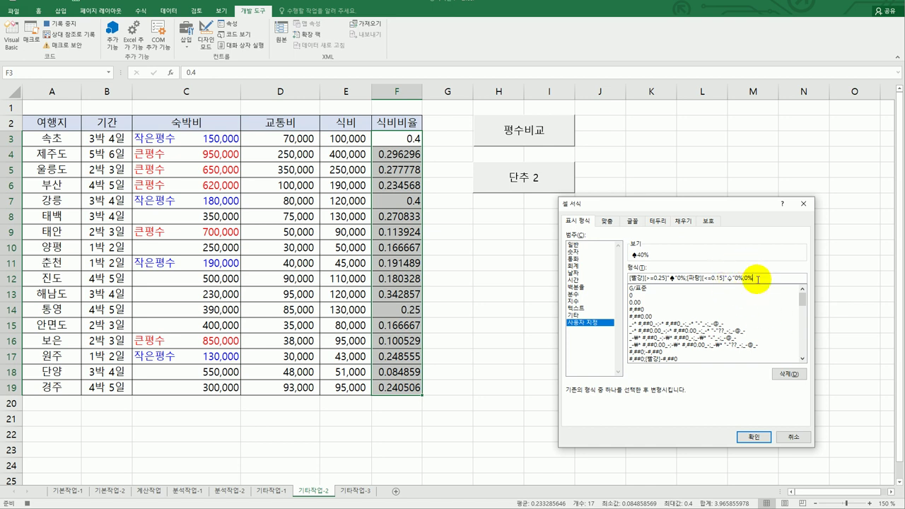
left_click(767, 442)
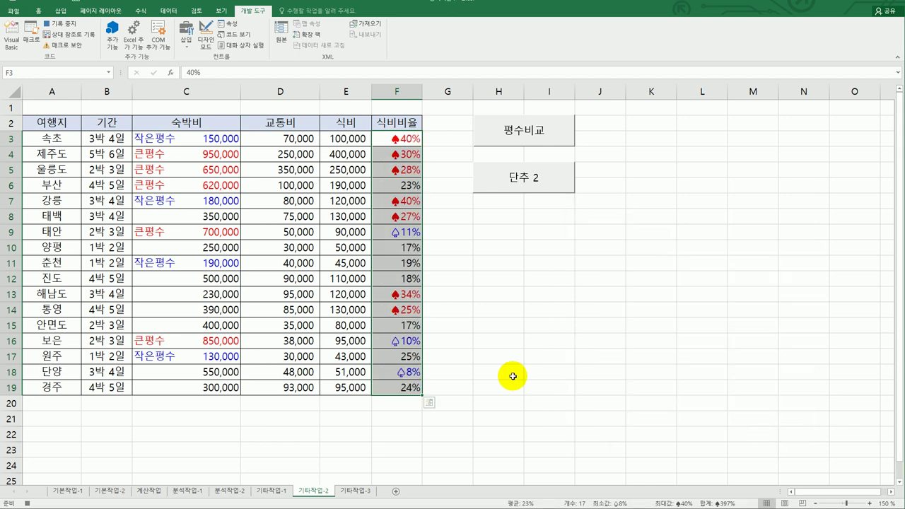
left_click(417, 390)
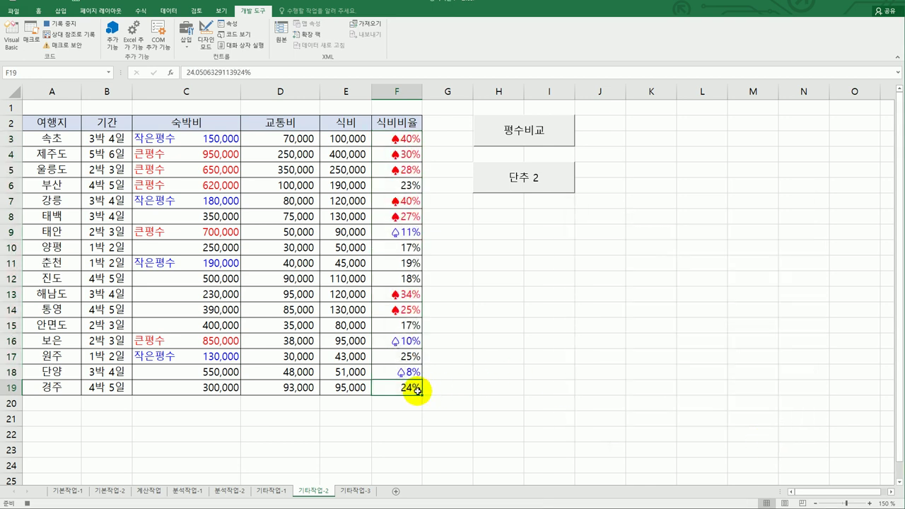
Step: Stop recording the macro and change the second button's text to 서식설정
left_click(59, 24)
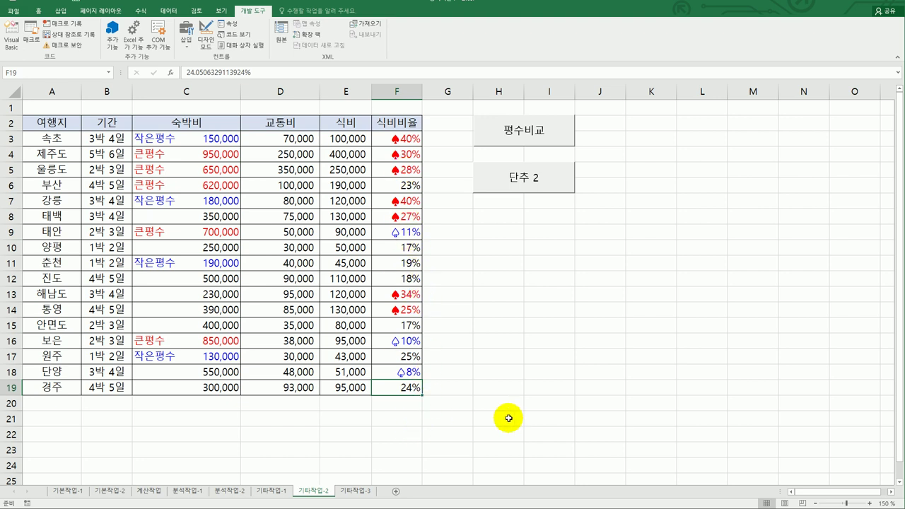
right_click(546, 180)
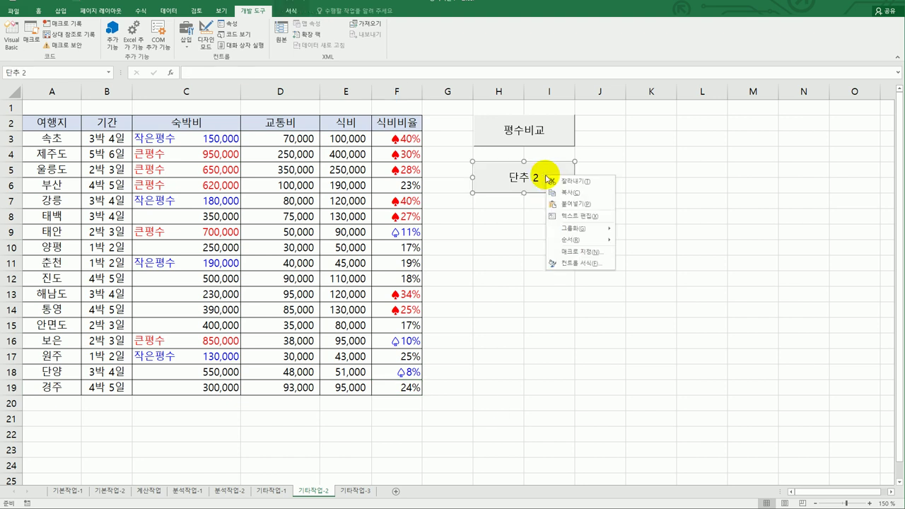
left_click(586, 216)
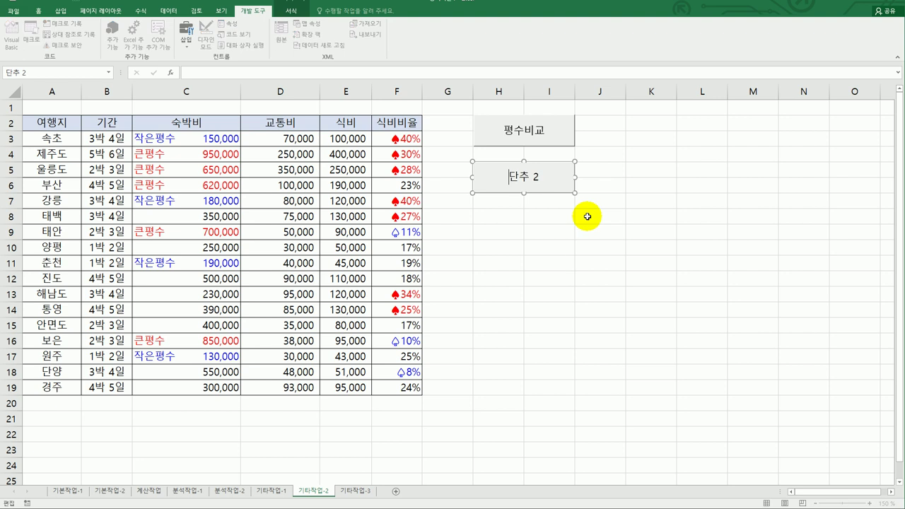
key("ctrl+a")
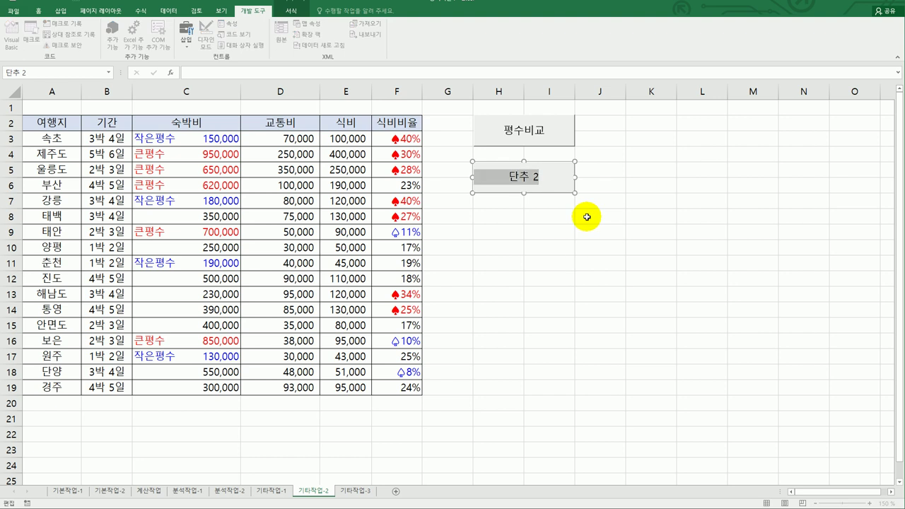
type("서식설정")
left_click(586, 217)
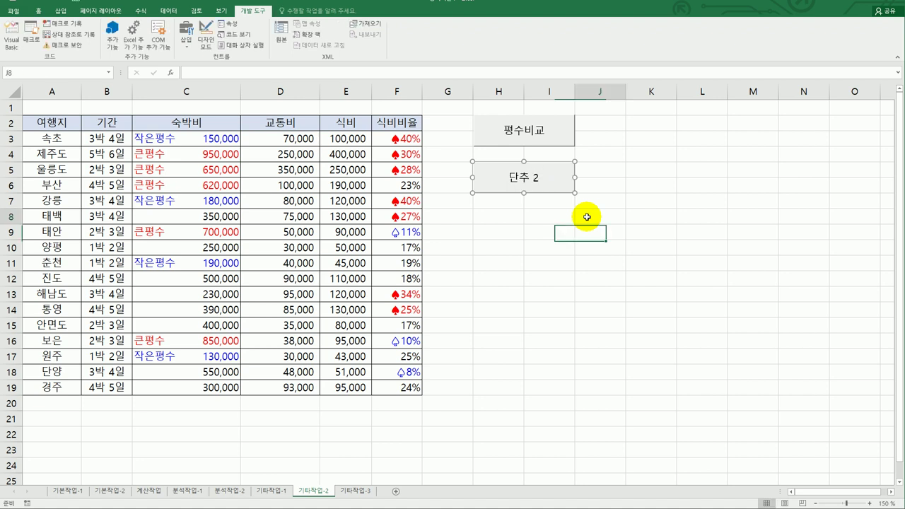
Step: Read the third task on the task sheet and go to the 기타작업-3 worksheet
key("alt+Tab")
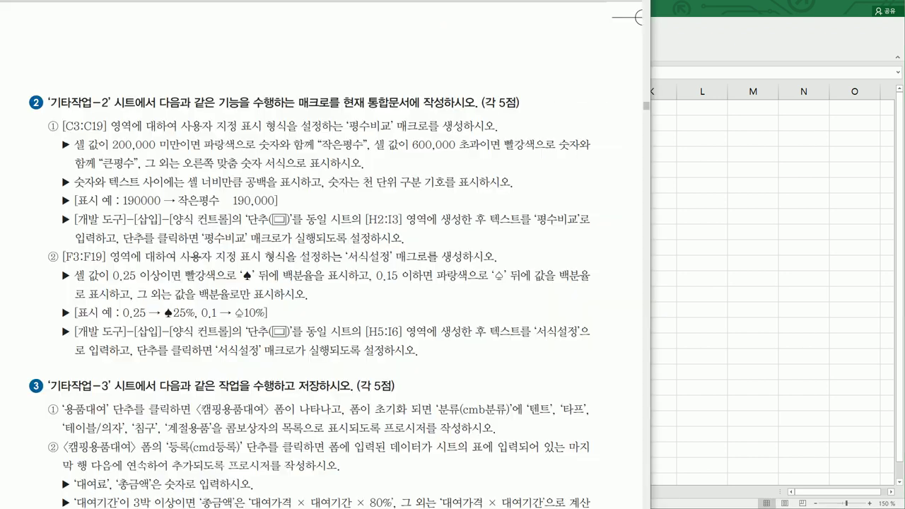
scroll(465, 470, "down", 5)
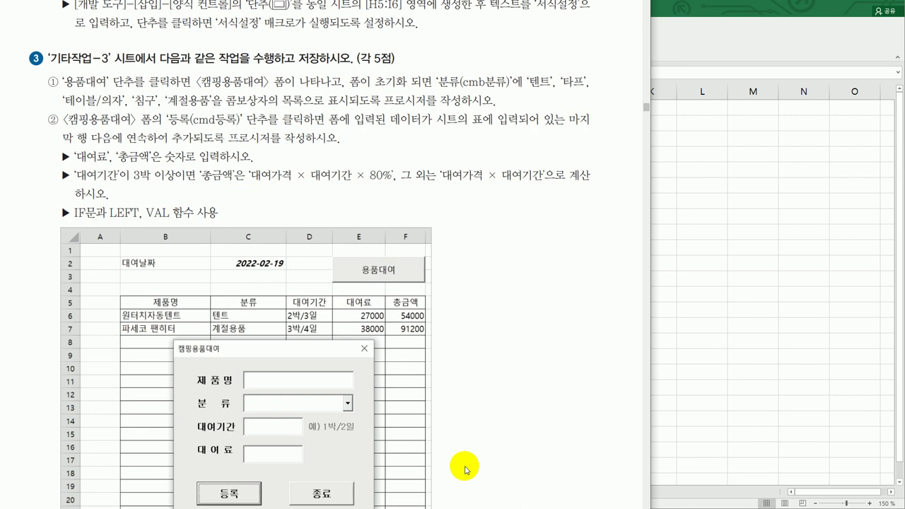
scroll(464, 471, "down", 2)
scroll(465, 470, "up", 2)
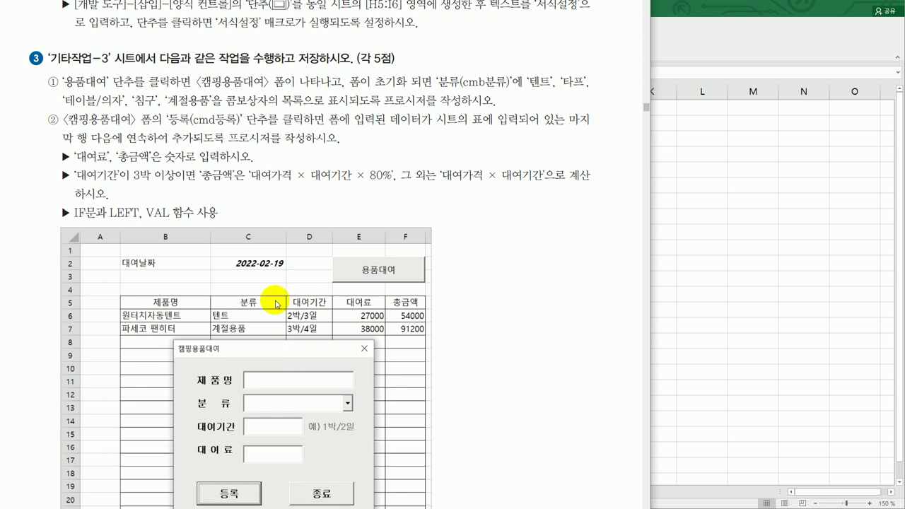
left_click(746, 244)
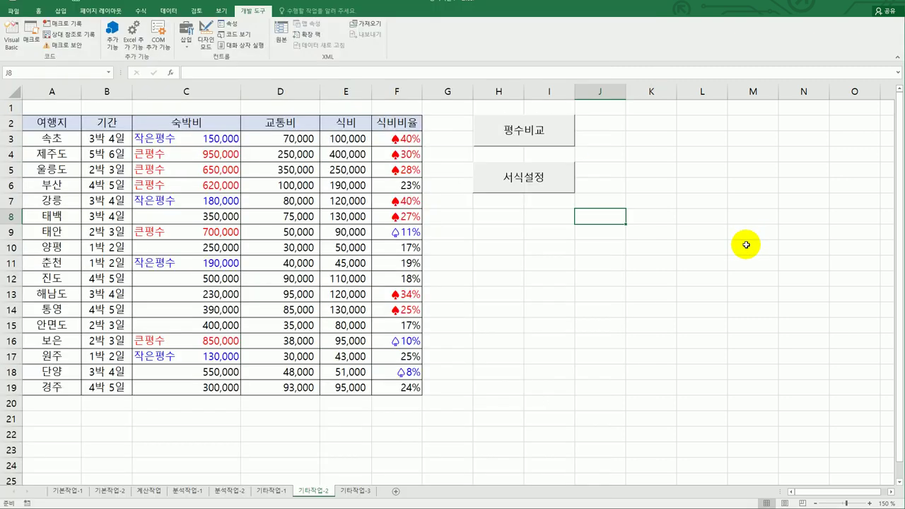
left_click(367, 490)
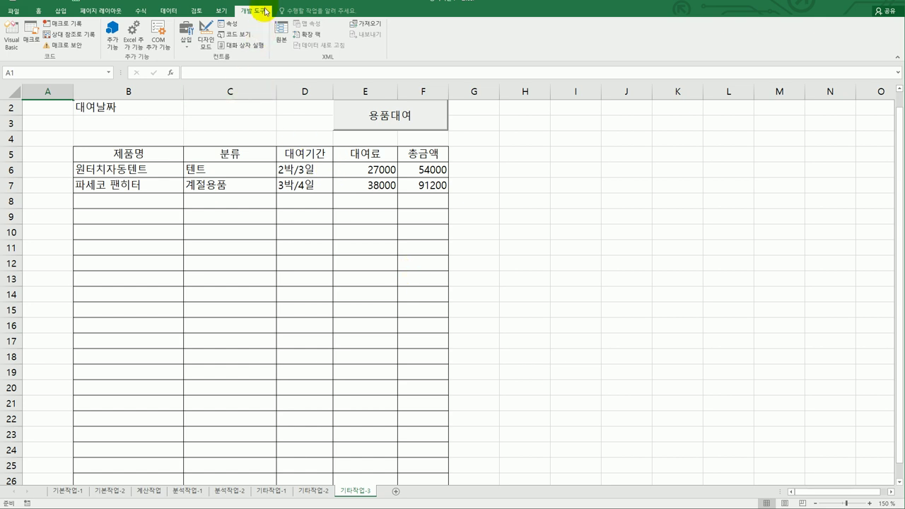
Step: In design mode, write 캠핑용품대여.Show in the click procedure of the 용품대여 button
left_click(200, 44)
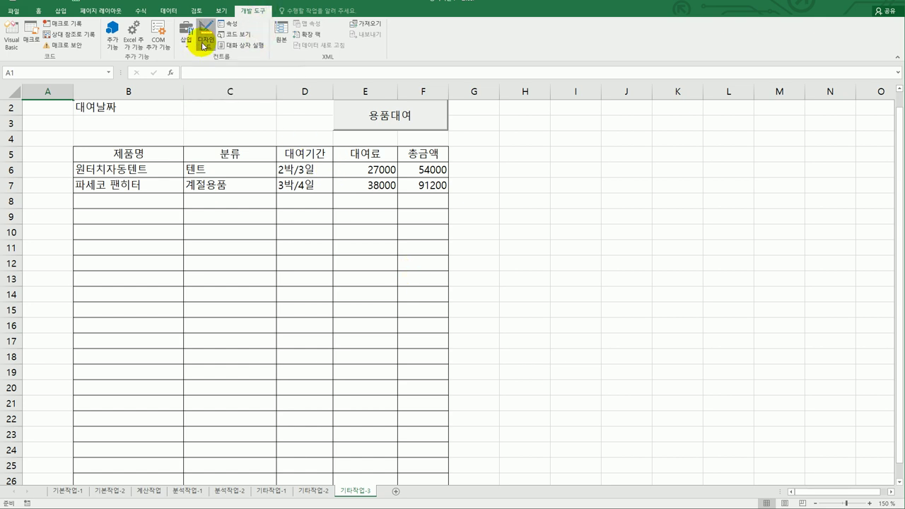
double_click(391, 117)
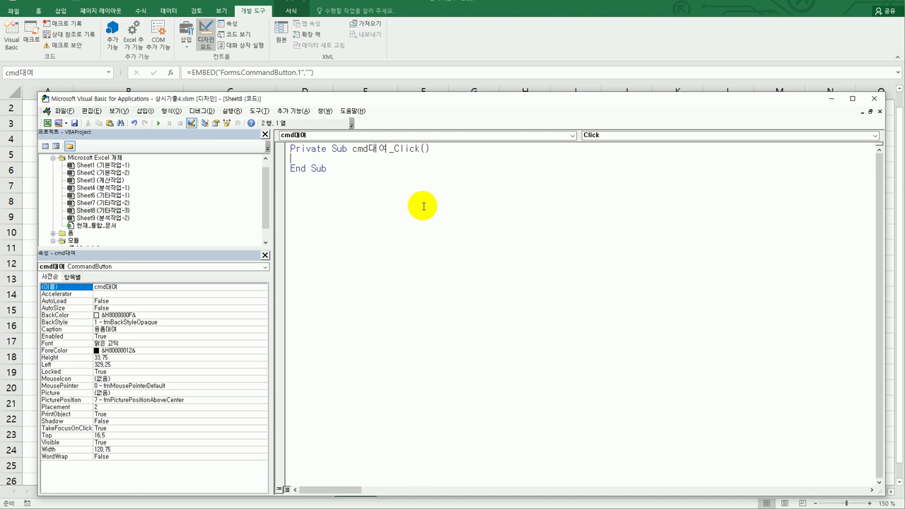
type("캡ㅍ")
type("핑용")
type("품대여.sh")
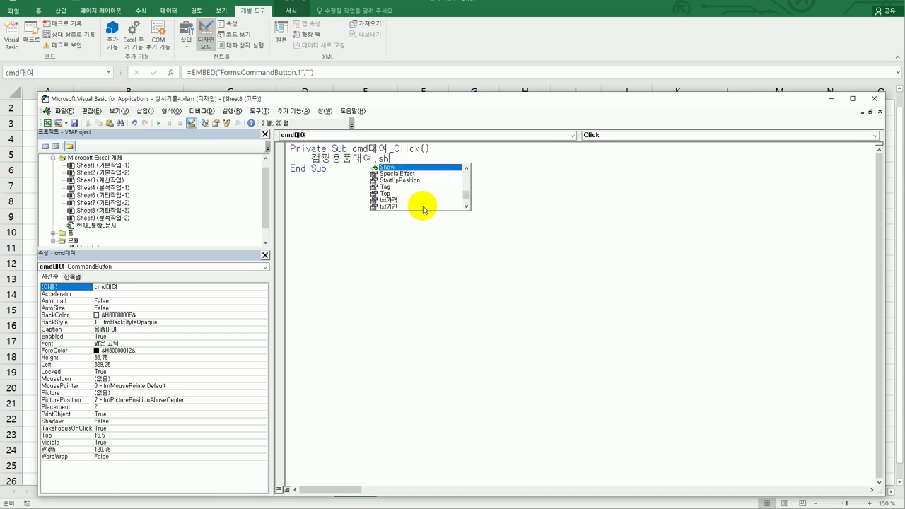
key("Tab")
left_click(424, 206)
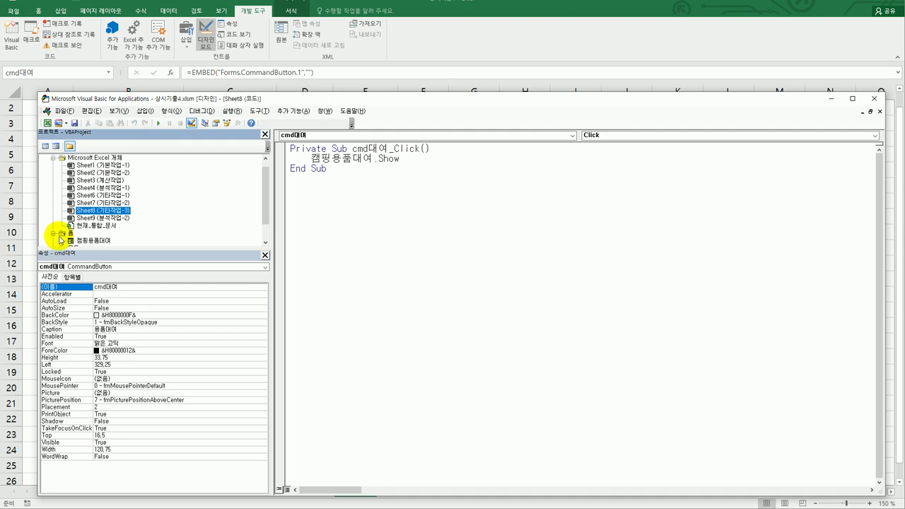
Step: Open the code of the 캠핑용품대여 form
left_click(53, 234)
left_click(83, 241)
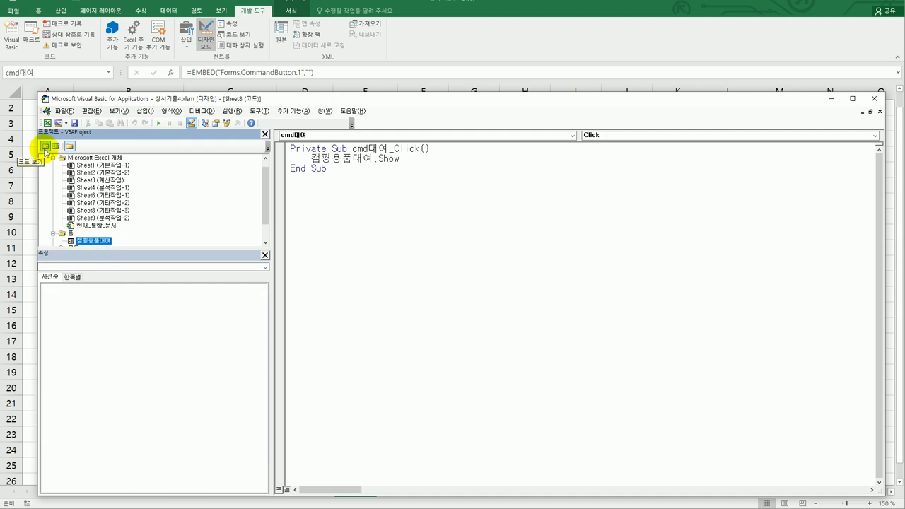
left_click(45, 147)
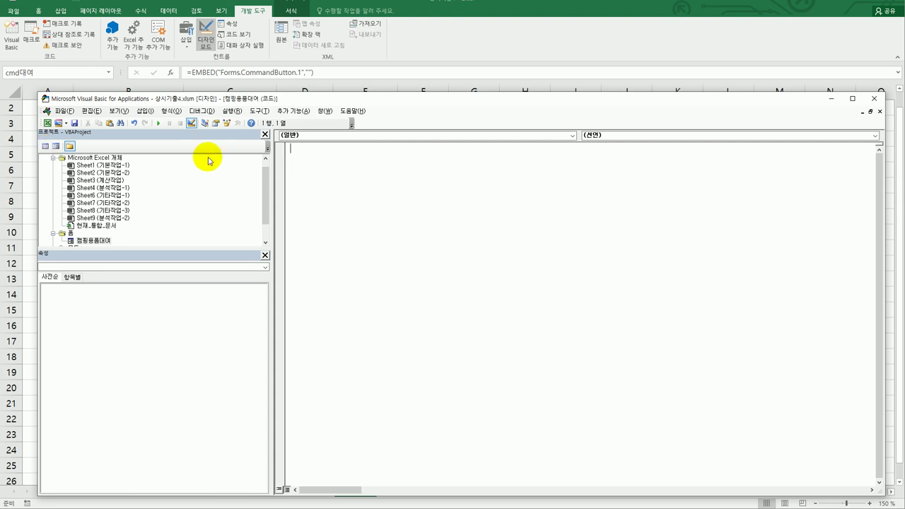
Step: Create the UserForm_Initialize procedure and write cmb분류.AddItem "텐트" in it
left_click(311, 135)
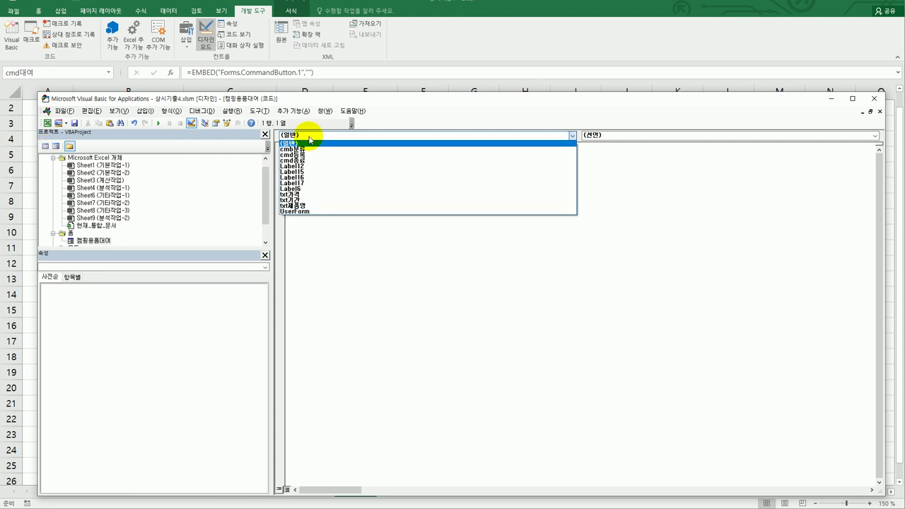
left_click(311, 210)
left_click(666, 136)
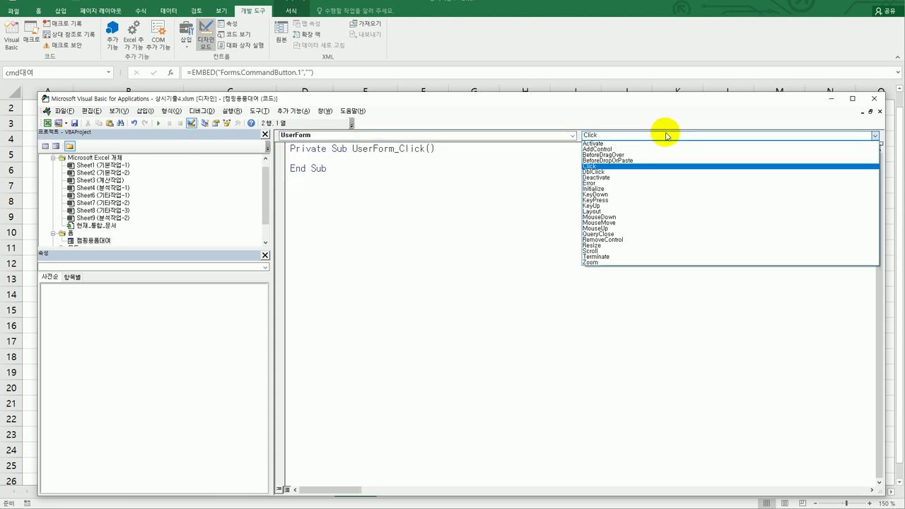
left_click(655, 191)
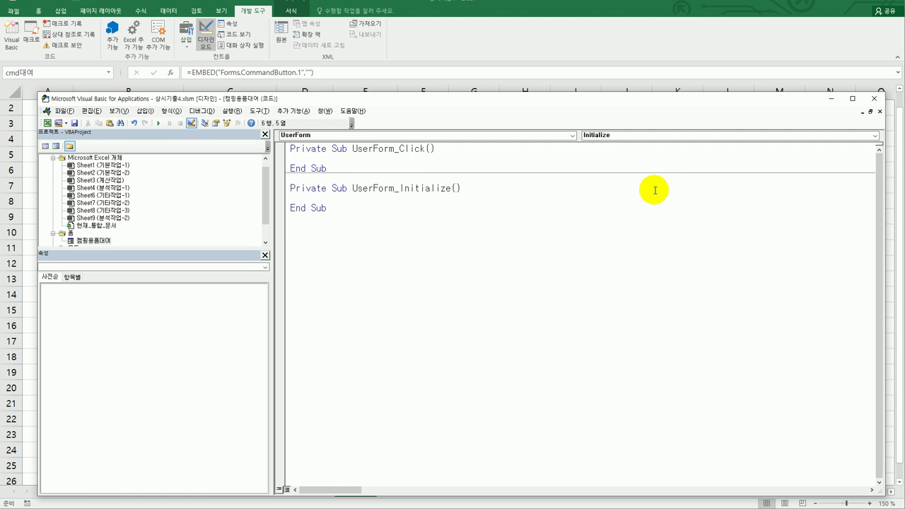
type("cmb분류.")
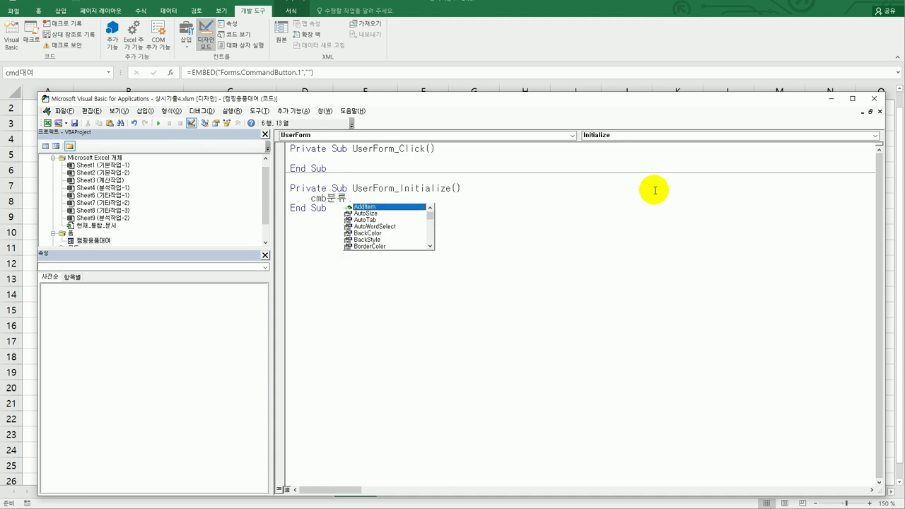
key("Tab")
type("\"텐트\"")
key("Return")
Step: Copy the cmb분류.AddItem "텐트" line four times directly below it in UserForm_Initialize
key("Up")
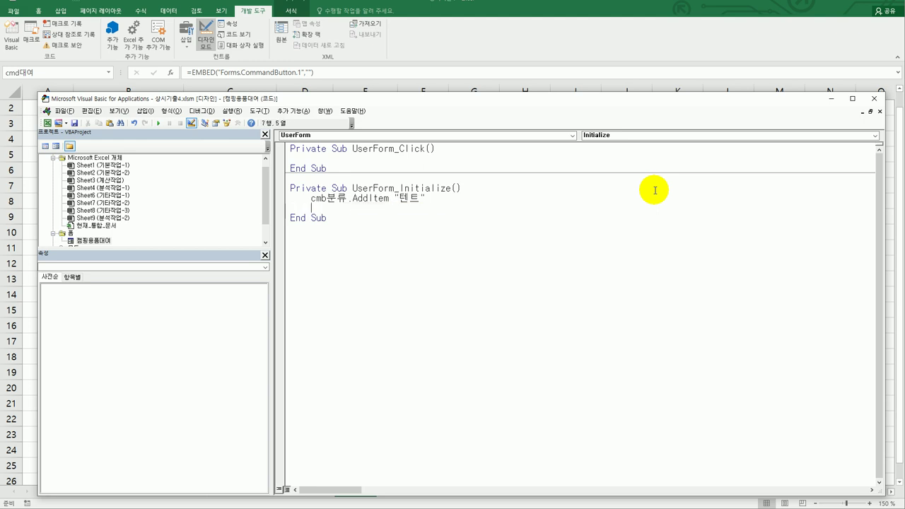
key("shift+End")
key("ctrl+c")
key("Down")
key("ctrl+v")
key("Return")
key("ctrl+v")
key("Return")
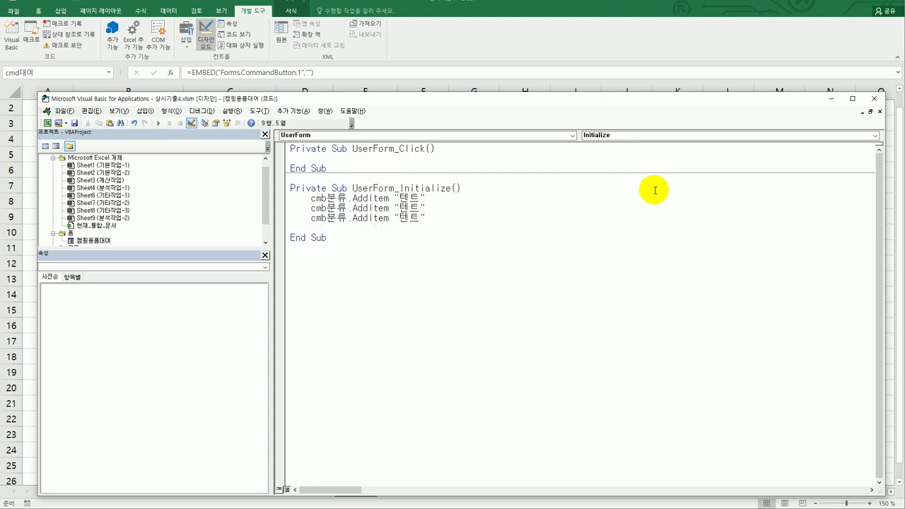
key("ctrl+v")
key("Return")
key("ctrl+v")
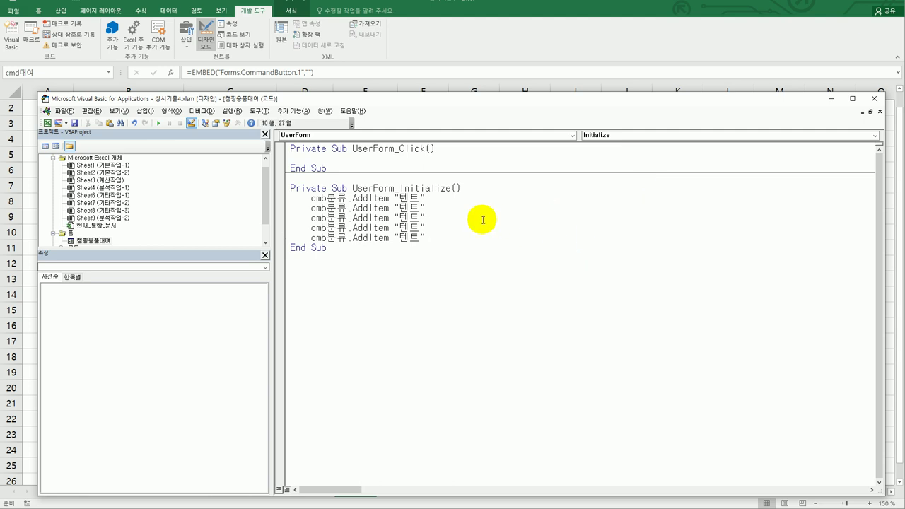
Step: Change the item text in the second and third AddItem lines to 타프 and 테이블/의자
double_click(401, 207)
left_click_drag(400, 207, 420, 209)
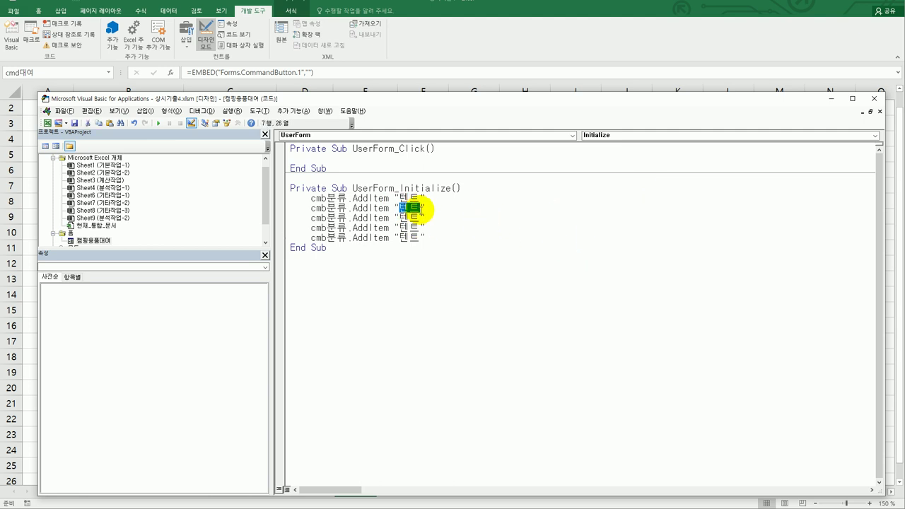
type("타프")
key("Down")
key("shift+Left")
key("shift+Left")
type("테이블/의자")
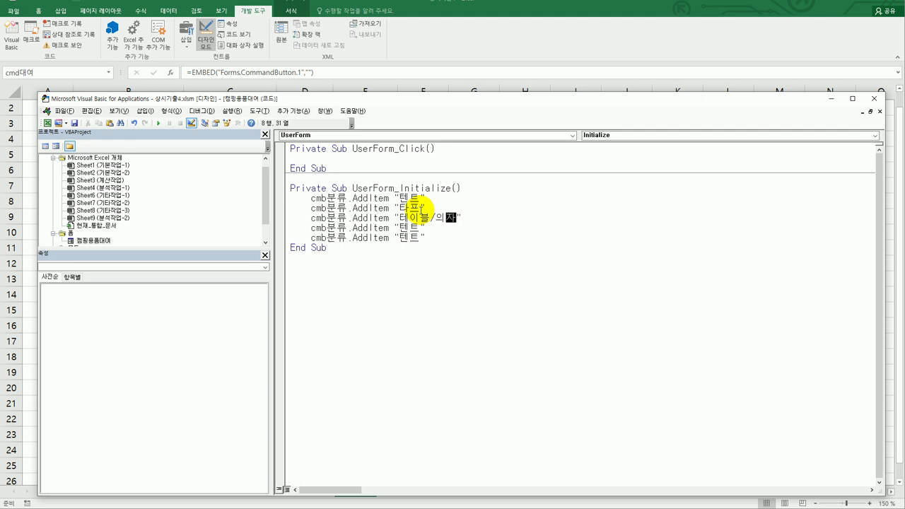
Step: Change the item text in the fourth and fifth AddItem lines to 침구 and 계절용품
key("Down")
key("shift+Left")
key("shift+Left")
type("치ㅁ구")
key("Down")
key("shift+Left")
key("shift+Left")
type("계정ㅇ")
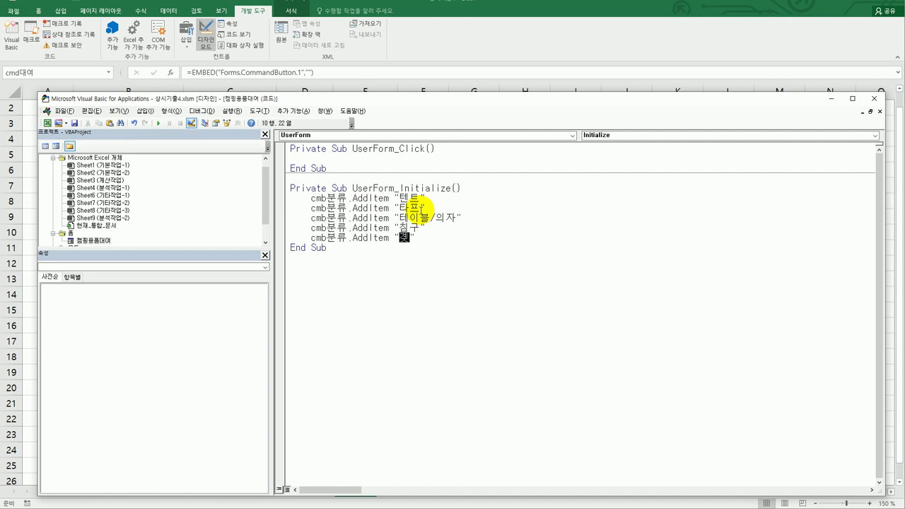
key("BackSpace")
key("BackSpace")
type("절용품")
key("Up")
key("Up")
key("Up")
key("Up")
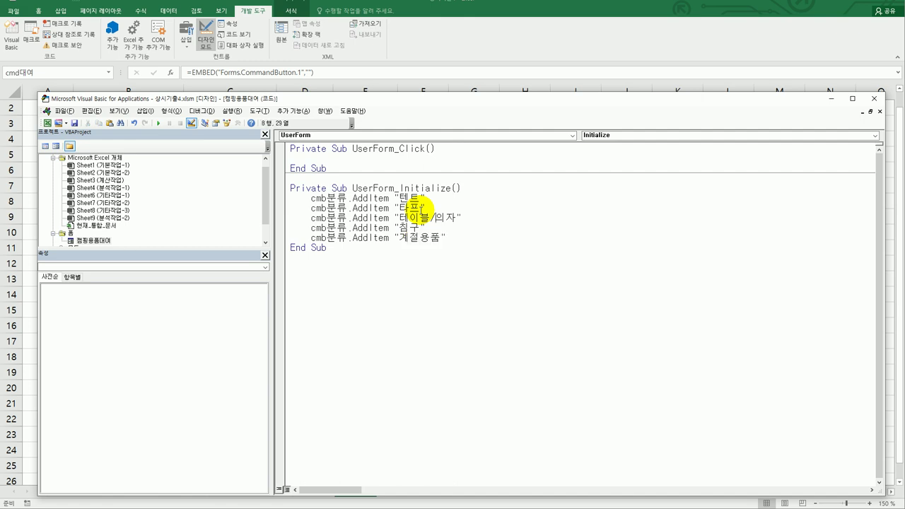
key("Up")
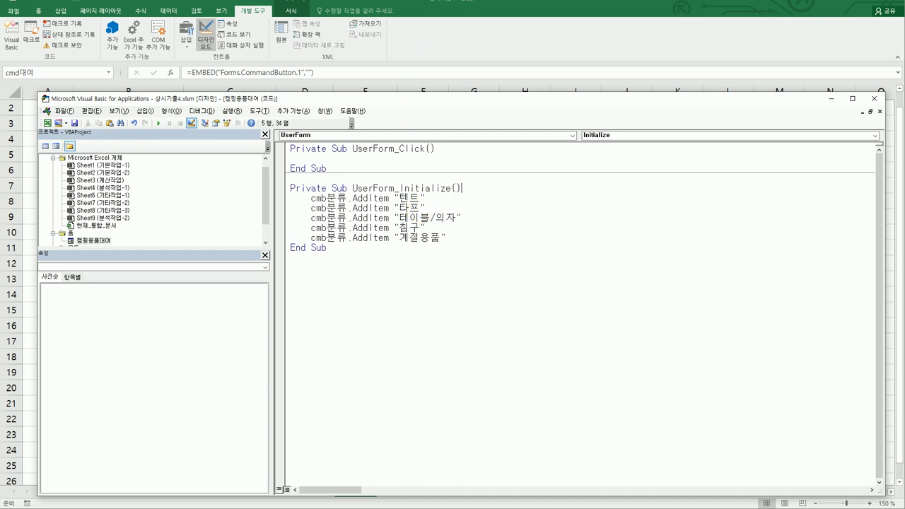
Step: Check the 종료 button requirement on the task sheet and create the click procedure of cmd종료
key("alt+Tab")
scroll(421, 207, "down", 5)
scroll(422, 210, "up", 2)
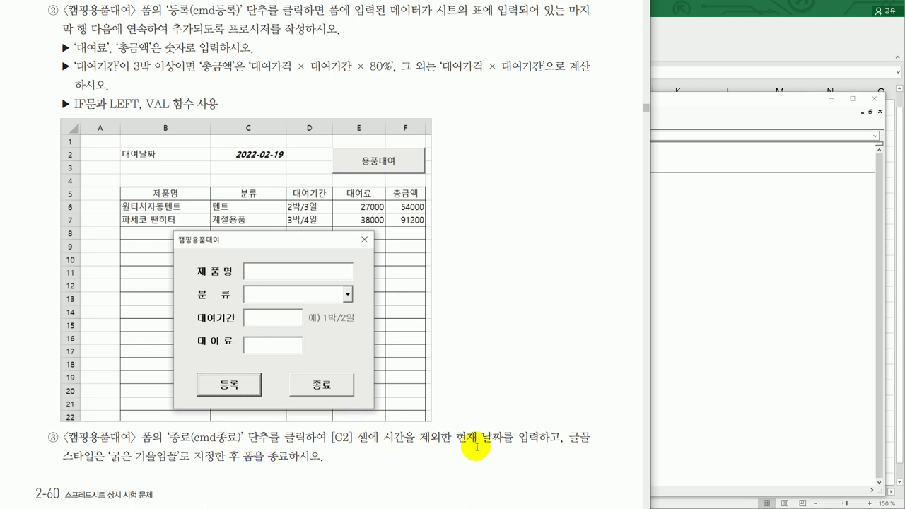
left_click(660, 355)
left_click(400, 136)
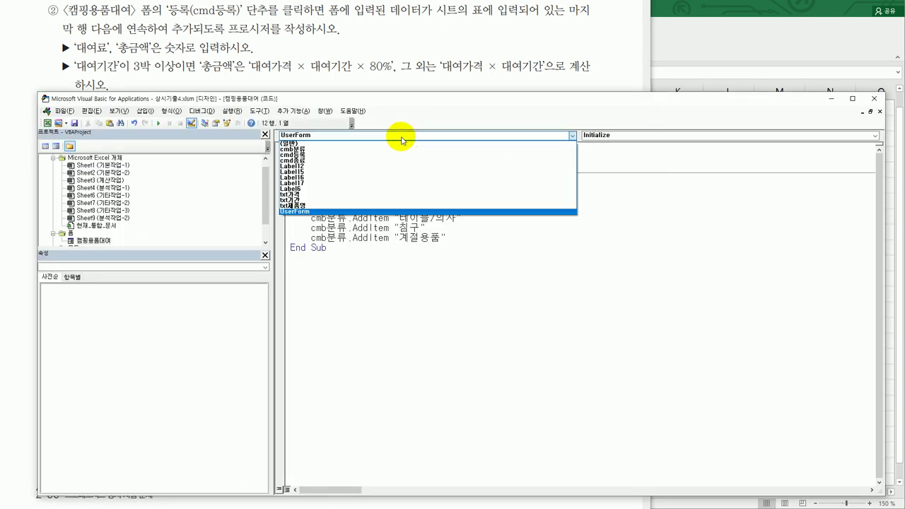
left_click(398, 161)
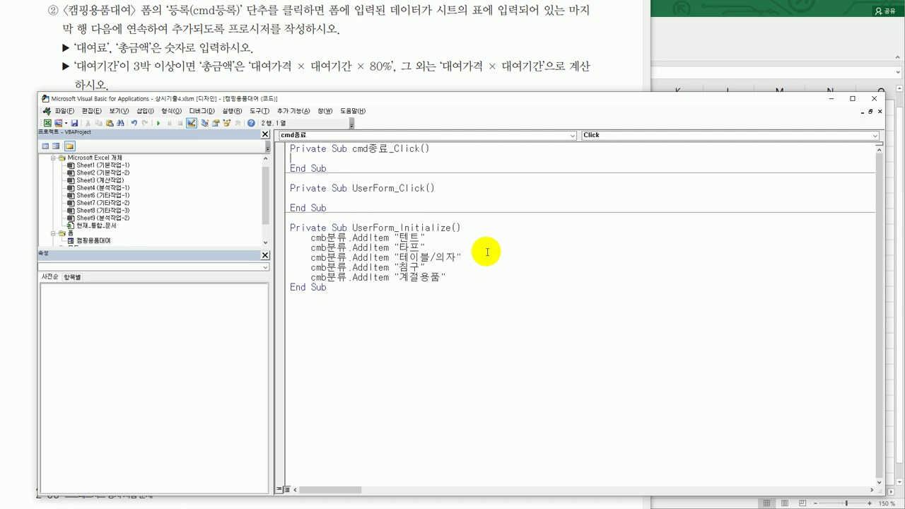
Step: Write [C2] = Date in the cmd종료 click procedure to enter the current date
type("[C")
type("2")
type("]ㅋ")
type("ㅇ")
key("BackSpace")
key("Hangul")
type("date")
Step: Copy the C2 line below itself and turn the copy into [C2].Font.Bold = True
key("shift+Home")
key("ctrl+c")
key("End")
key("Return")
key("ctrl+v")
key("shift+Left")
key("shift+Left")
key("Left")
key("Left")
key("Left")
key("shift+End")
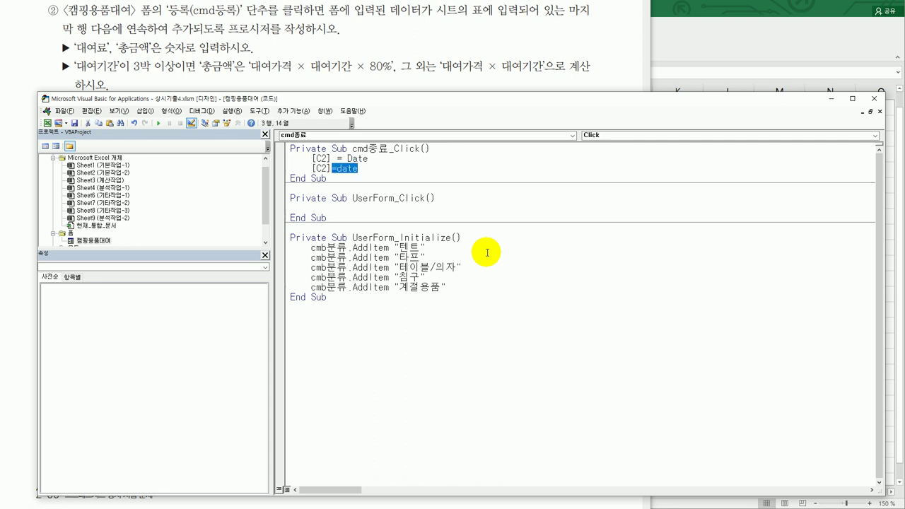
type(".font.bold = t")
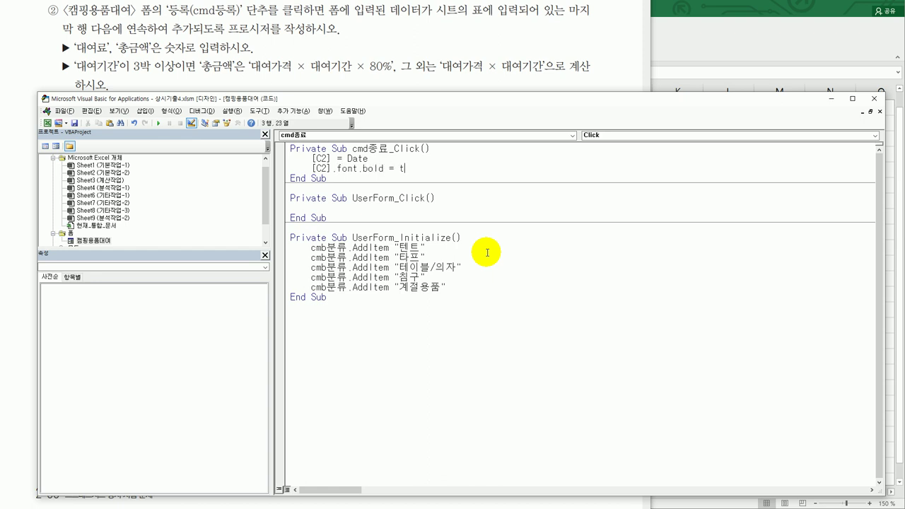
type("rue")
key("Return")
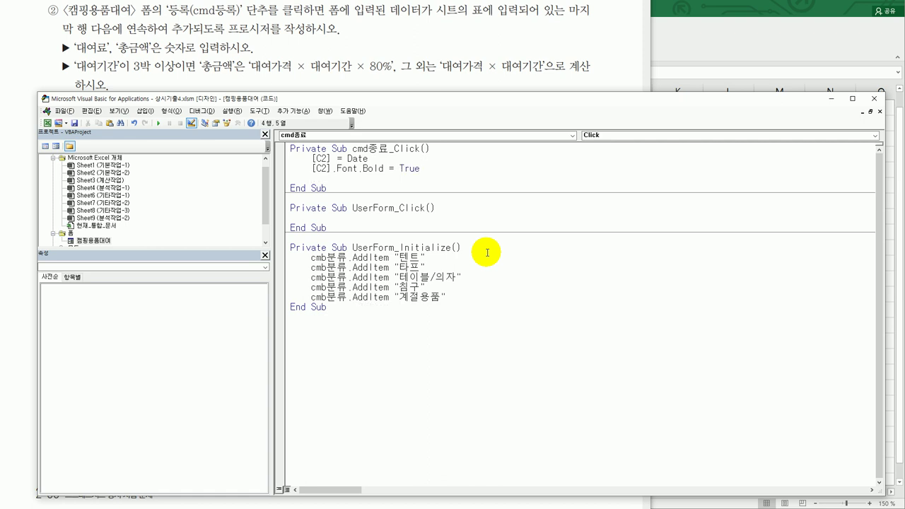
Step: Add [C2].Font.Italic = True from a copy of the bold line, and end the cmd종료 procedure with Unload Me
key("shift+End")
key("ctrl+c")
key("Down")
key("ctrl+v")
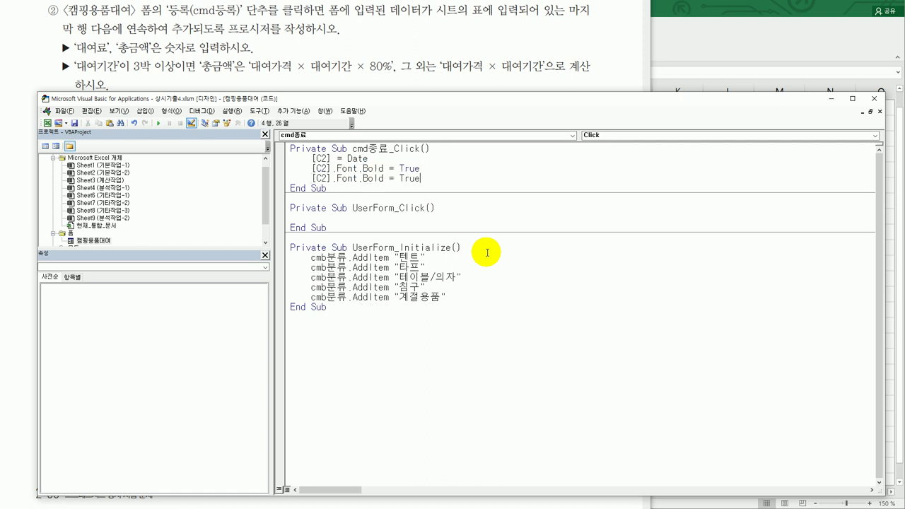
key("Left")
key("Left")
key("Left")
key("Left")
key("shift+Left")
key("shift+Left")
key("shift+Left")
key("shift+Left")
key("shift+Left")
type(".italic")
key("Down")
key("Up")
type("= True")
key("Return")
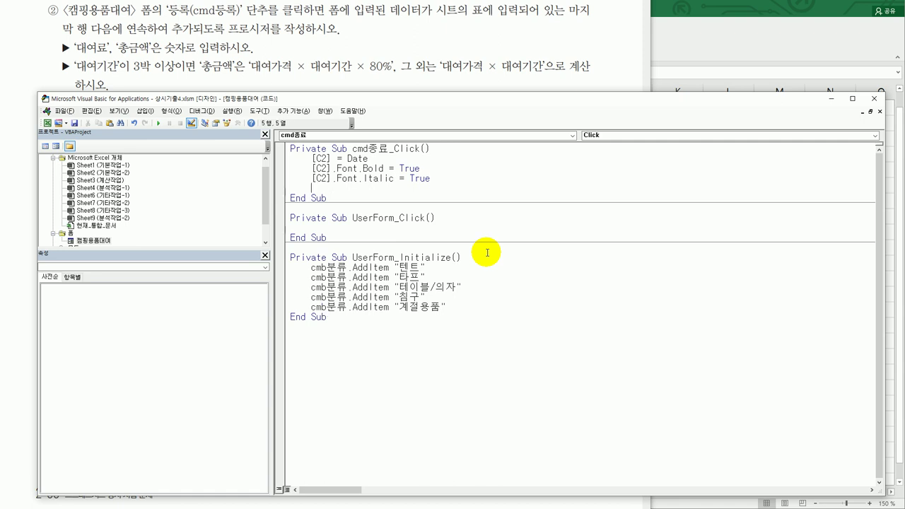
type("unload me")
left_click(491, 302)
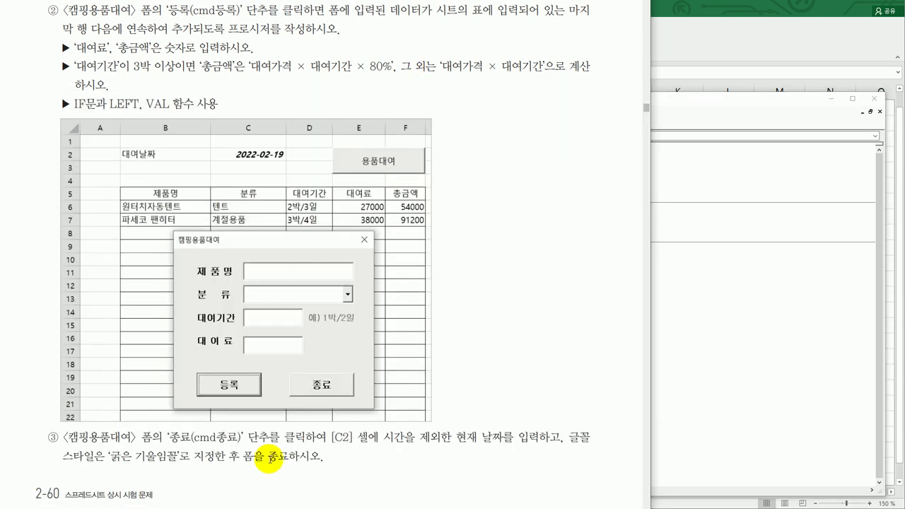
Step: Read the 등록 button requirements on the task sheet and create the click procedure of cmd등록
scroll(336, 360, "up", 3)
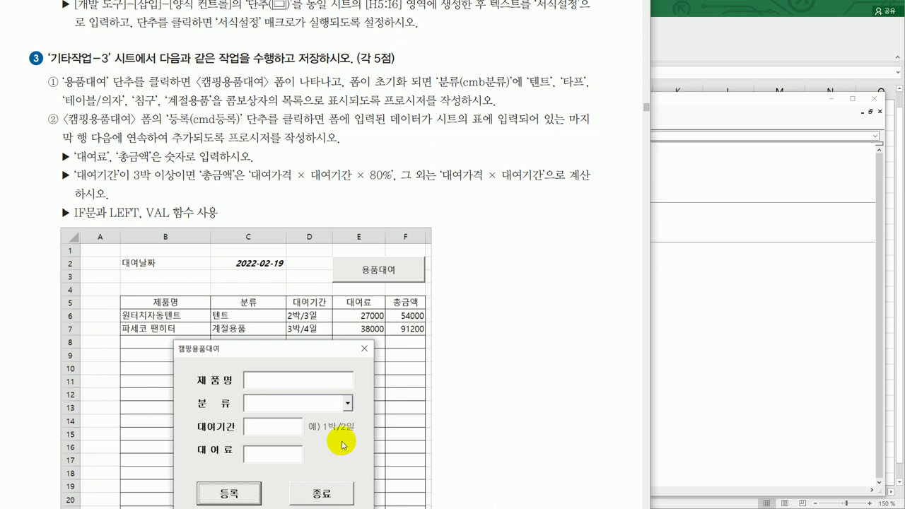
left_click(719, 358)
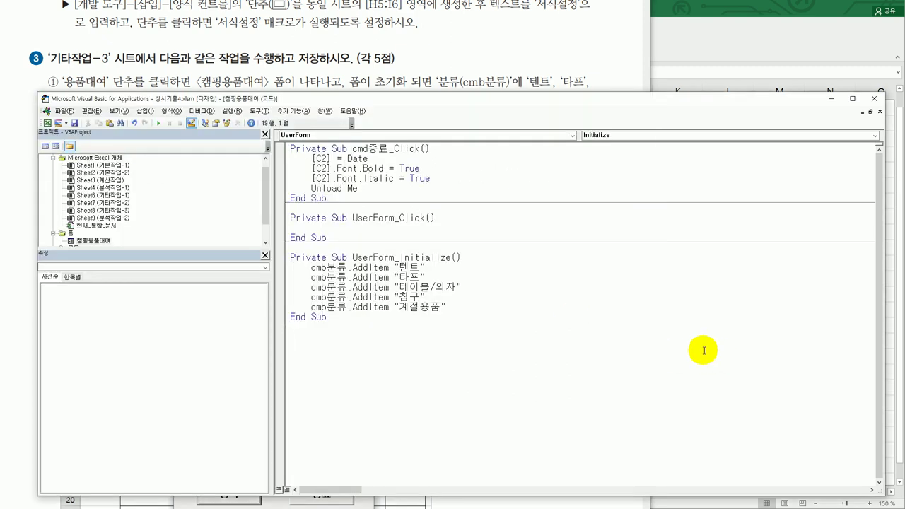
left_click(387, 136)
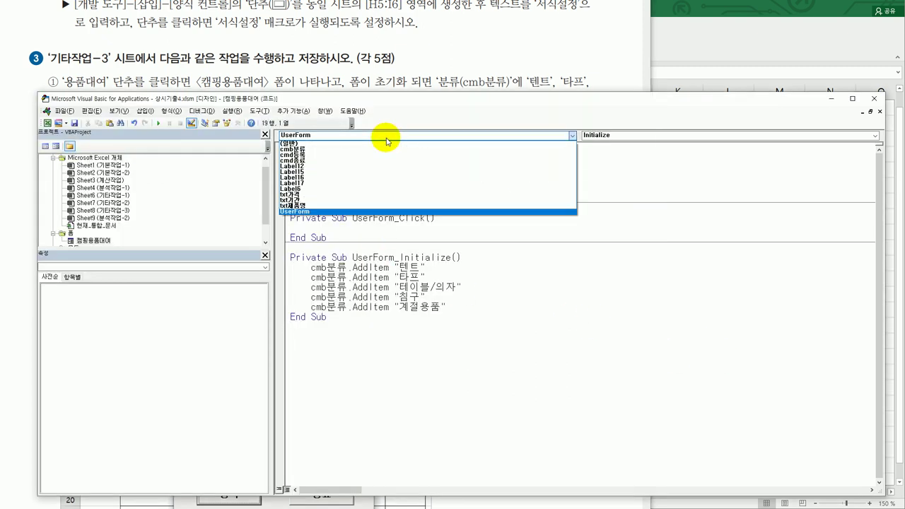
left_click(380, 155)
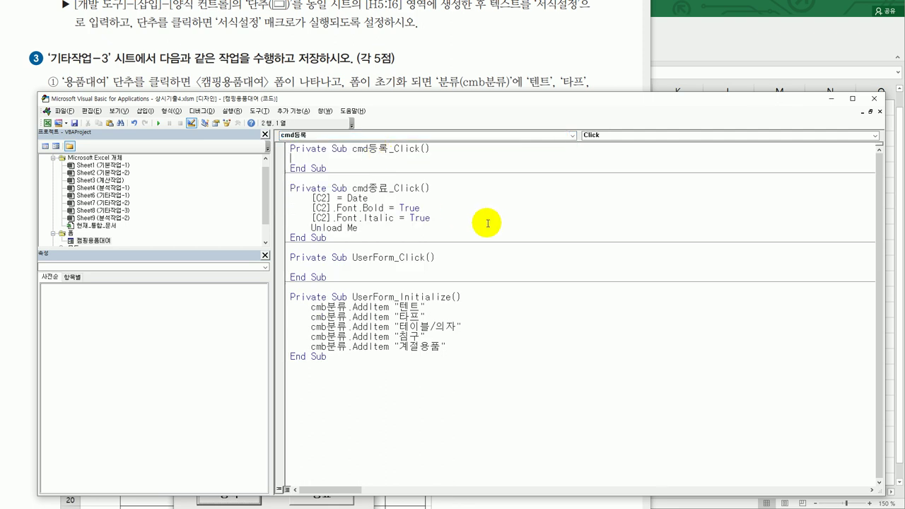
Step: Write i = Range("b5").CurrentRegion.Rows.Count + 5 in the cmd등록 click procedure
key("Return")
type("i ")
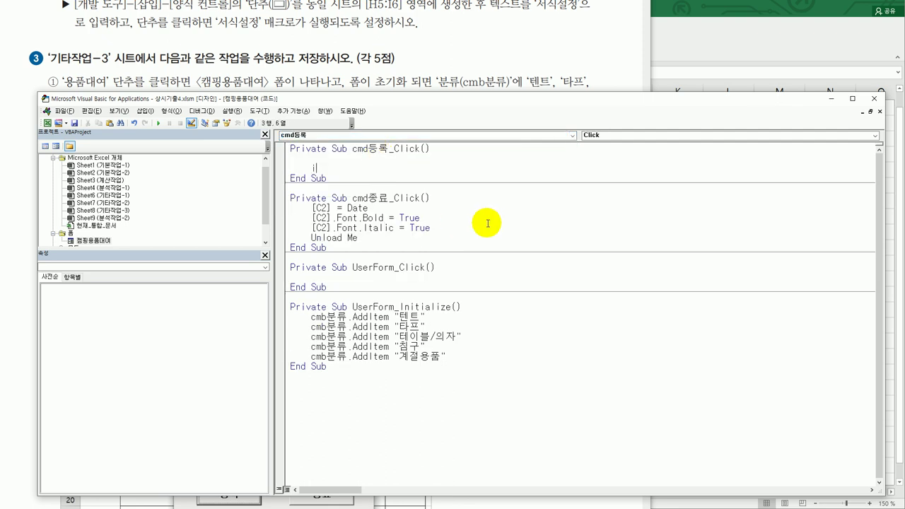
type("= range(\"")
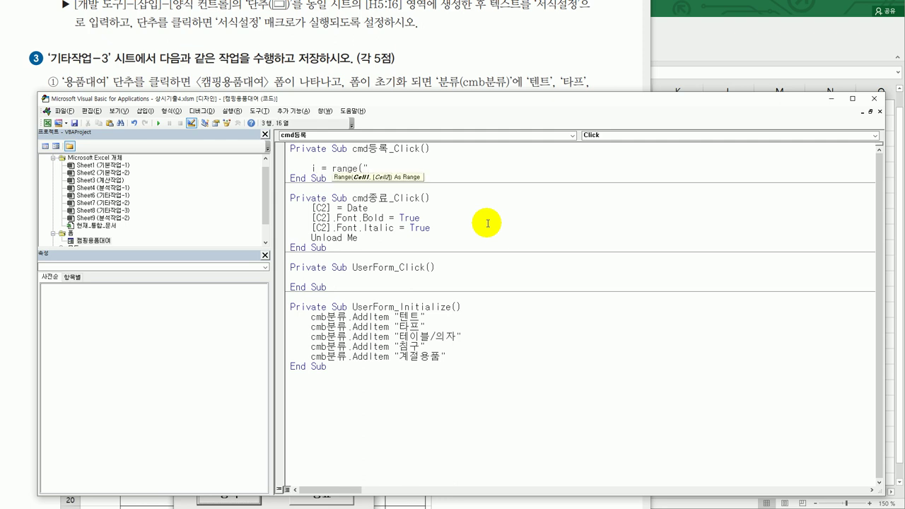
type("b5\").cu")
key("Down")
key("Tab")
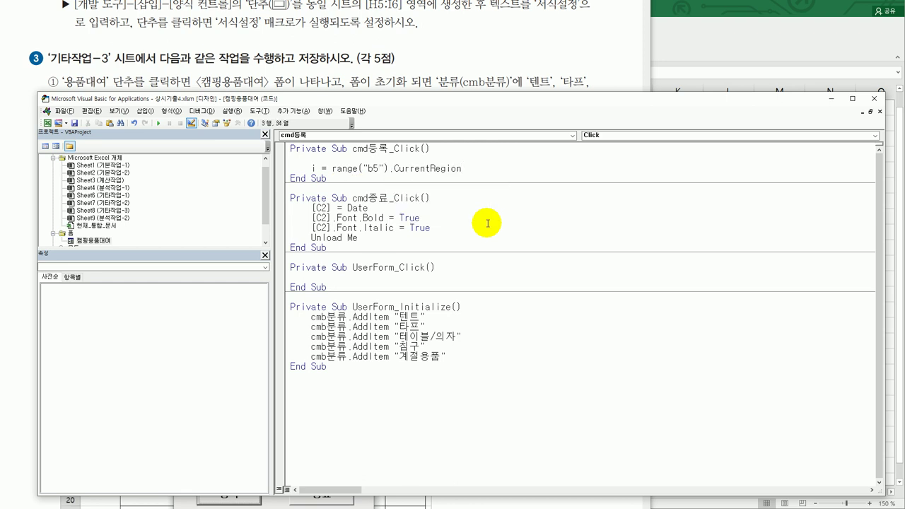
type(".rows.cou")
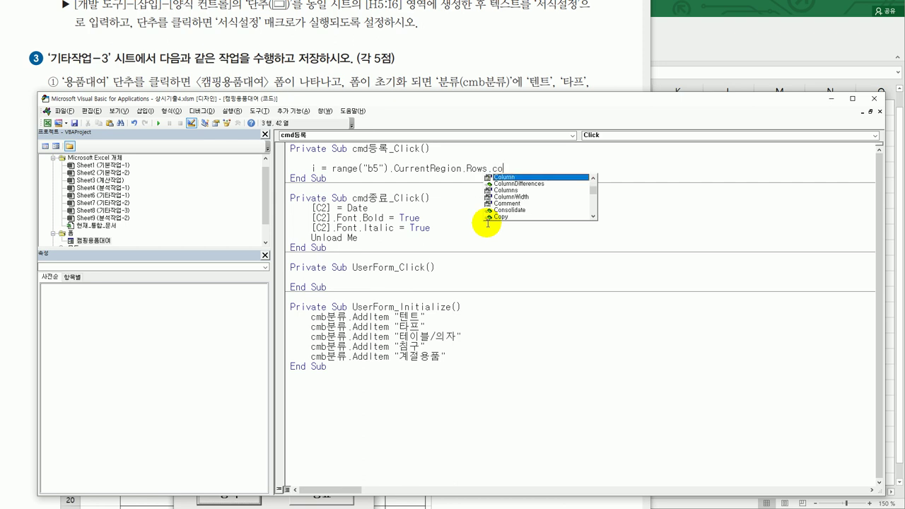
type("t +")
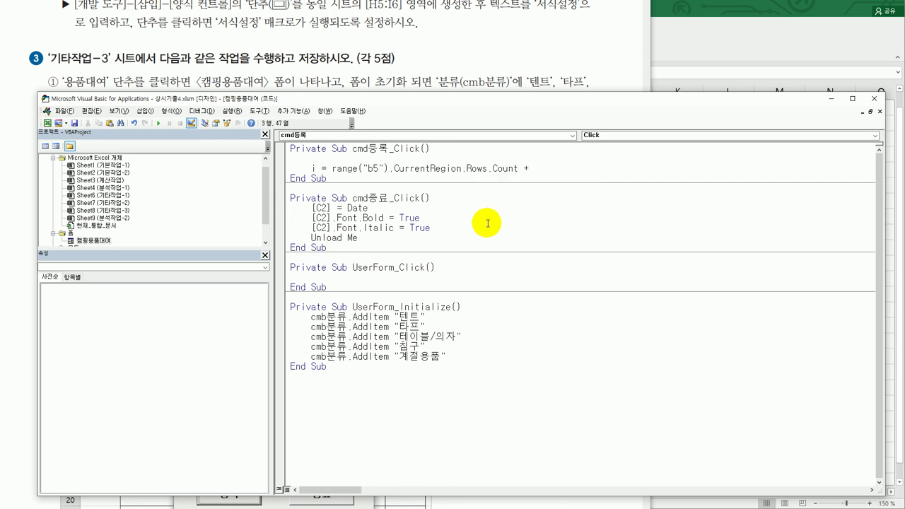
type("5")
key("Return")
key("Return")
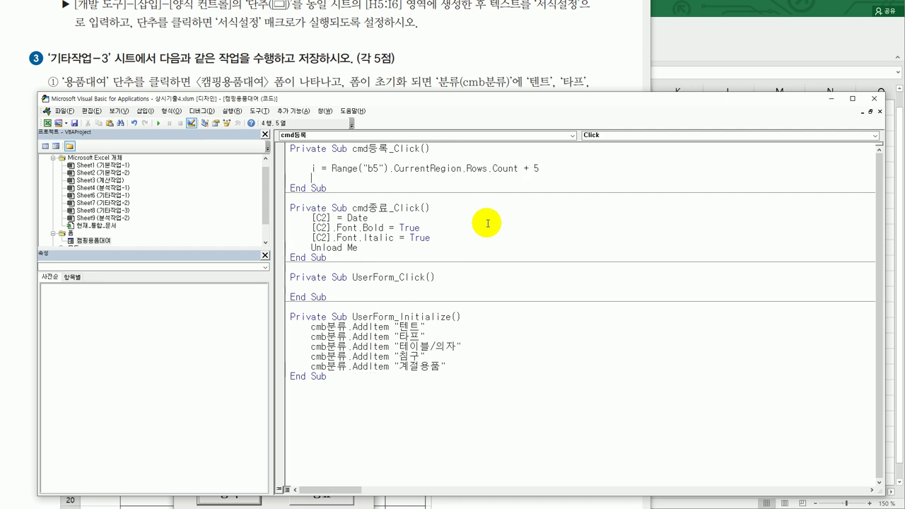
Step: Write Cells(i, 2) = txt제품명.Value below the row calculation in the cmd등록 procedure
type("cells(i")
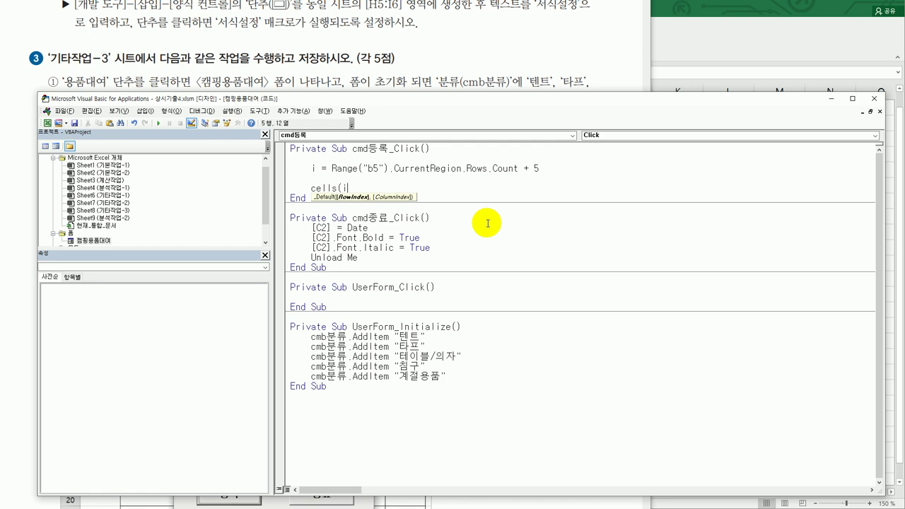
type(",2) =")
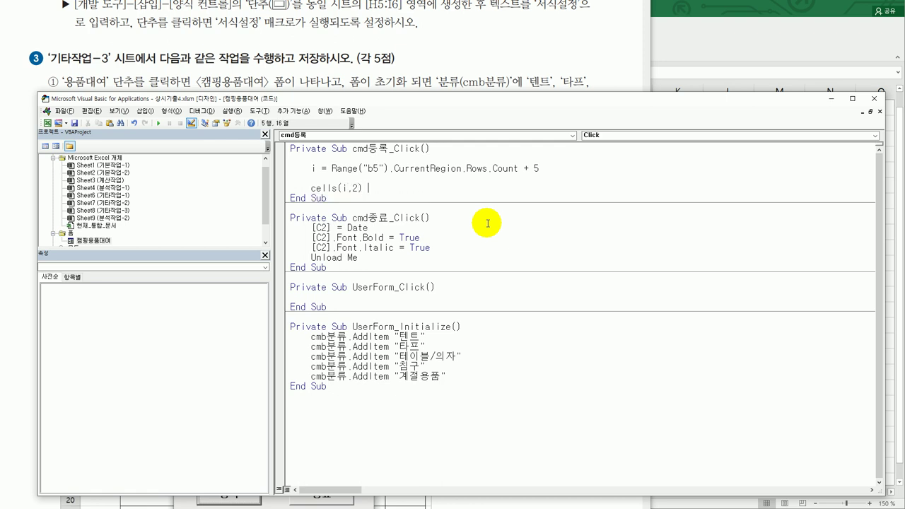
type(" txt제푸")
type("명.va")
key("Return")
Step: Duplicate the Cells(i, 2) = txt제품명.Value line four times below itself in the cmd등록 procedure
key("Up")
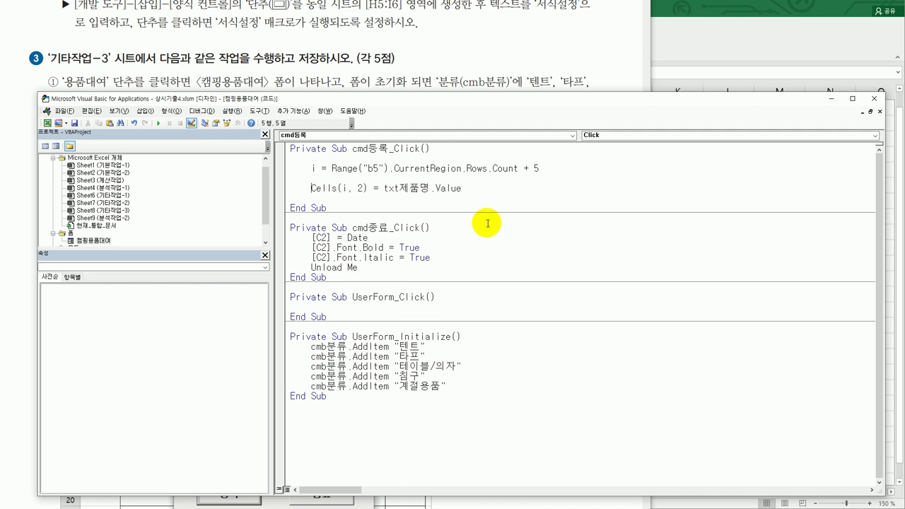
key("shift+End")
key("ctrl+c")
key("Down")
key("ctrl+v")
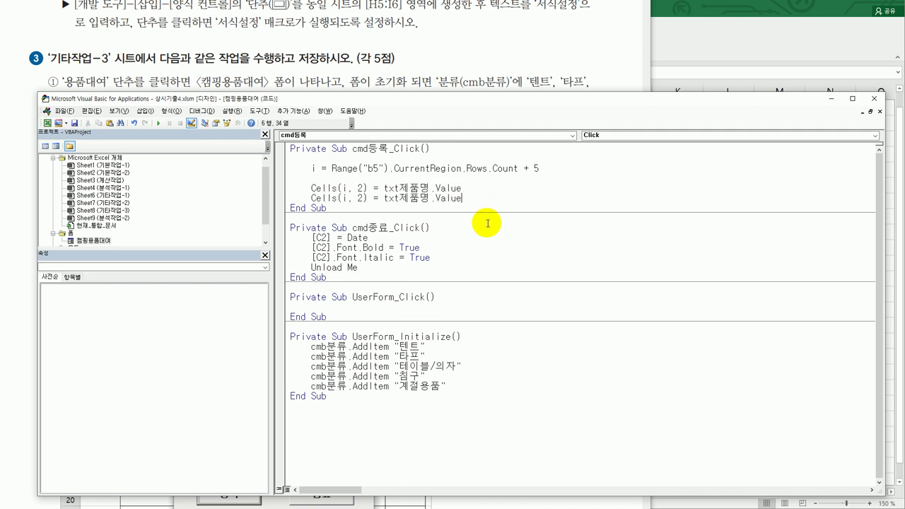
key("Return")
key("ctrl+v")
key("Return")
key("ctrl+v")
key("Return")
key("ctrl+v")
key("Return")
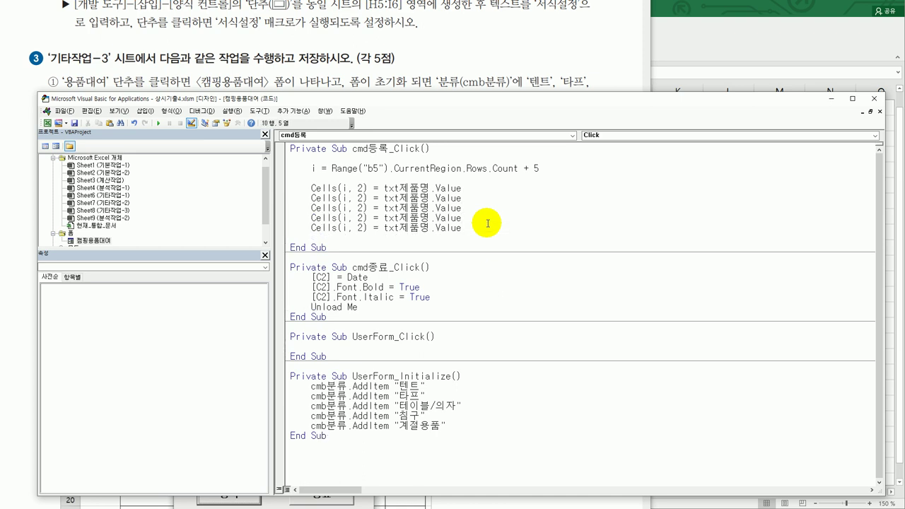
Step: Change the second assignment line in cmd등록 to Cells(i, 3) = cmb분류.Value
double_click(361, 198)
type("3")
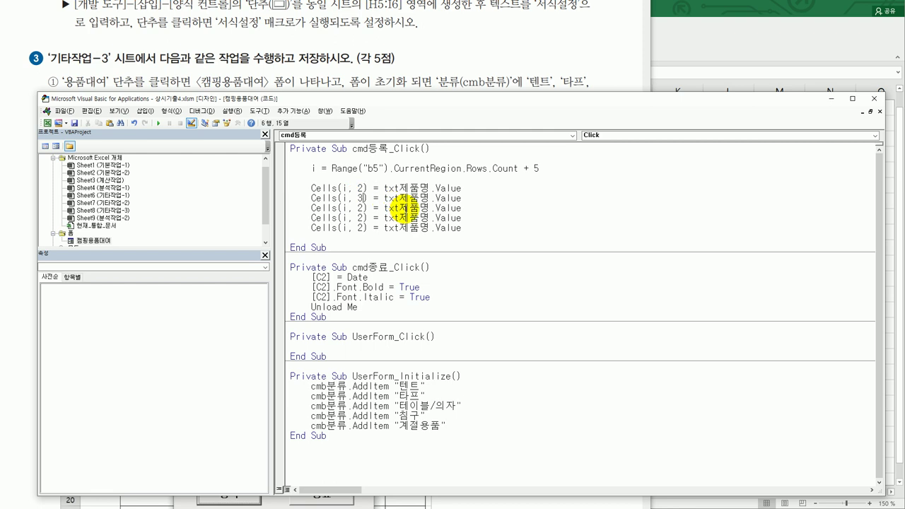
left_click_drag(383, 199, 432, 200)
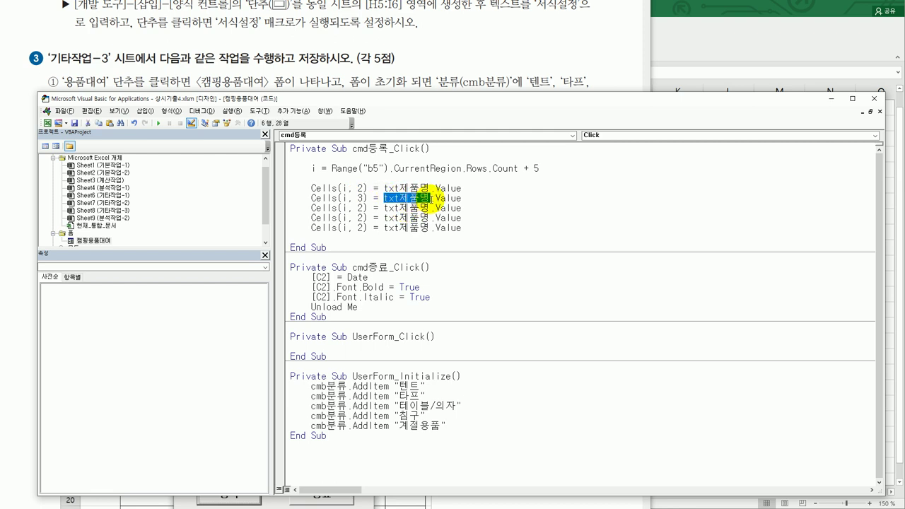
type("cmb")
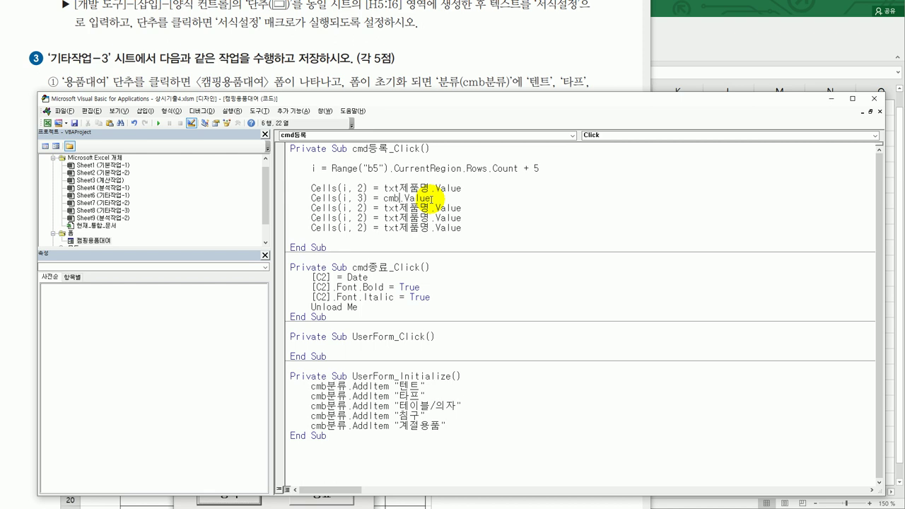
type("분류")
Step: Change the third assignment line in cmd등록 to Cells(i, 4) = txt기간.Value
key("Down")
key("Left")
key("Left")
key("Left")
key("Left")
key("Left")
key("Left")
key("Left")
key("Left")
key("Left")
key("BackSpace")
type("4")
key("Right")
key("Right")
key("Right")
key("Right")
key("Right")
key("Right")
key("Right")
key("shift+Right")
key("shift+Right")
key("shift+Right")
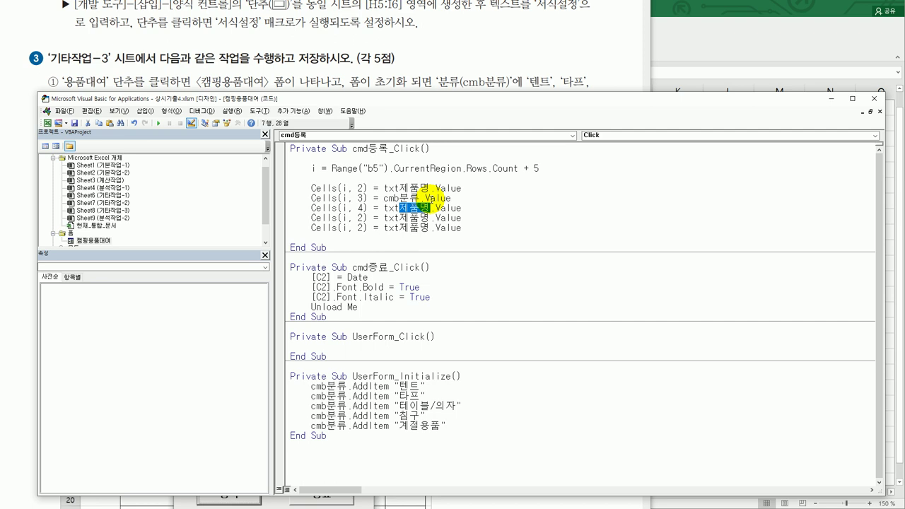
type("기간")
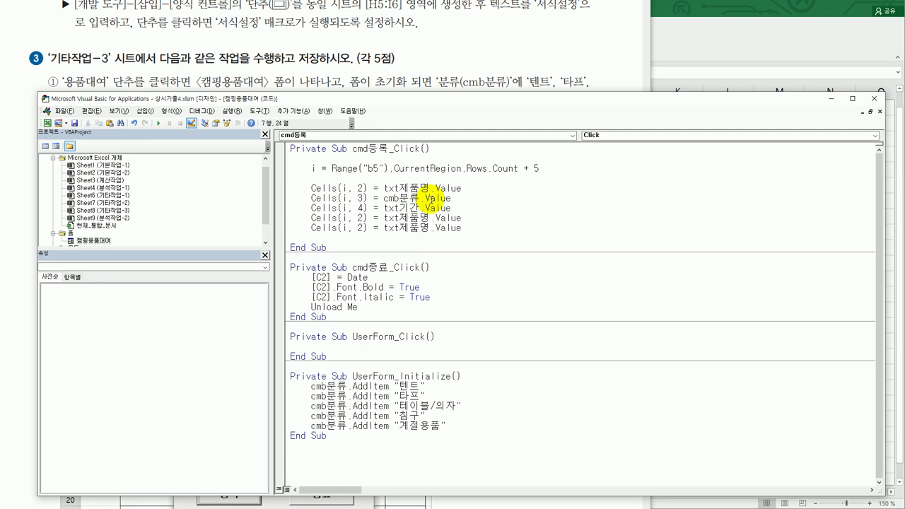
Step: Change the fourth assignment line in cmd등록 to Cells(i, 5) = Val(txt가격)
key("Down")
key("Left")
key("Left")
key("Left")
key("Left")
key("Left")
key("Left")
key("BackSpace")
type("5")
key("Right")
type("val")
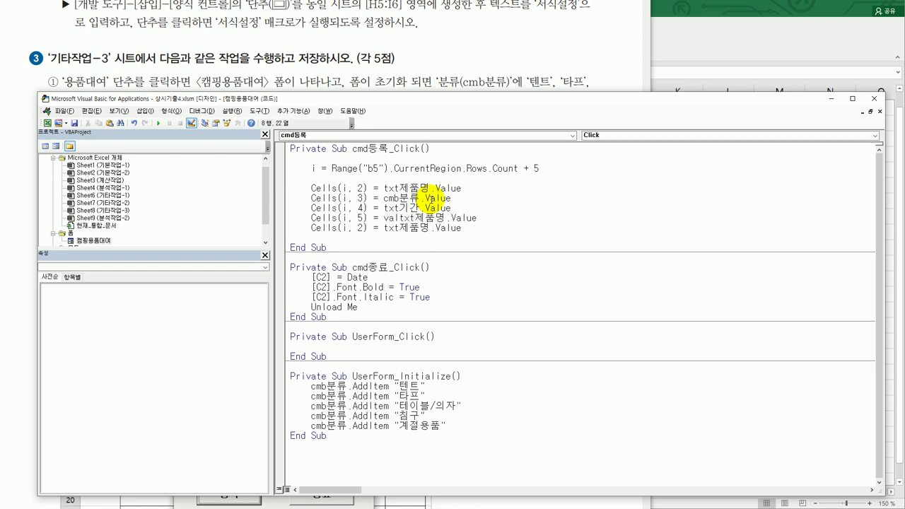
type("(")
key("Right")
key("Right")
key("Right")
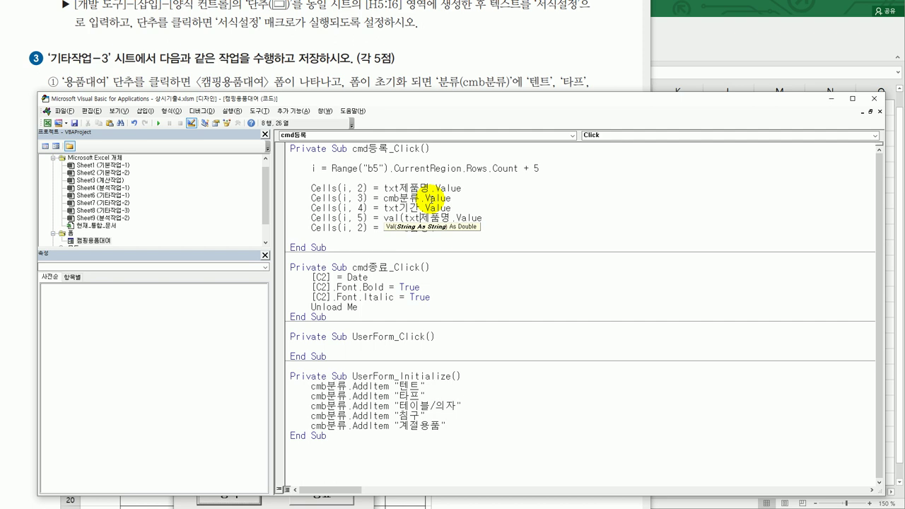
type("r")
key("BackSpace")
type("가격(")
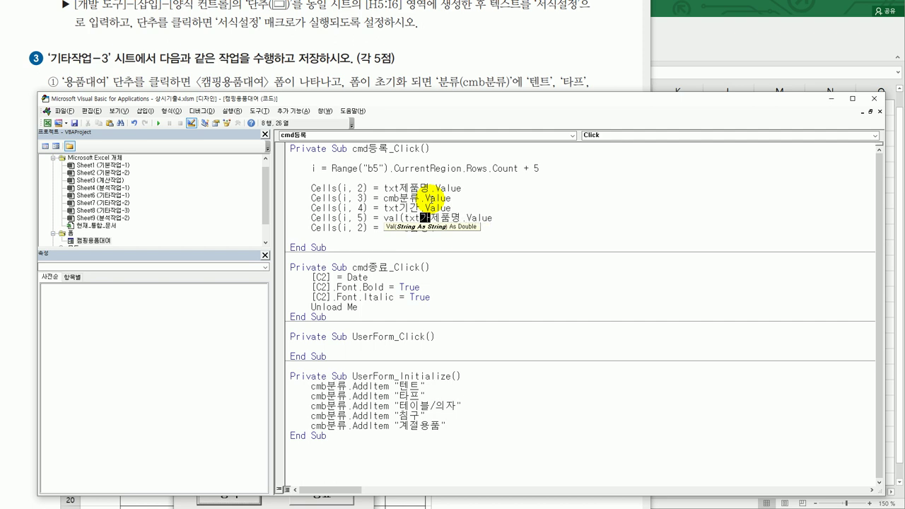
key("Left")
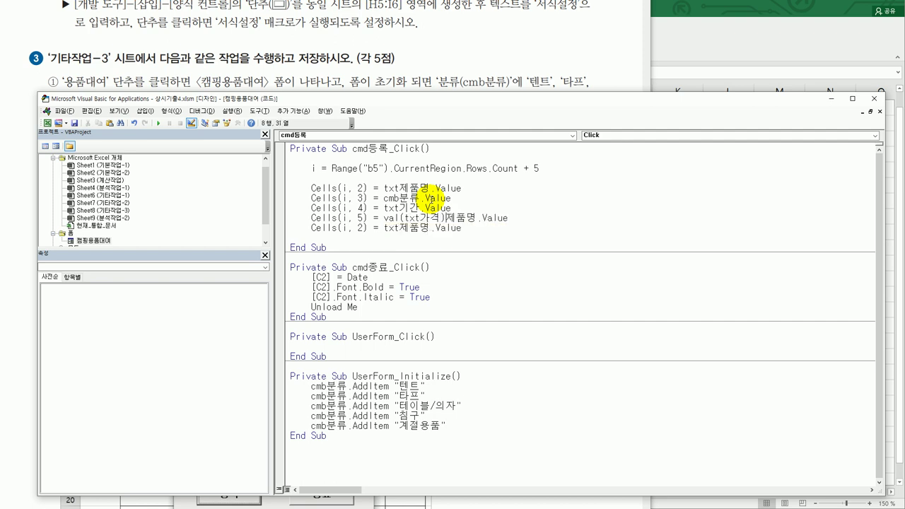
key("shift+End")
type(")")
key("Left")
key("Left")
key("Left")
key("Left")
key("Left")
key("Left")
key("Left")
key("shift+Left")
key("shift+Left")
key("shift+Left")
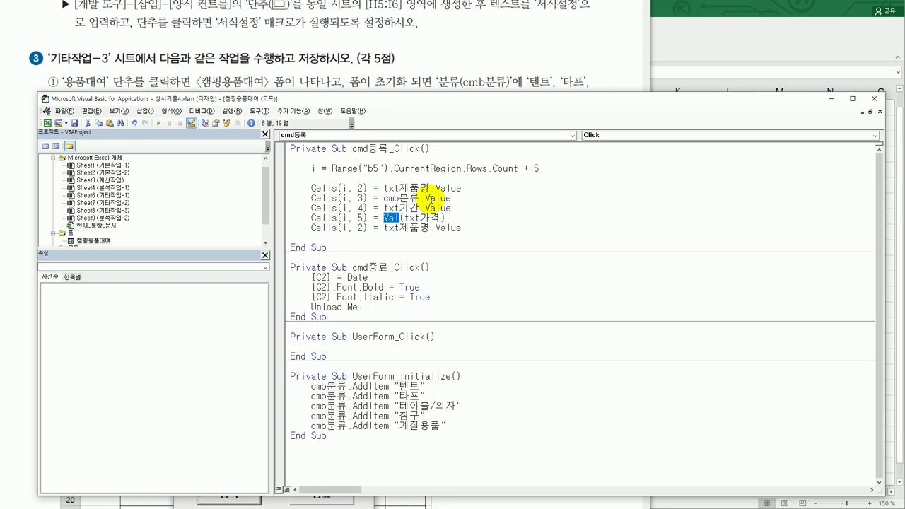
Step: Write If Left(cell(i, 4), 1) >= 3 Then above the last assignment line and indent that line under it
key("End")
key("Return")
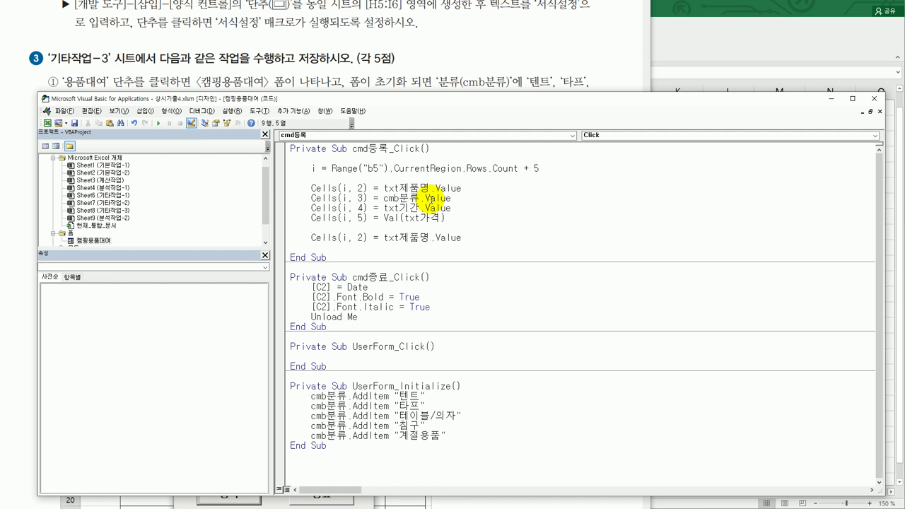
key("Return")
type("if ")
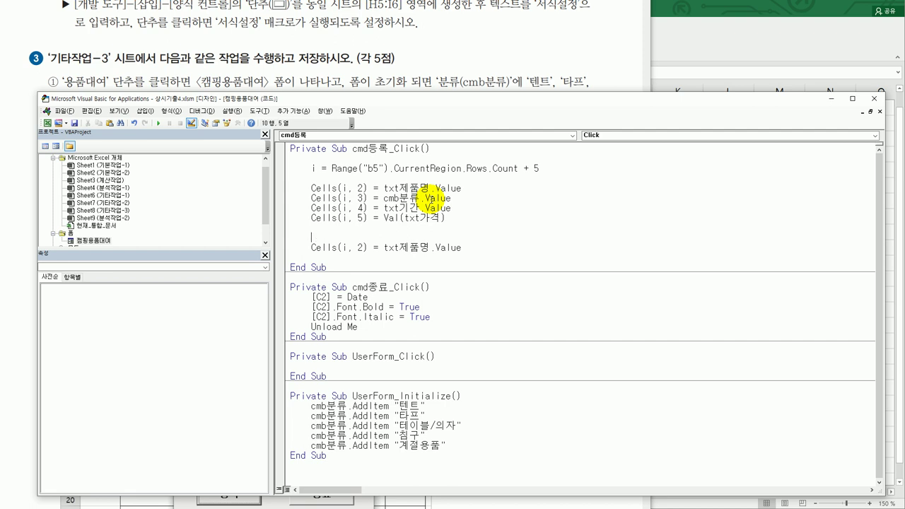
type("cell(i,4)")
key("Left")
key("Left")
key("Left")
key("Left")
key("Left")
key("Left")
key("Left")
key("Left")
type("left(")
key("End")
type(",1) >=3")
type("Then")
key("Return")
key("Tab")
key("Delete")
key("Delete")
key("Delete")
key("Delete")
key("Delete")
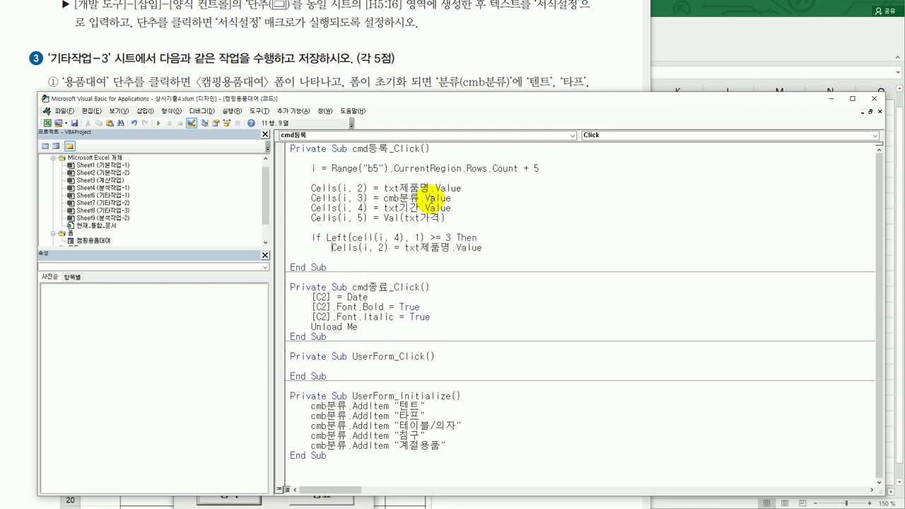
Step: Change the line inside the If block to Cells(i, 6) = Cells(i, 5) * Cells(i, 4) * 0.8
key("Right")
key("Right")
key("Right")
key("Right")
key("Right")
key("Right")
key("Right")
key("shift+Right")
type("6")
key("Right")
key("Right")
key("Right")
key("Right")
key("shift+End")
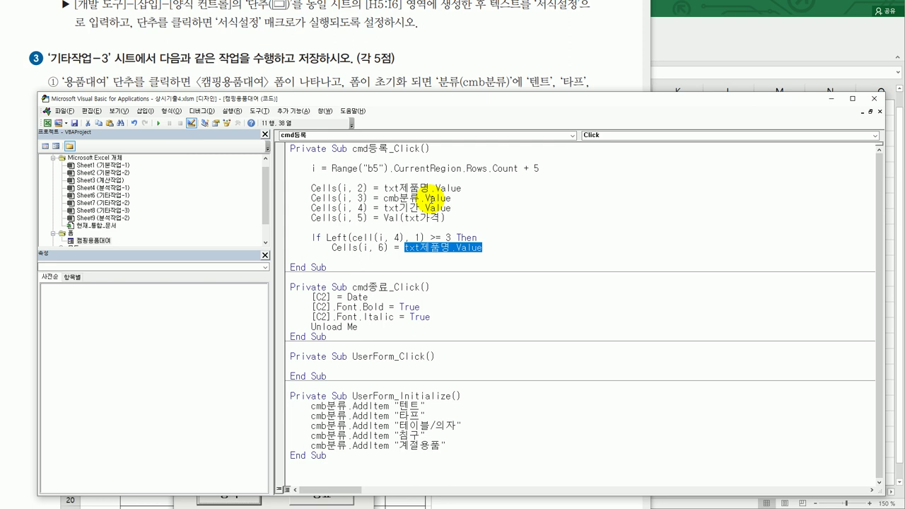
type("cells(i,")
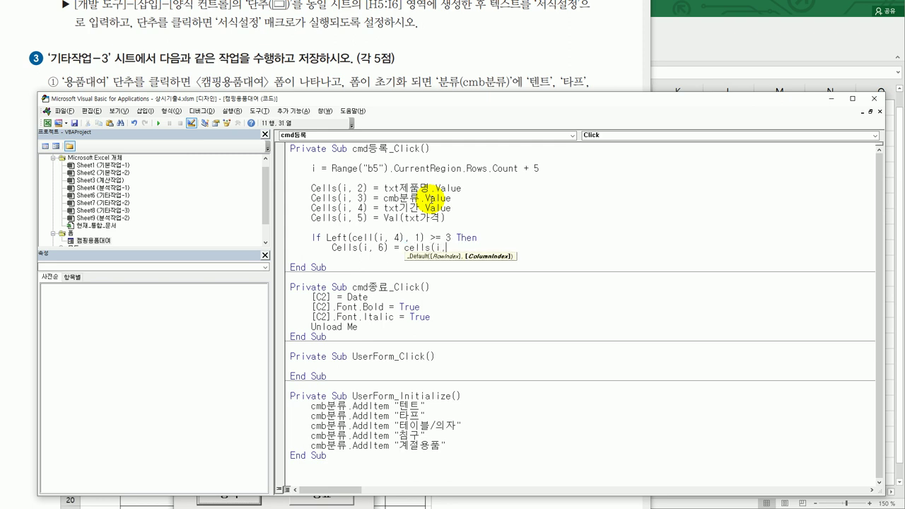
type("5) * cells(i,4)")
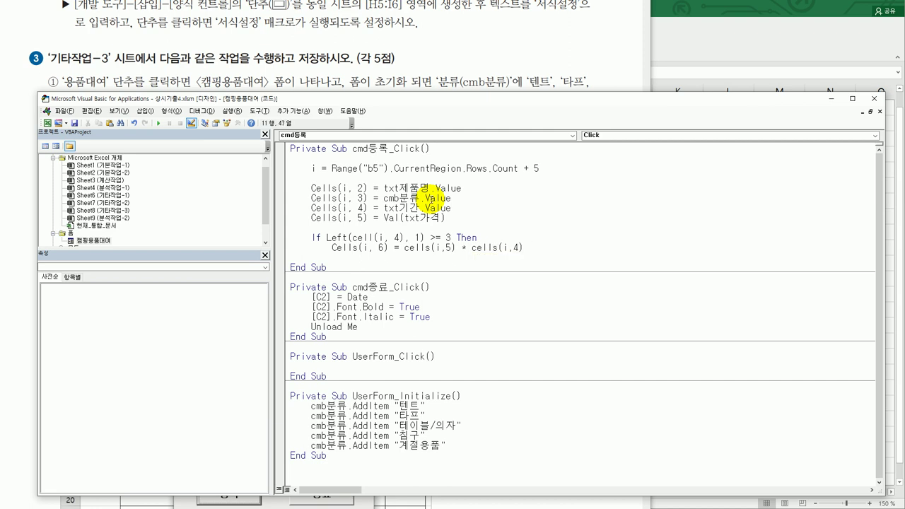
type(" * 0.8")
Step: Add Else after the discounted total line and paste a copy of that line below it
key("Return")
key("BackSpace")
type("else")
key("Up")
key("shift+End")
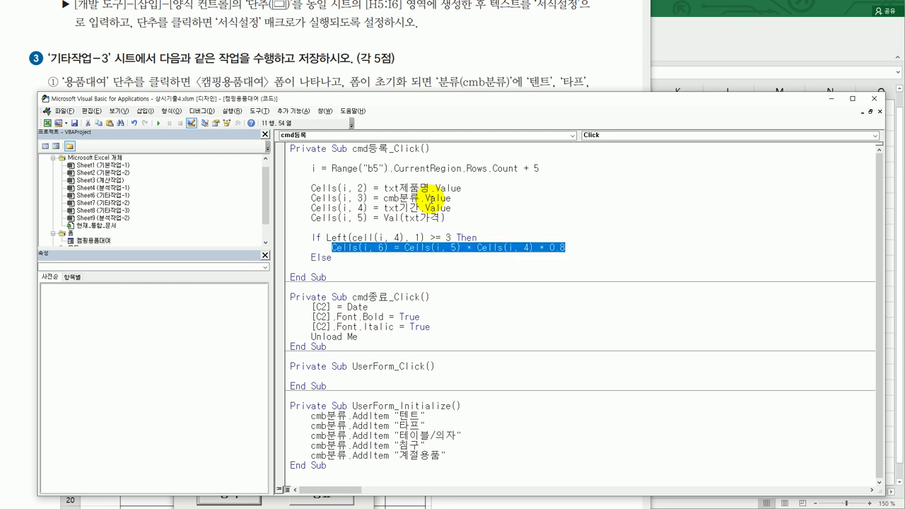
key("ctrl+c")
key("Down")
key("Down")
key("ctrl+v")
Step: Indent the Else line, reduce it to Cells(i, 6) = Cells(i, 5) * Cells(i, 4), and close the block with End If
key("Home")
key("Tab")
key("End")
key("shift+Left")
key("shift+Left")
key("shift+Left")
key("shift+Left")
key("shift+Left")
key("shift+Left")
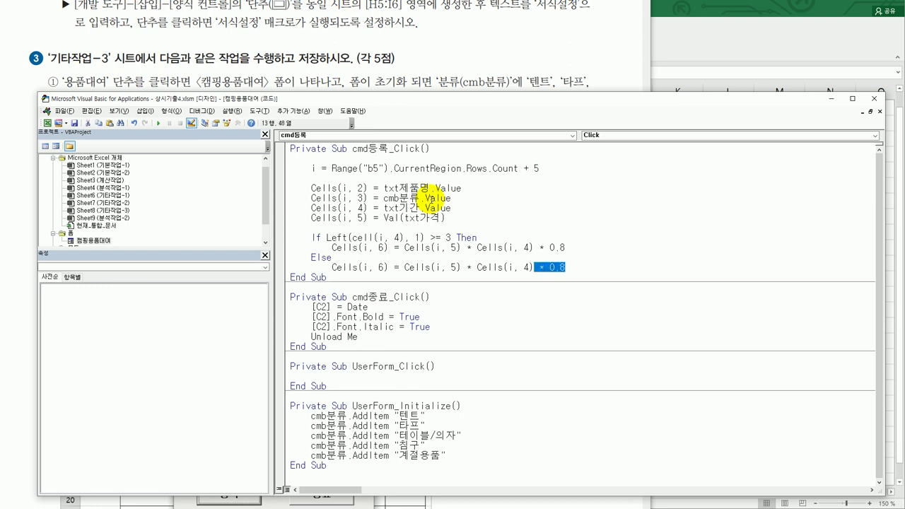
key("Delete")
key("Return")
key("BackSpace")
type("end if")
key("Return")
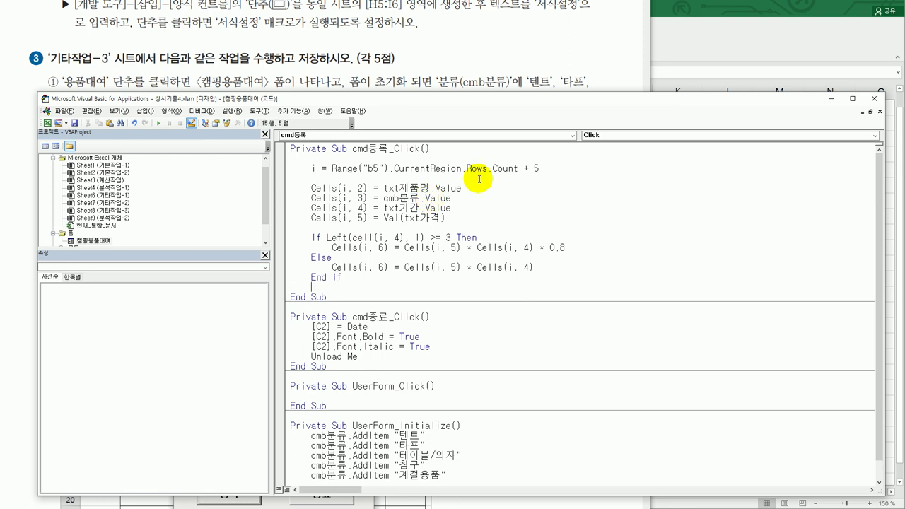
Step: Check the finished code against the 등록 button requirements on the task sheet and close the code editor
left_click(465, 69)
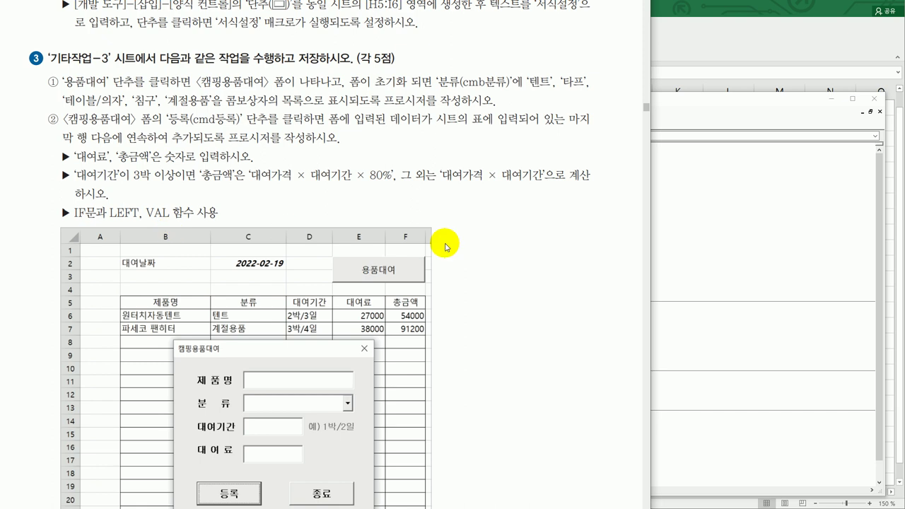
left_click(765, 352)
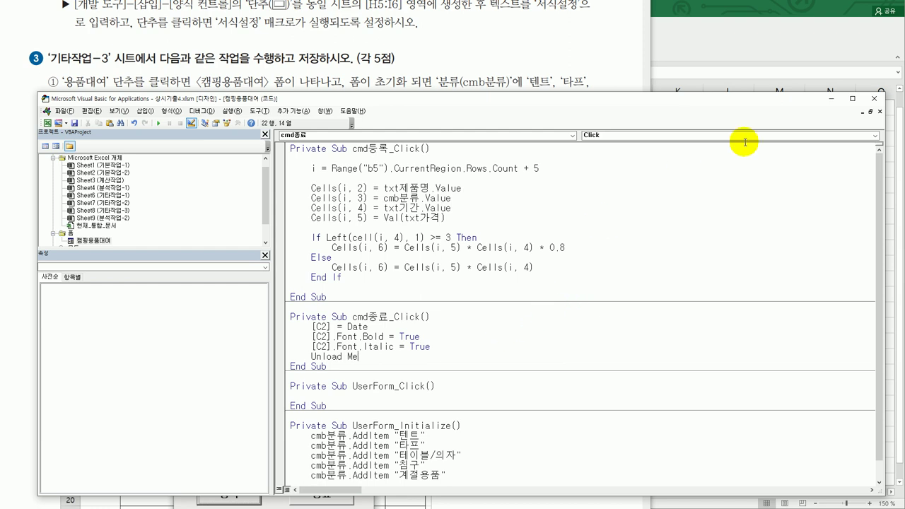
left_click(873, 100)
Step: Turn off design mode on the 기타작업-3 sheet and open the rental form with the 용품대여 button
left_click(783, 229)
left_click(210, 48)
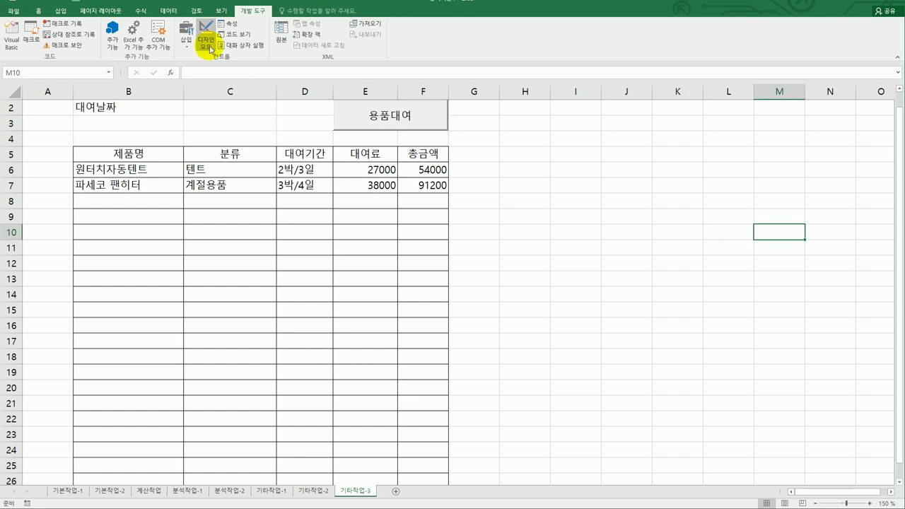
left_click(551, 217)
left_click(422, 126)
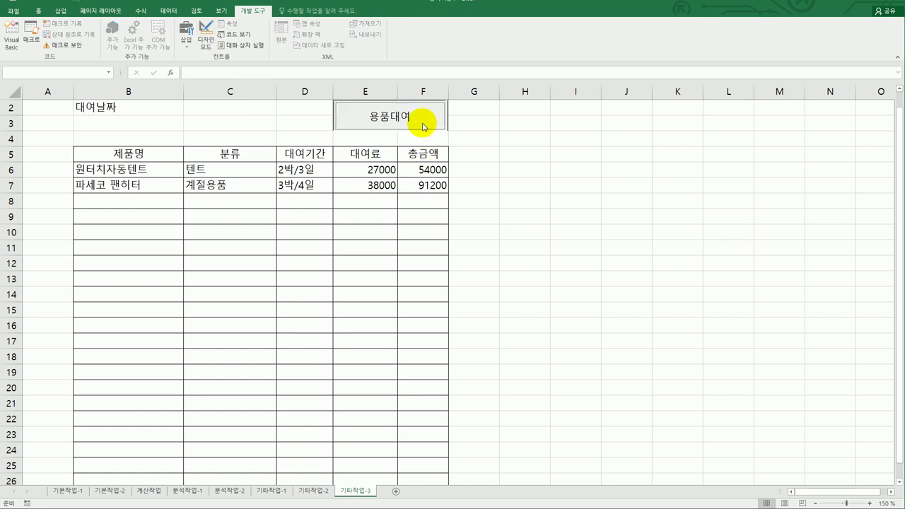
Step: Enter 텐트2 as the 제품명 and choose 텐트 as the 분류 in the 캠핑용품대여 form
left_click(467, 210)
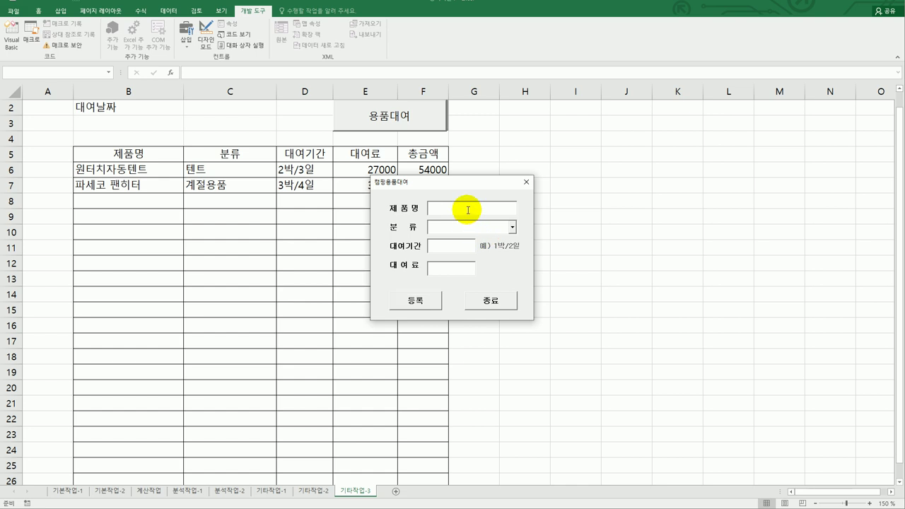
type("텐ㅌ")
left_click(509, 228)
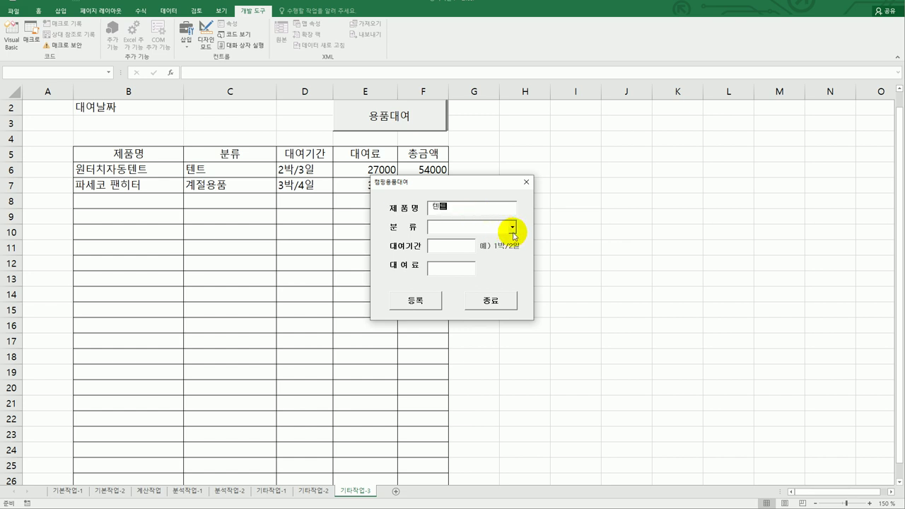
left_click(509, 228)
left_click(466, 234)
left_click(461, 206)
type("2")
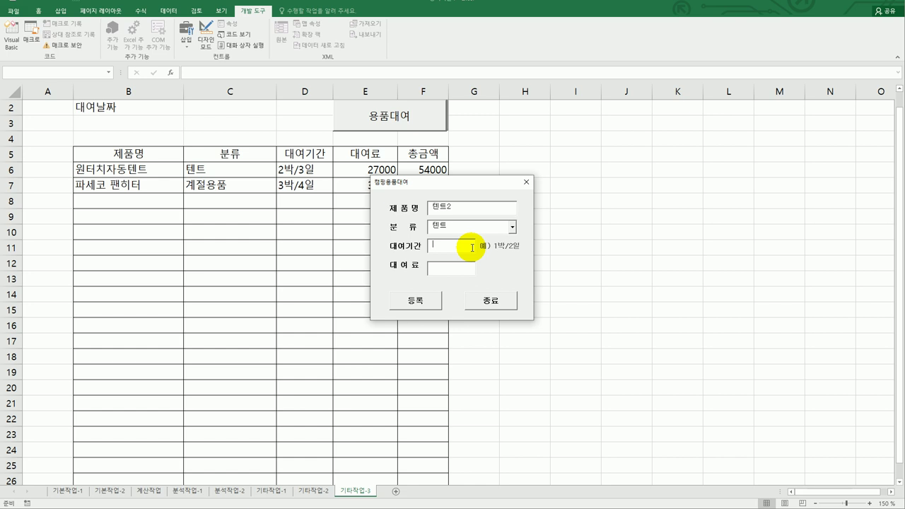
Step: Enter 3박/4일 as the 대여기간 in the rental form
key("BackSpace")
key("BackSpace")
type("박")
key("BackSpace")
type("/4일")
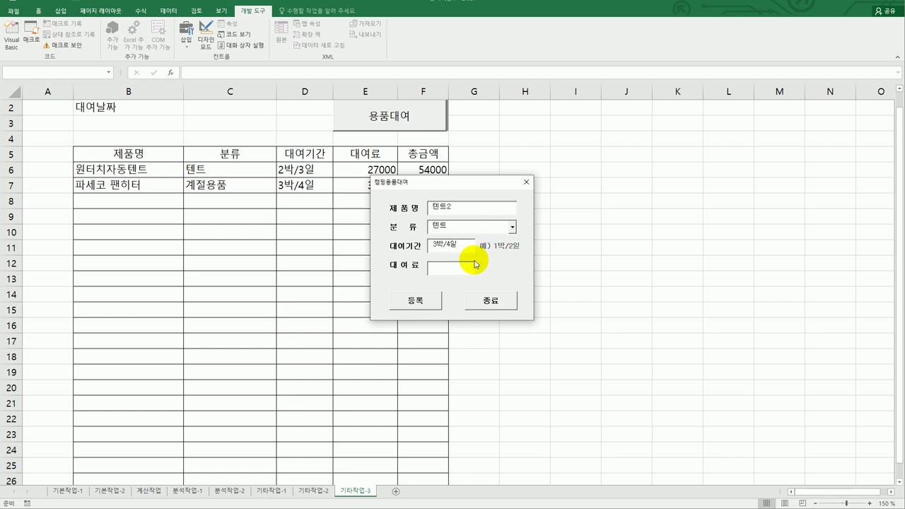
Step: Enter 10000 as the 대여료, move the form clear of the table, and try to register the entry
left_click(453, 270)
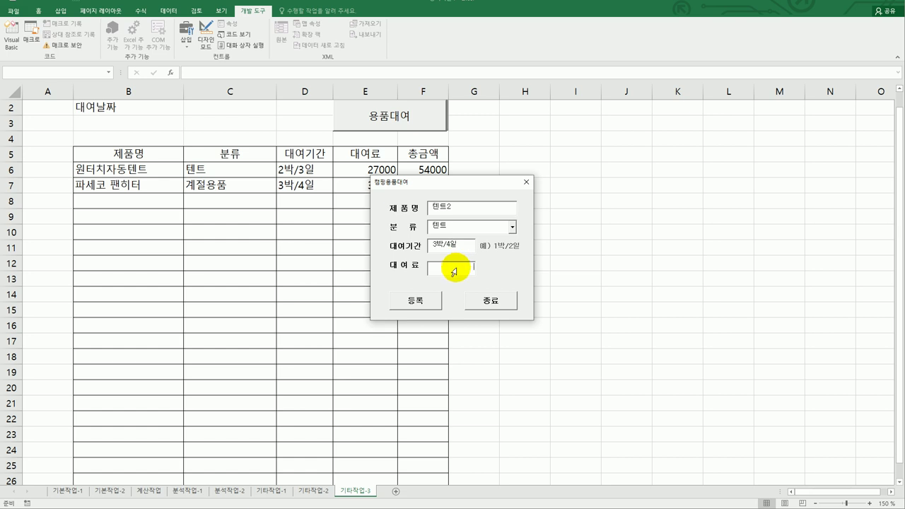
left_click_drag(467, 180, 581, 175)
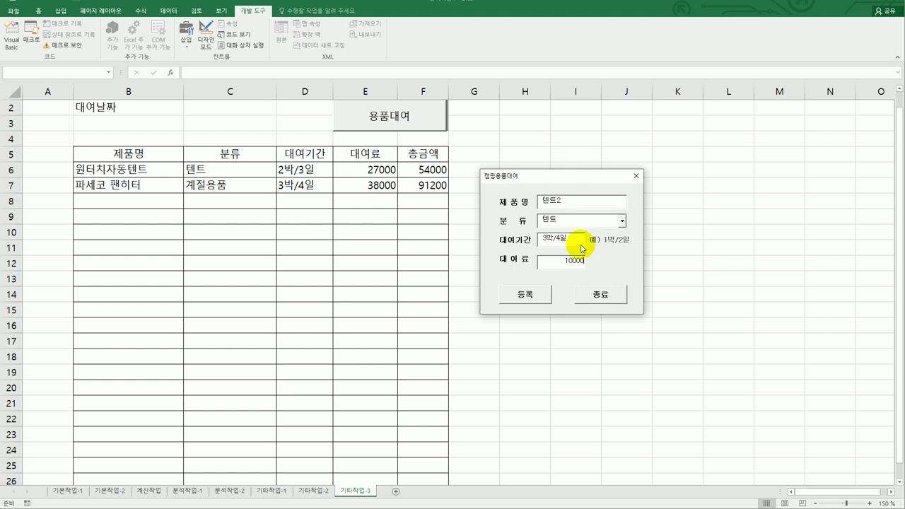
left_click(533, 298)
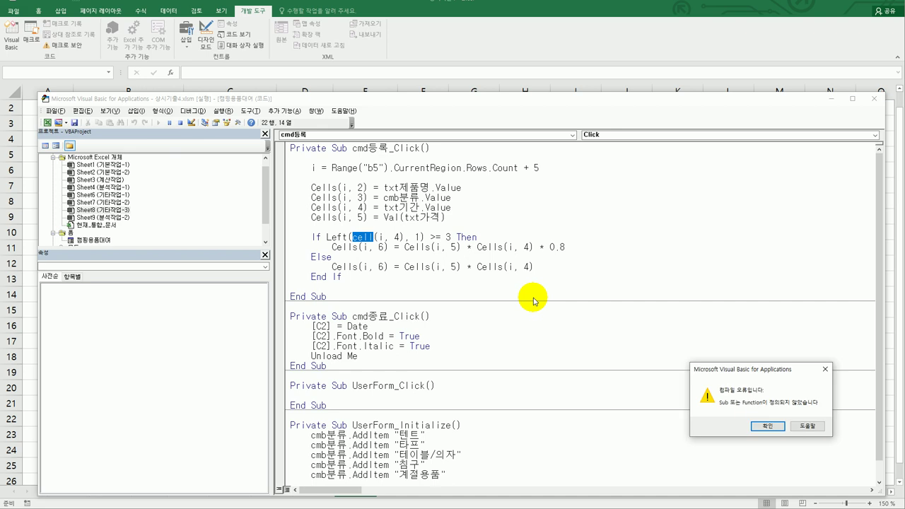
Step: Correct cell to Cells in the If condition of cmd등록_Click, stop the macro run, and return to the 기타작업-3 sheet
left_click(762, 427)
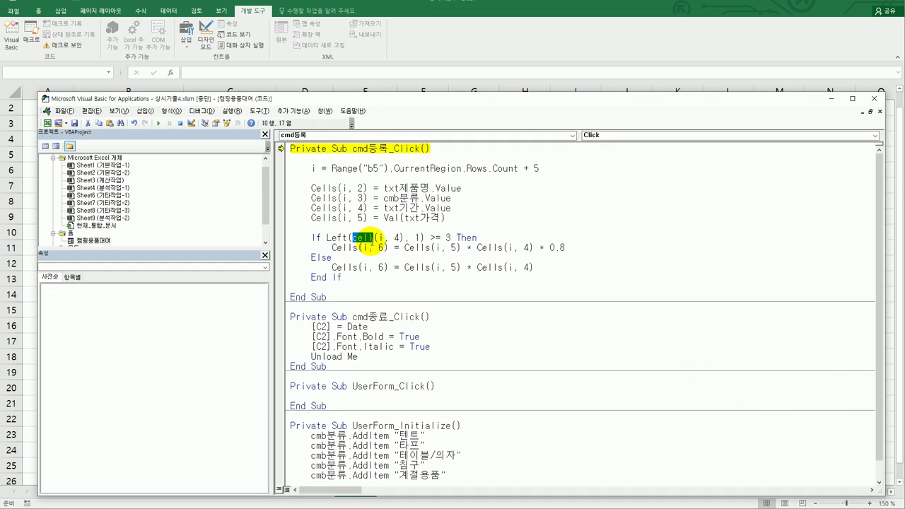
type("Cells")
left_click(378, 272)
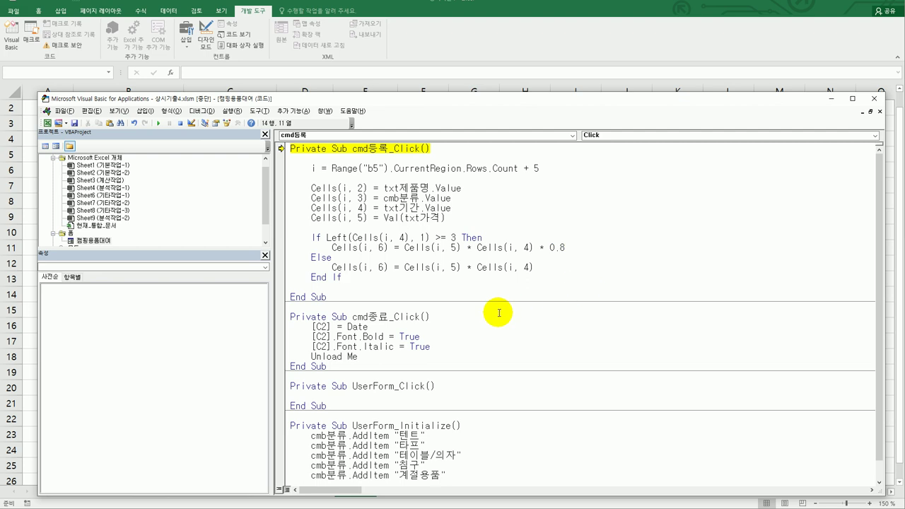
left_click(181, 123)
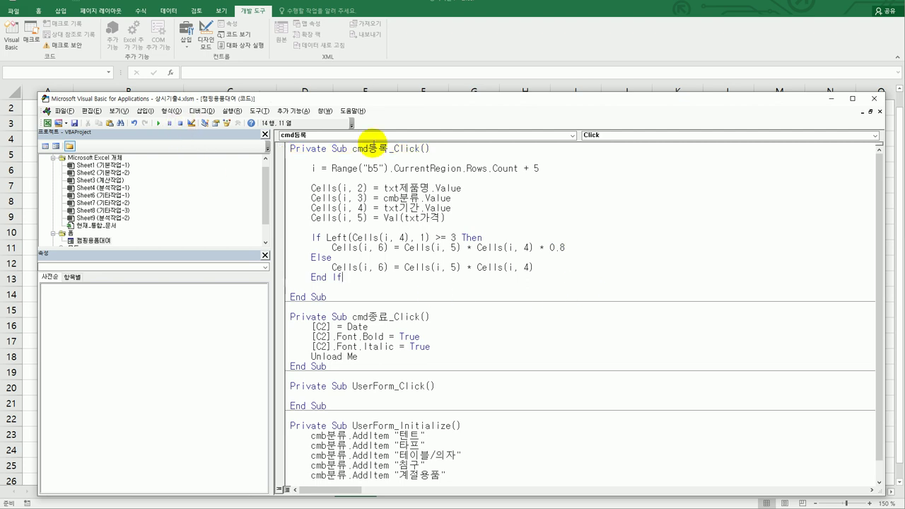
left_click(874, 98)
left_click(638, 227)
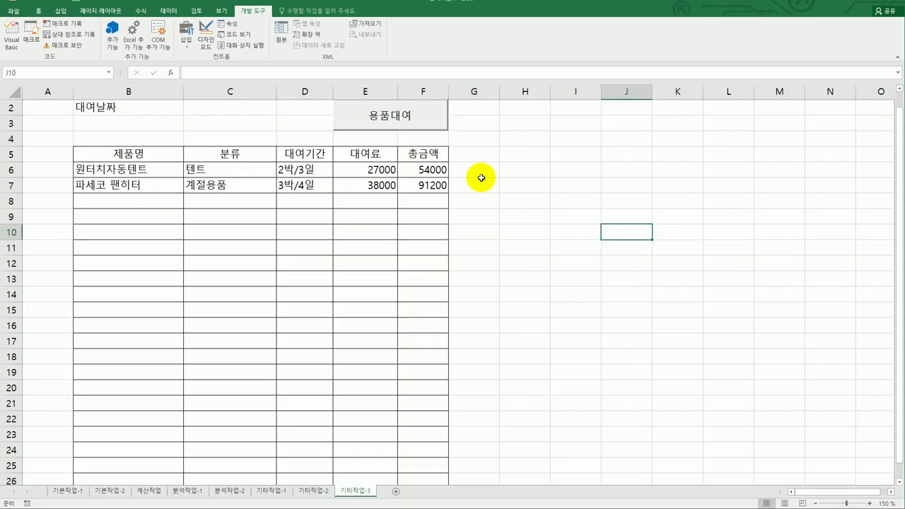
Step: Open the rental form with 용품대여, enter 텐트2 as the 제품명, and choose 텐트 as the 분류
left_click(400, 115)
type("텐트")
key("BackSpace")
key("BackSpace")
key("BackSpace")
type("텐트ㄹ")
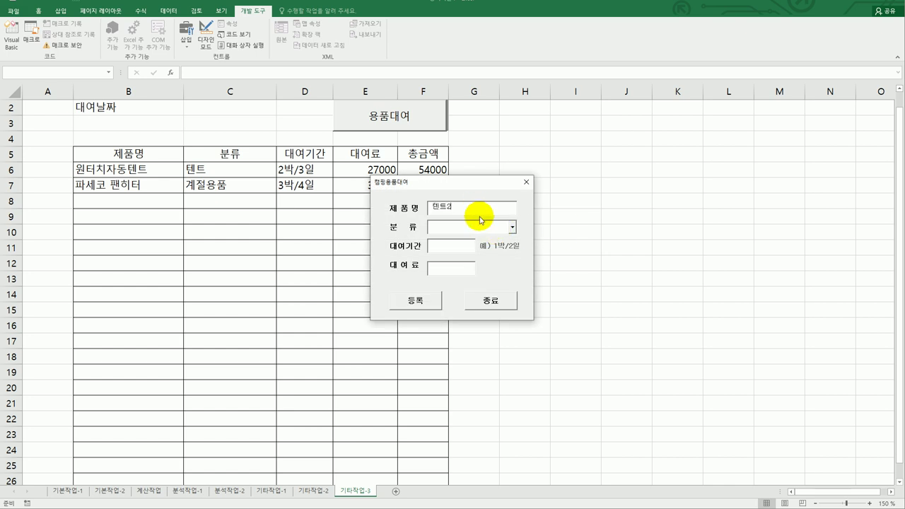
left_click(512, 227)
left_click(506, 239)
Step: Enter 3박/4일 as the 대여기간 and 10000 as the 대여료, and try to register the entry
left_click(466, 250)
type("3ㅂ")
key("BackSpace")
key("BackSpace")
key("BackSpace")
type("박/4")
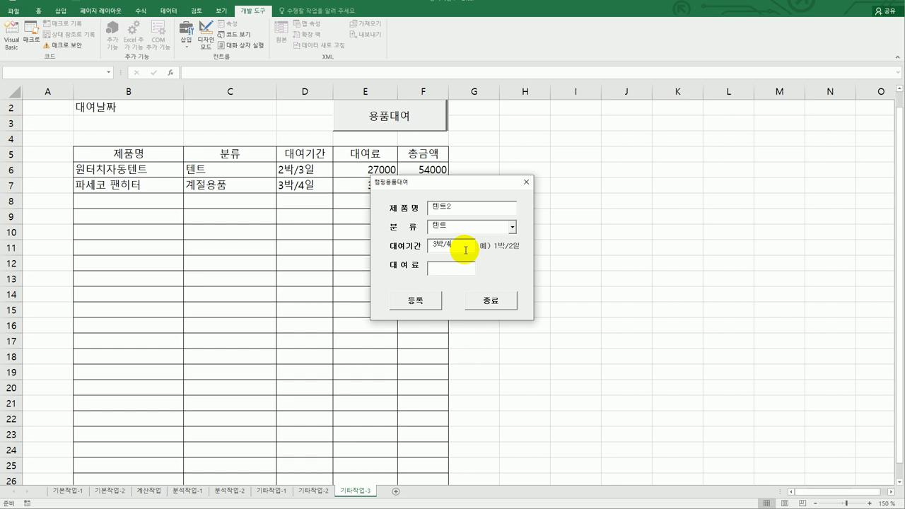
type("일10000")
left_click(436, 304)
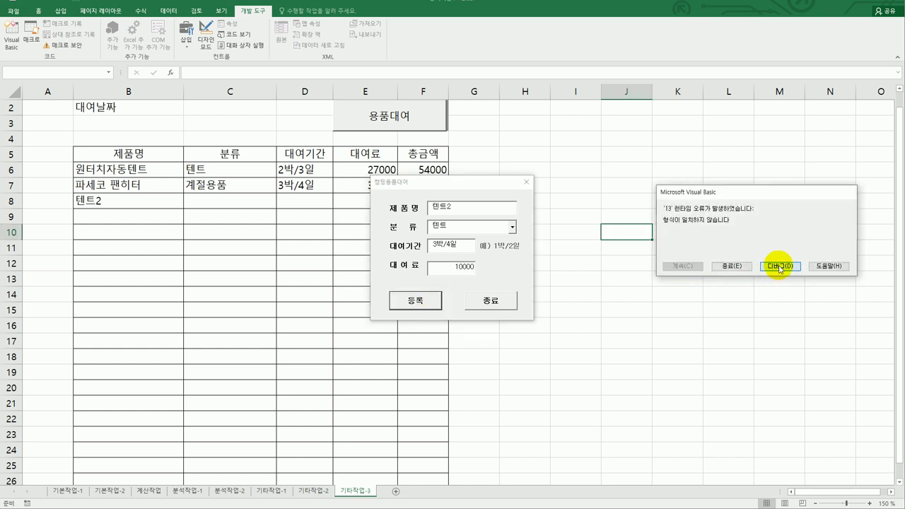
Step: Debug the 등록 procedure and change Cells(i, 4) to Left(Cells(i, 4), 1) in the 0.8 discount formula
left_click(780, 267)
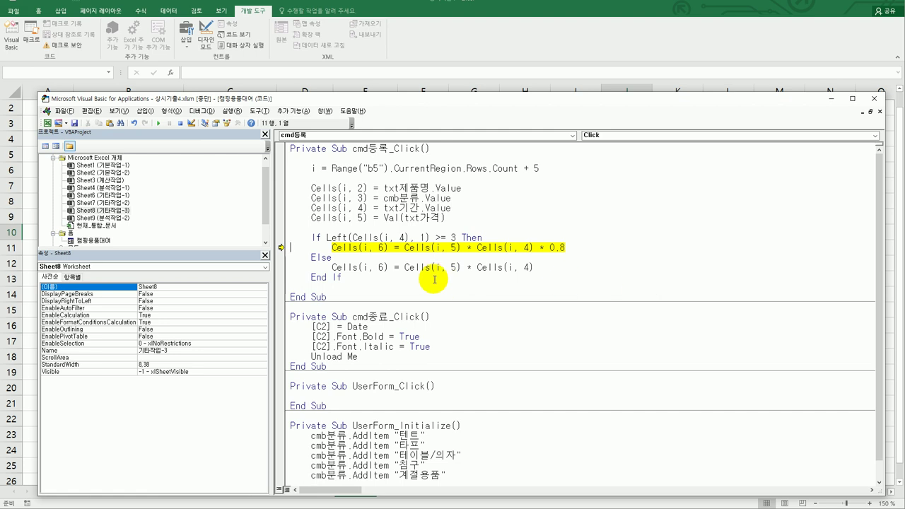
left_click(391, 249)
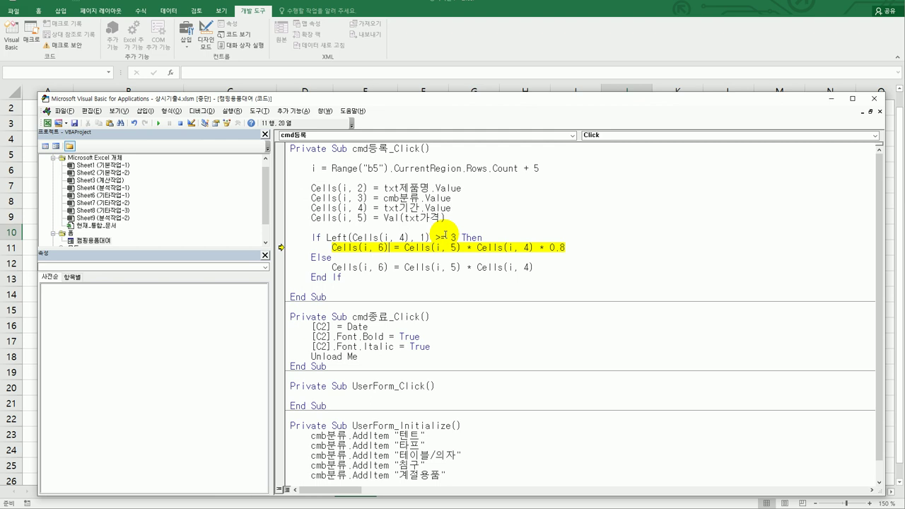
left_click(382, 258)
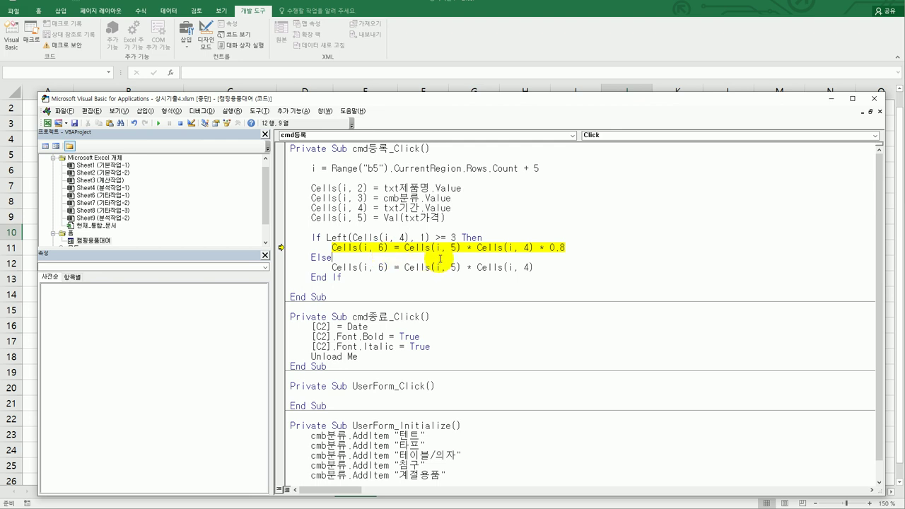
mouse_move(479, 263)
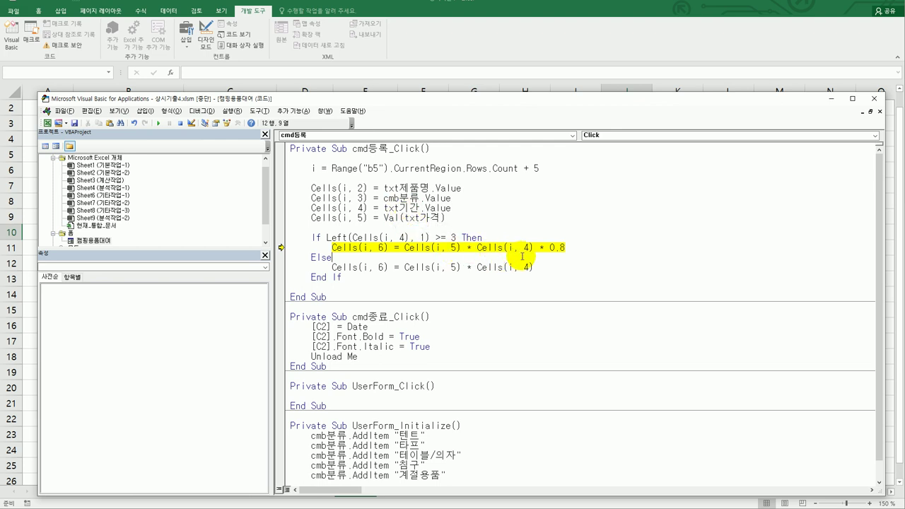
left_click_drag(477, 248, 536, 248)
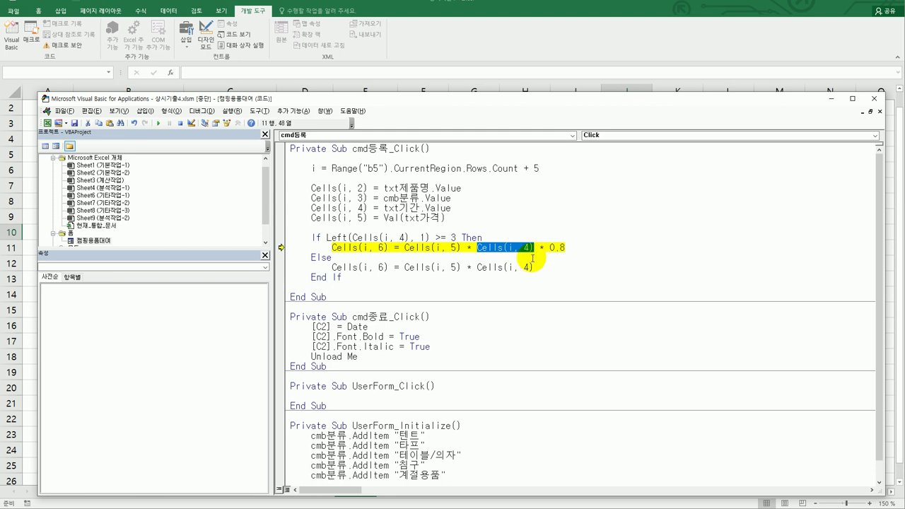
key("Left")
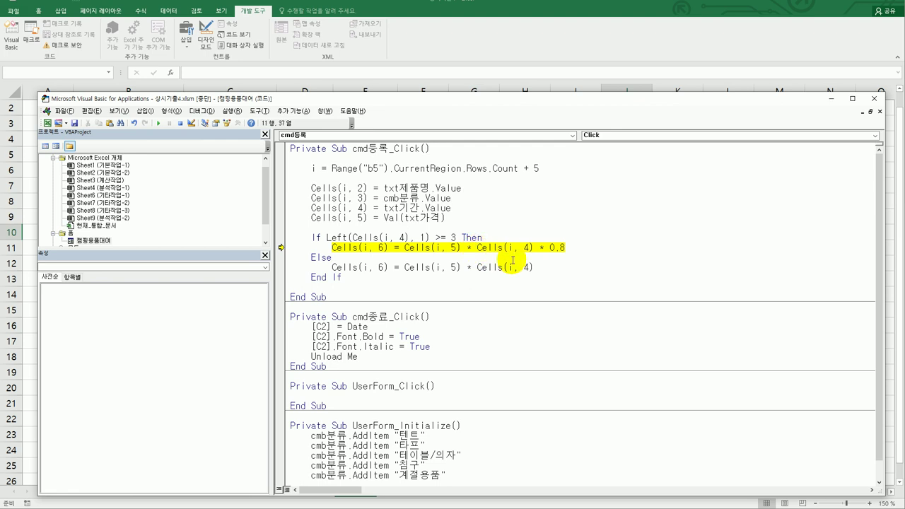
type("left(")
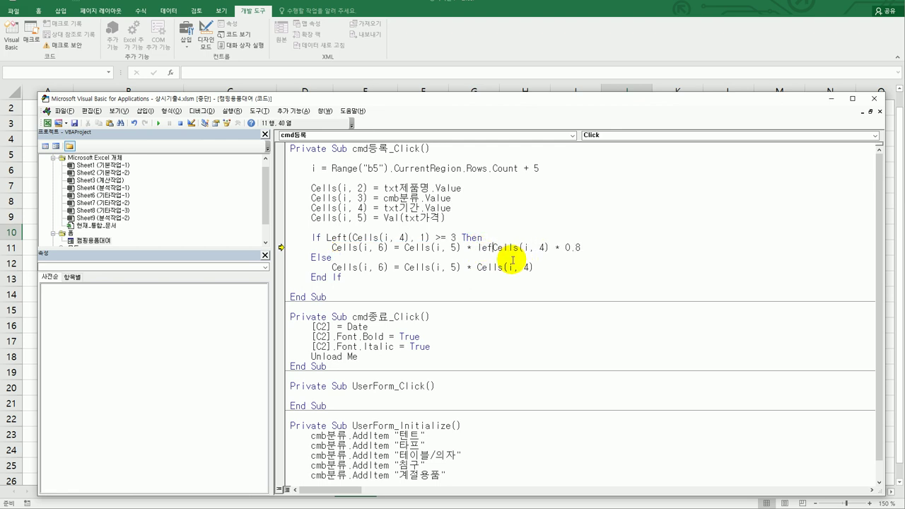
left_click(560, 248)
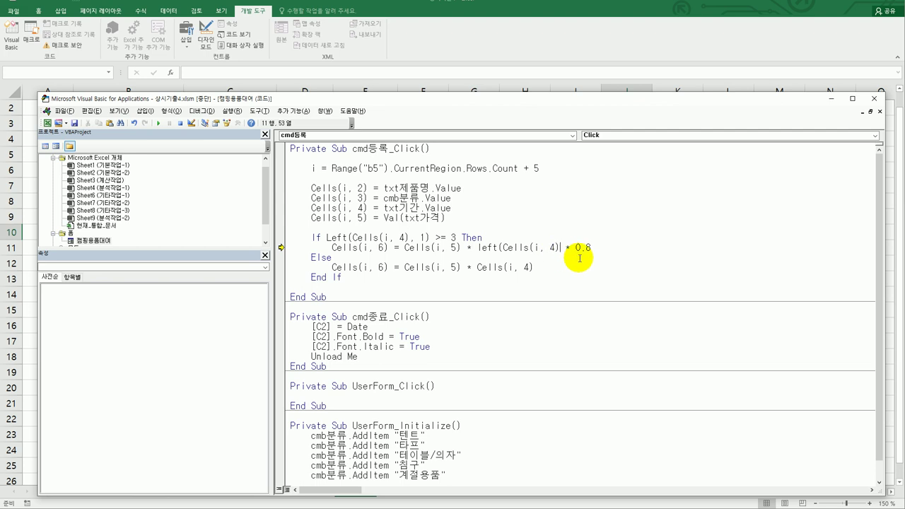
type(",1)")
left_click(547, 276)
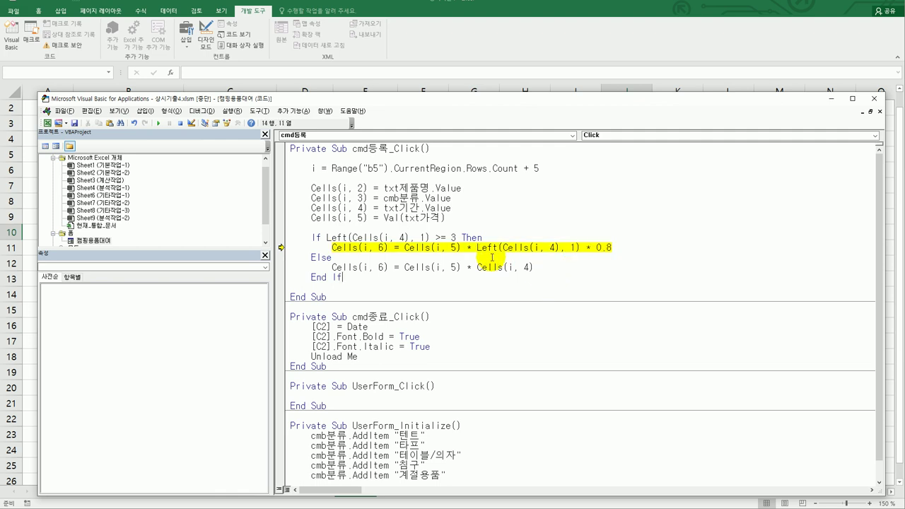
Step: Use Left(Cells(i, 4), 1) in the Else branch formula too, stop the macro run, and return to the sheet
left_click_drag(472, 247, 577, 246)
left_click_drag(476, 267, 541, 266)
type("Left(Cells(i, 4), 1)")
left_click(525, 292)
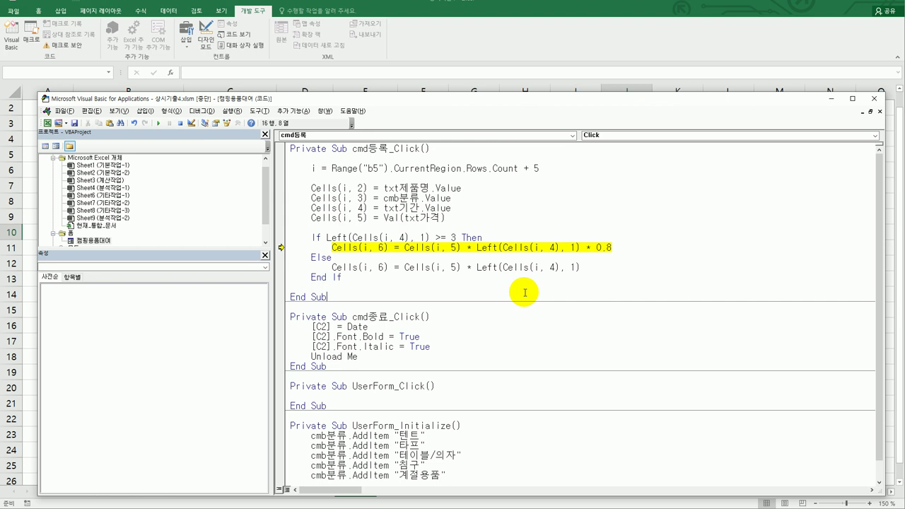
left_click(181, 123)
left_click(874, 99)
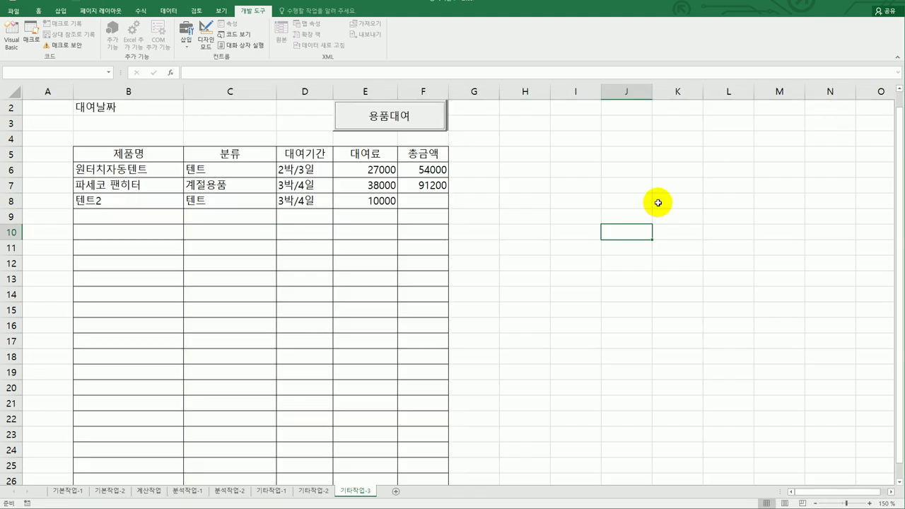
Step: Clear the incomplete 텐트2 entry from row 8 of the rental table
left_click_drag(134, 201, 366, 201)
key("Delete")
left_click(524, 248)
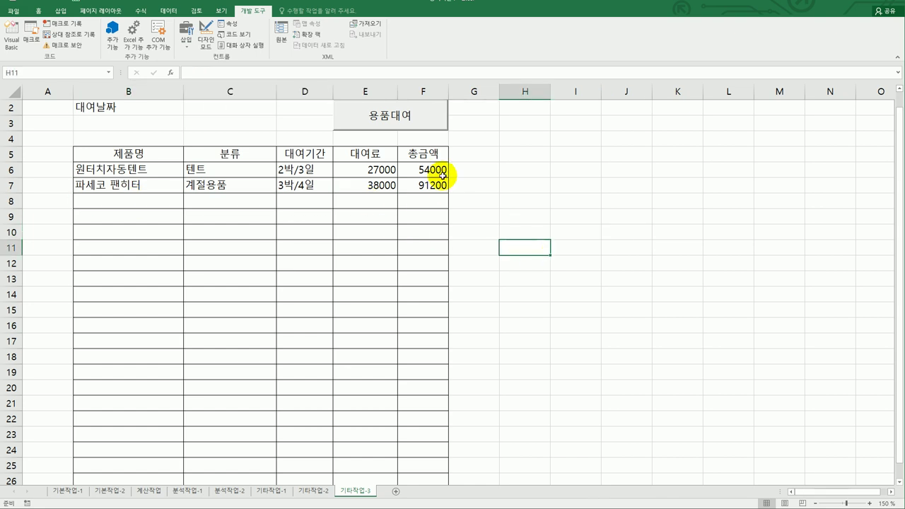
left_click_drag(161, 200, 418, 203)
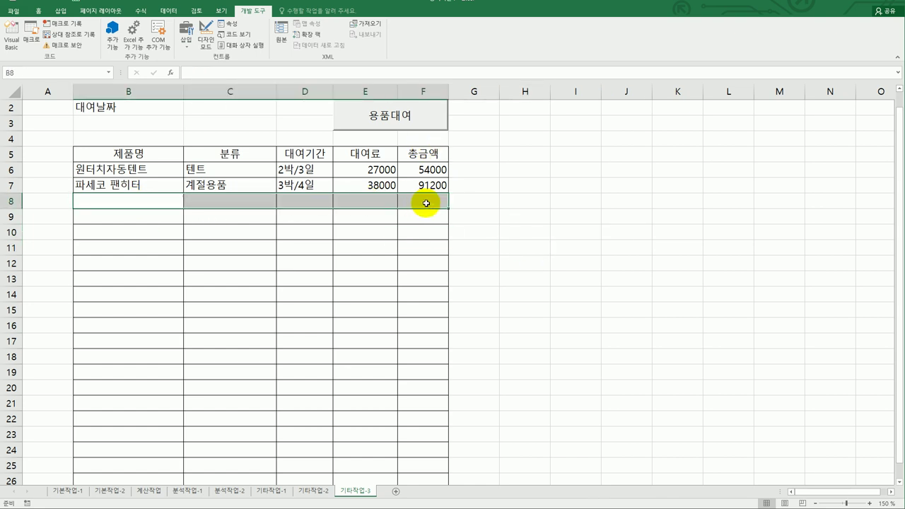
left_click(586, 258)
Step: Reopen the 캠핑용품대여 form, enter 텐트2 as the 제품명, and choose 텐트 as the 분류
left_click(420, 116)
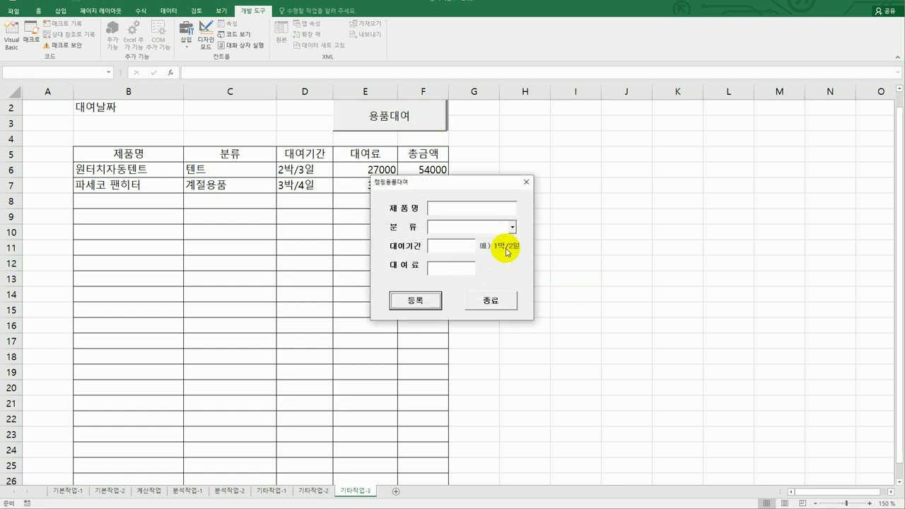
type("저")
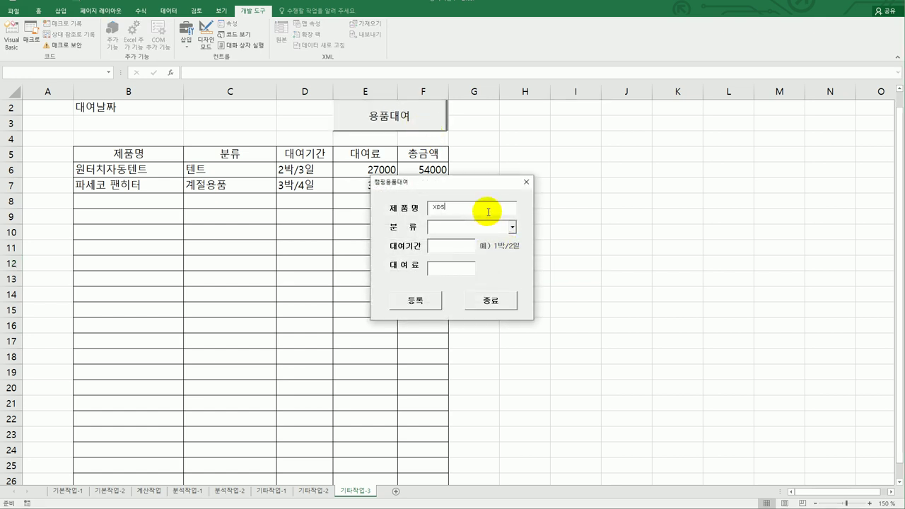
key("BackSpace")
type("텐트2")
key("Tab")
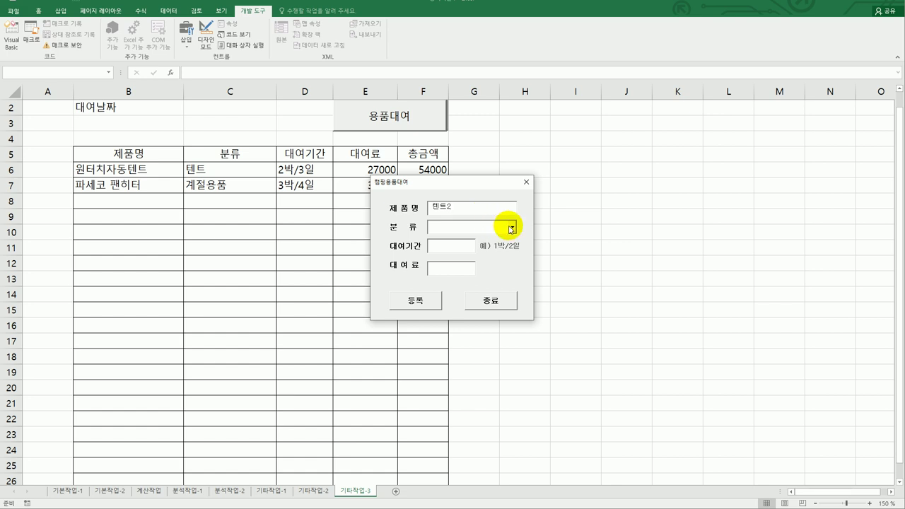
left_click(513, 227)
left_click(495, 237)
Step: Enter 3박/4일 as the 대여기간 in the rental form
left_click(462, 251)
type("3박")
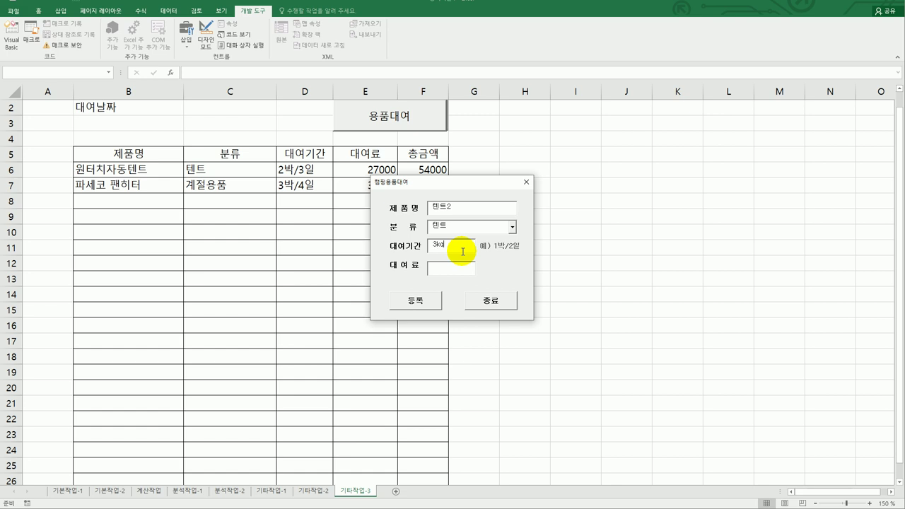
key("BackSpace")
type("ㅂㅏㄱ/")
type("4일")
Step: Enter 10000 as the 대여료 and register the rental entry
left_click(454, 273)
type("10000")
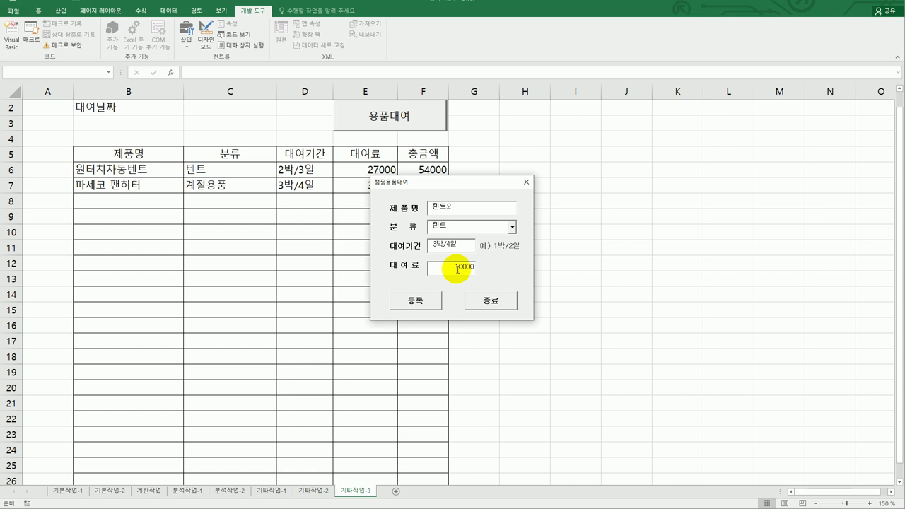
left_click(427, 300)
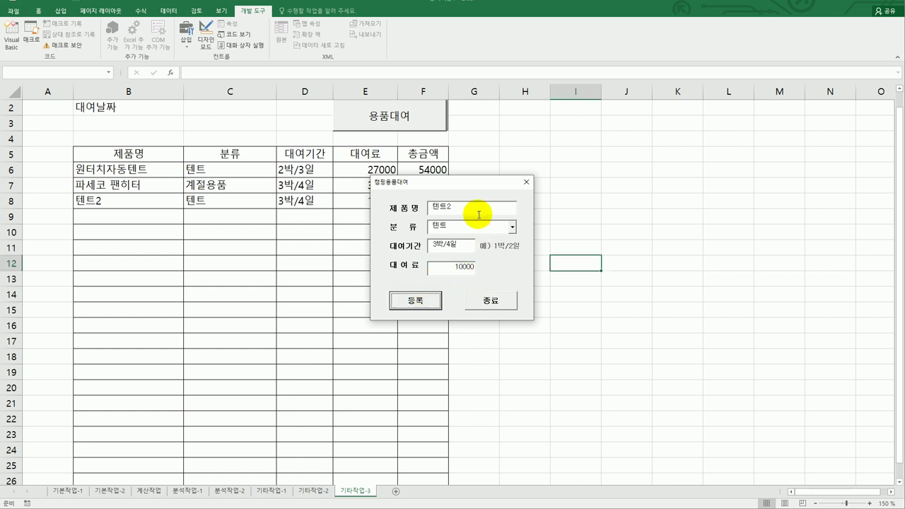
Step: Move the form clear of the table and close it with its 종료 command to test the 대여날짜 entry in C2
left_click_drag(477, 187, 613, 173)
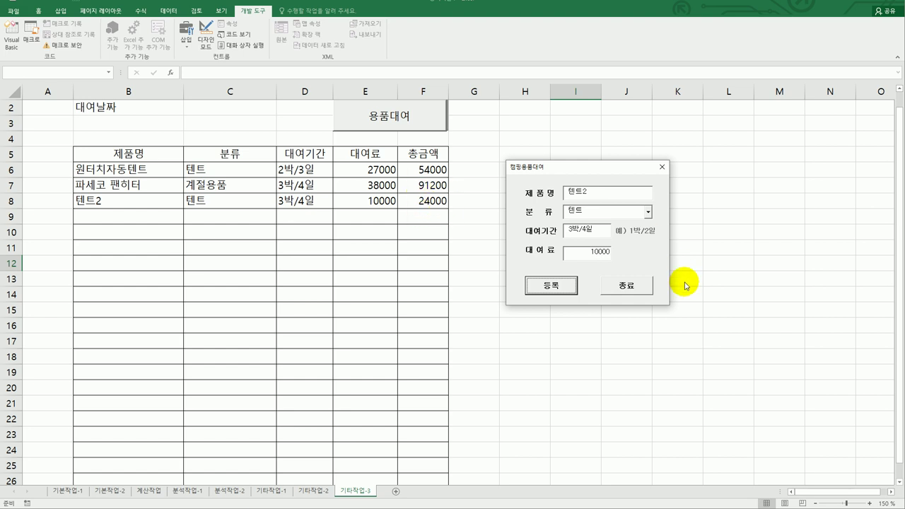
left_click(635, 286)
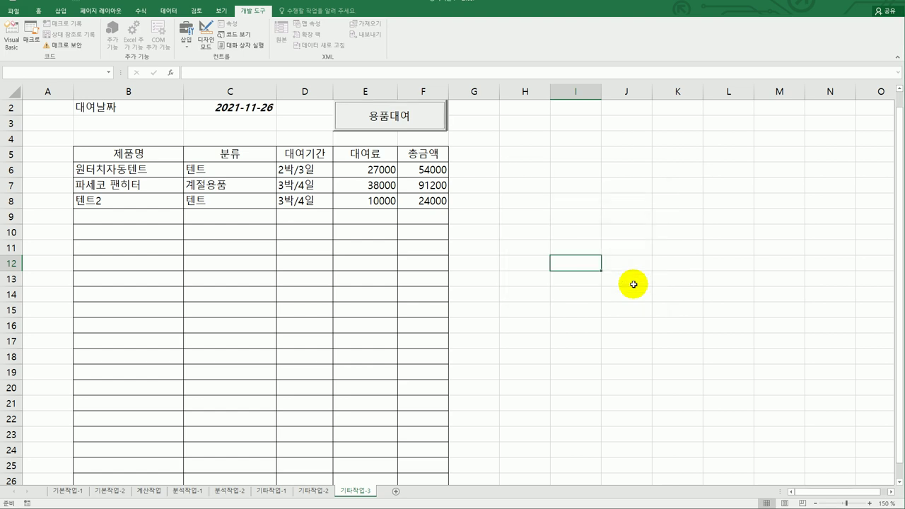
scroll(553, 324, "up", 1)
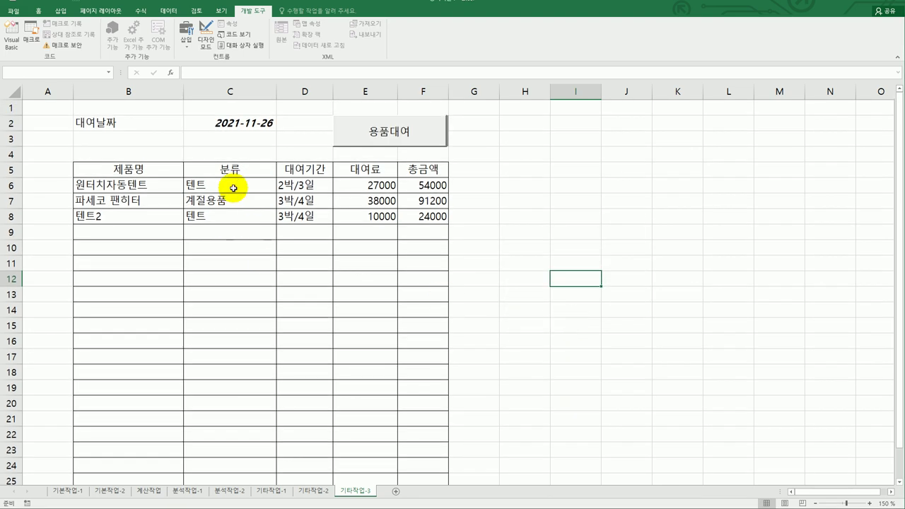